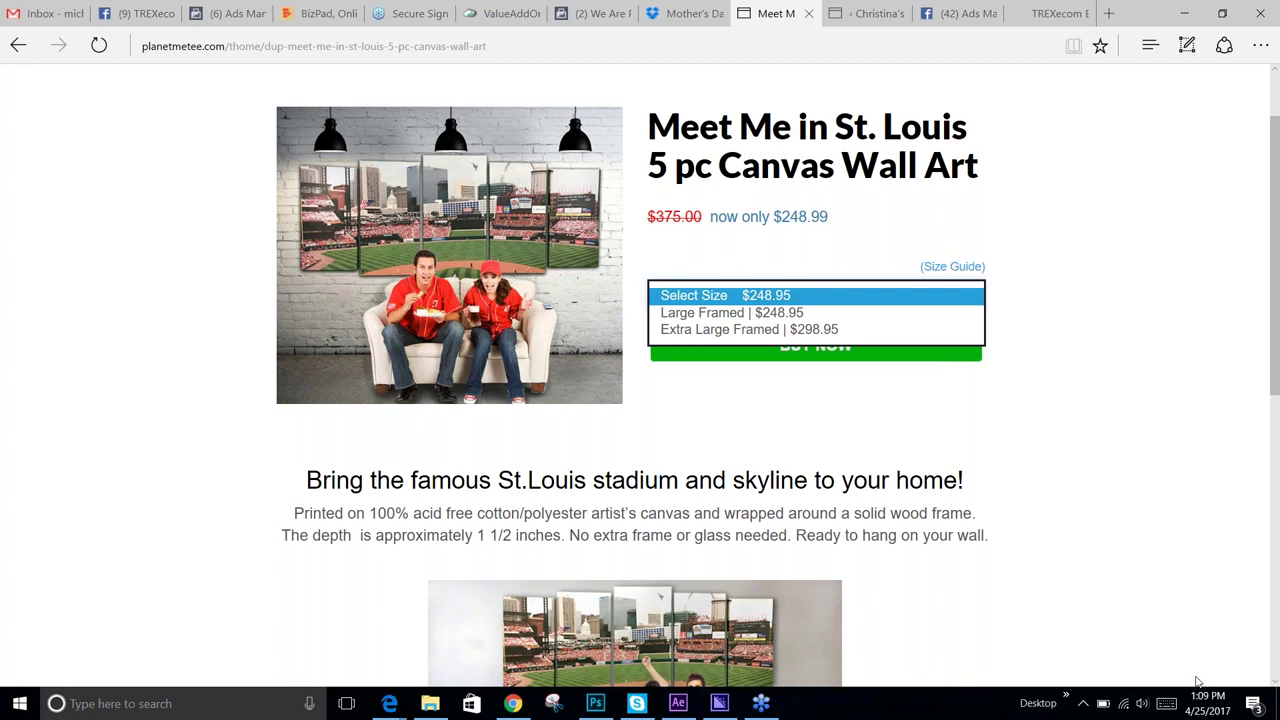
- Choose the Large Framed size at $248.95 and compare the Large and Extra Large panel dimensions in the size guide
click(762, 313)
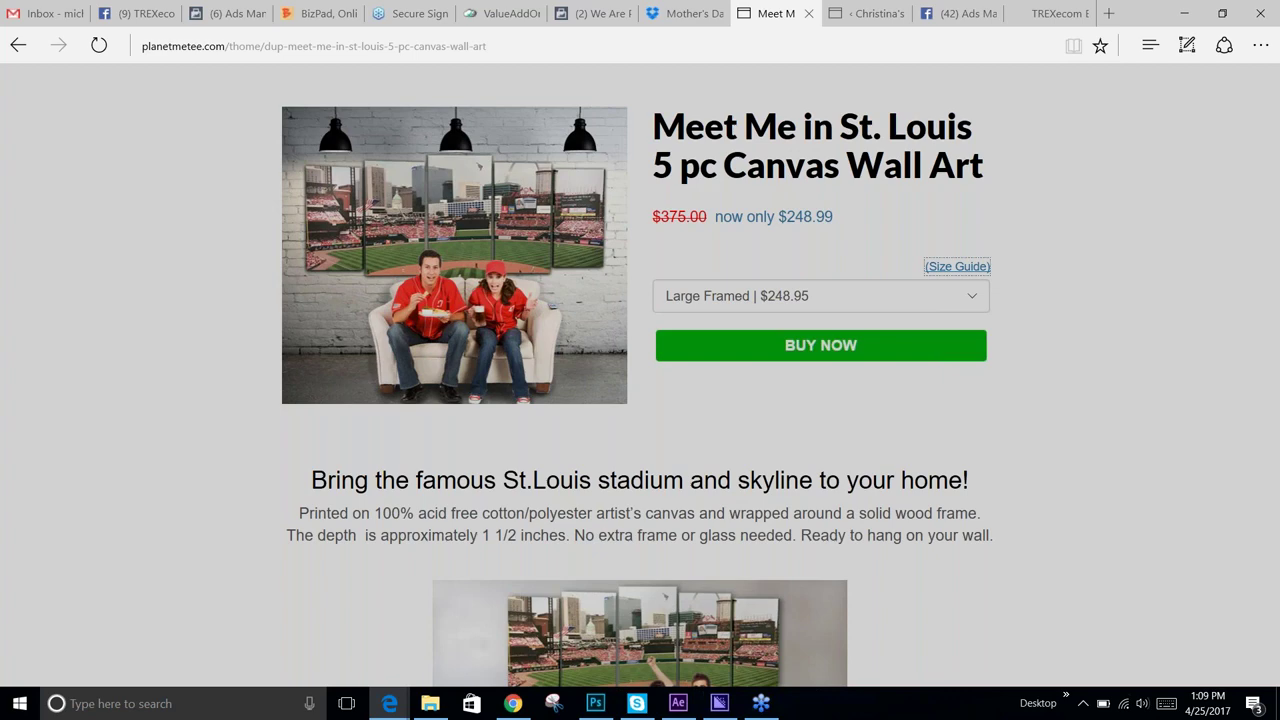
scroll(756, 320, down, 1)
scroll(756, 320, down, 1)
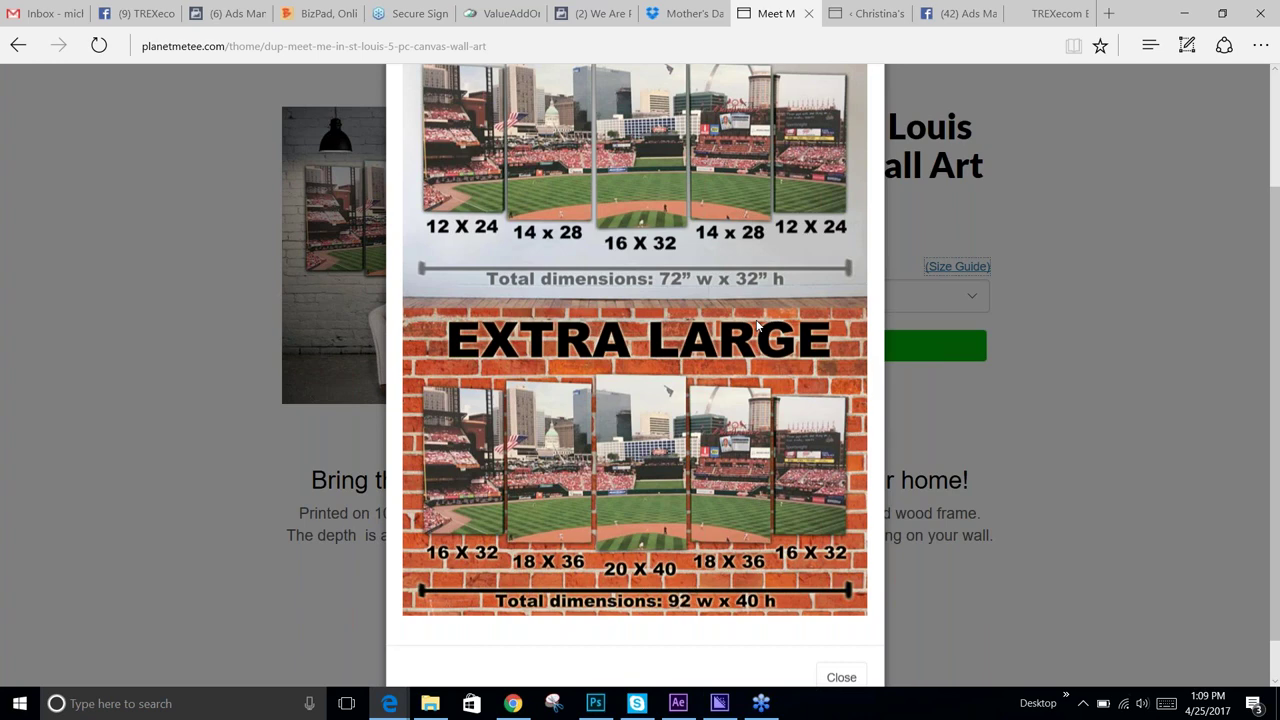
scroll(757, 325, down, 1)
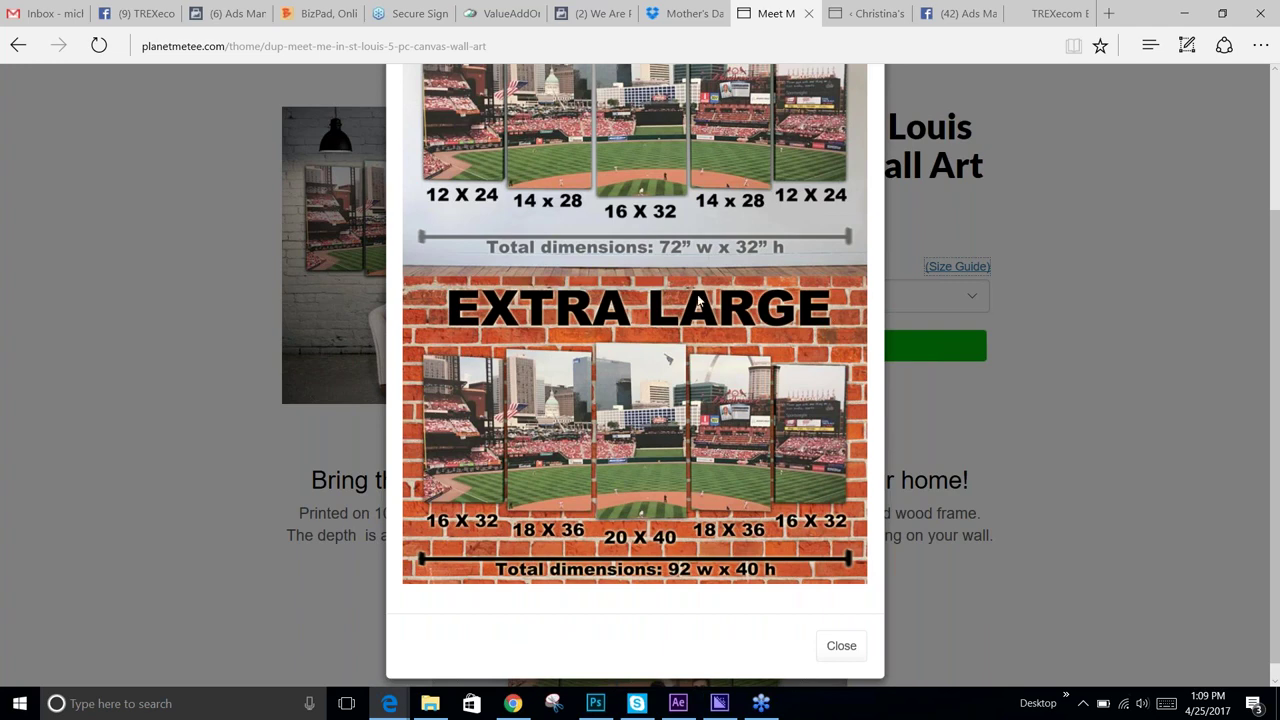
scroll(701, 302, up, 5)
scroll(713, 265, down, 2)
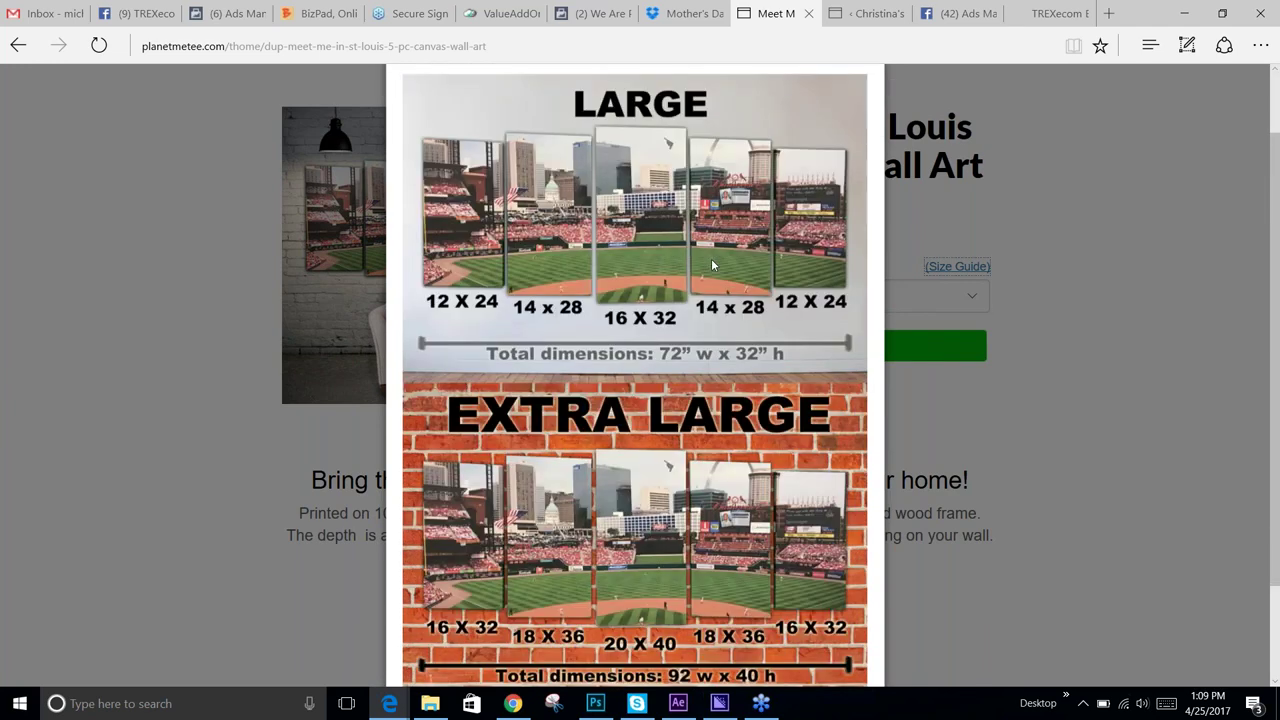
scroll(713, 265, down, 3)
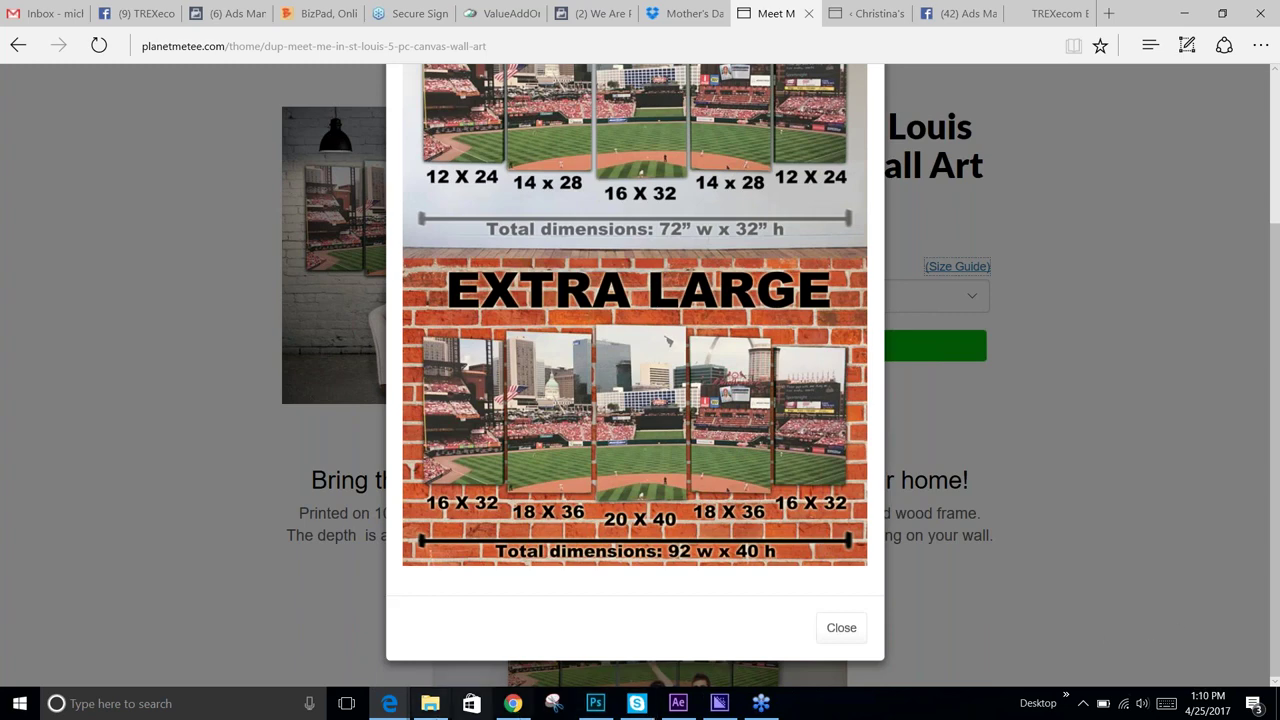
- Switch to File Explorer and look through the Downloads folder for the canvas wall art file
mouse_move(430, 705)
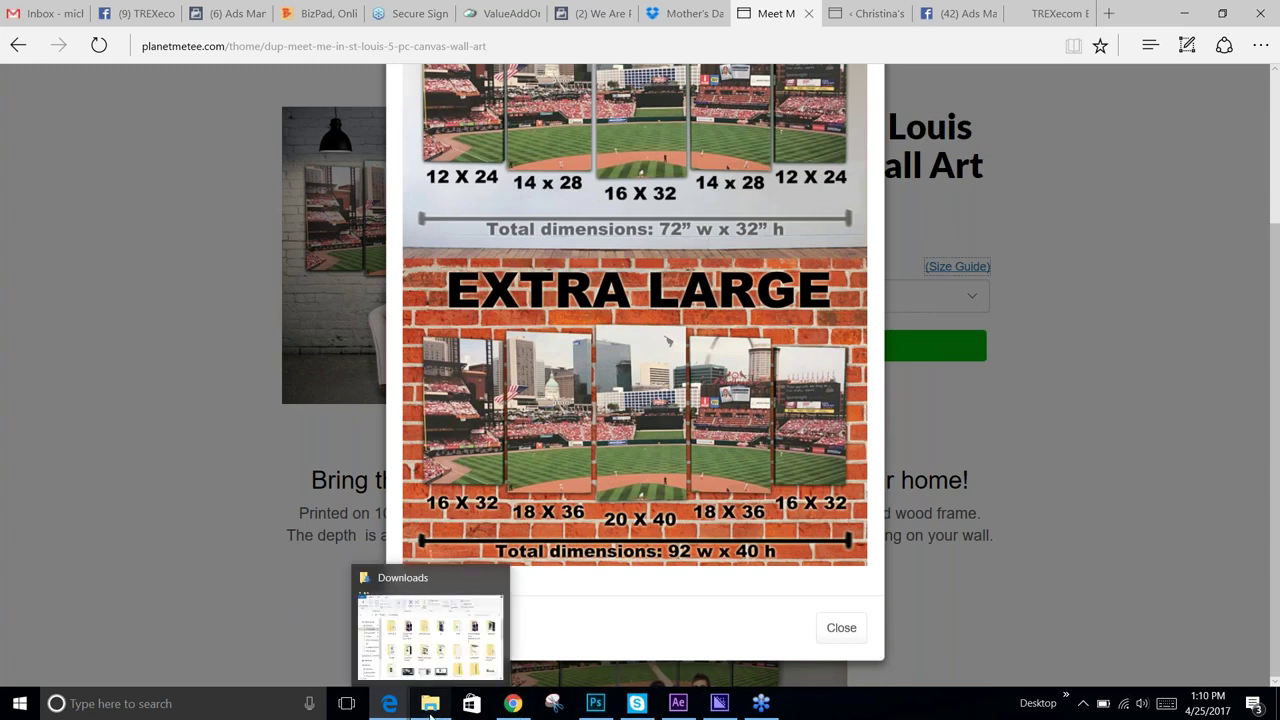
click(430, 635)
scroll(957, 345, down, 10)
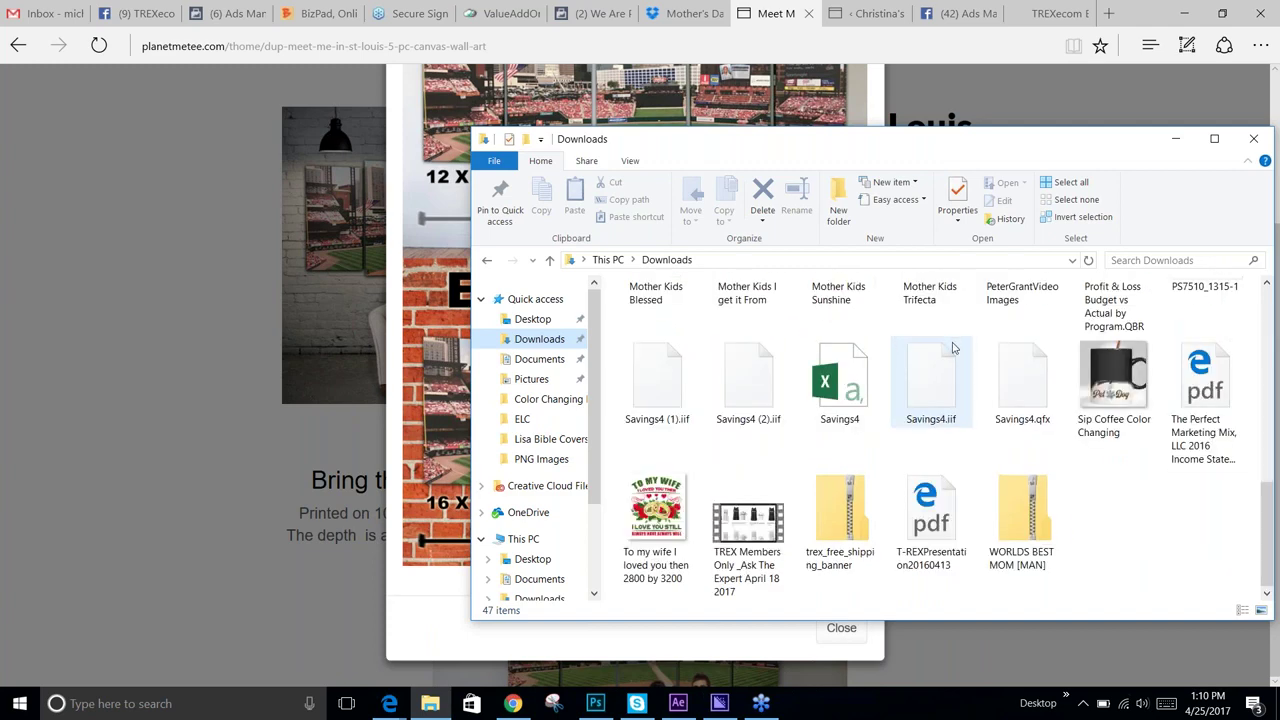
scroll(932, 362, up, 5)
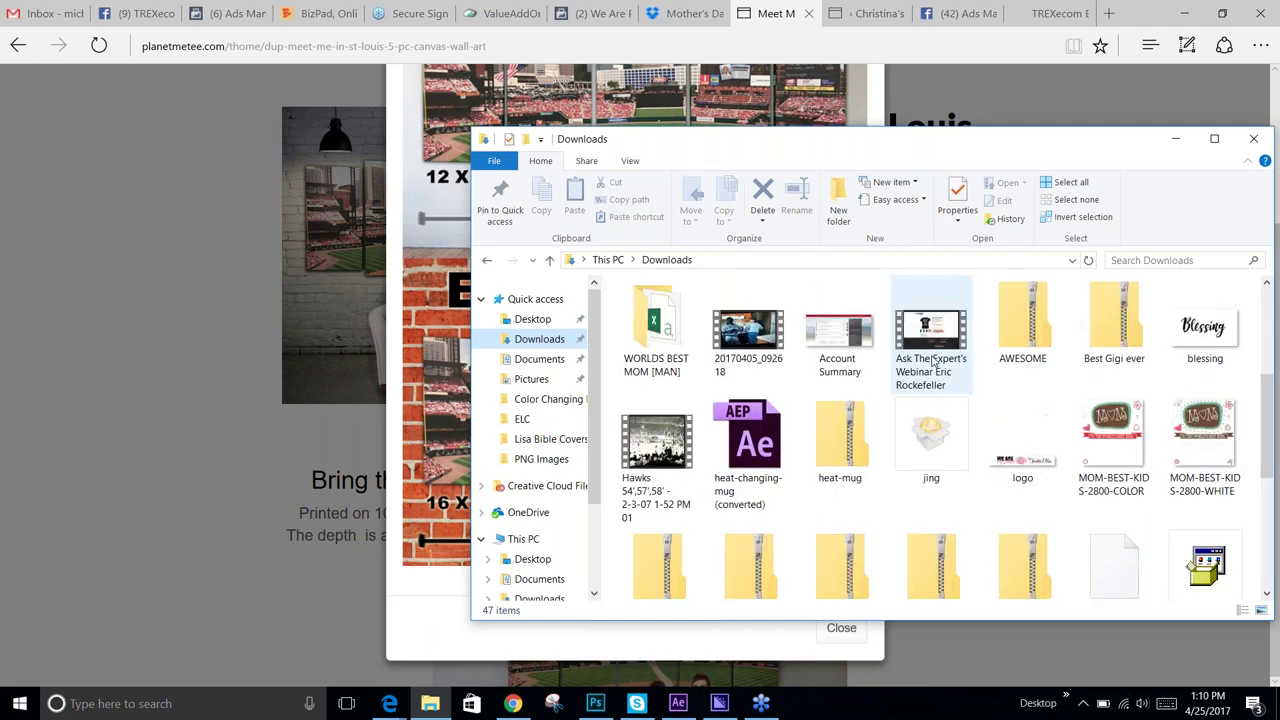
scroll(932, 362, up, 3)
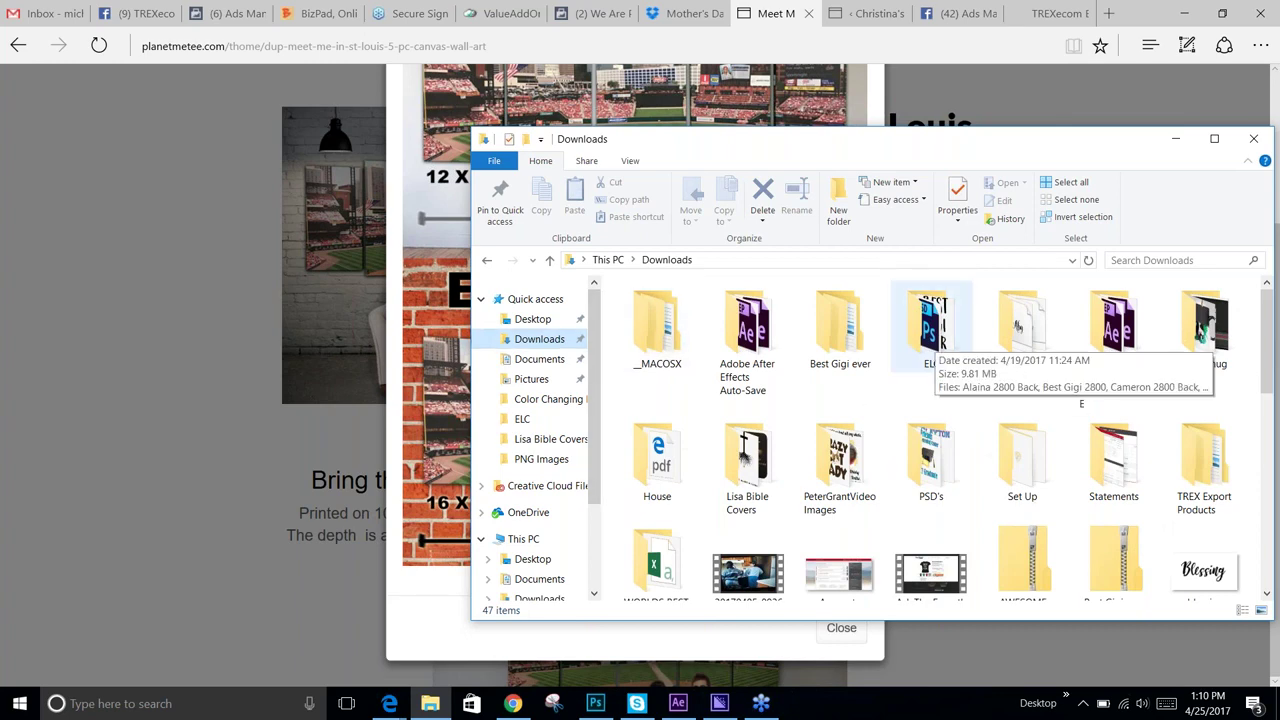
scroll(932, 335, down, 1)
scroll(932, 370, down, 5)
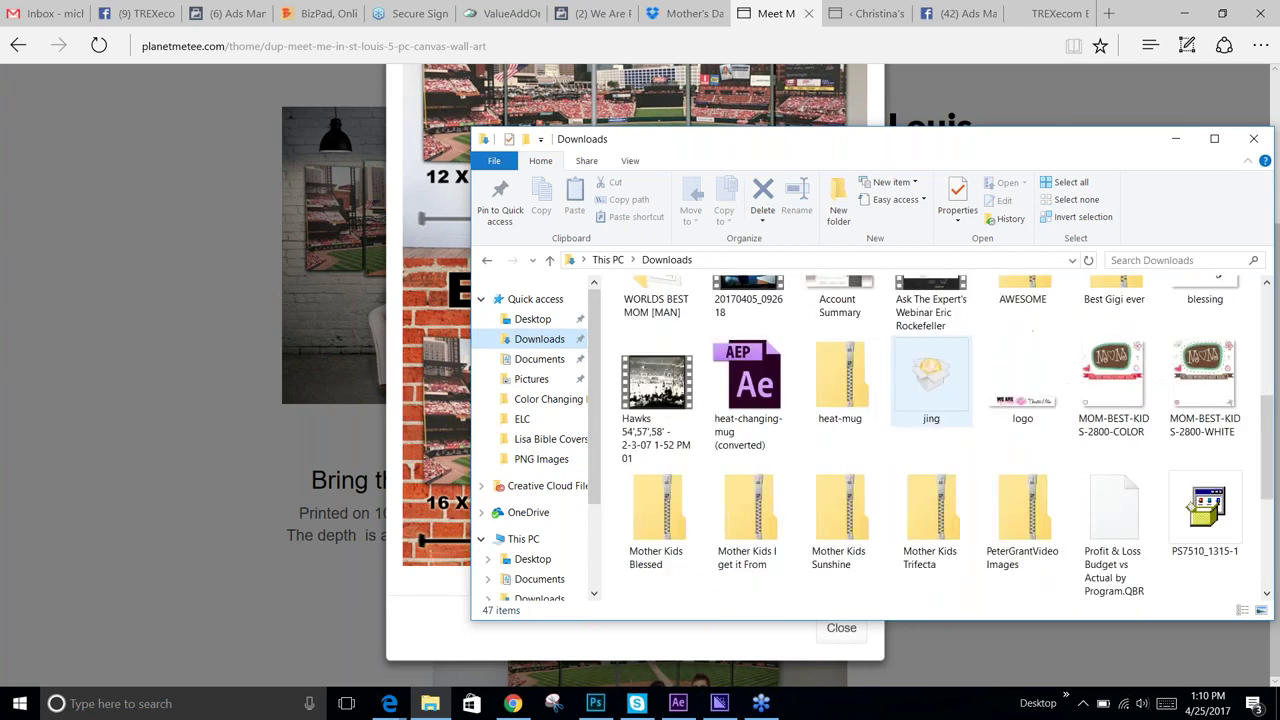
- Switch to Skype, open the received Canvas Wall Art .pdf and review its 5 Panel and 3 Panel prices
click(636, 703)
click(455, 570)
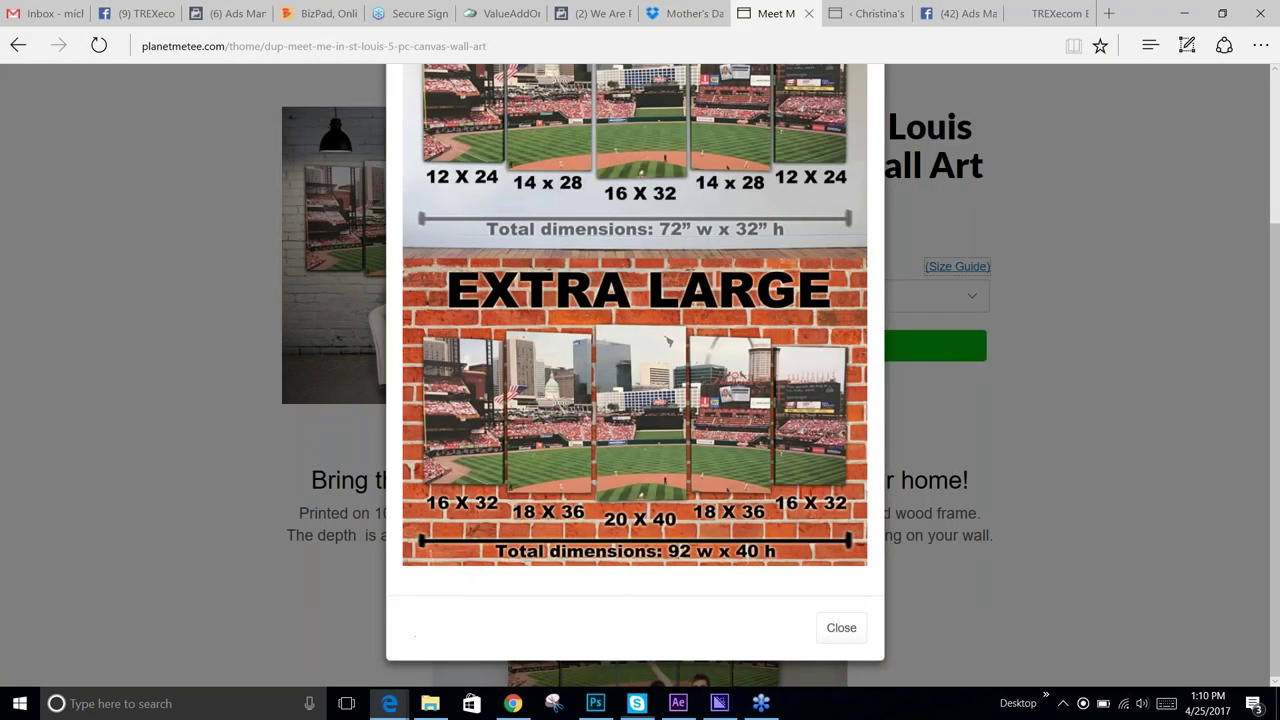
scroll(530, 455, down, 1)
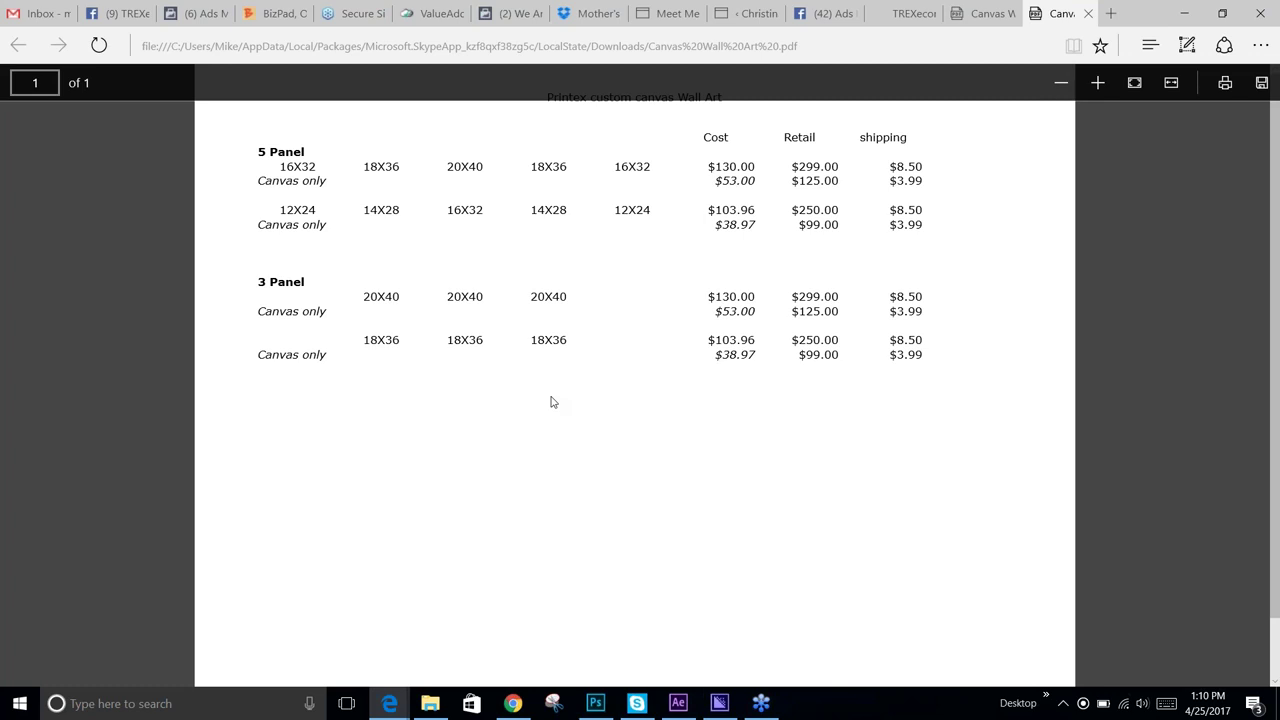
scroll(552, 402, up, 1)
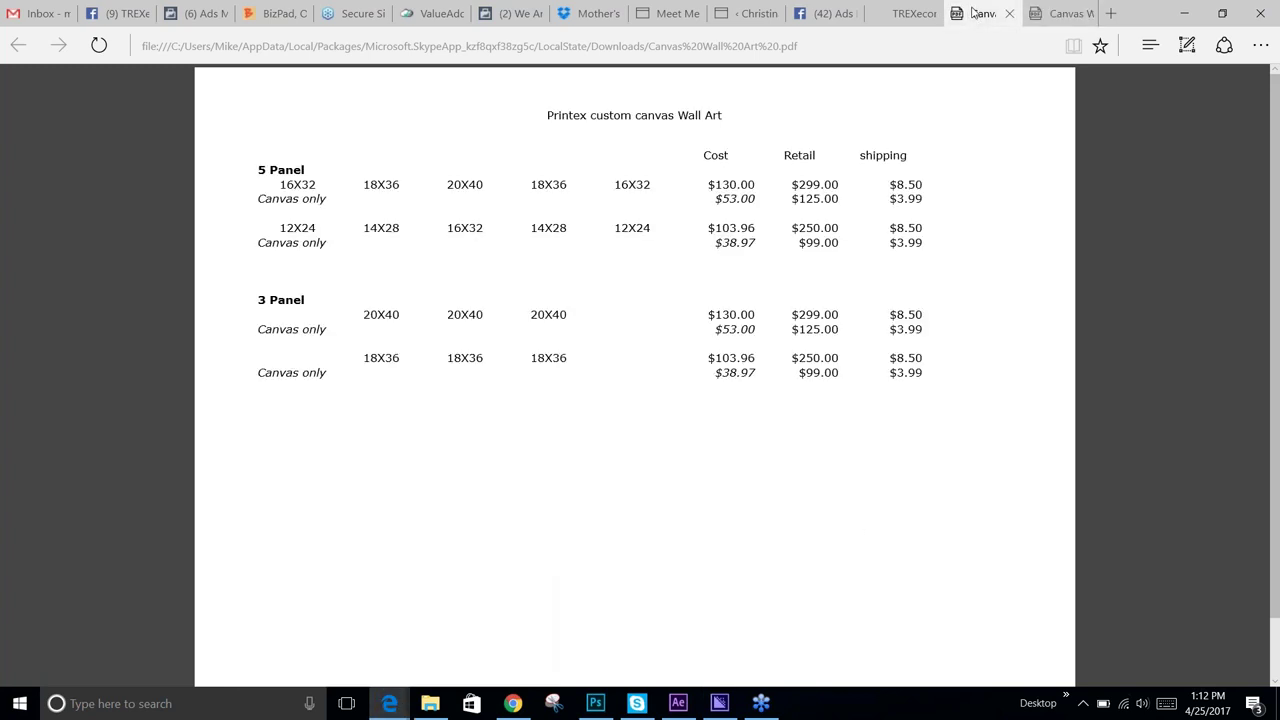
- Return to the Meet Me in St. Louis canvas page and dismiss its size guide
click(905, 14)
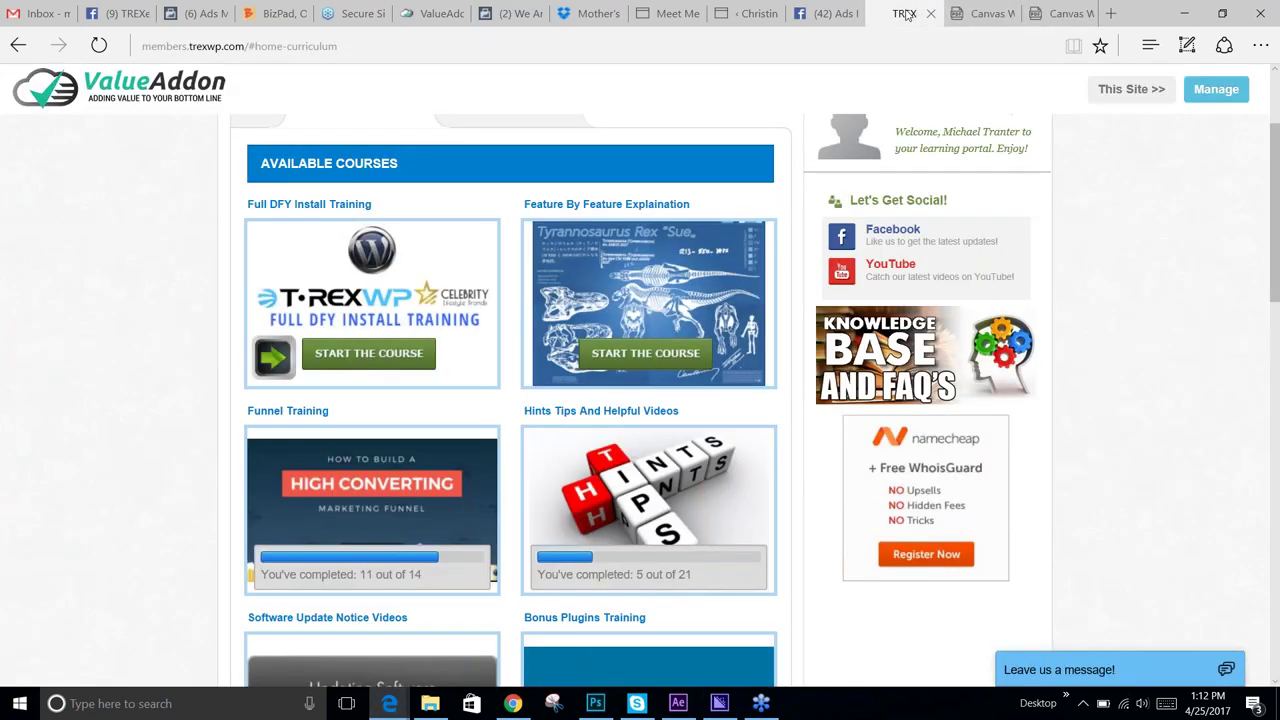
click(662, 14)
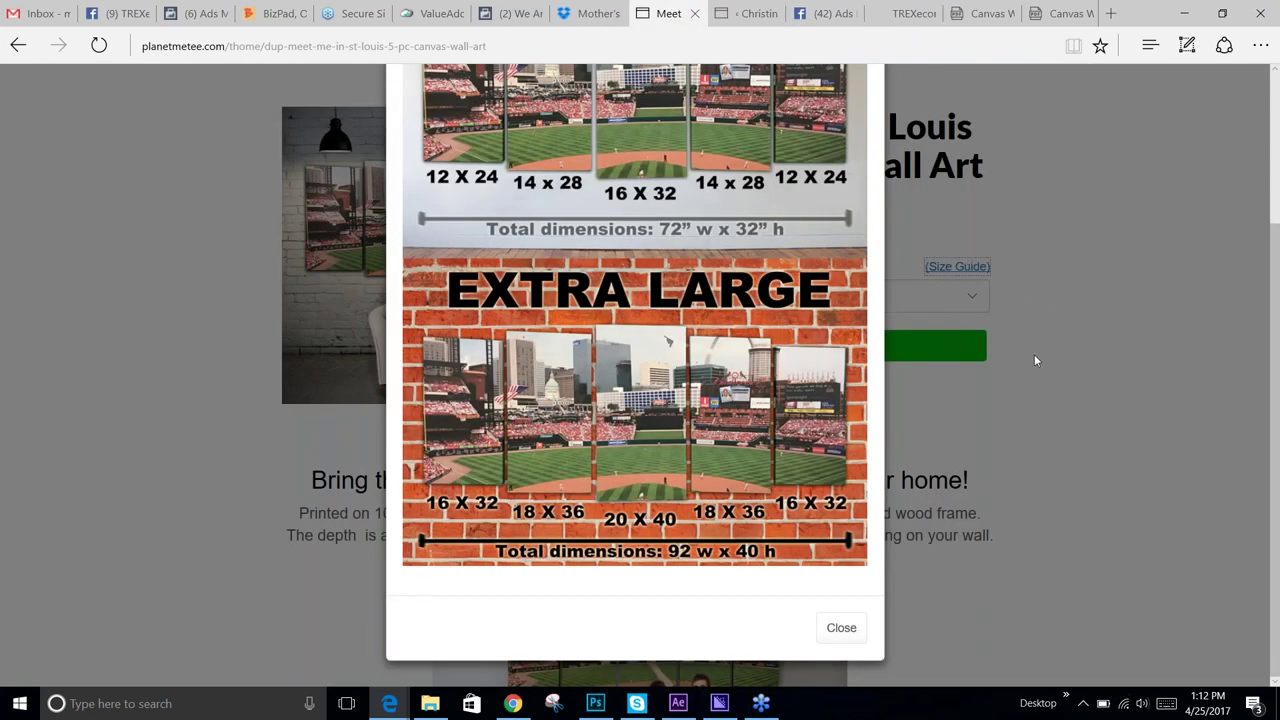
click(1010, 286)
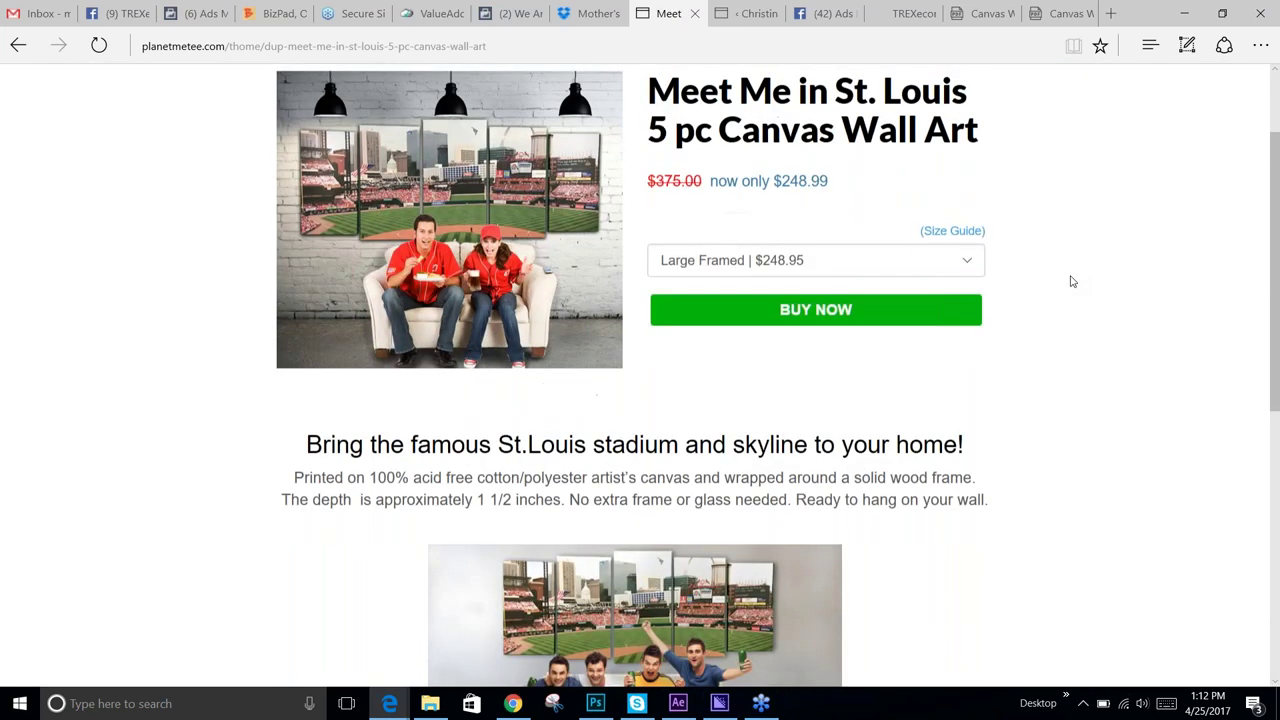
- Set the St. Louis wall art's size to Extra Large Framed at $298.95
scroll(1071, 281, up, 2)
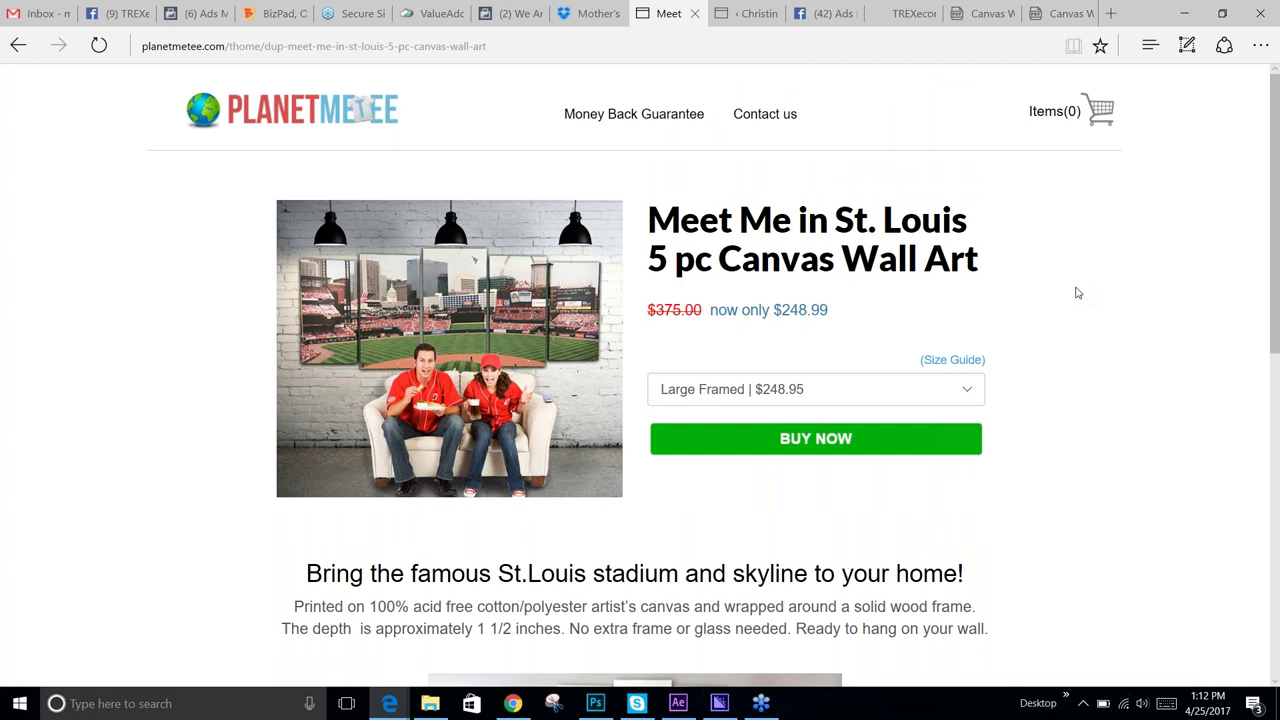
click(966, 386)
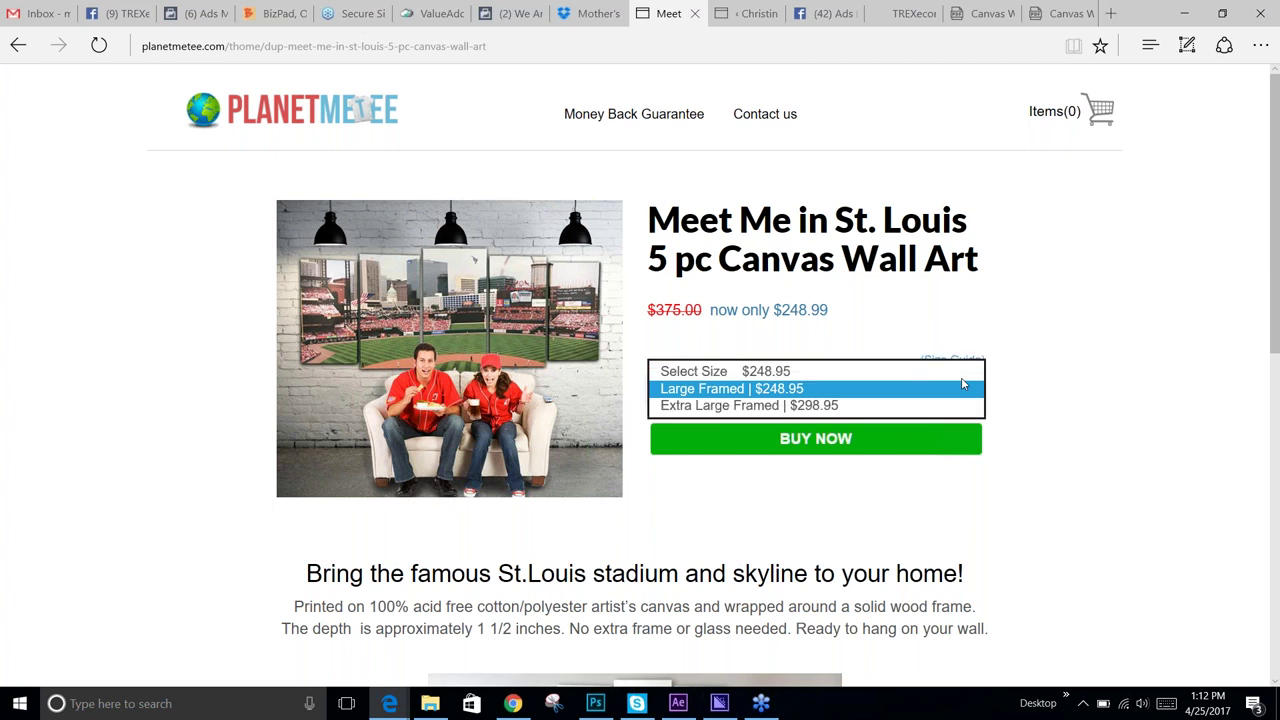
click(820, 400)
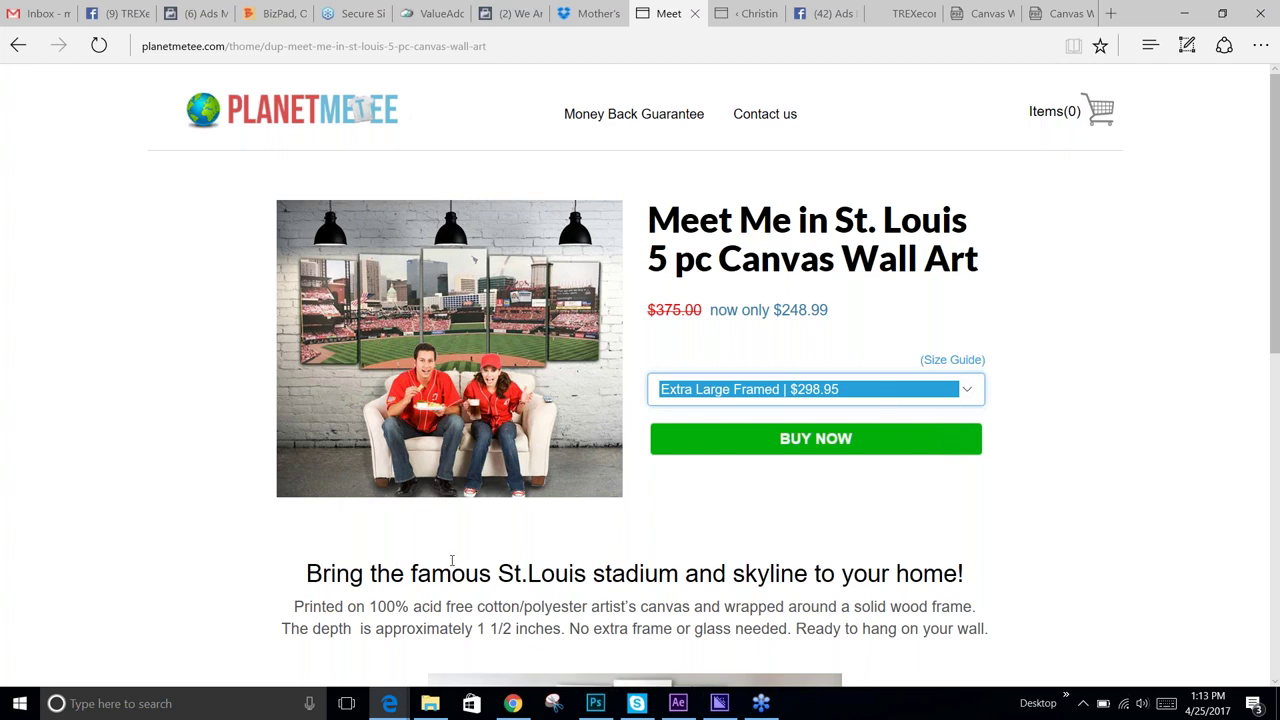
- Review the St. Louis canvas description and lifestyle picture, and check the size and price options without changing the selection
scroll(452, 560, down, 4)
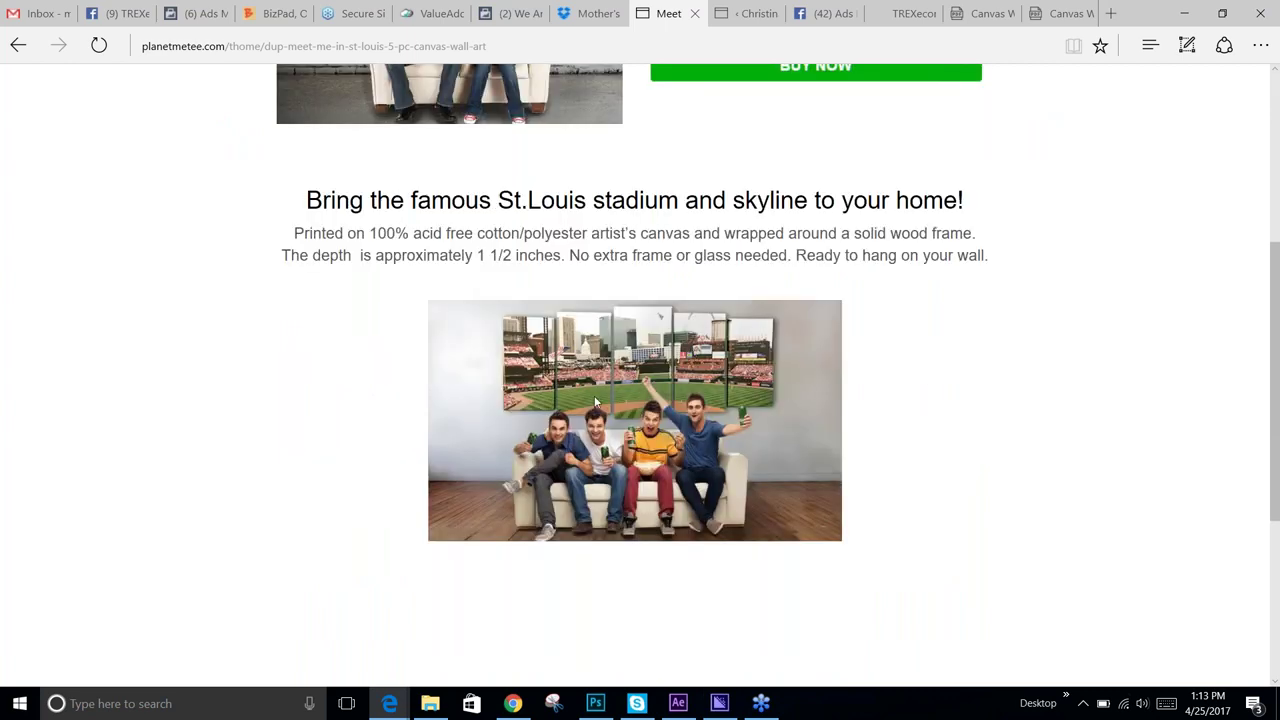
scroll(698, 419, up, 1)
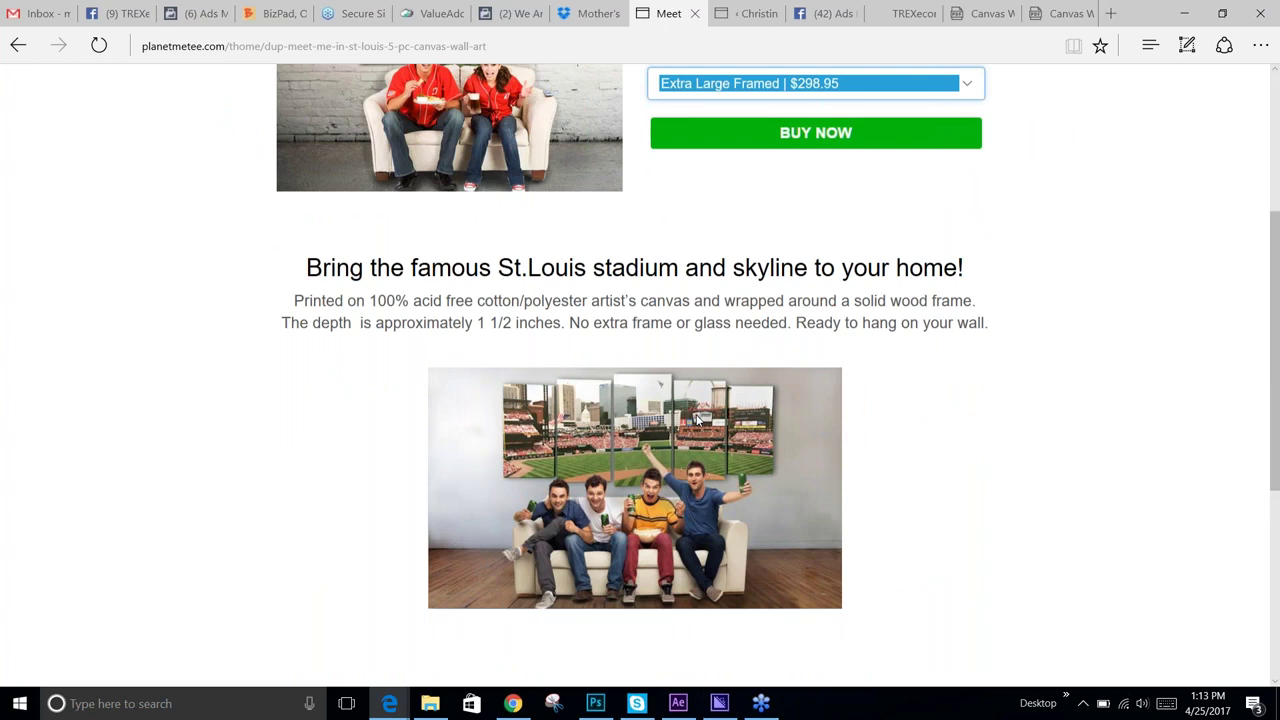
scroll(698, 419, up, 3)
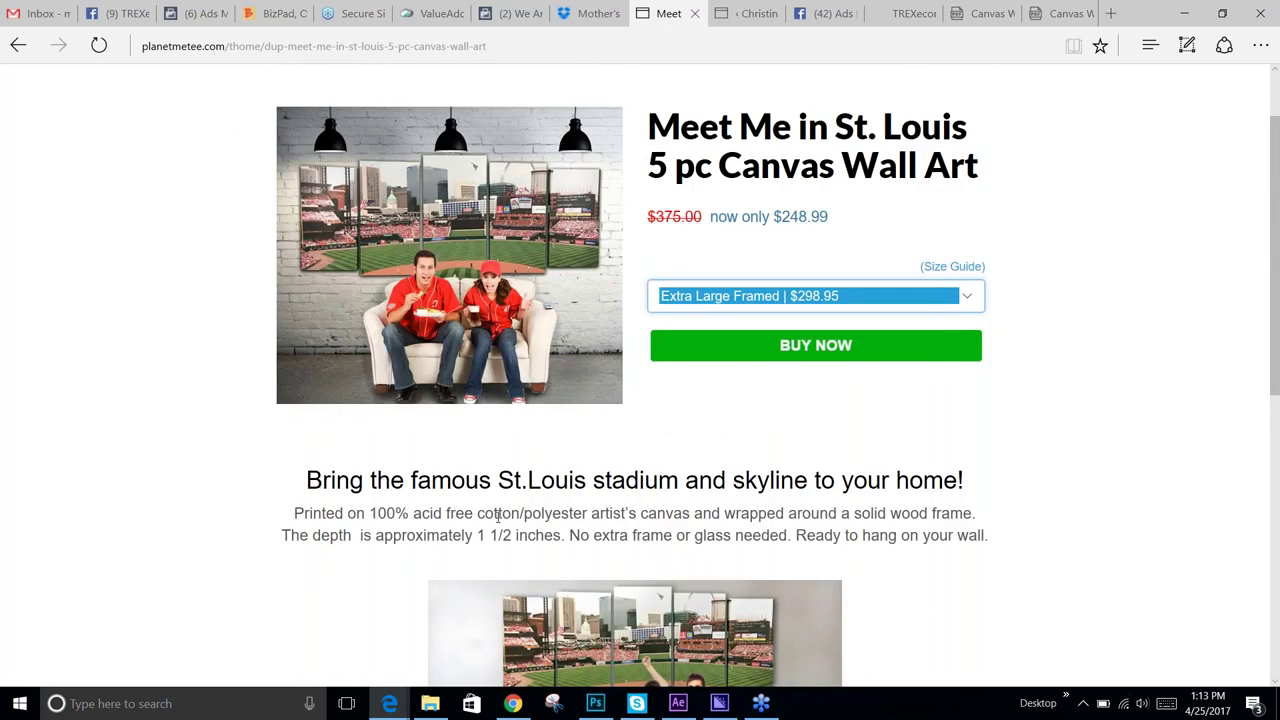
scroll(695, 531, up, 1)
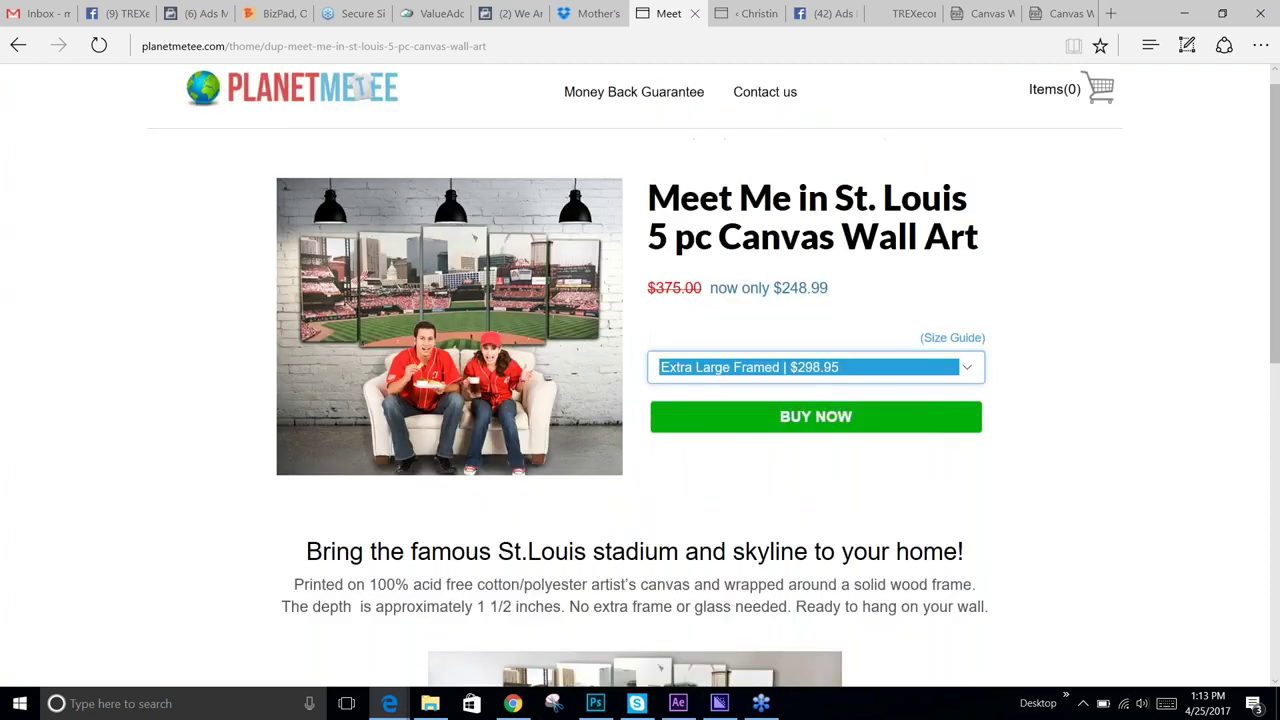
scroll(684, 312, up, 1)
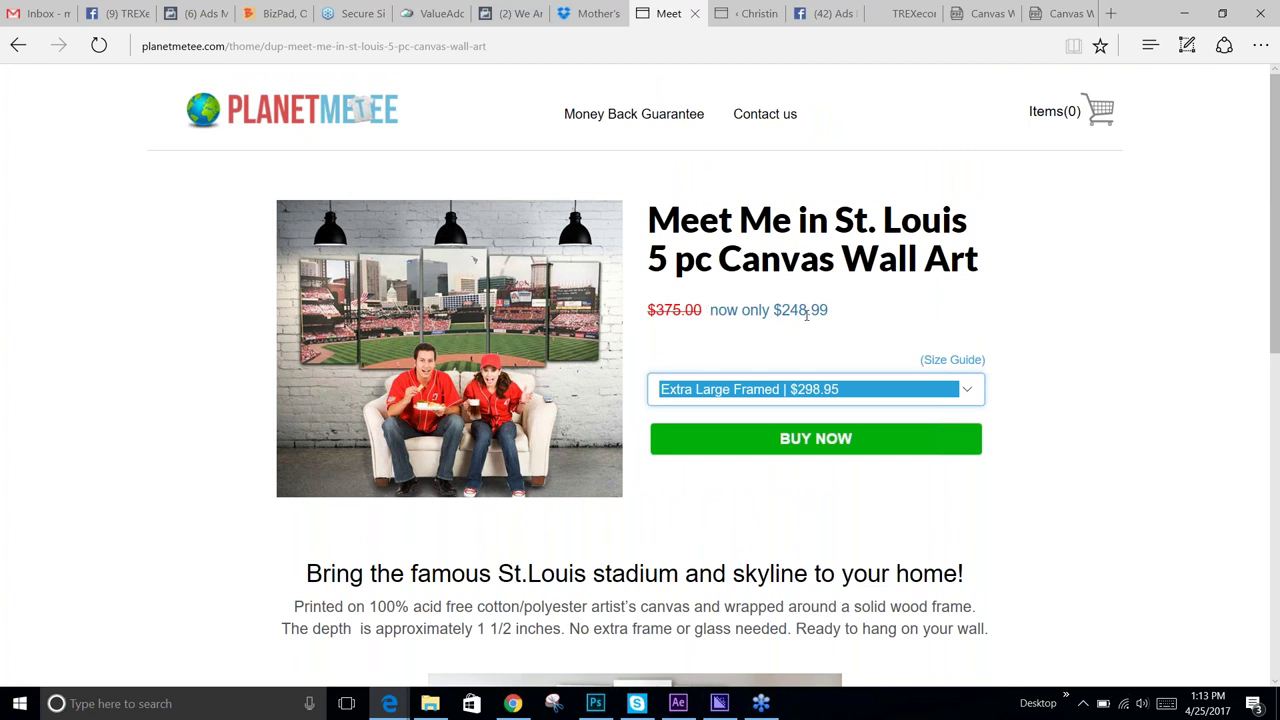
click(790, 393)
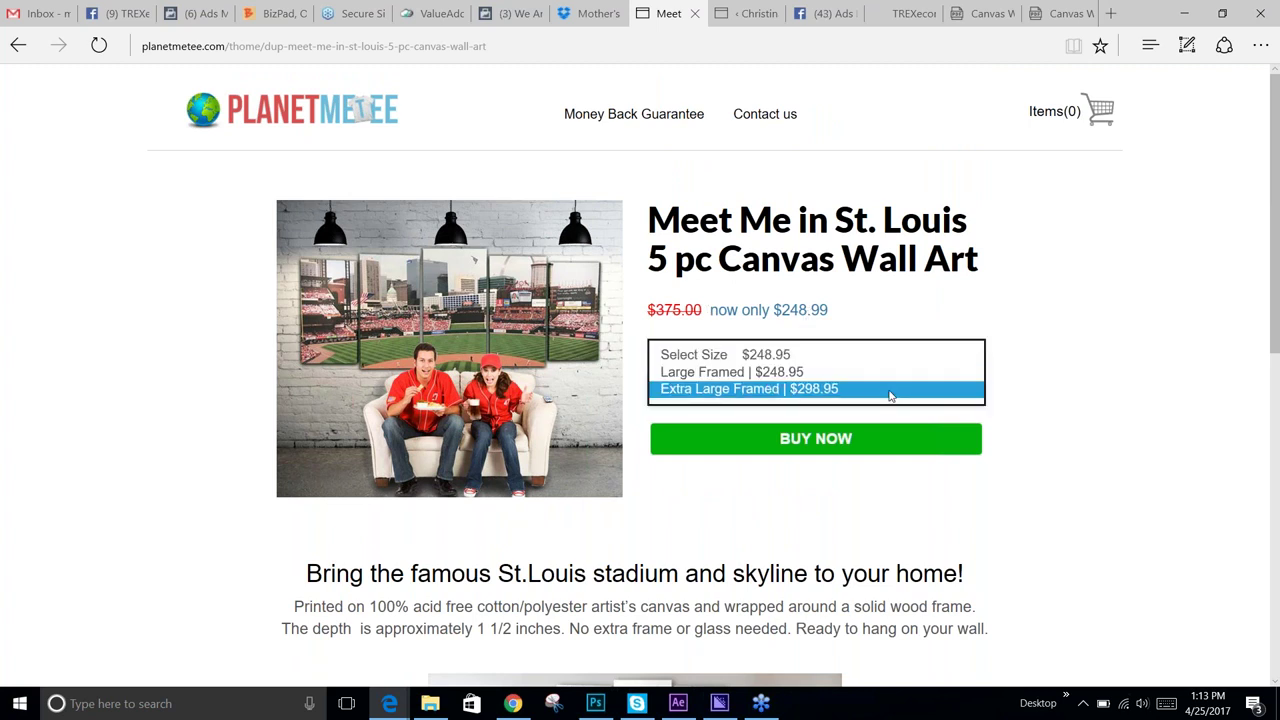
click(1048, 336)
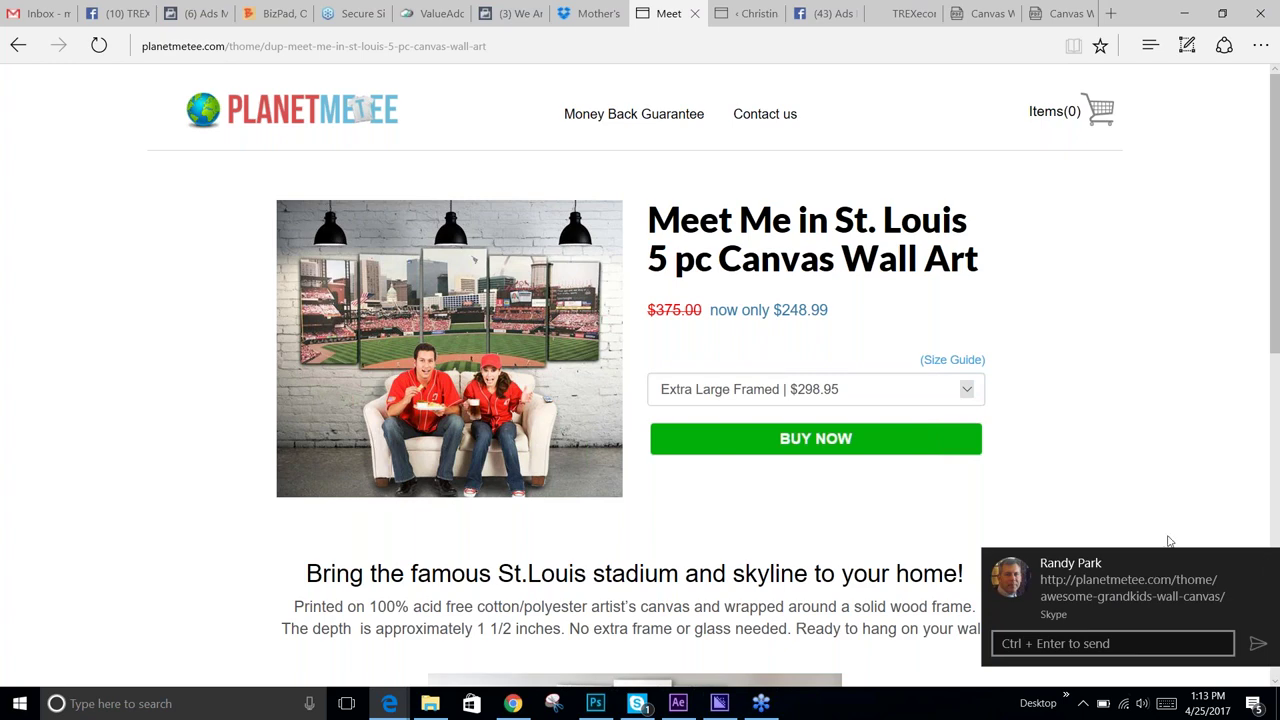
- Switch to Skype through the new message notification, open the shared Awesome Grandkids Wall Canvas link and read its ordering steps
click(1135, 588)
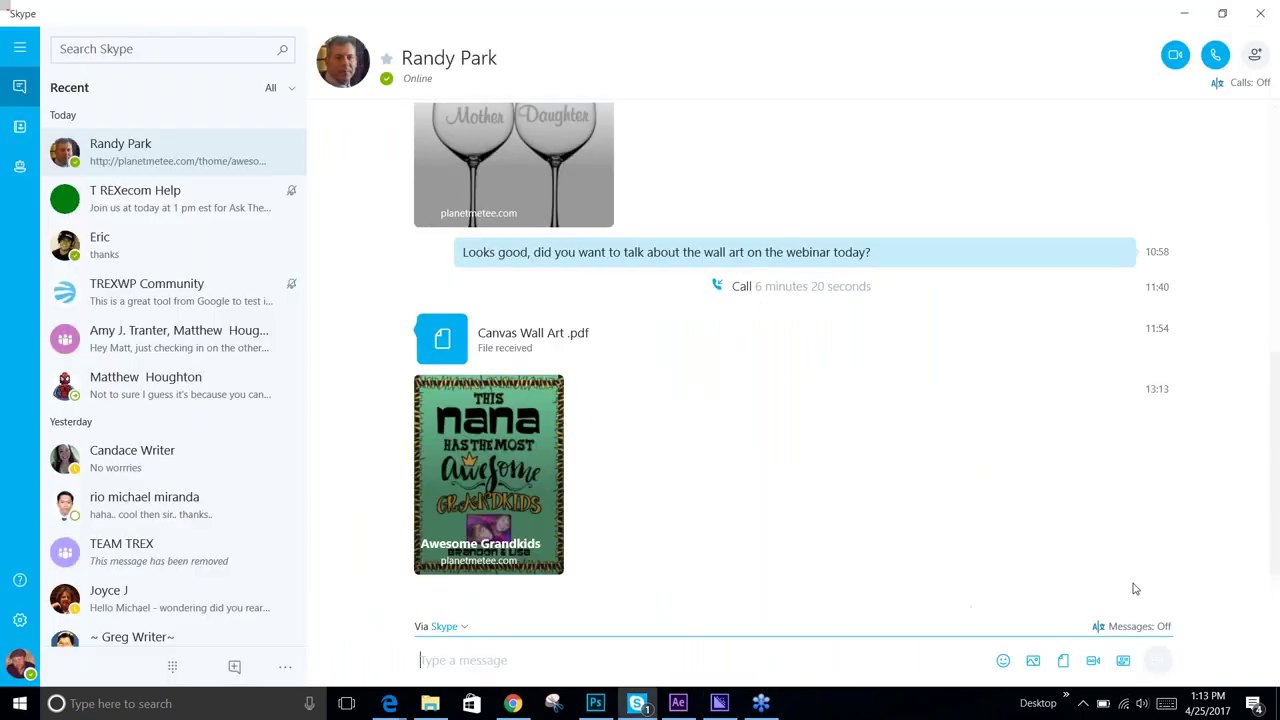
click(532, 477)
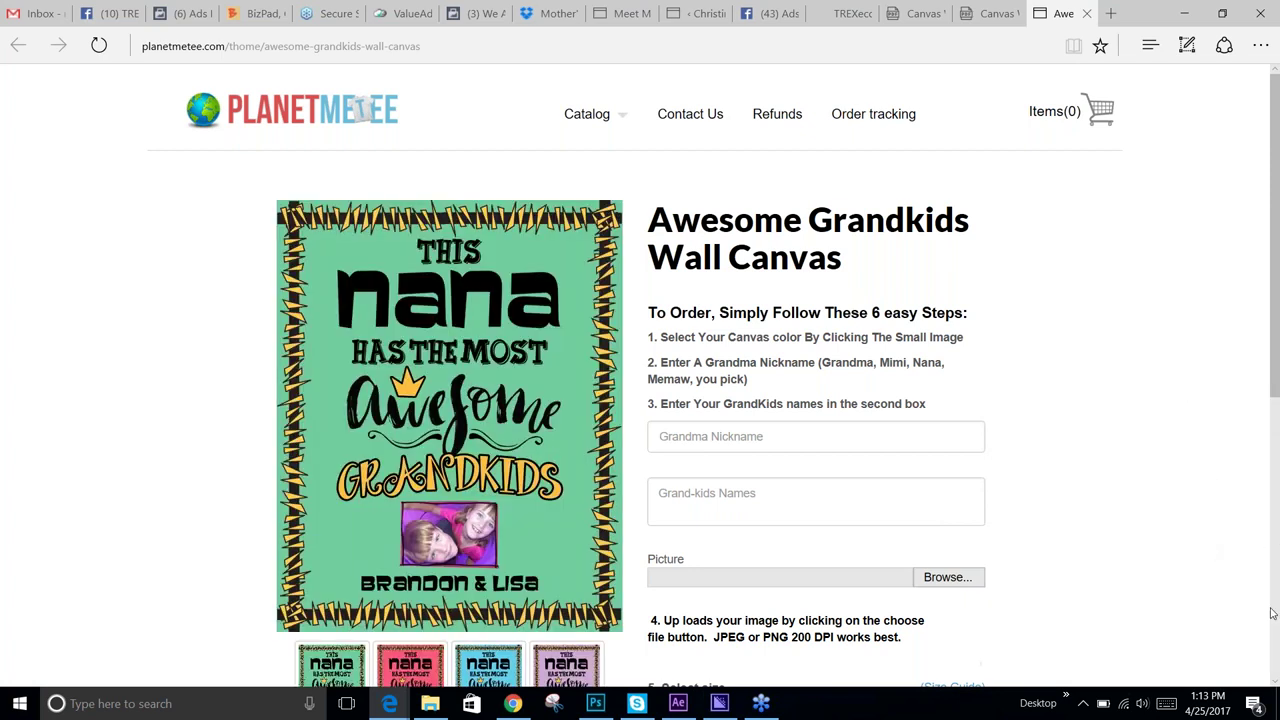
scroll(1112, 340, down, 1)
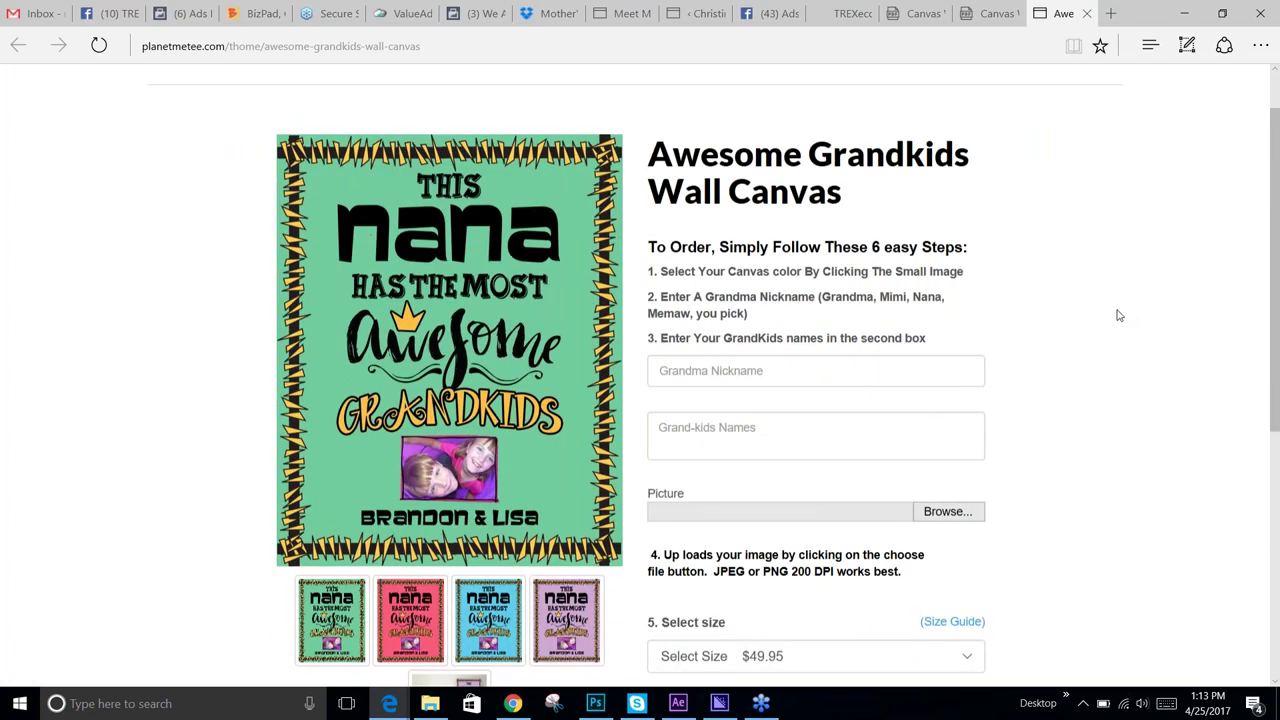
scroll(1119, 316, down, 1)
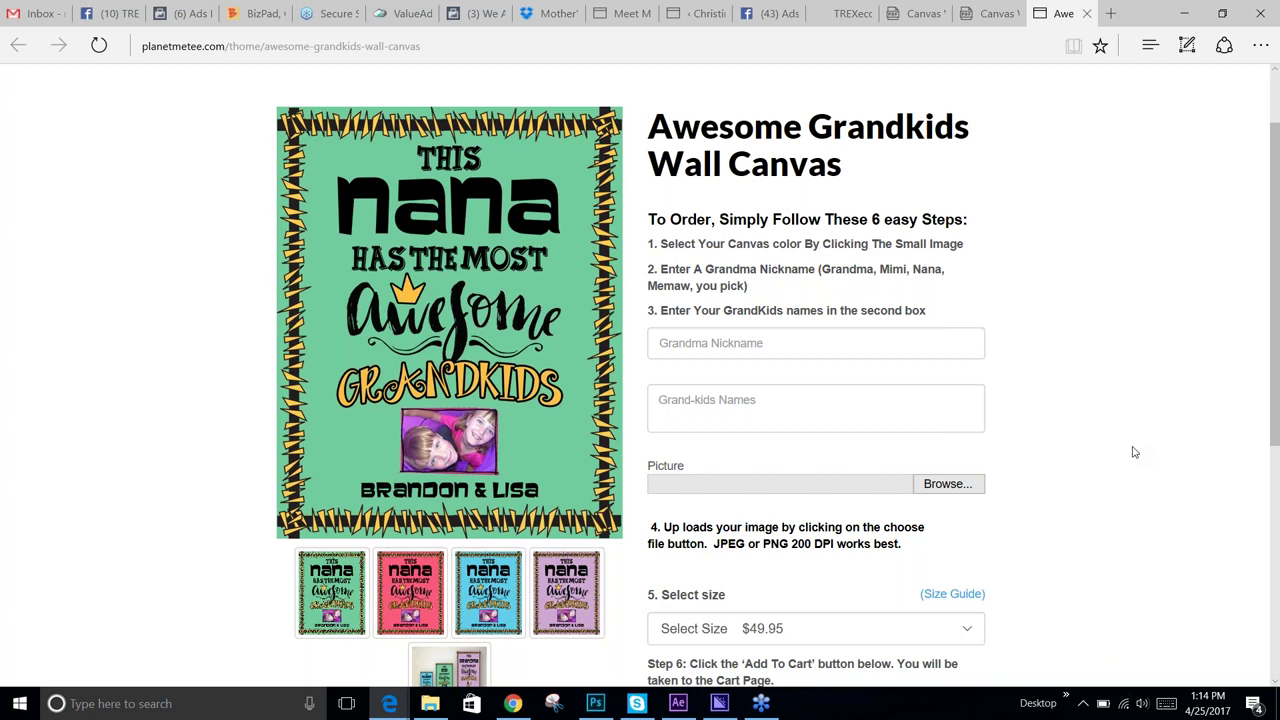
- Show the size comparison picture for the Awesome Grandkids canvas and review its available sizes and order form
scroll(834, 366, down, 3)
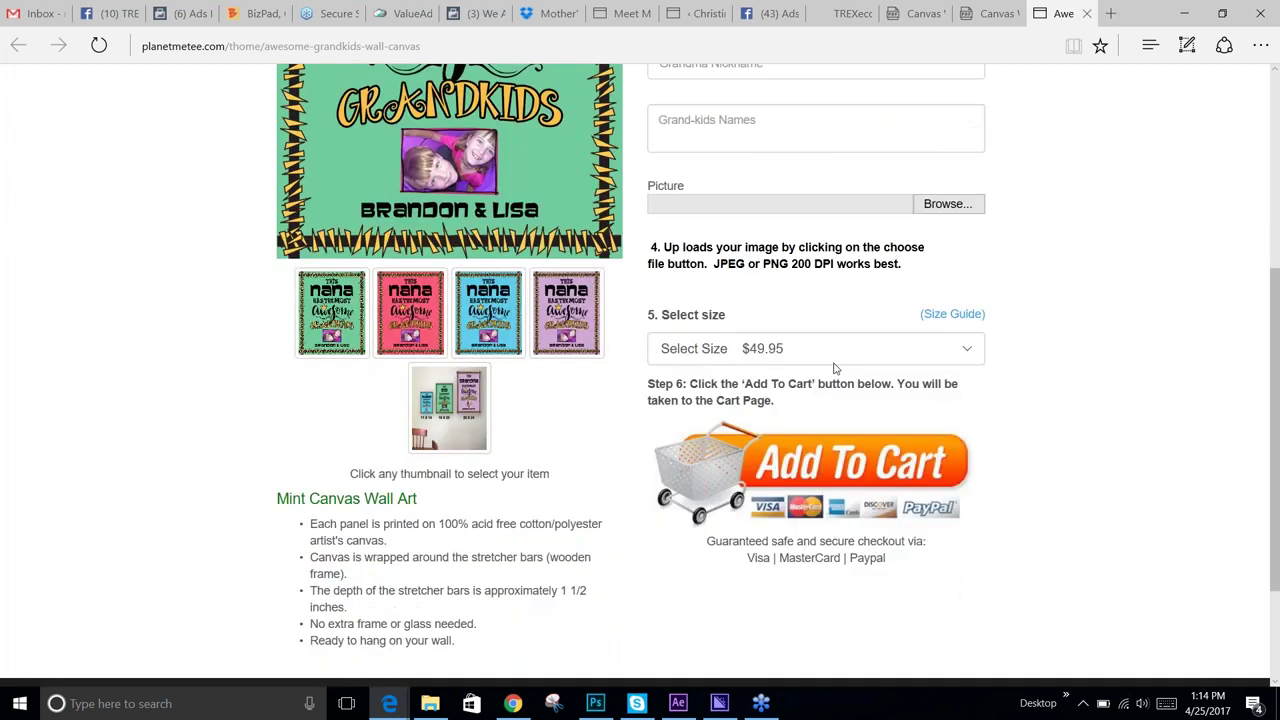
click(449, 408)
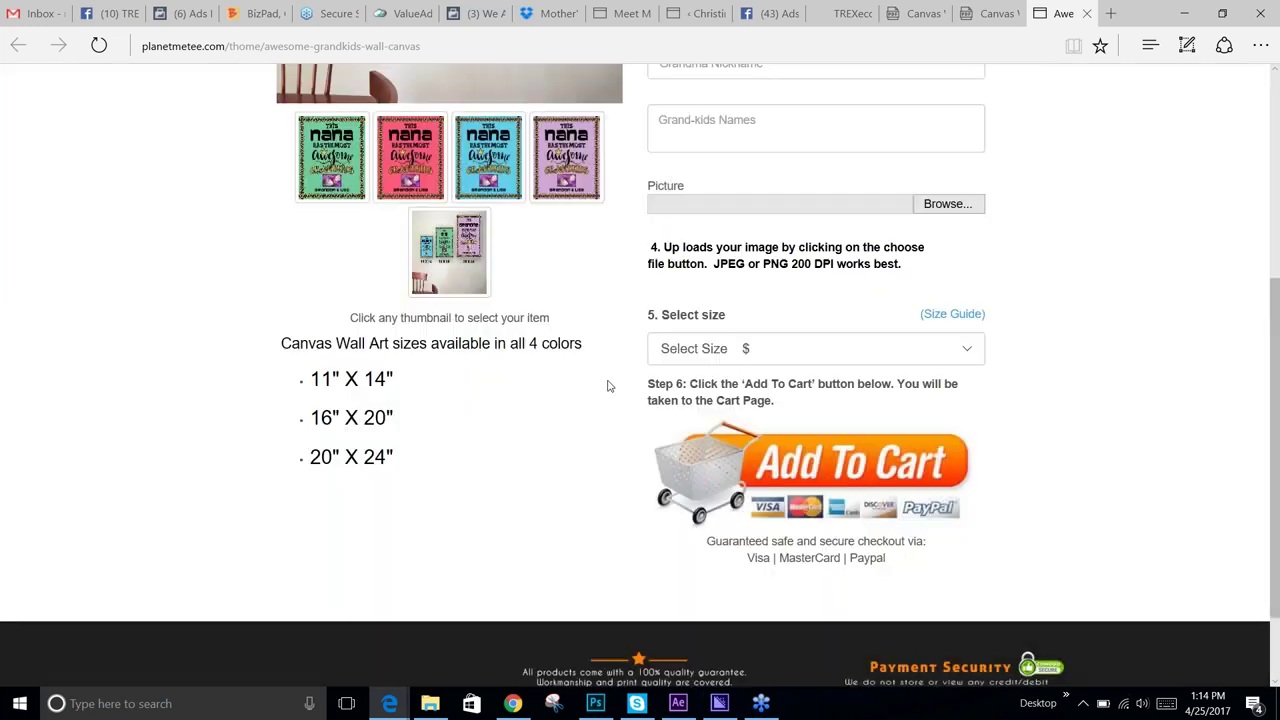
scroll(607, 386, up, 3)
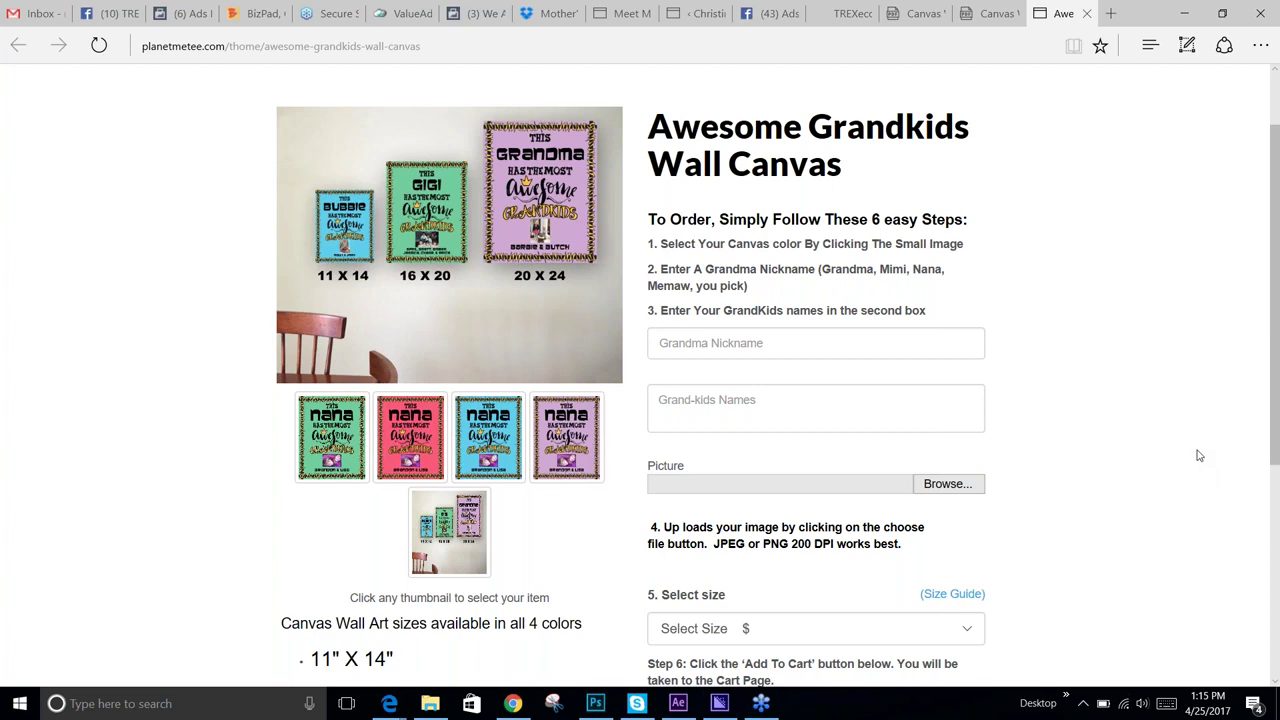
scroll(1189, 446, down, 2)
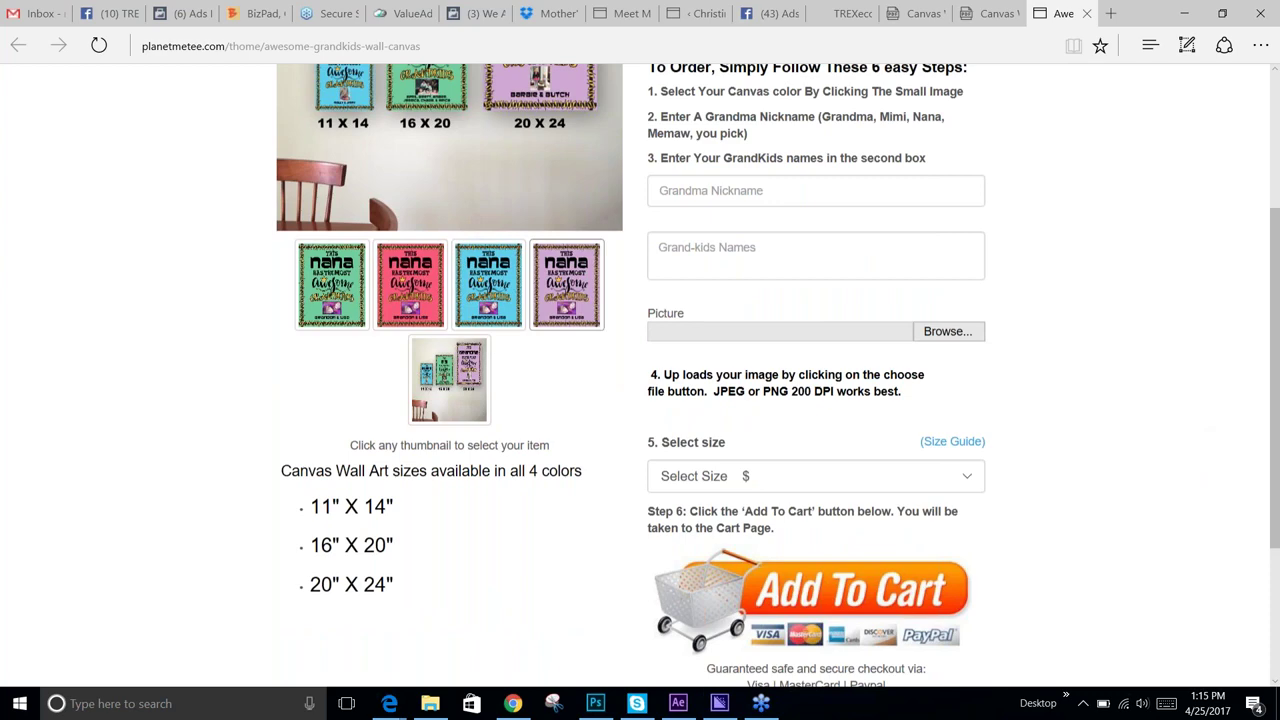
scroll(950, 486, up, 3)
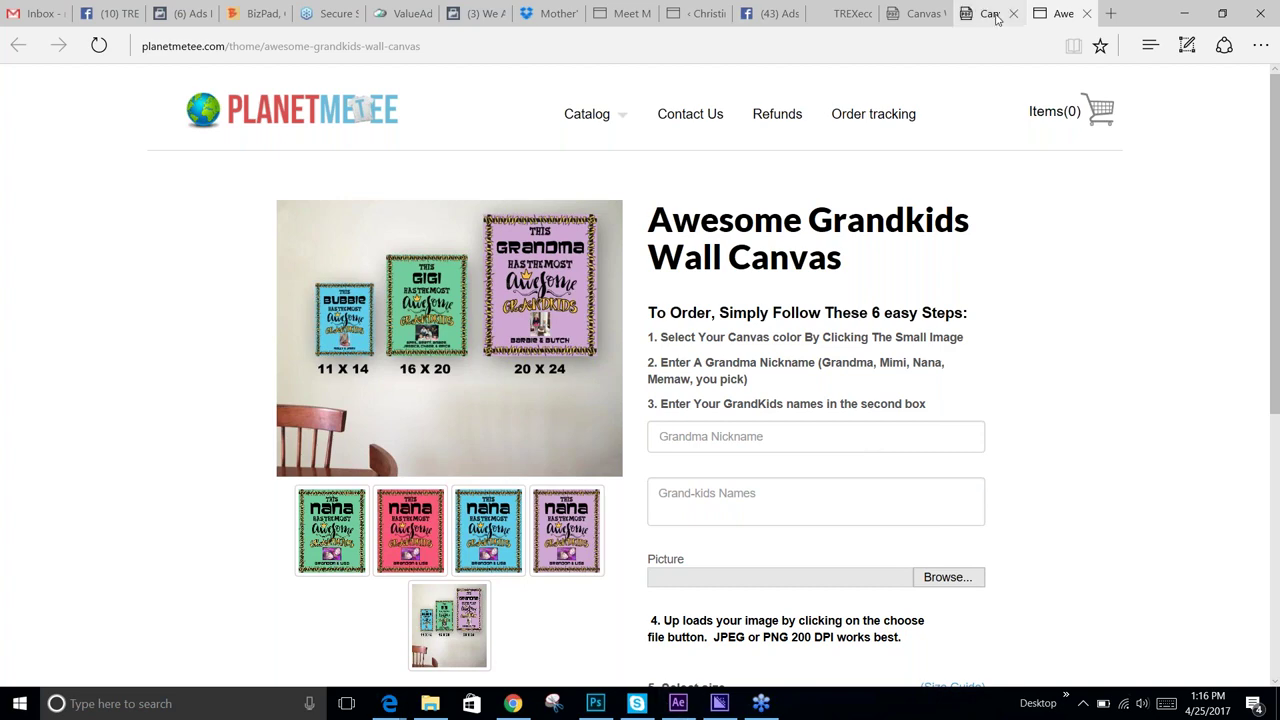
- Bring back the Meet Me in St. Louis wall art page, then return to the Awesome Grandkids Wall Canvas page
click(627, 14)
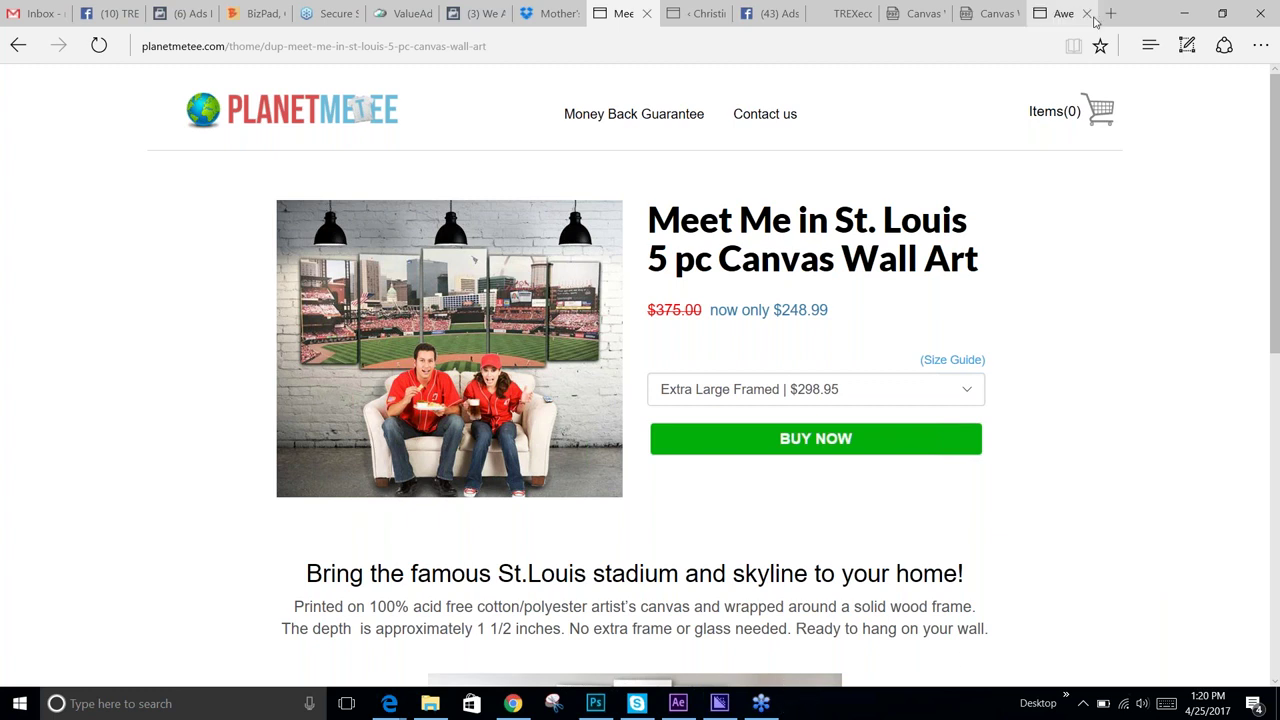
click(1063, 13)
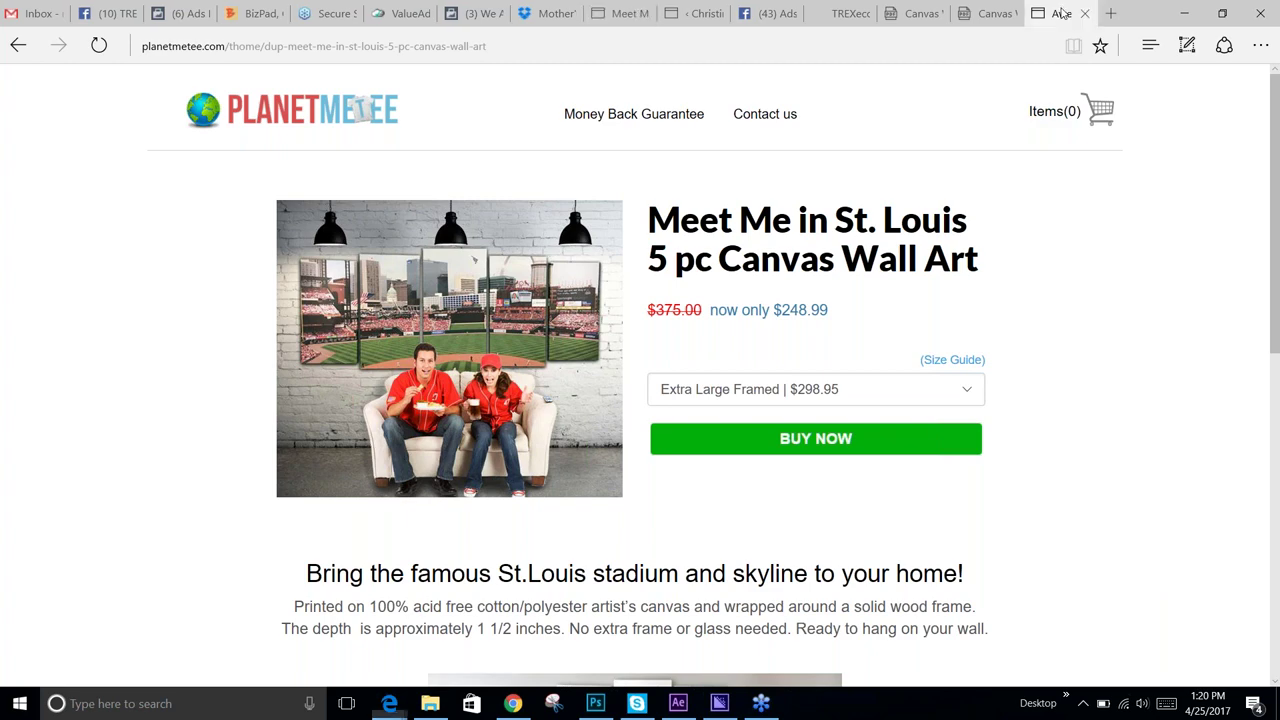
click(985, 13)
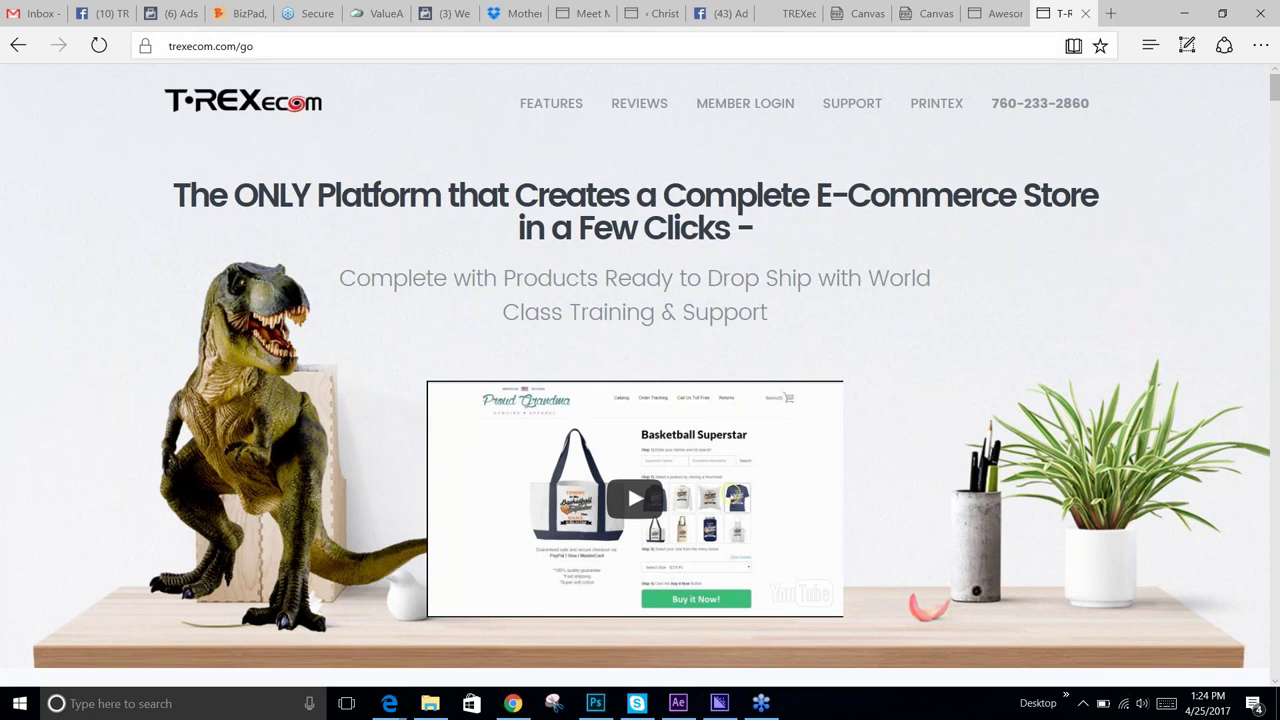
- Look through the T-REXecom landing page from the introduction video to the How It Works section
scroll(640, 380, down, 2)
scroll(1165, 227, down, 4)
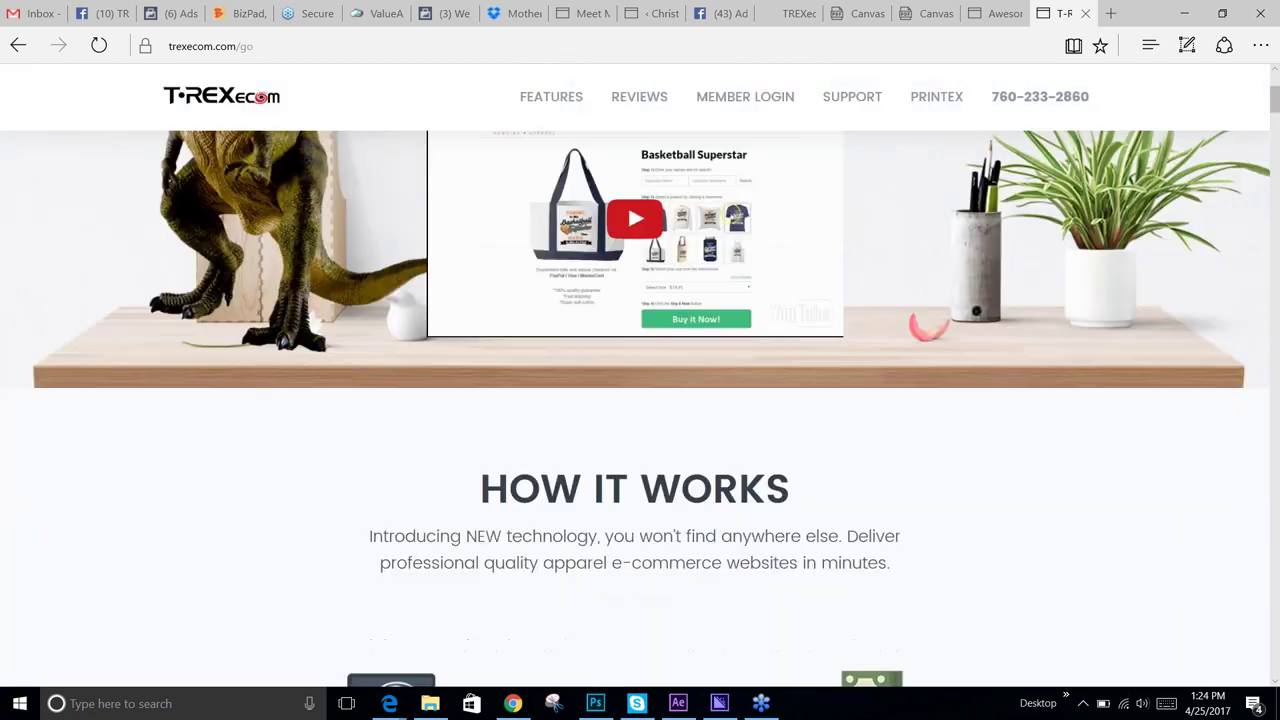
scroll(817, 340, up, 4)
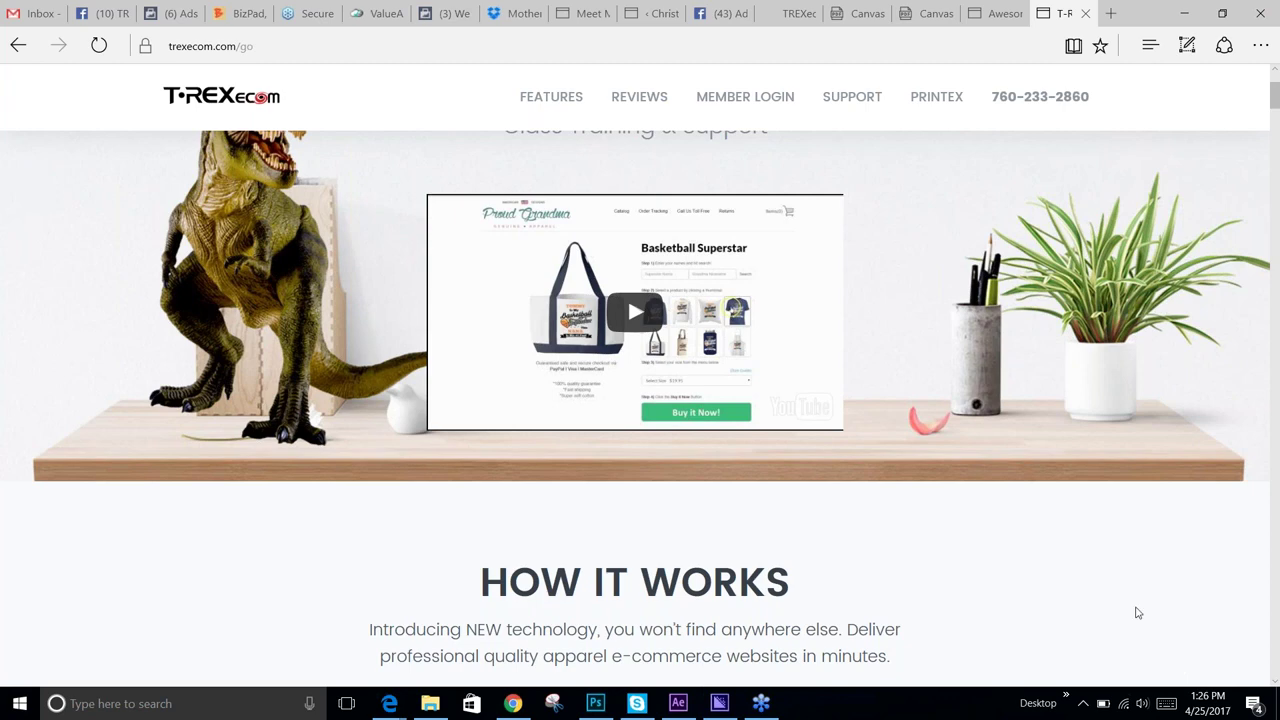
- Open the T-REX shop at shop.trexwp.com in a new browser tab
click(1110, 13)
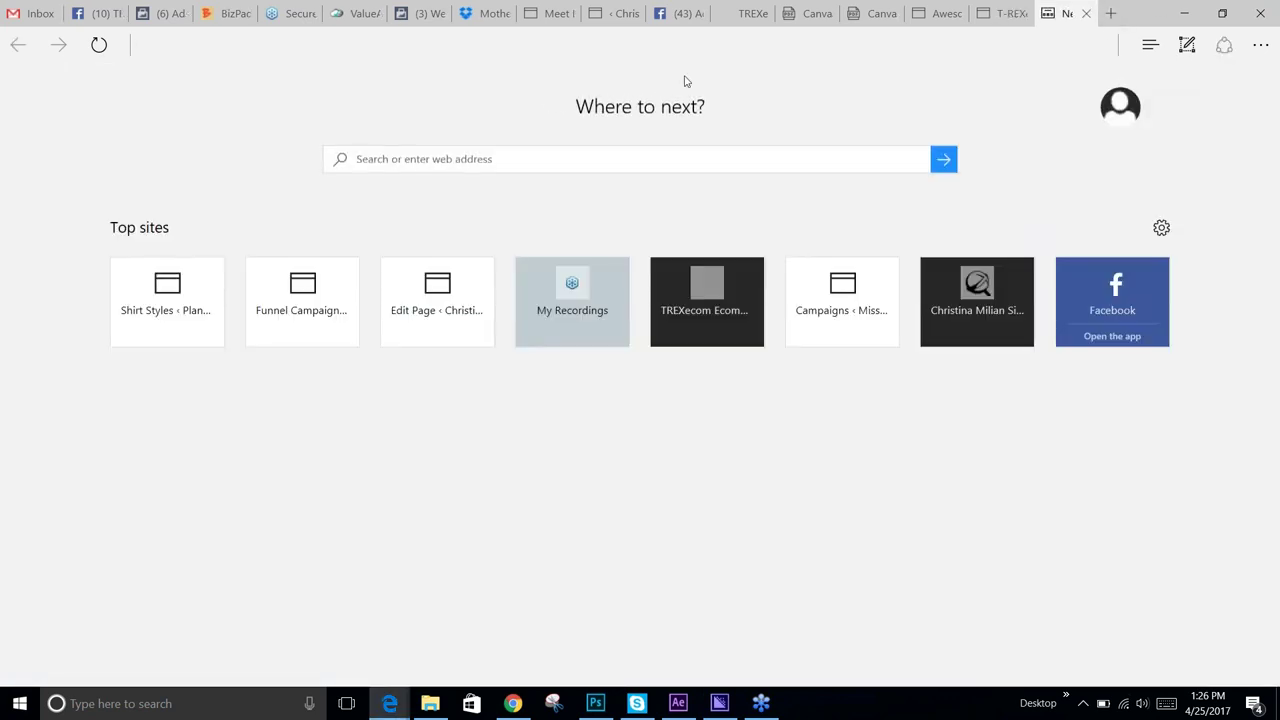
text(shop.trexwp.com/)
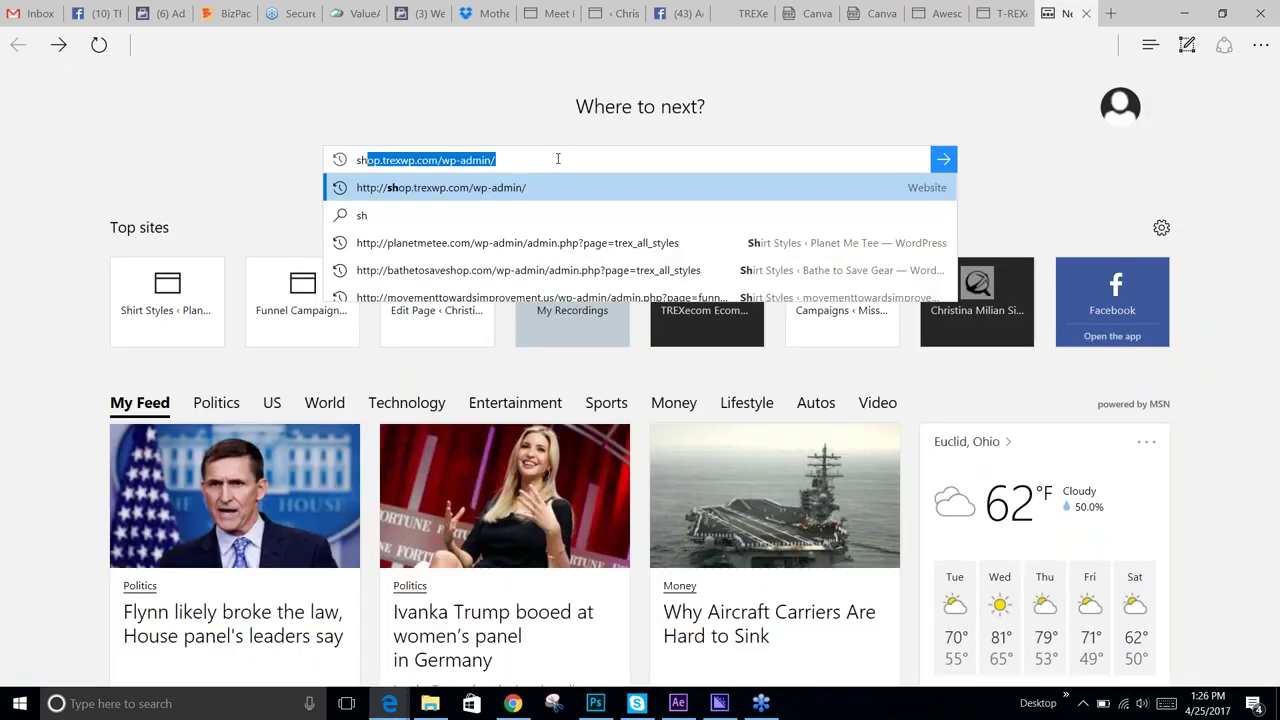
key(Return)
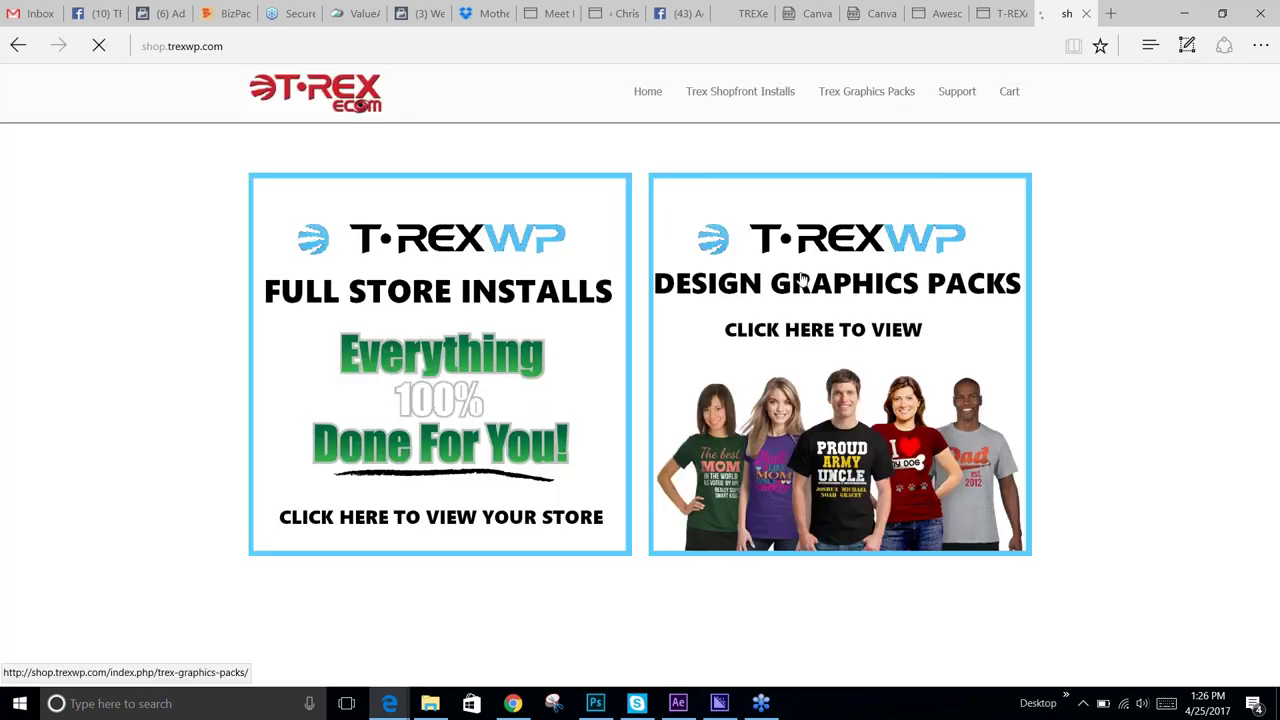
- Browse the shop's design graphics packs and open the Adobe After Effects Color Changing Mug Video offer
click(800, 279)
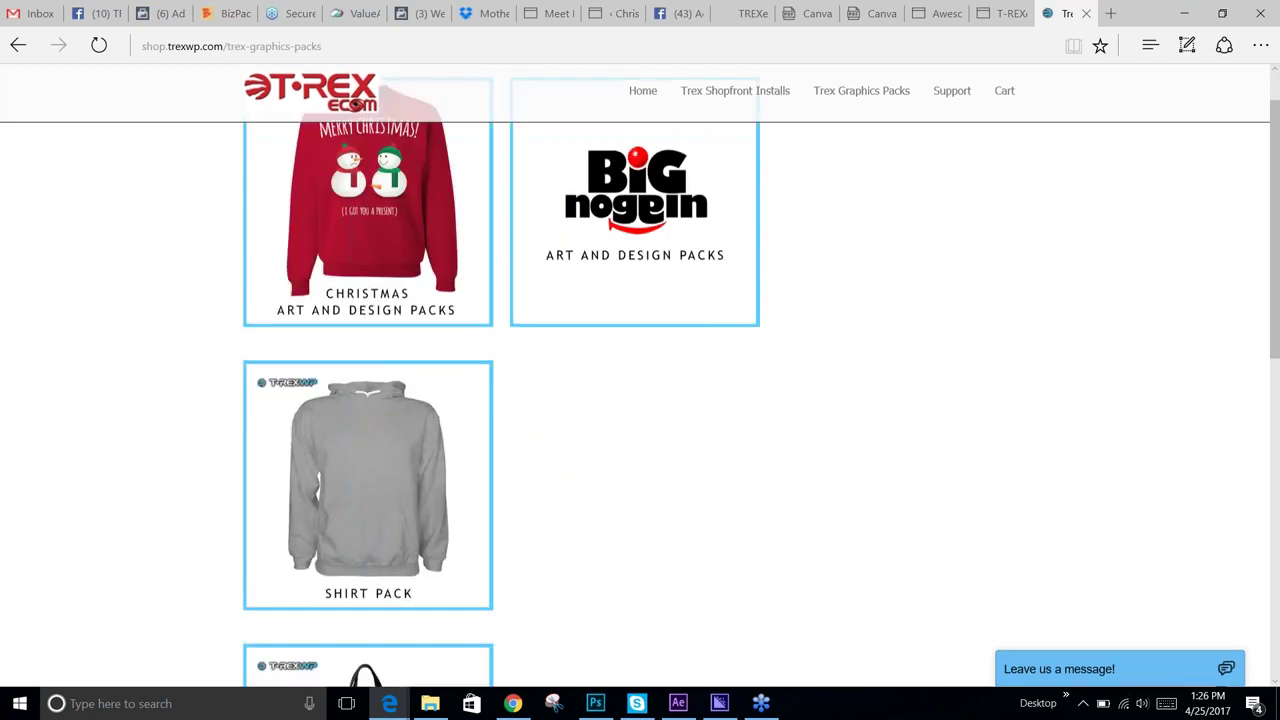
scroll(811, 347, down, 7)
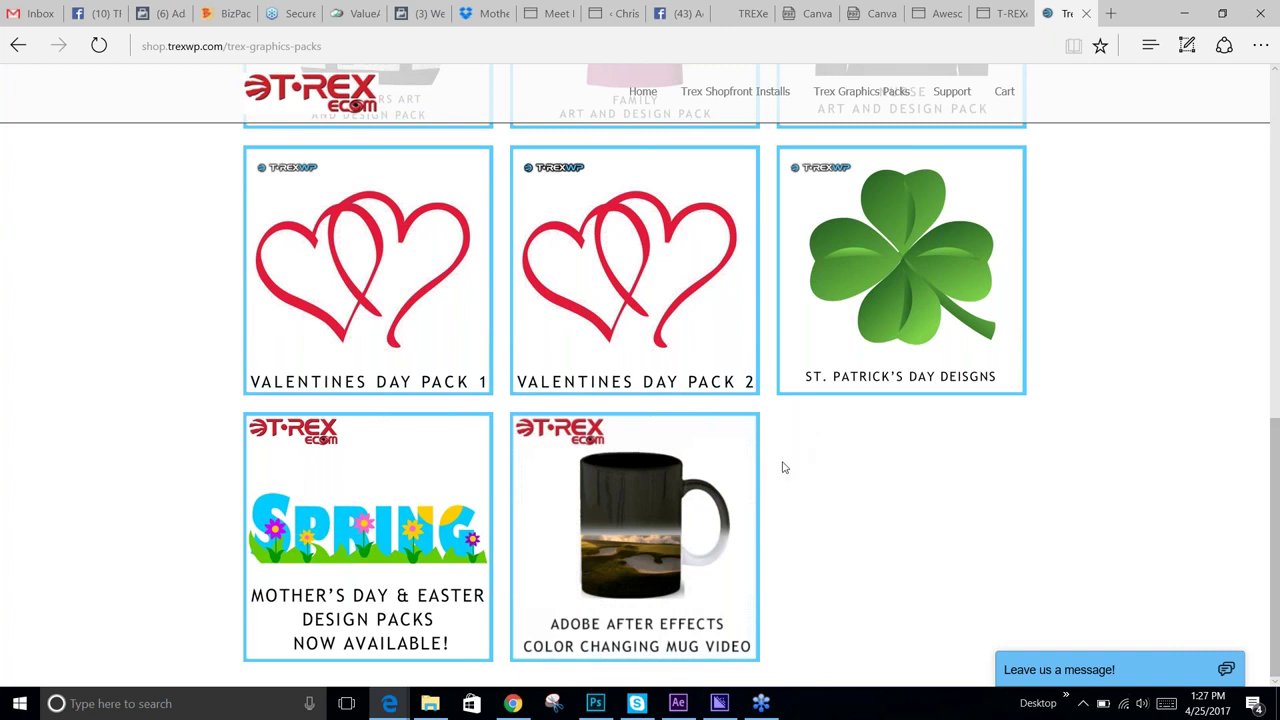
click(703, 490)
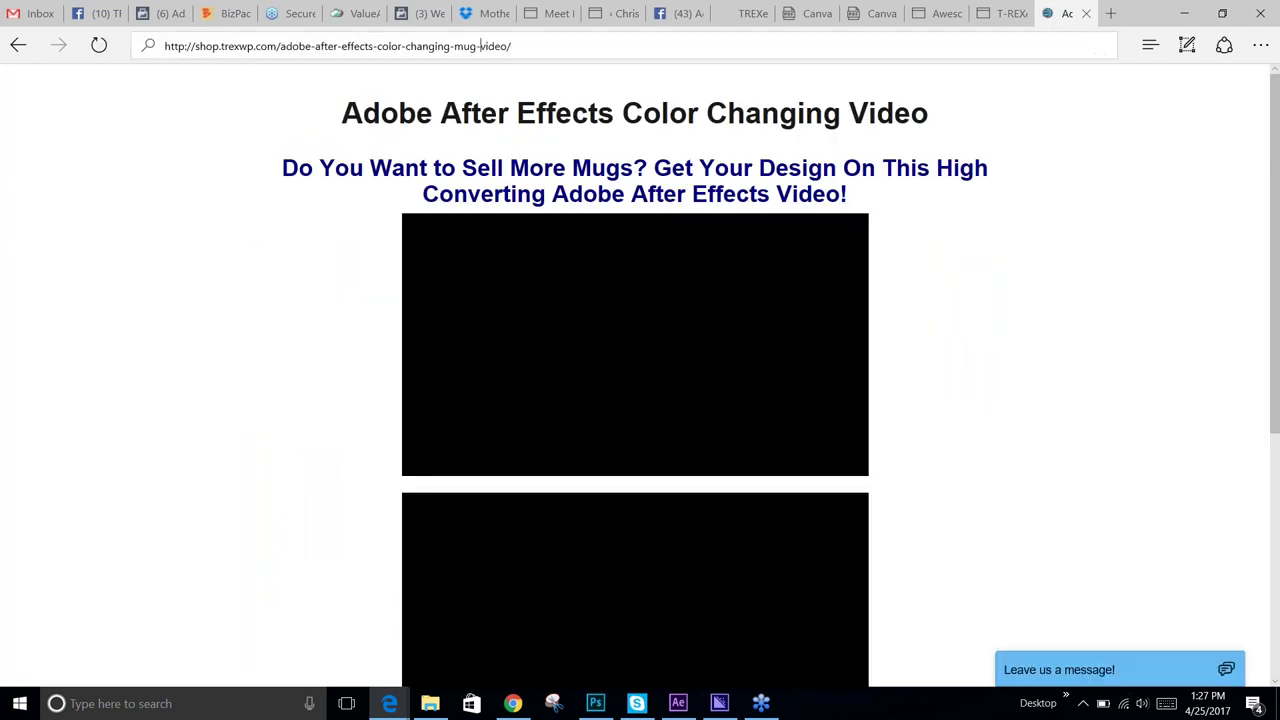
- Pause the color changing mug video and highlight the page's full web address
click(491, 46)
drag(542, 46, 257, 50)
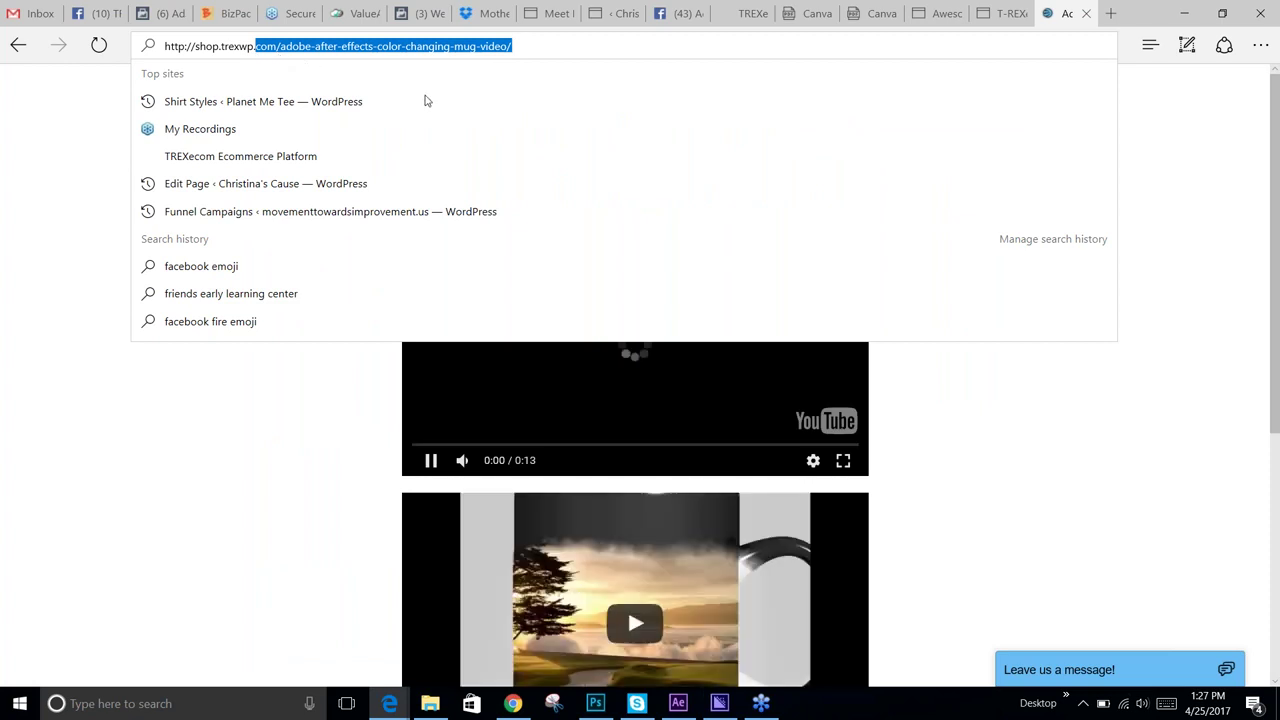
click(386, 449)
click(431, 460)
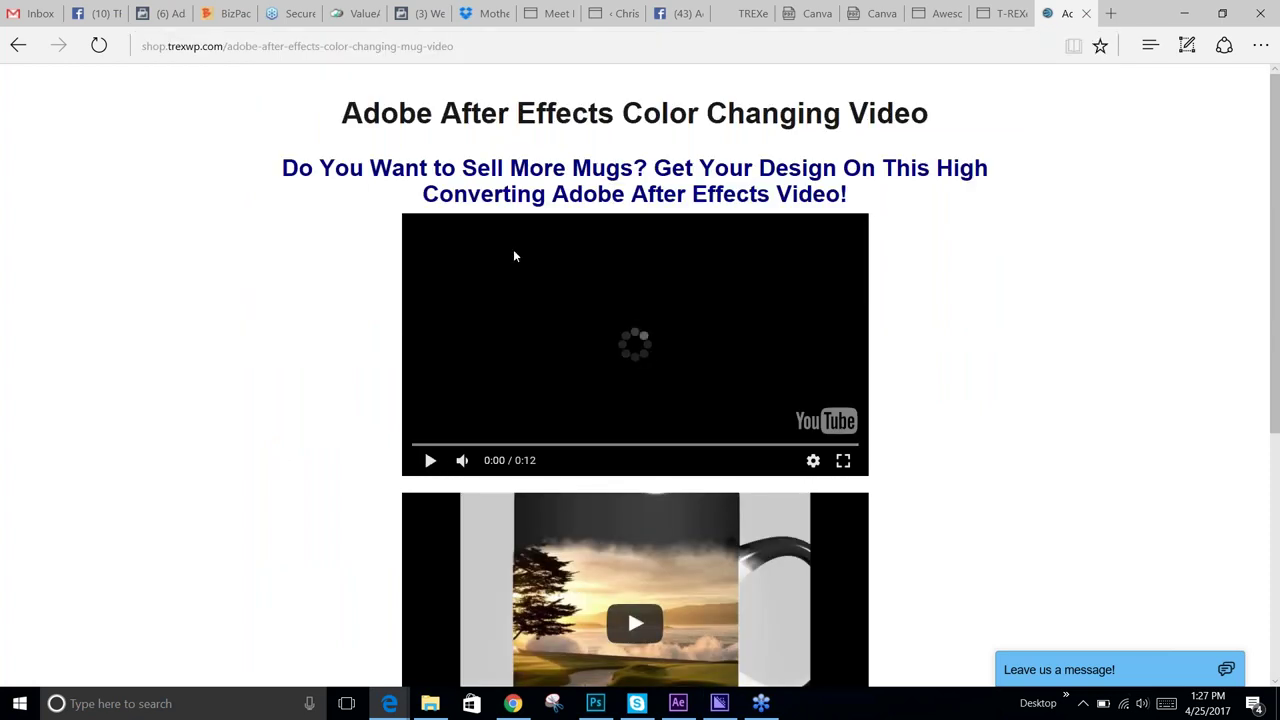
click(470, 46)
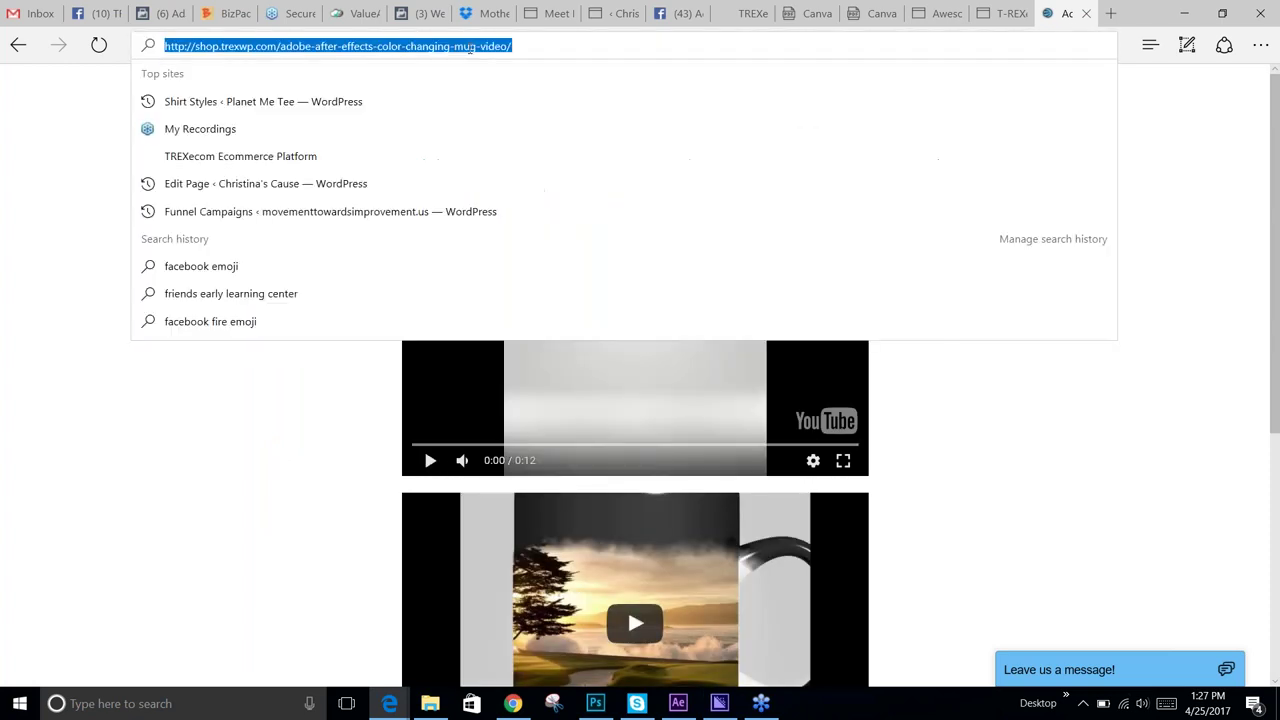
click(1116, 594)
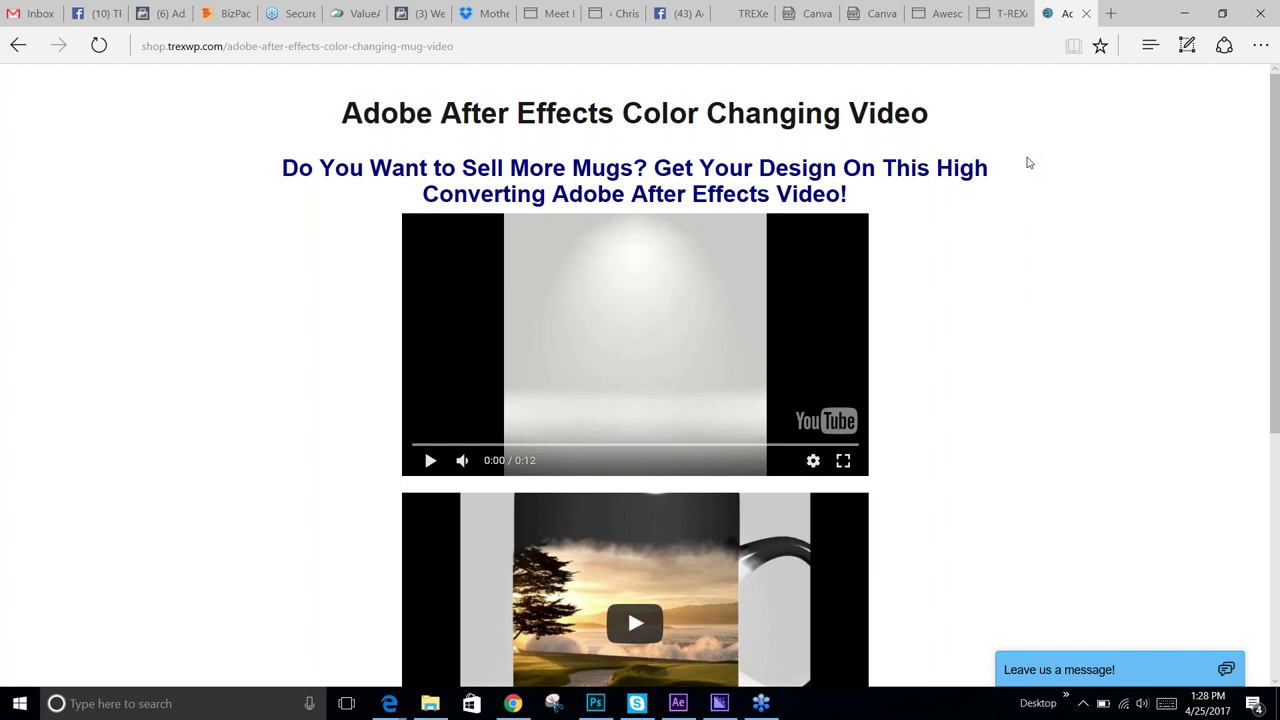
- Switch to the Christina's Cause survey responses and show the available T-Rex Mailer Premium options
click(743, 12)
click(552, 13)
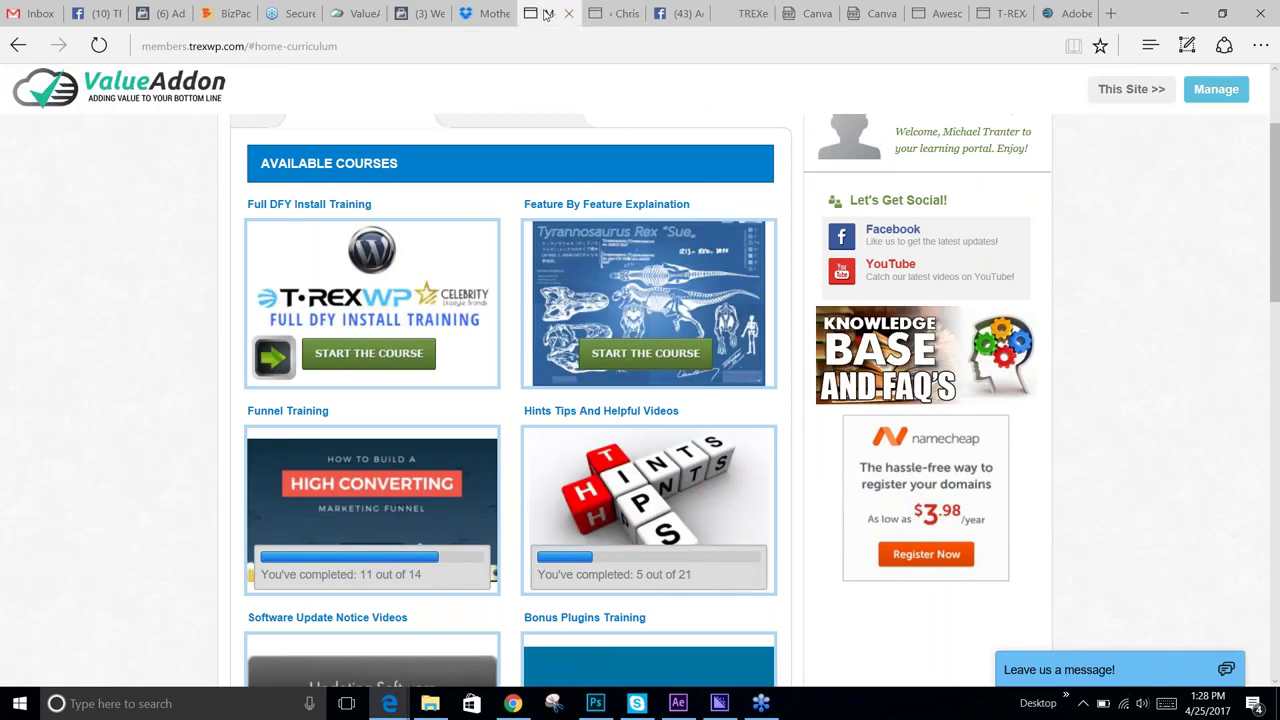
click(617, 13)
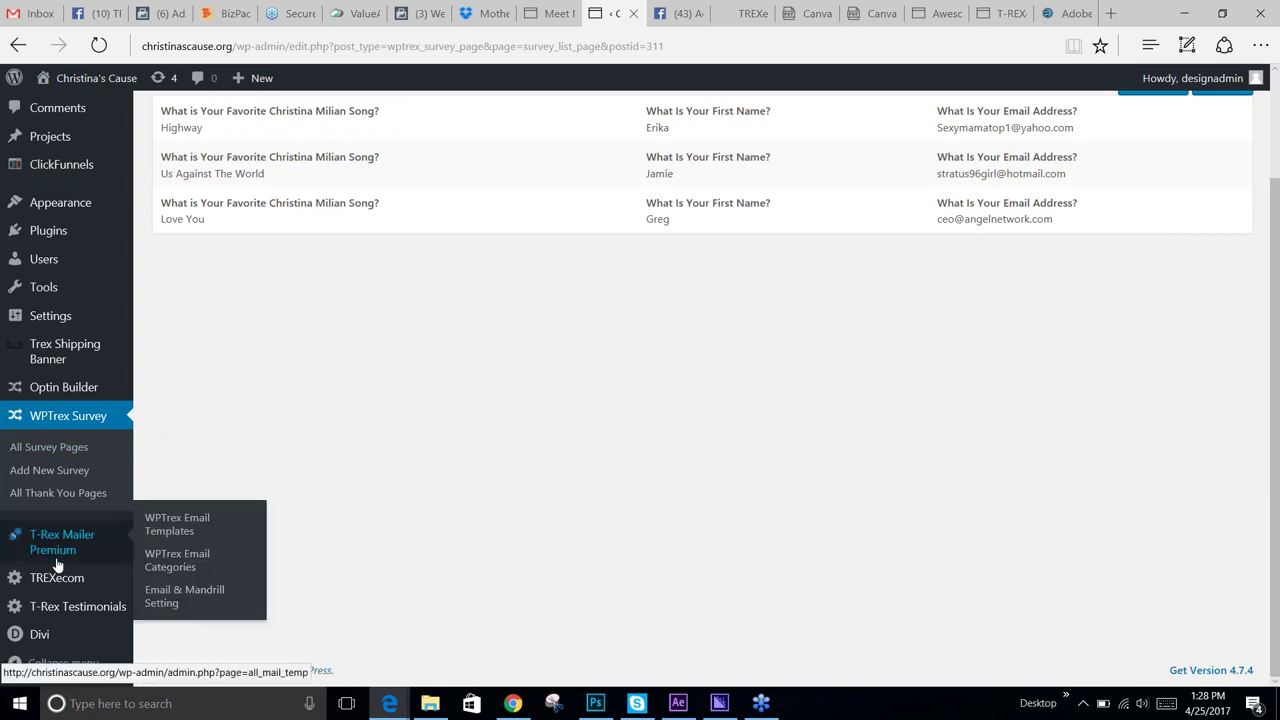
mouse_move(67, 543)
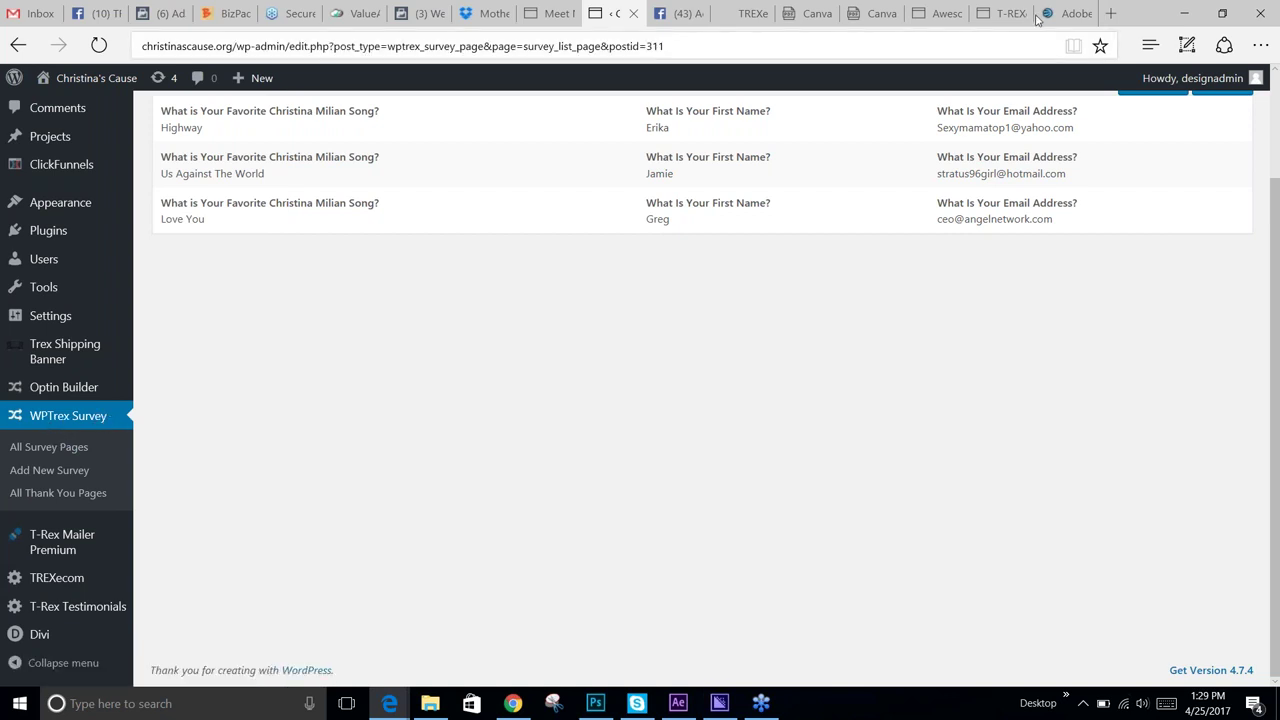
- Open the T-REXecom members area at members.trexwp.com in a new browser tab
click(1112, 14)
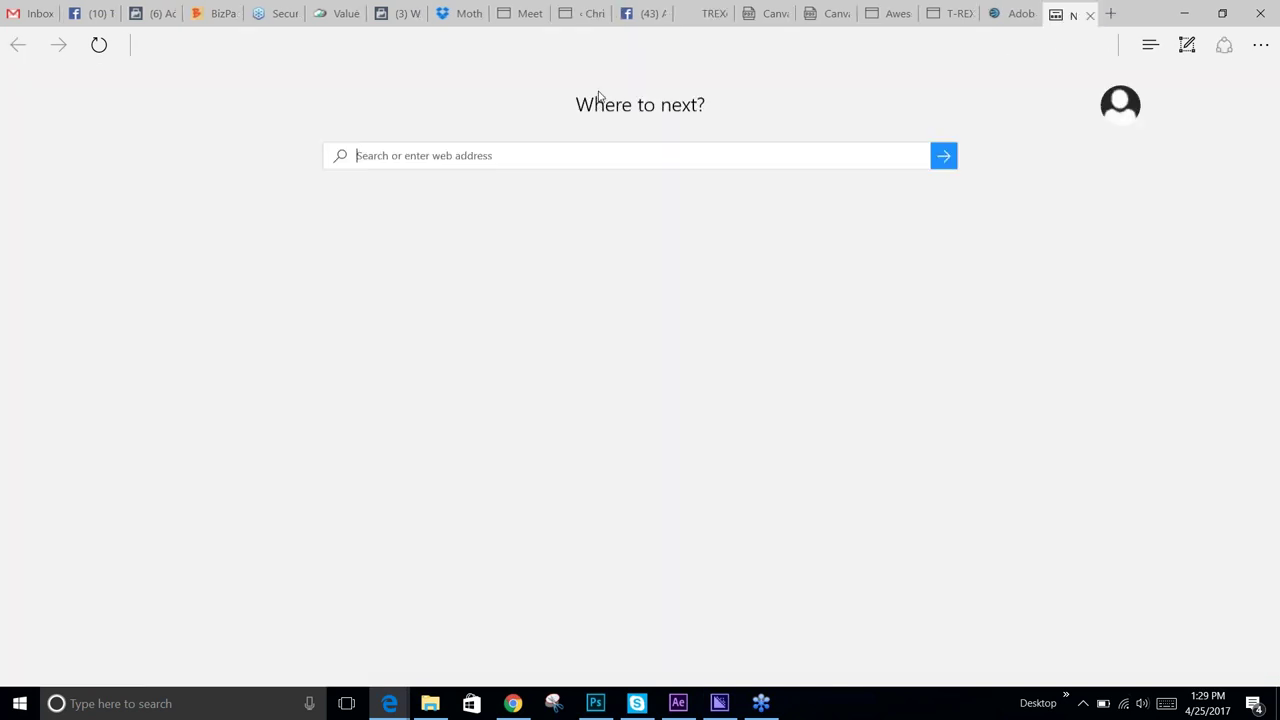
text(memb)
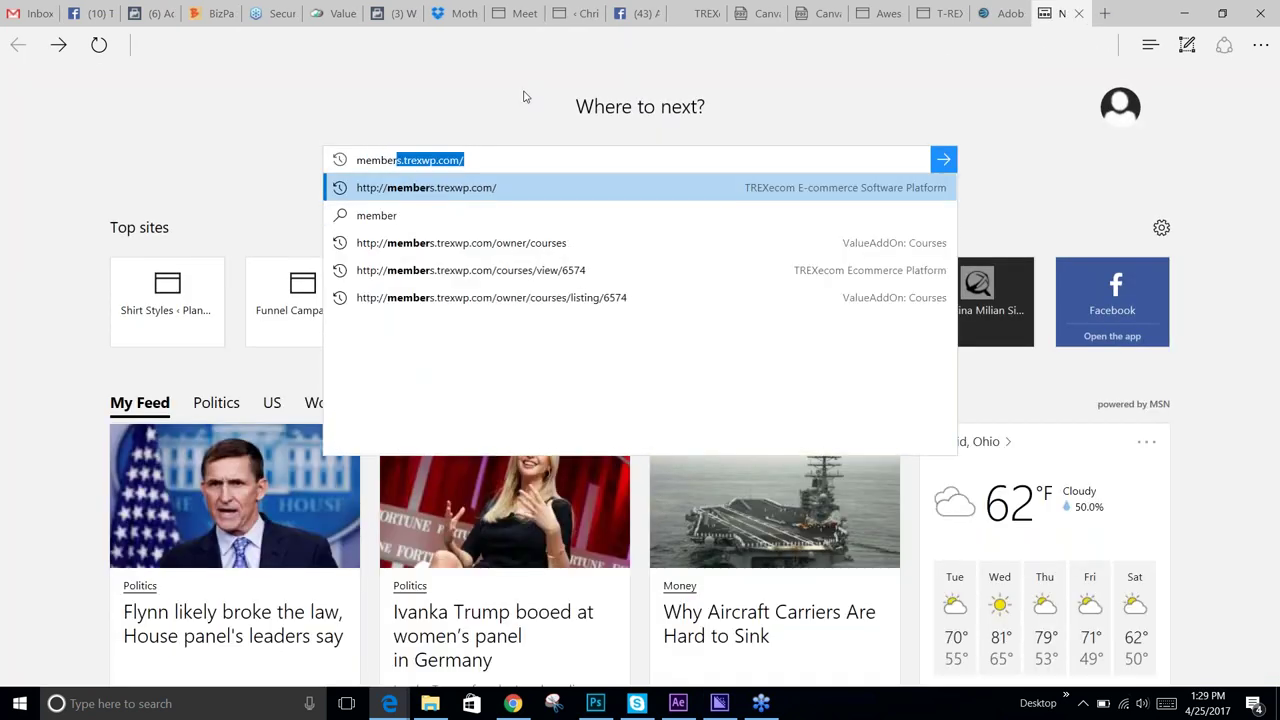
key(Escape)
click(706, 301)
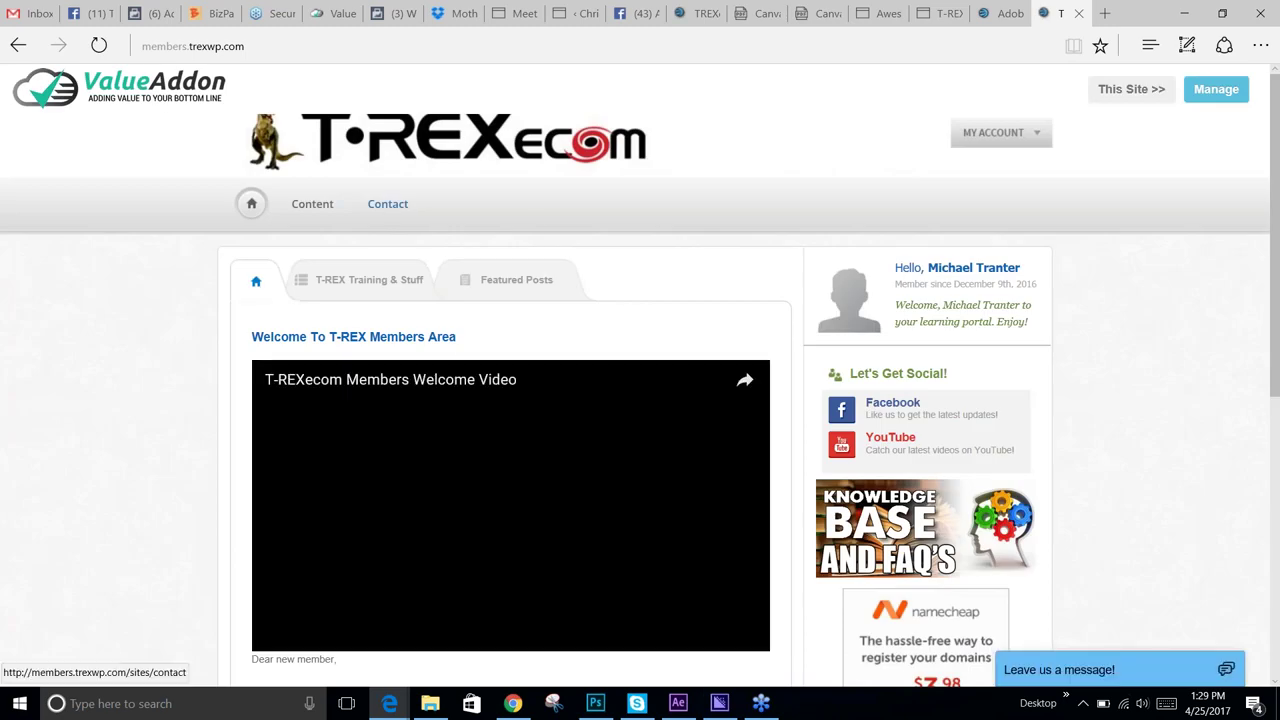
- Browse the available courses in T-REX Training & Stuff and open the Bonus Plugins Training course
click(352, 210)
scroll(420, 313, down, 3)
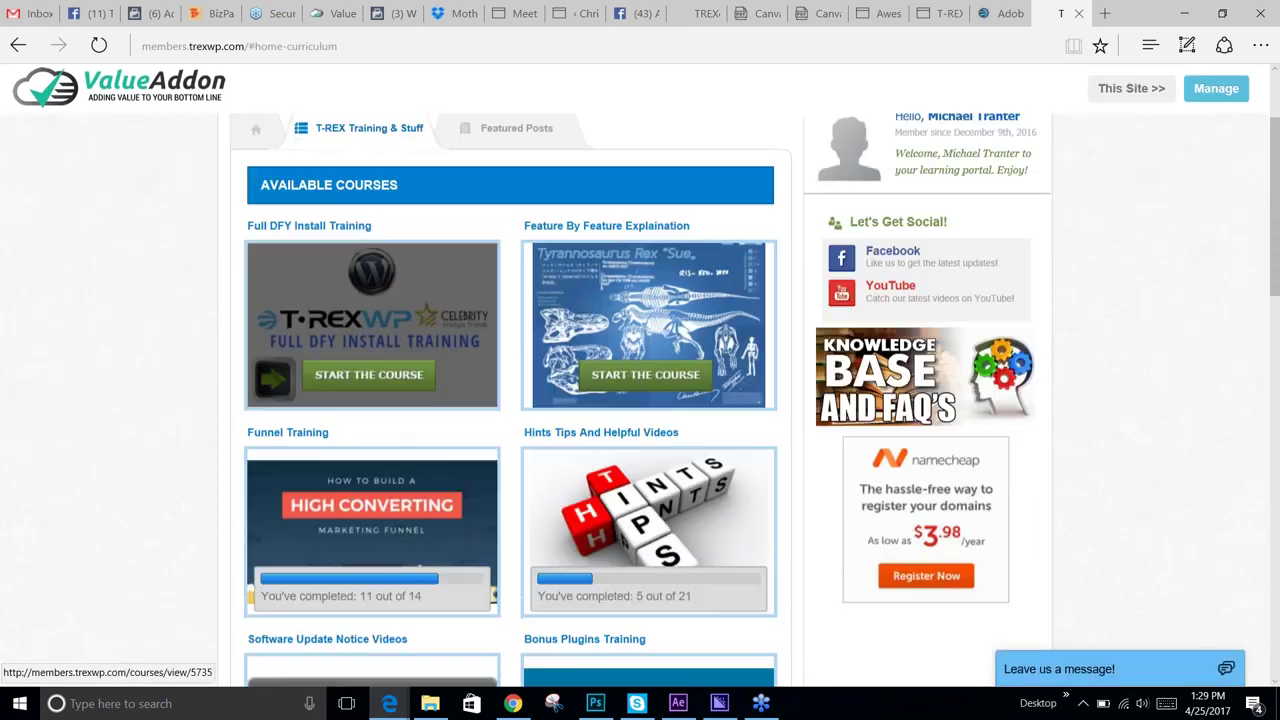
scroll(640, 400, down, 6)
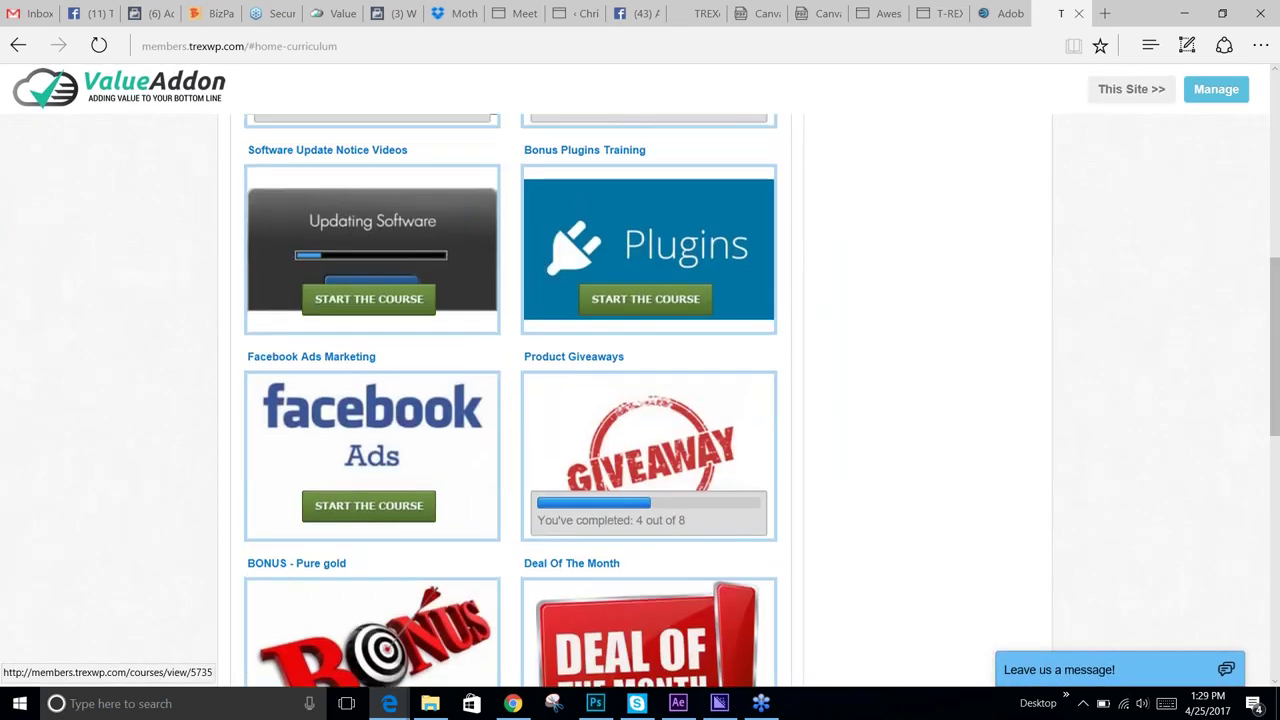
scroll(668, 287, down, 3)
scroll(668, 287, up, 7)
click(668, 287)
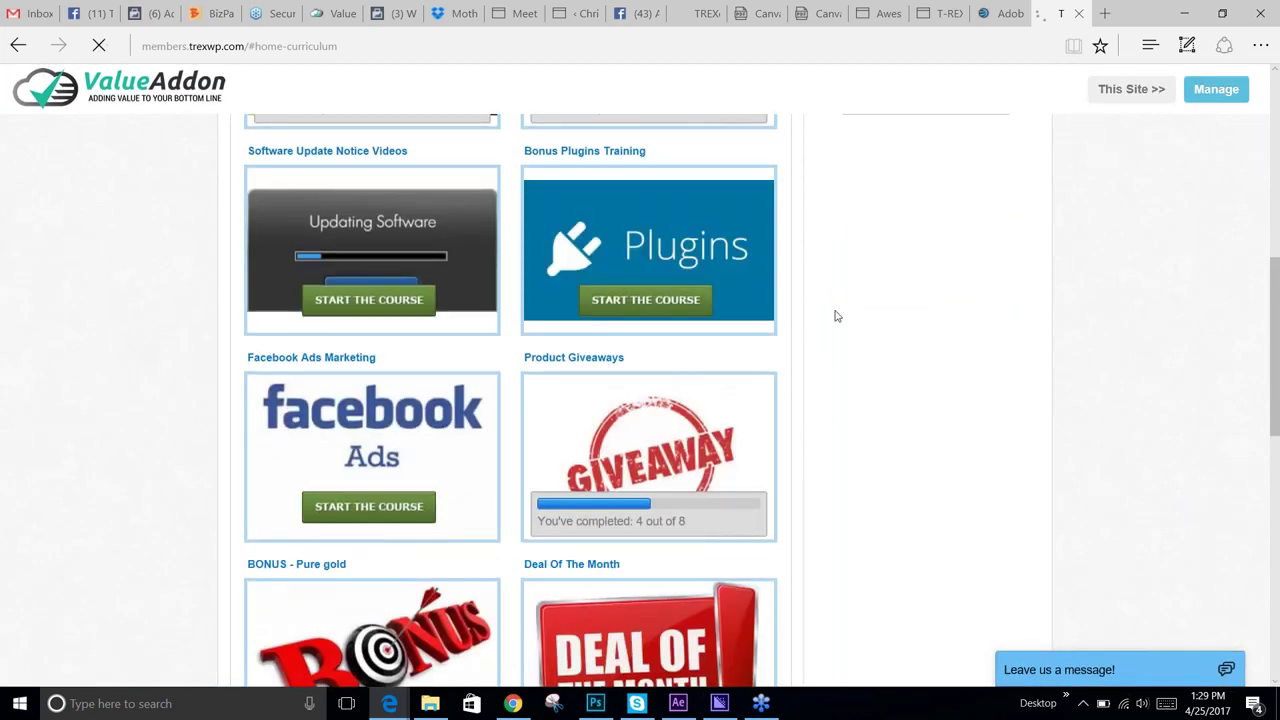
- Review the bonus plugin lessons, open the TREXecom Survey Plugin lesson and point out its wptrex_survey 1.0.zip download
scroll(749, 363, down, 1)
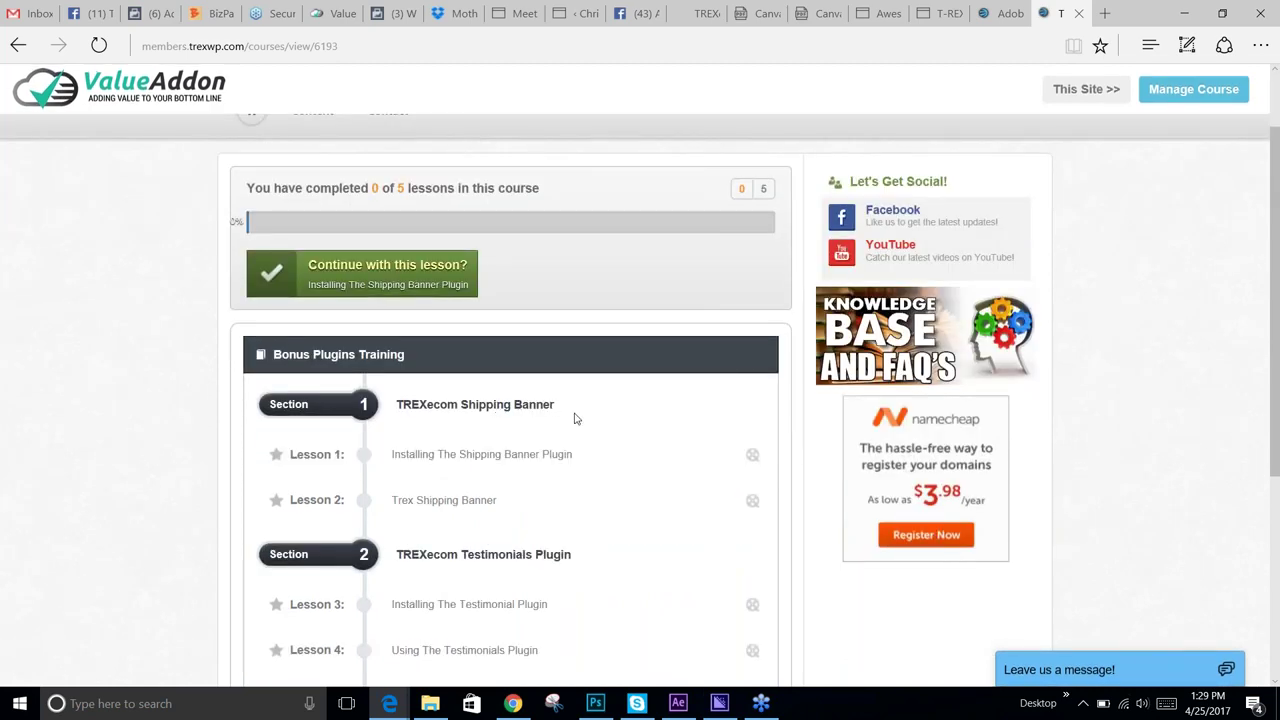
scroll(575, 418, down, 1)
scroll(575, 418, down, 2)
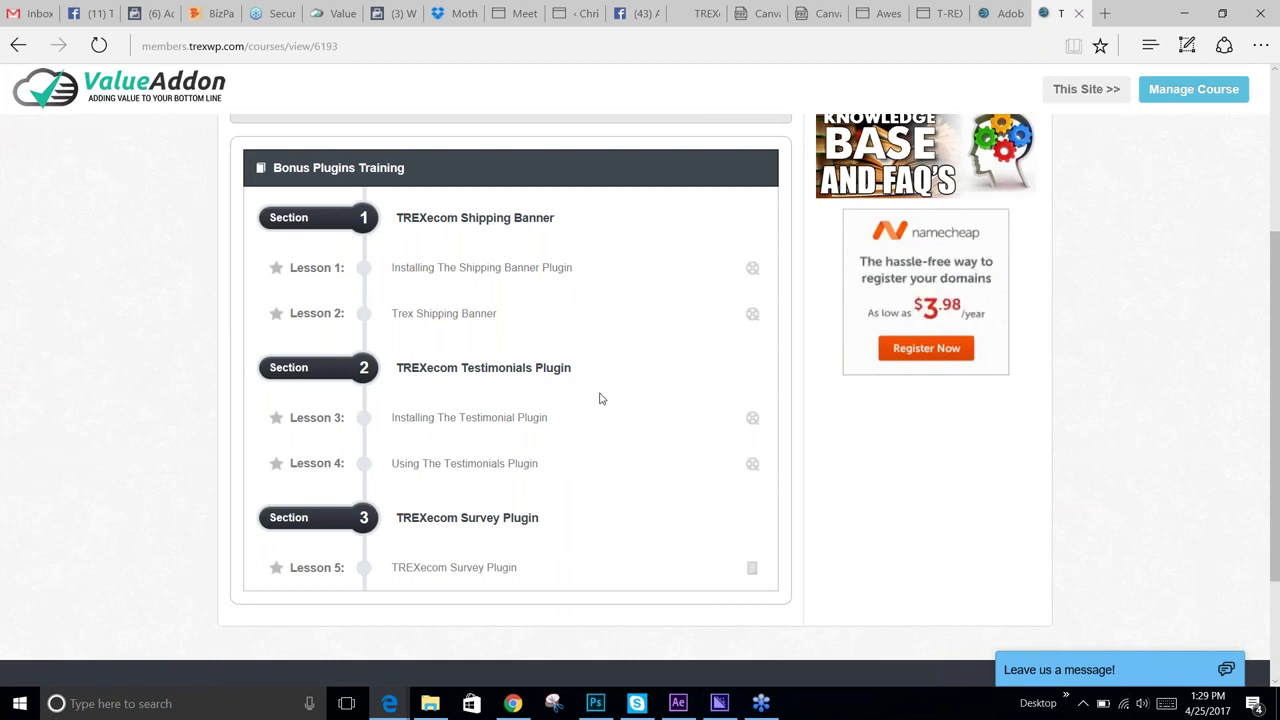
mouse_move(597, 407)
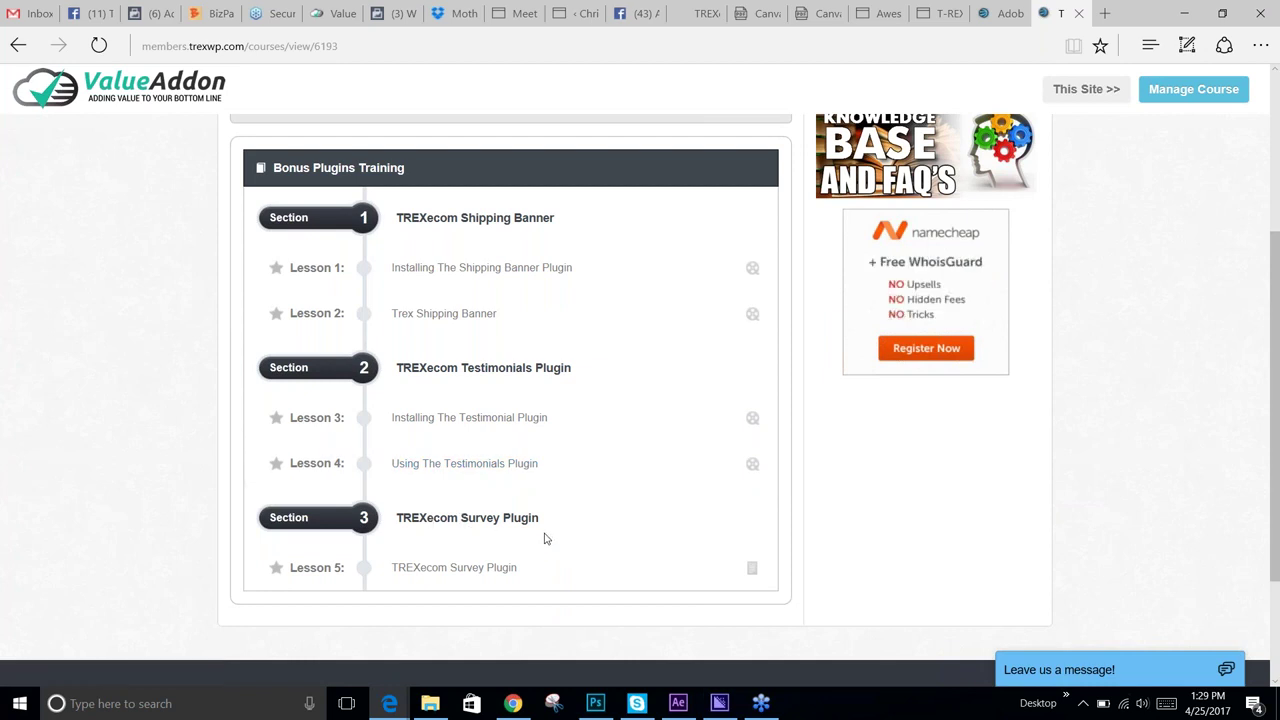
click(737, 575)
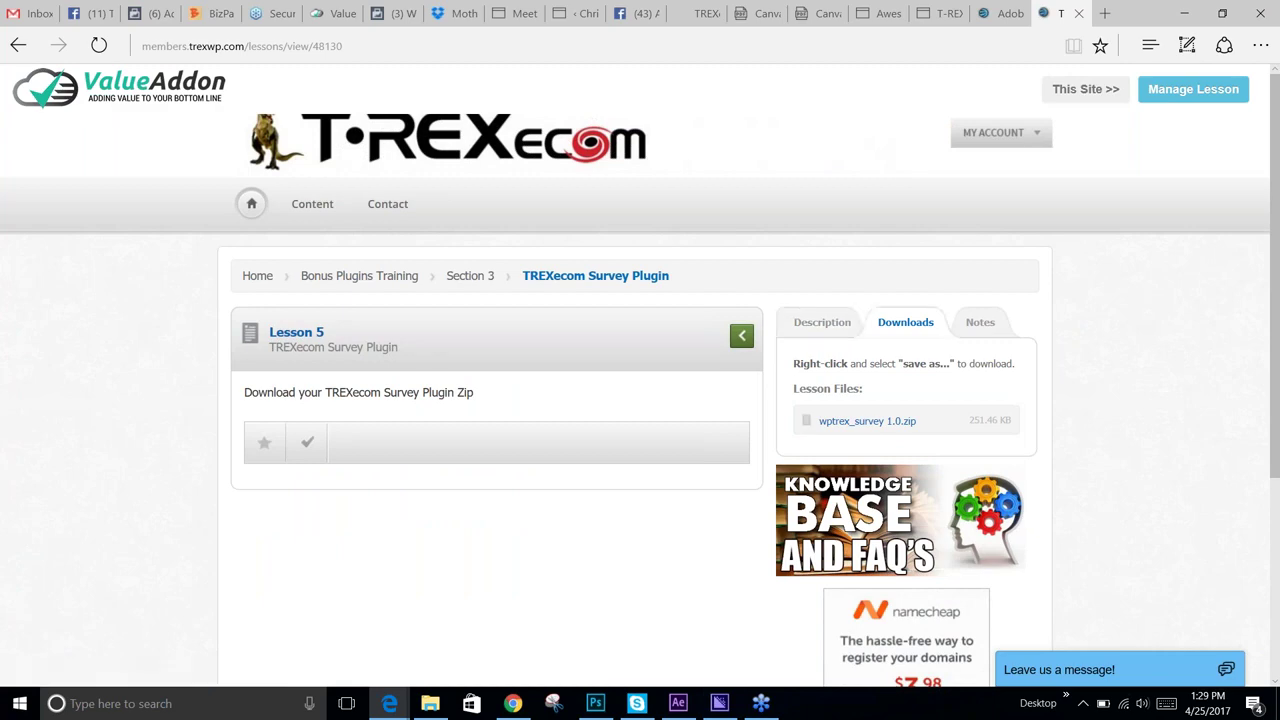
drag(907, 424, 900, 427)
- Return to the Christina's Cause WordPress admin and open the page for adding new plugins
click(520, 13)
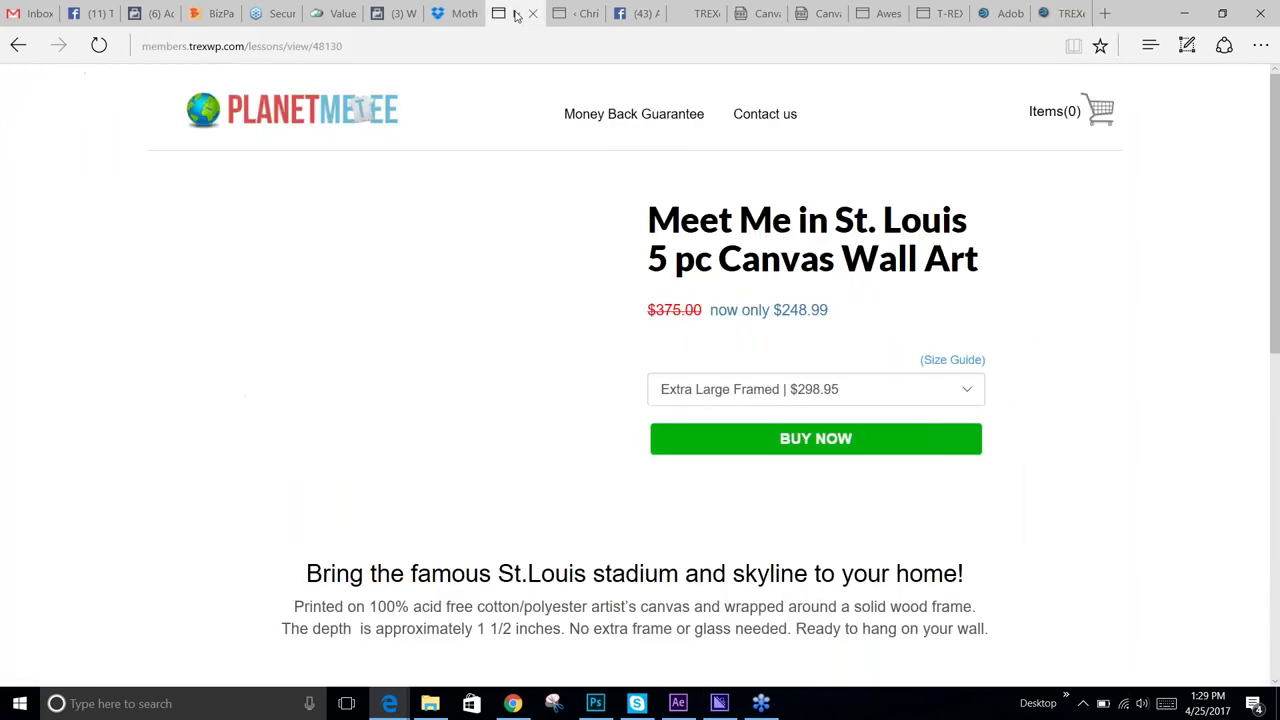
click(578, 13)
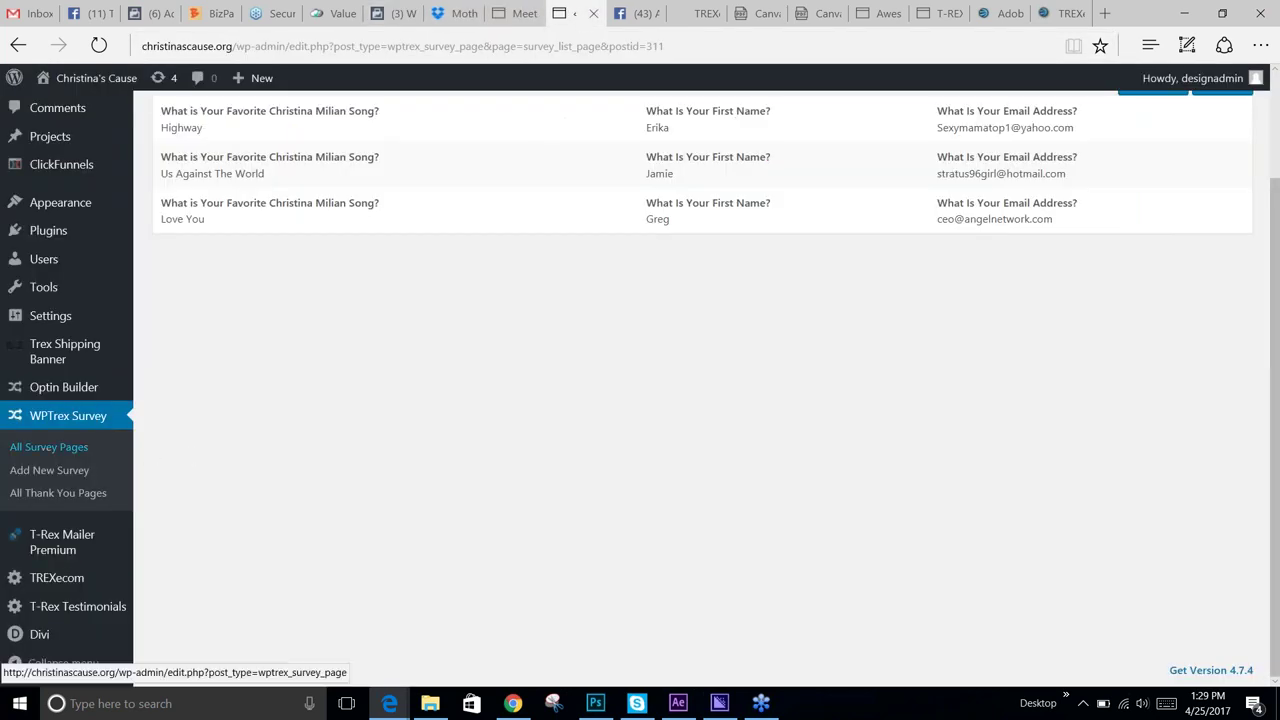
click(61, 232)
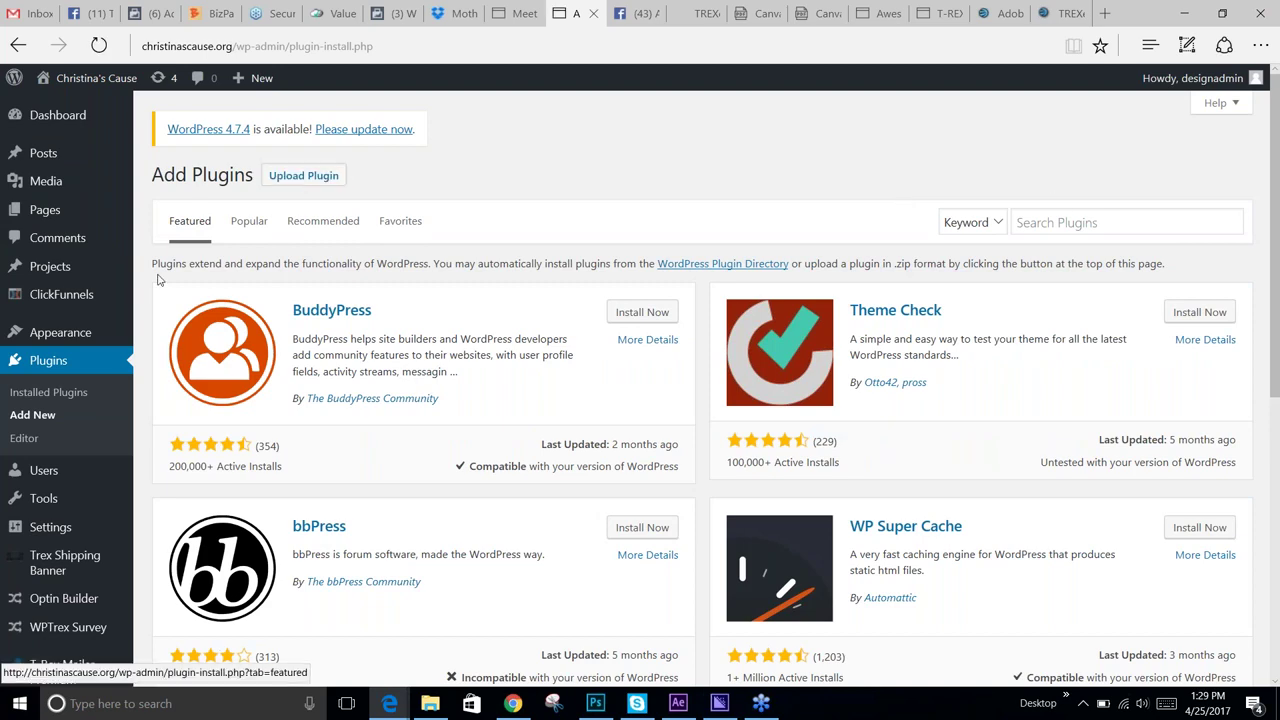
- Show the T-Rex Mailer Premium and WPTrex Survey options, and open the list of all survey pages
scroll(86, 428, down, 1)
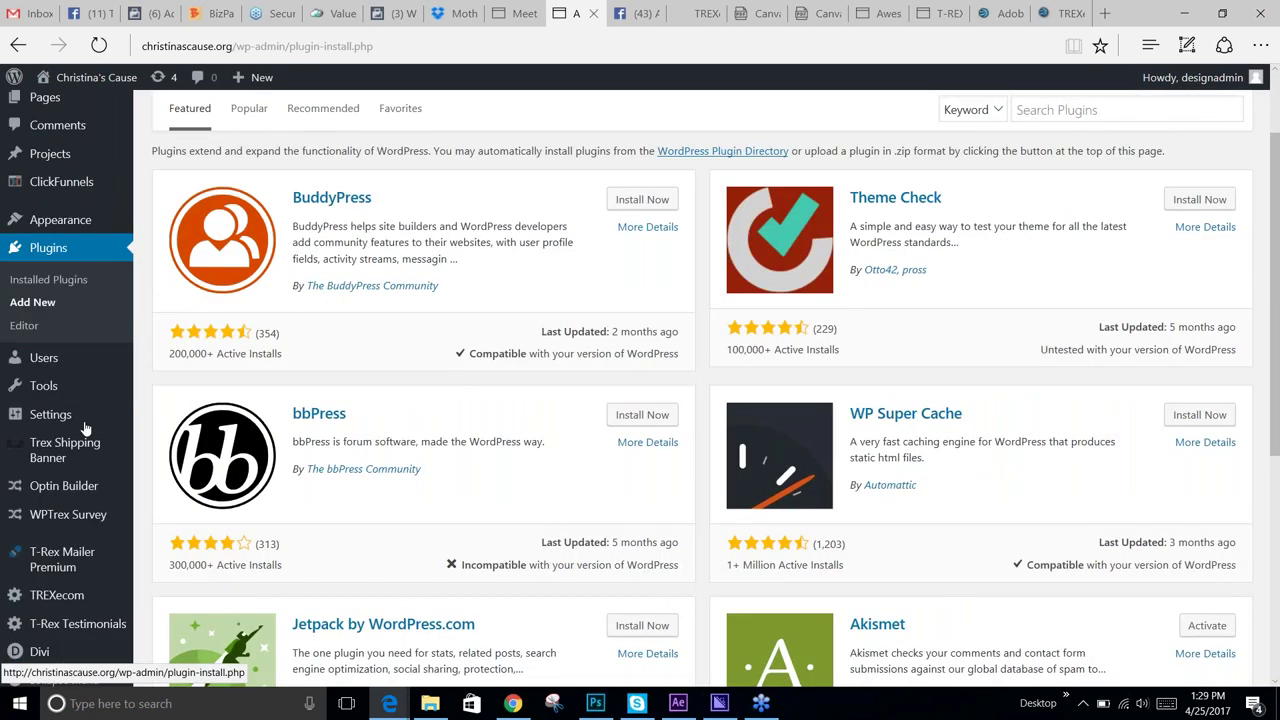
scroll(86, 428, down, 1)
mouse_move(57, 545)
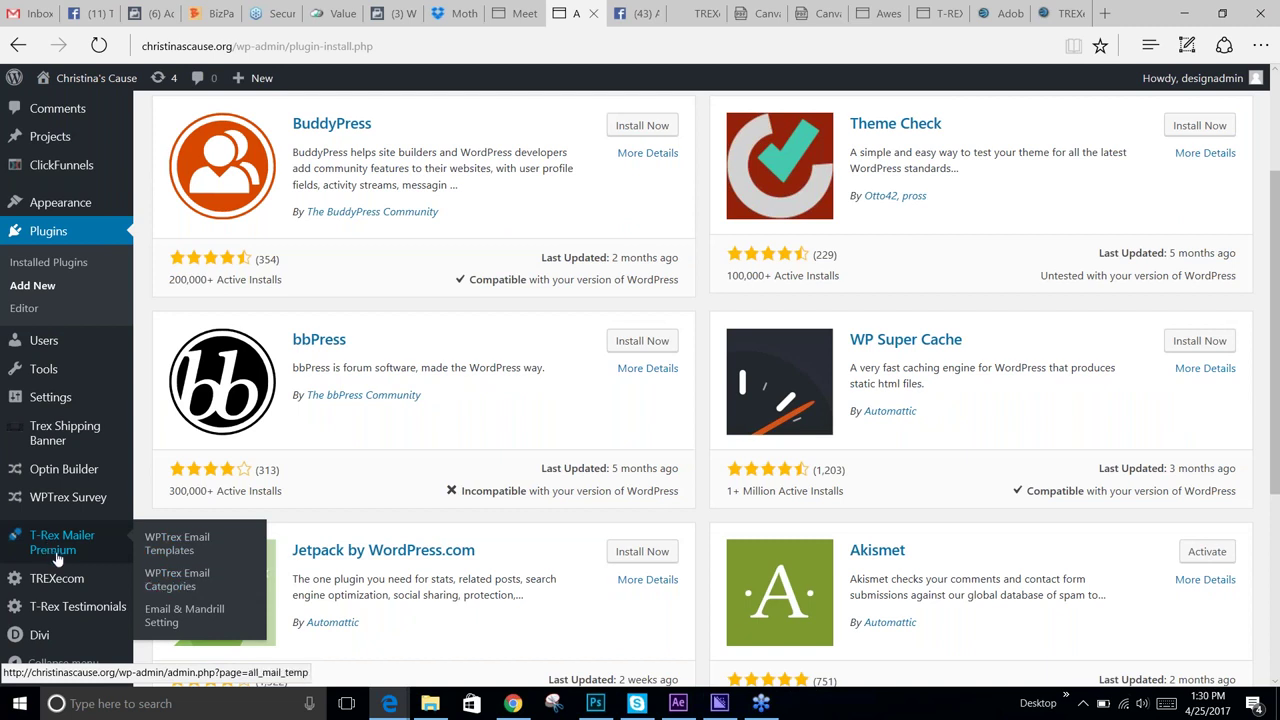
mouse_move(90, 497)
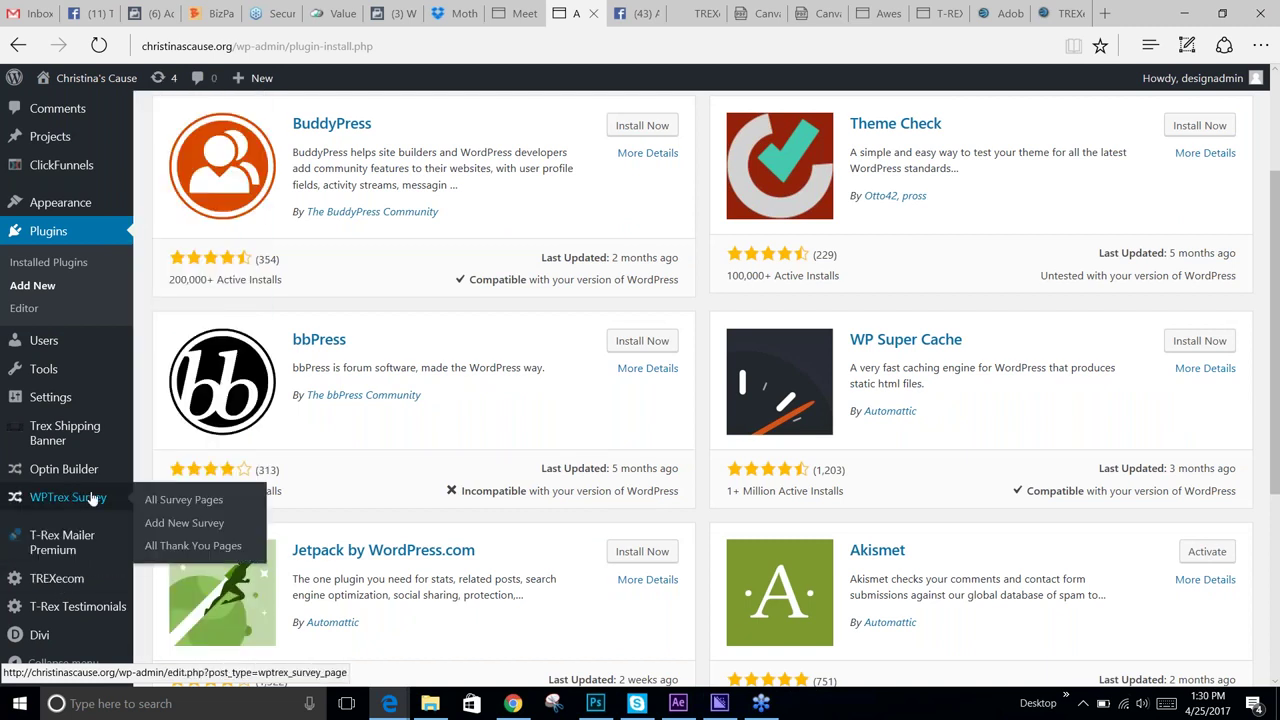
click(216, 503)
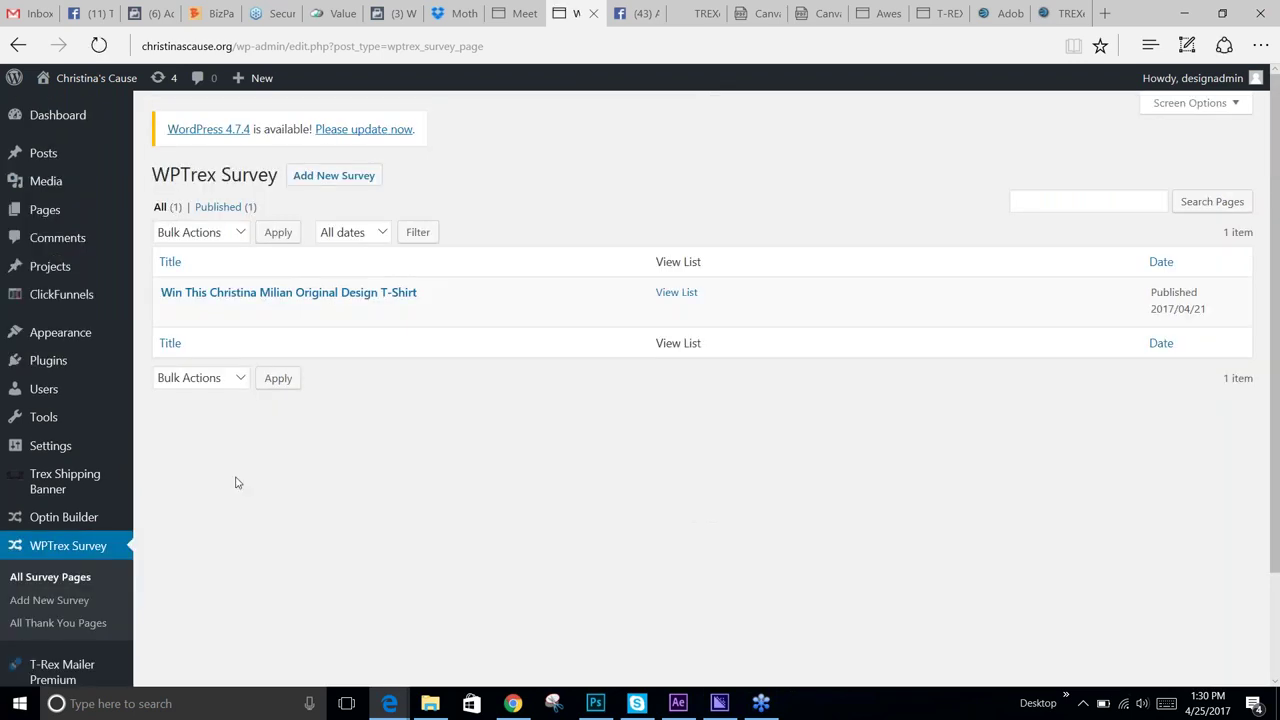
- View the published Christina Milian T-shirt survey page and examine its banner, giveaway headline and shirt image
mouse_move(322, 305)
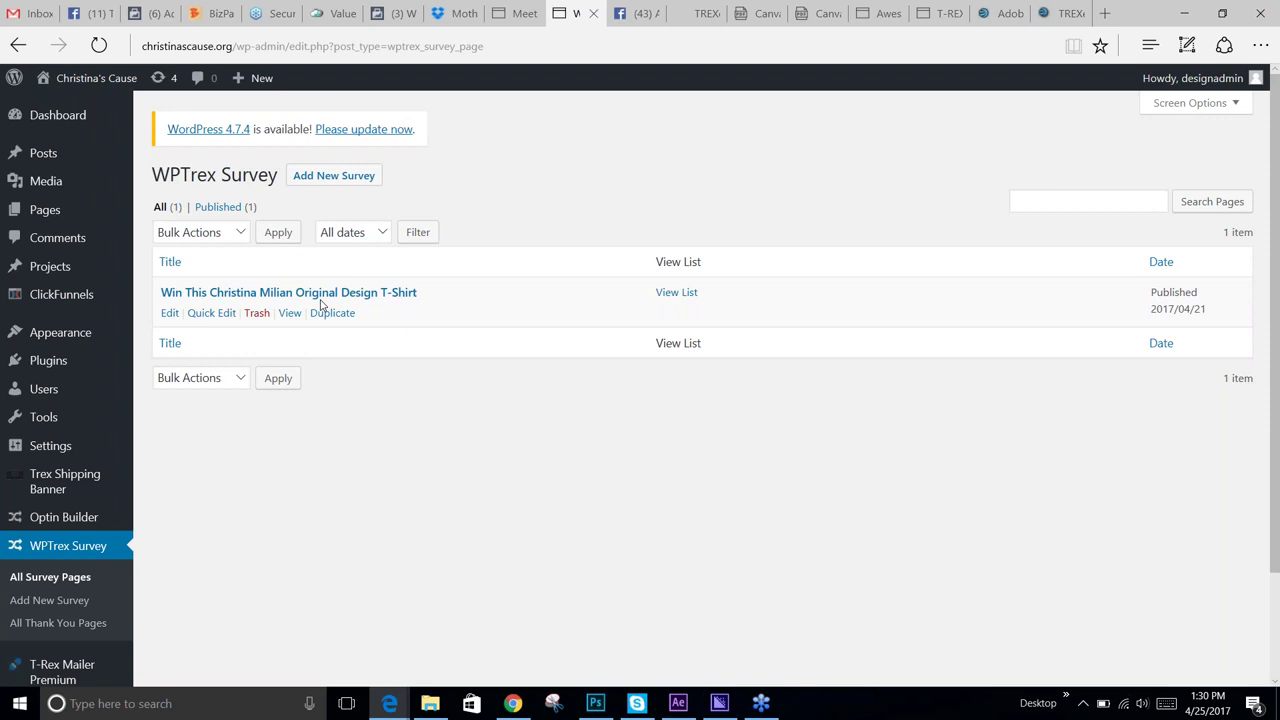
click(289, 313)
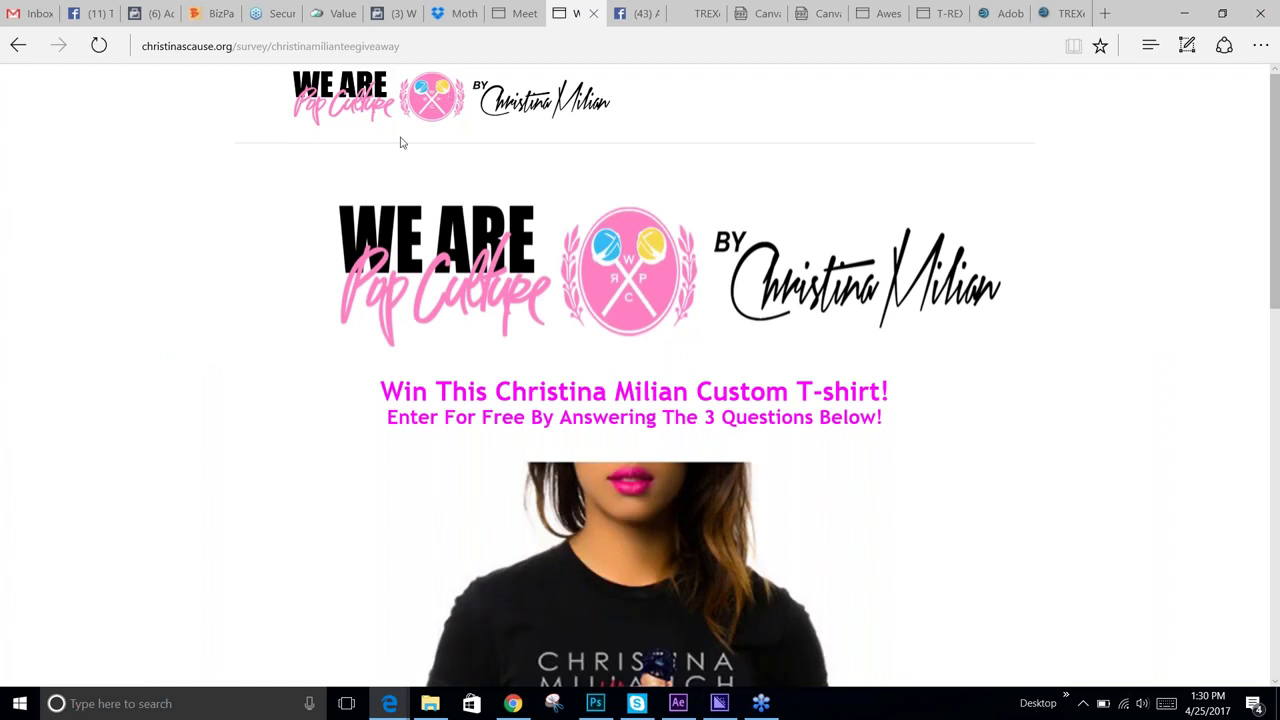
scroll(570, 255, down, 1)
scroll(570, 255, down, 1)
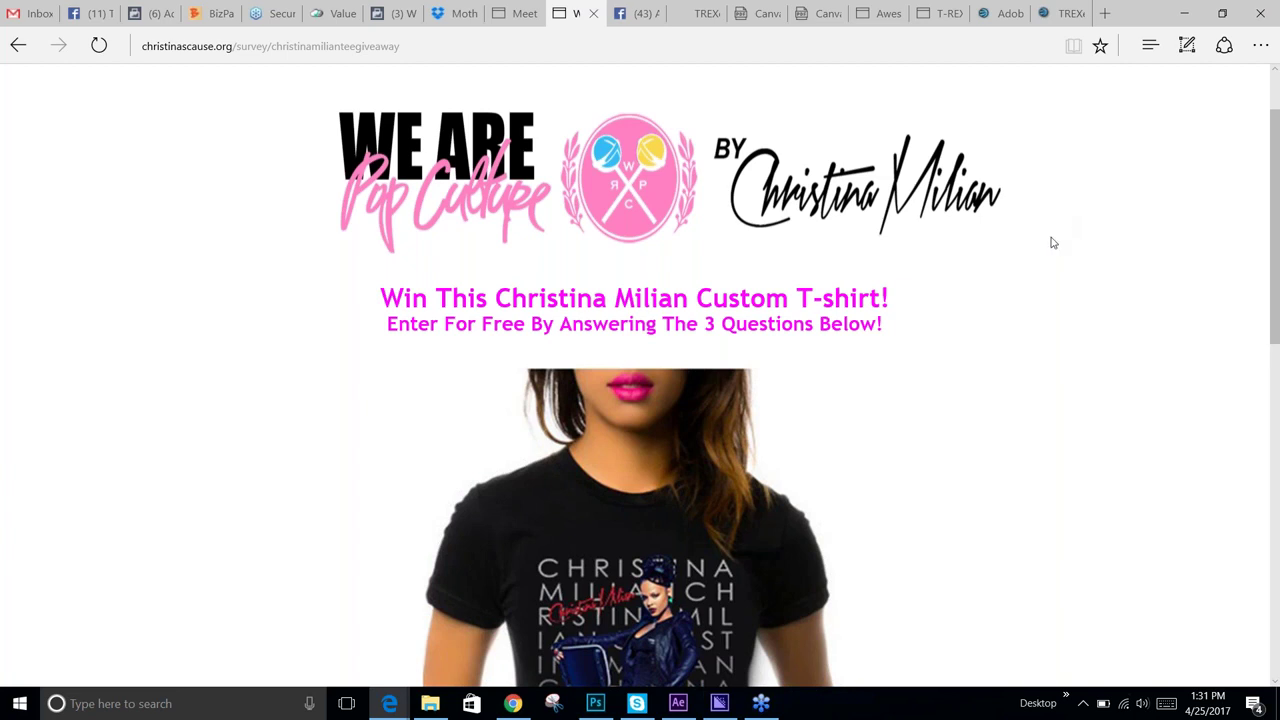
scroll(927, 310, down, 1)
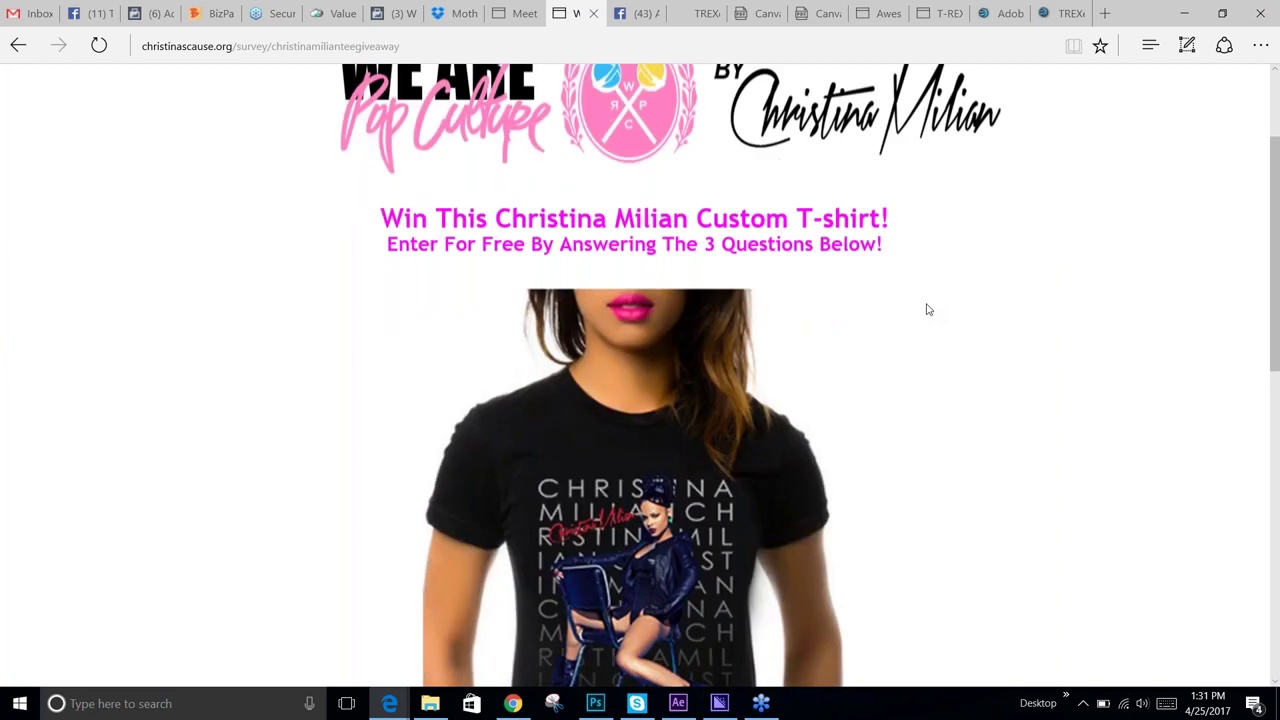
scroll(927, 310, up, 1)
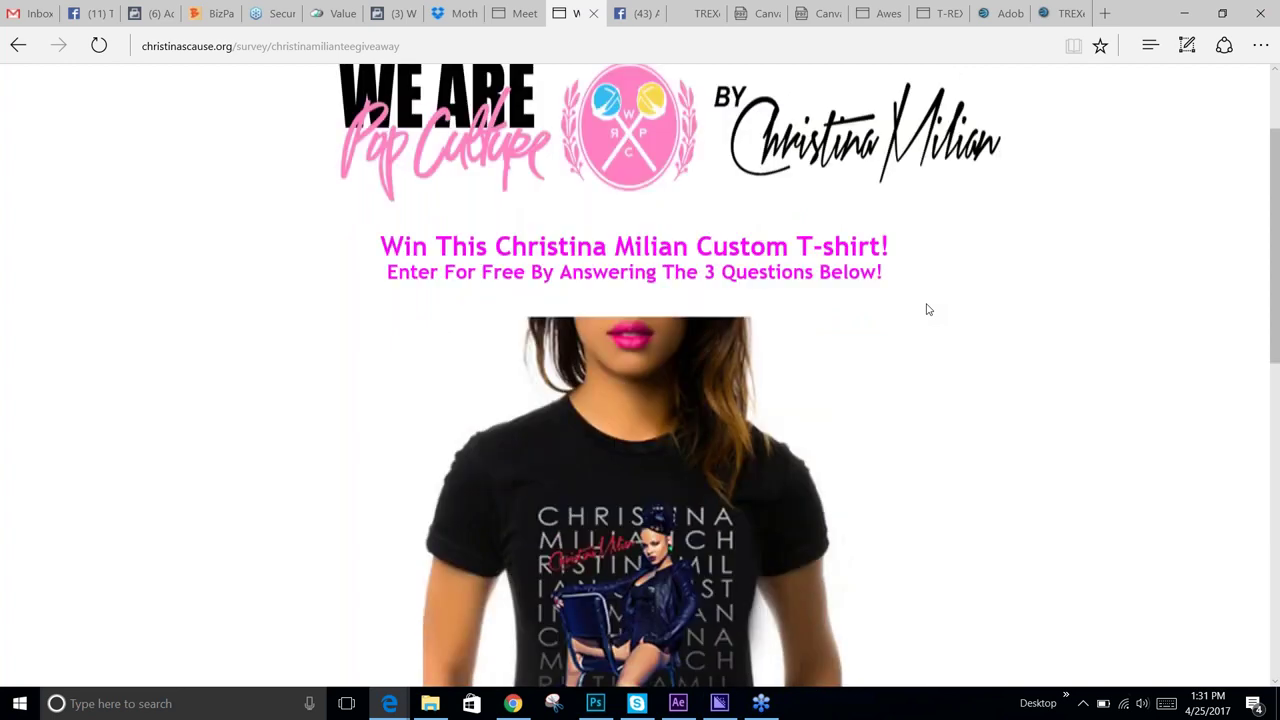
scroll(927, 310, up, 2)
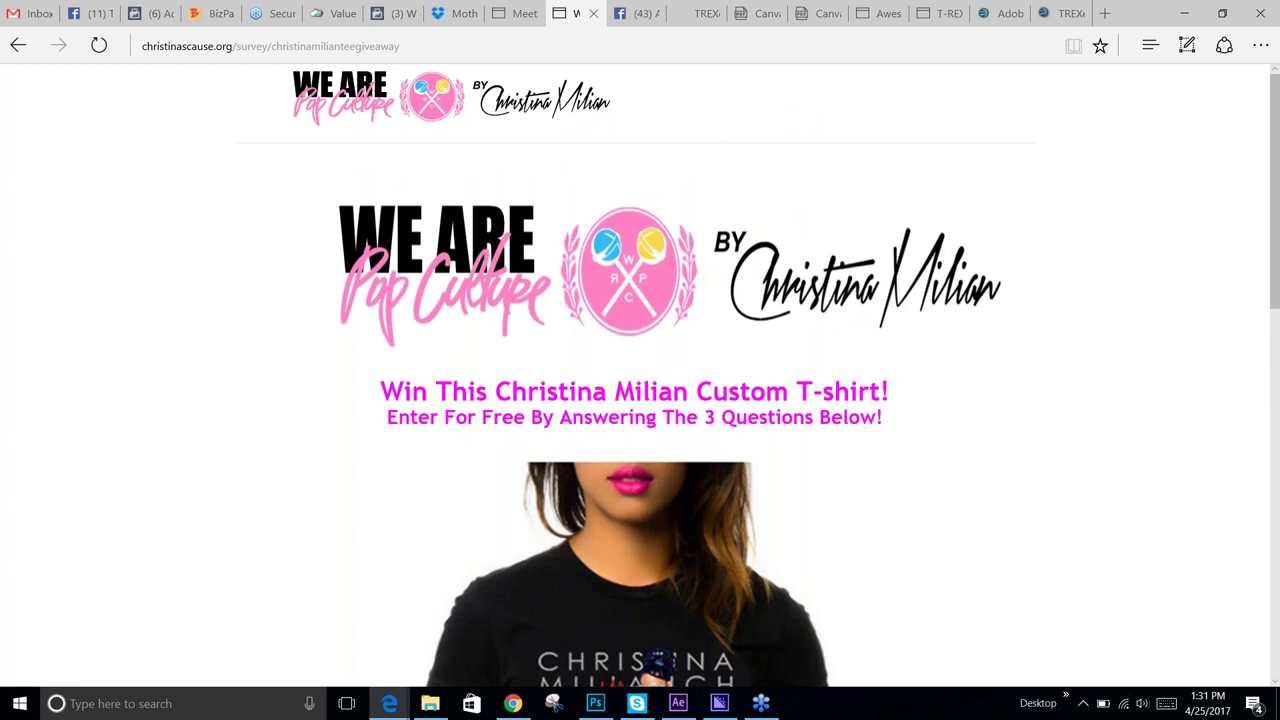
scroll(640, 400, down, 1)
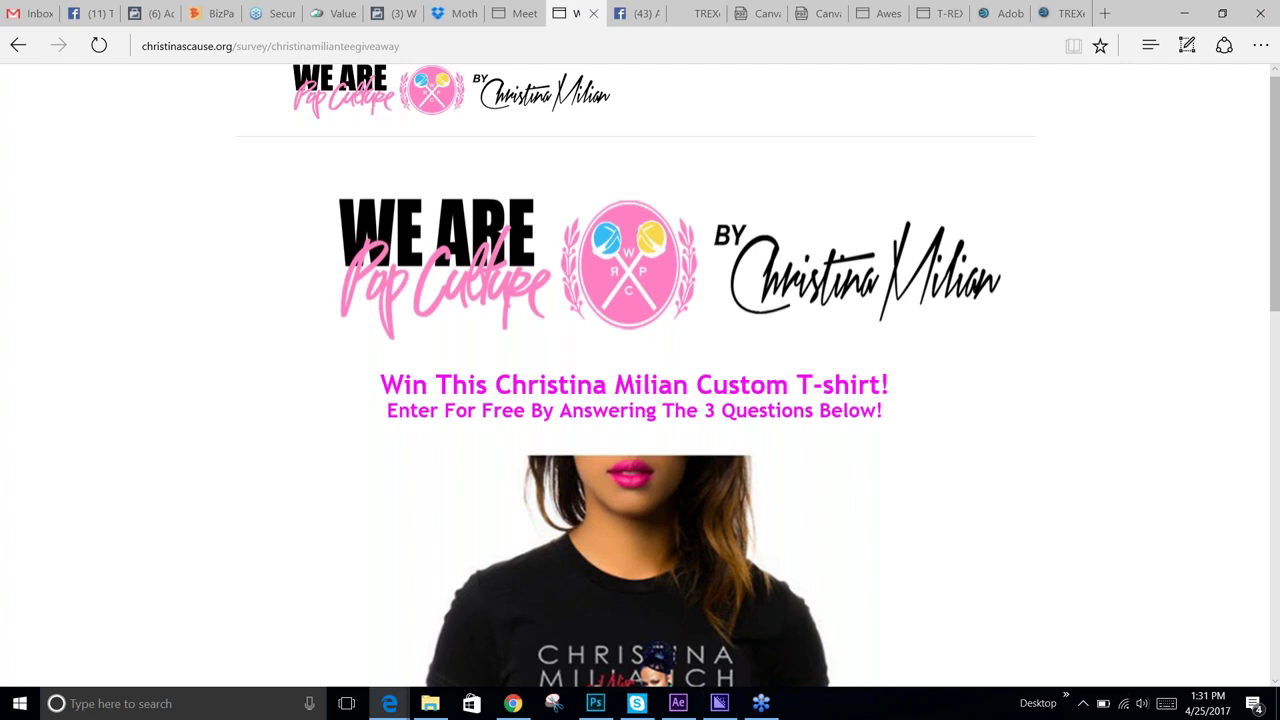
scroll(640, 400, down, 7)
scroll(640, 400, up, 4)
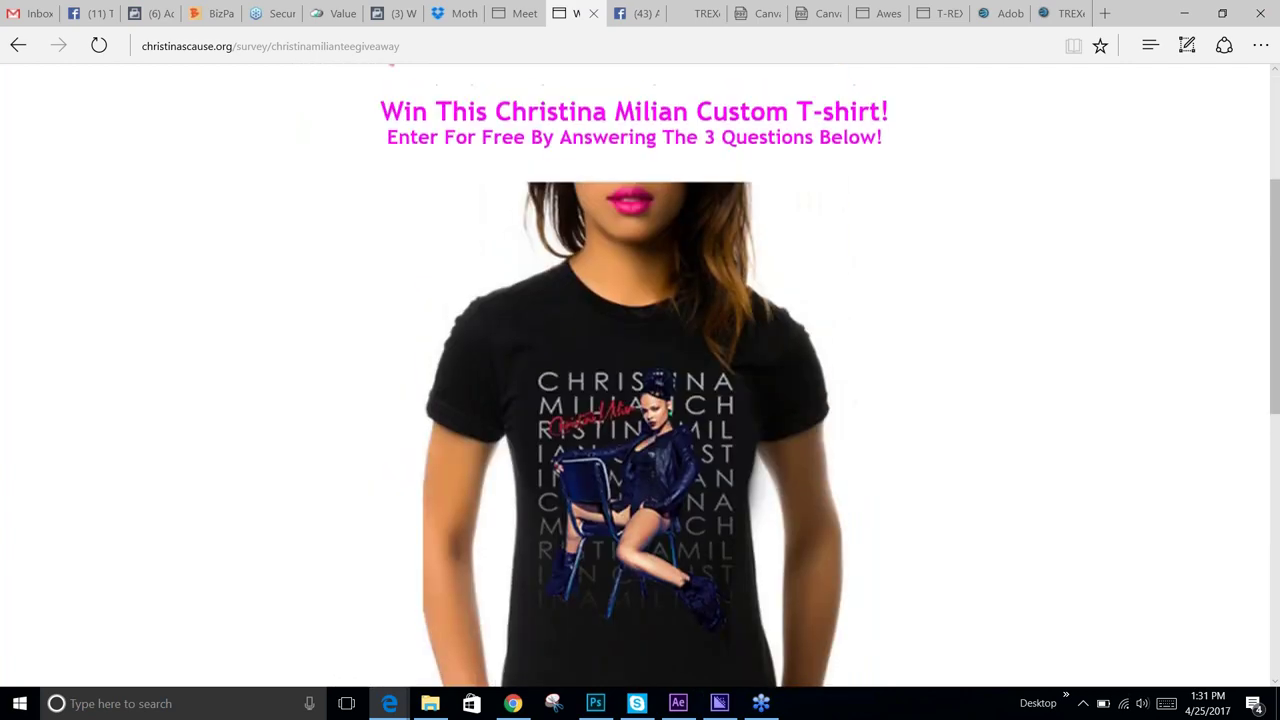
scroll(640, 400, up, 1)
scroll(640, 400, down, 1)
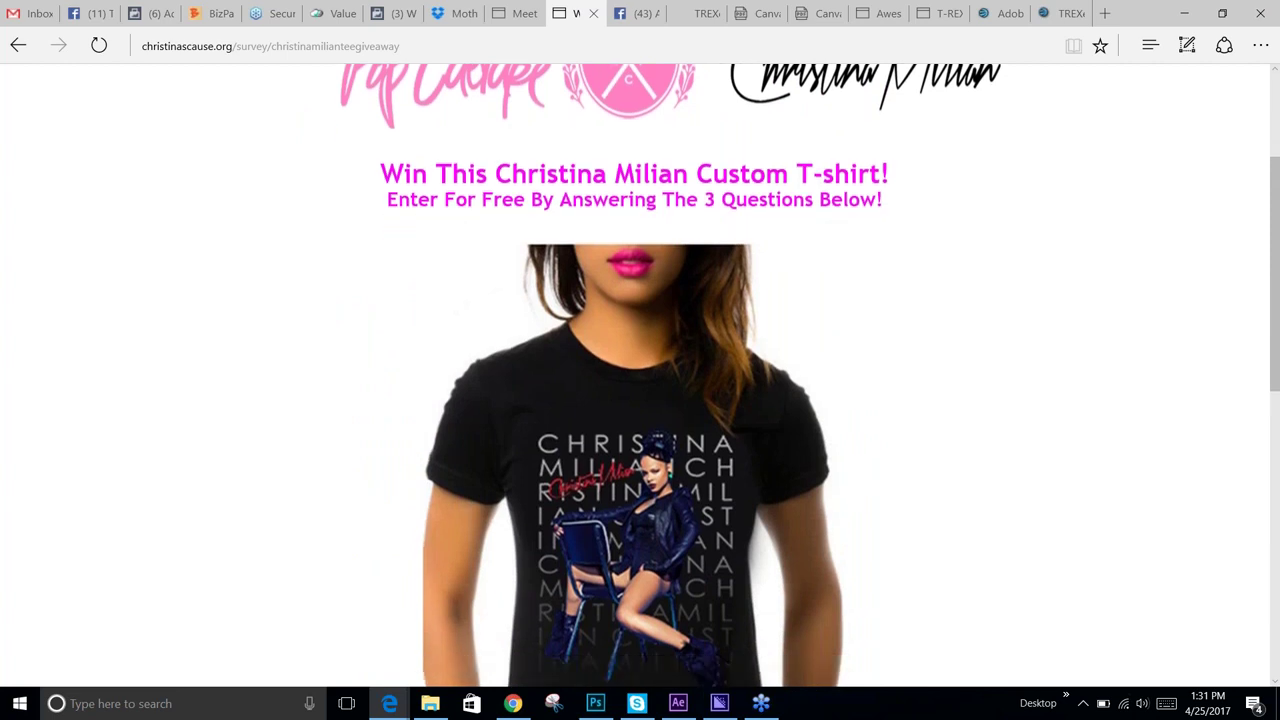
scroll(740, 306, down, 1)
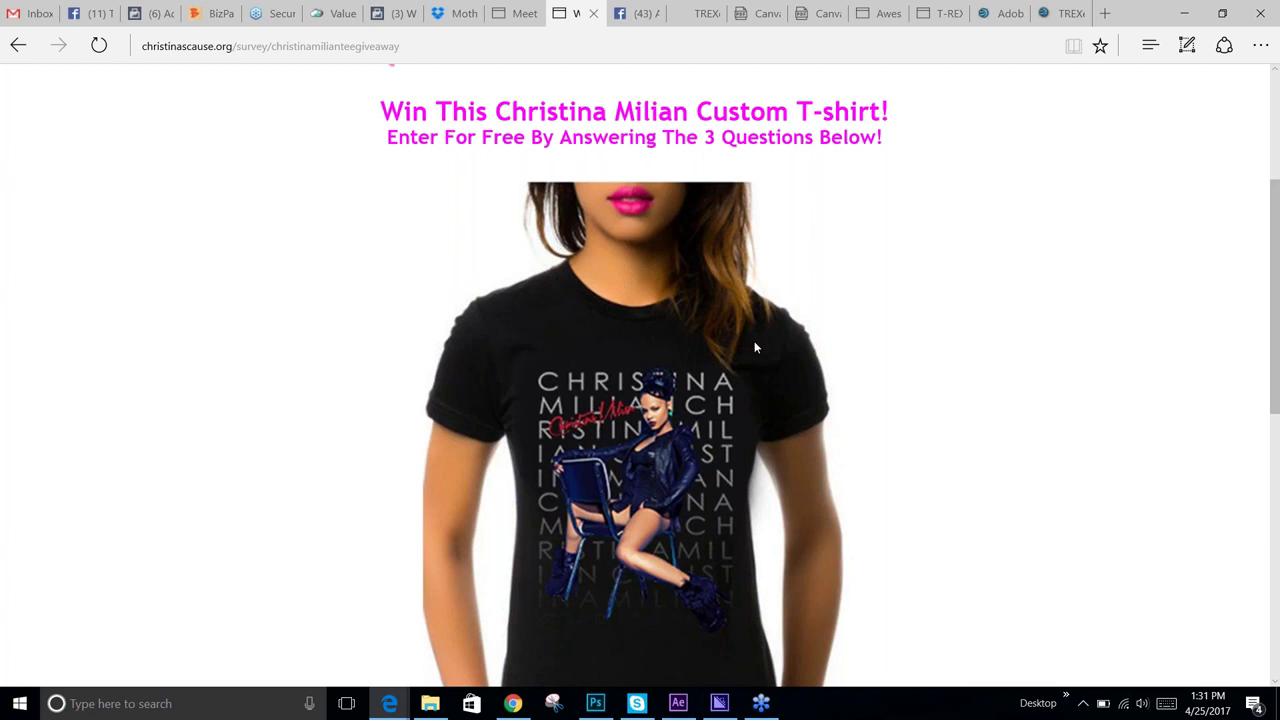
- Fill in the giveaway form with Hey Baby as the favorite song, plus the entrant's first name and email address
scroll(810, 335, down, 4)
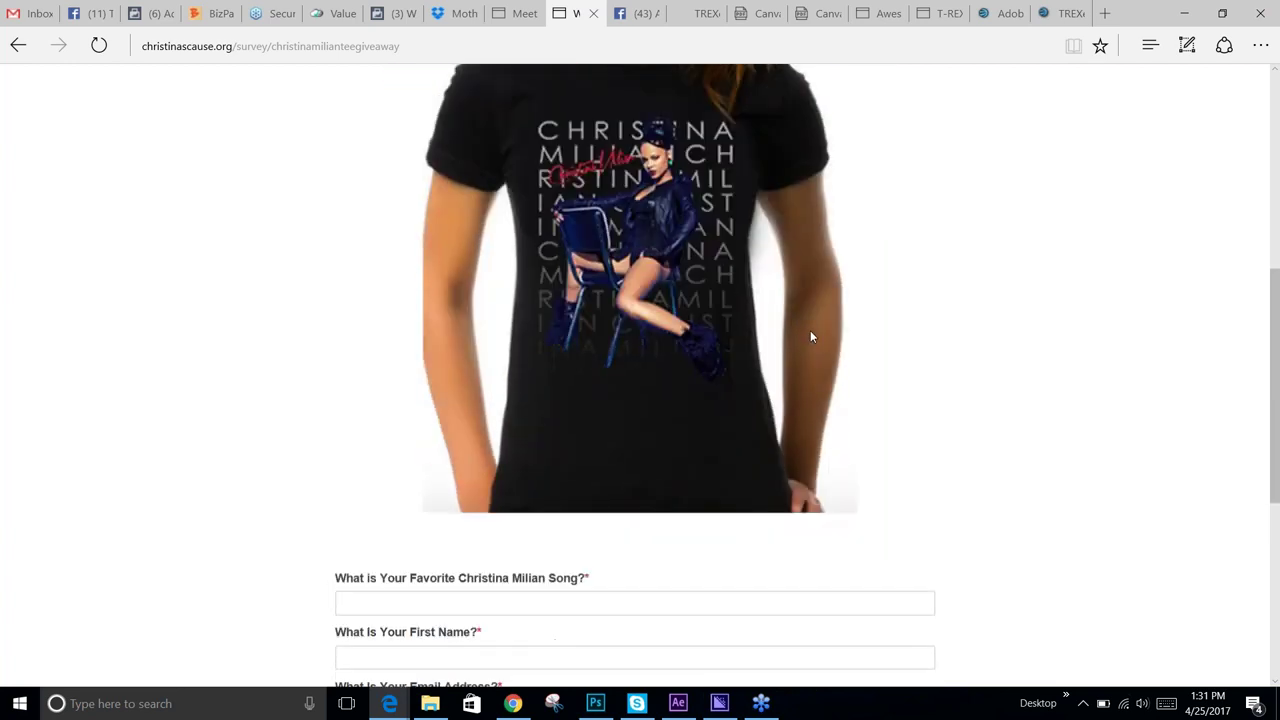
scroll(810, 337, down, 2)
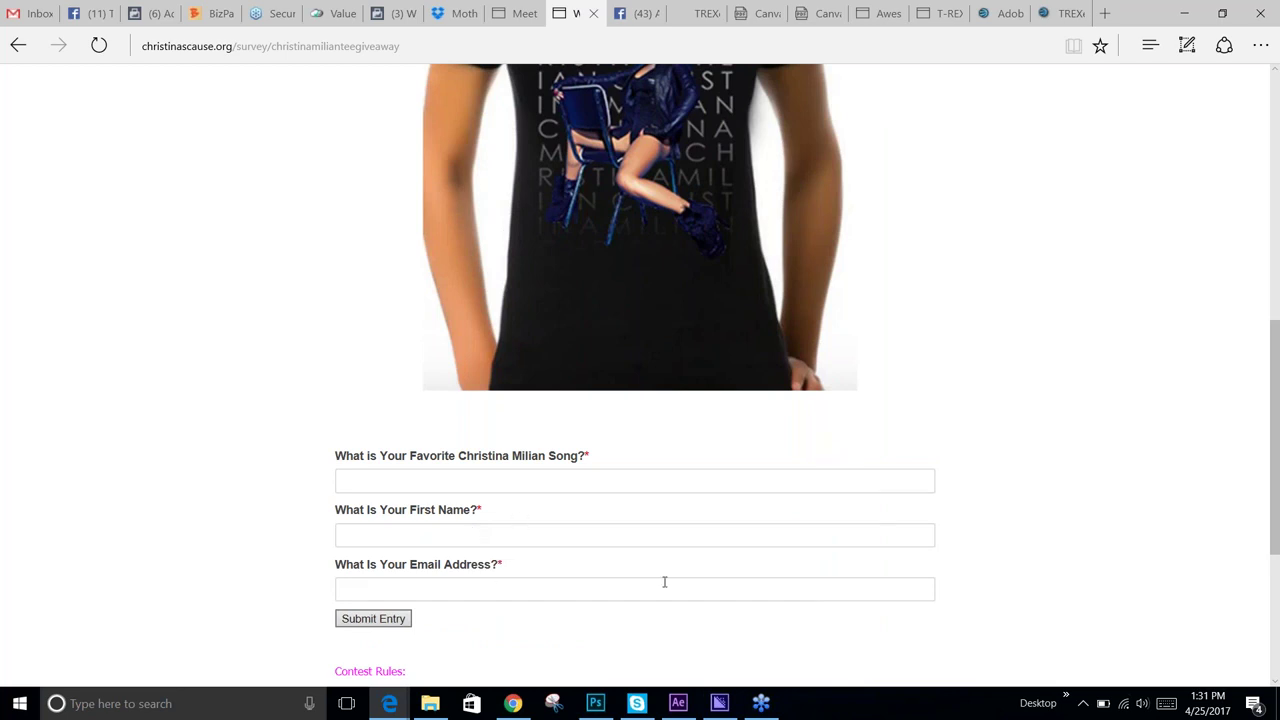
click(460, 489)
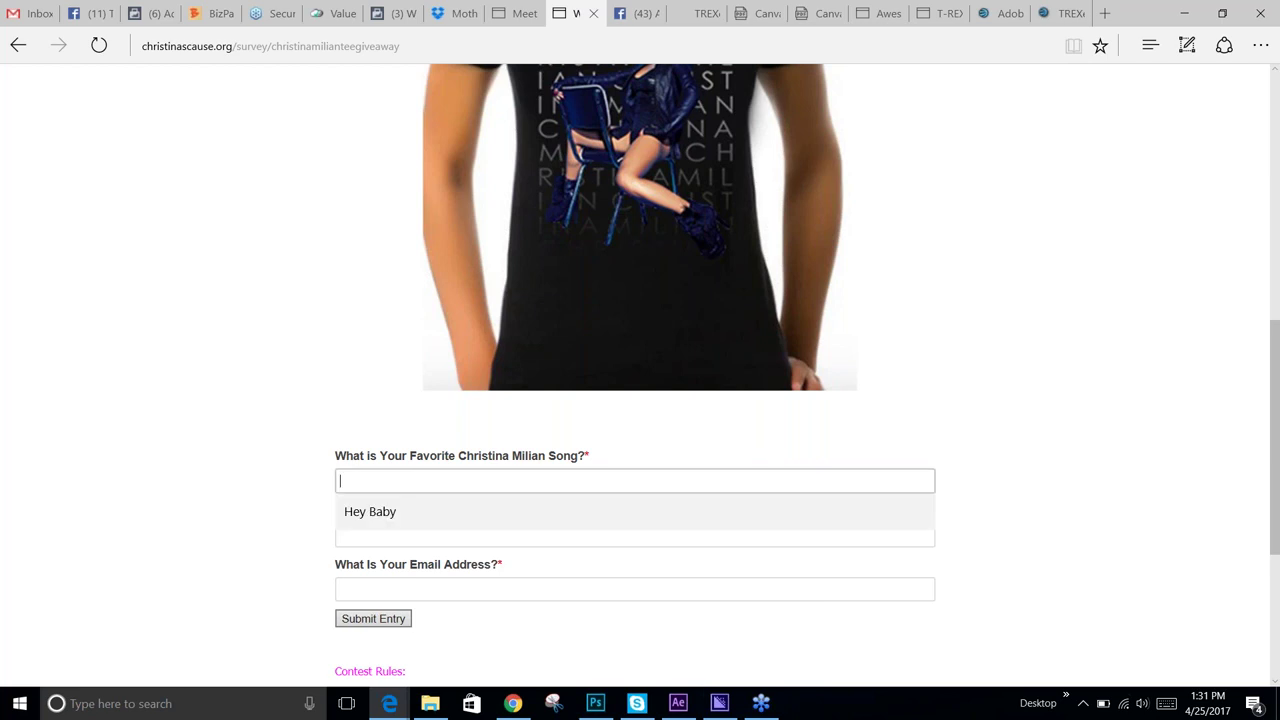
click(417, 513)
click(423, 537)
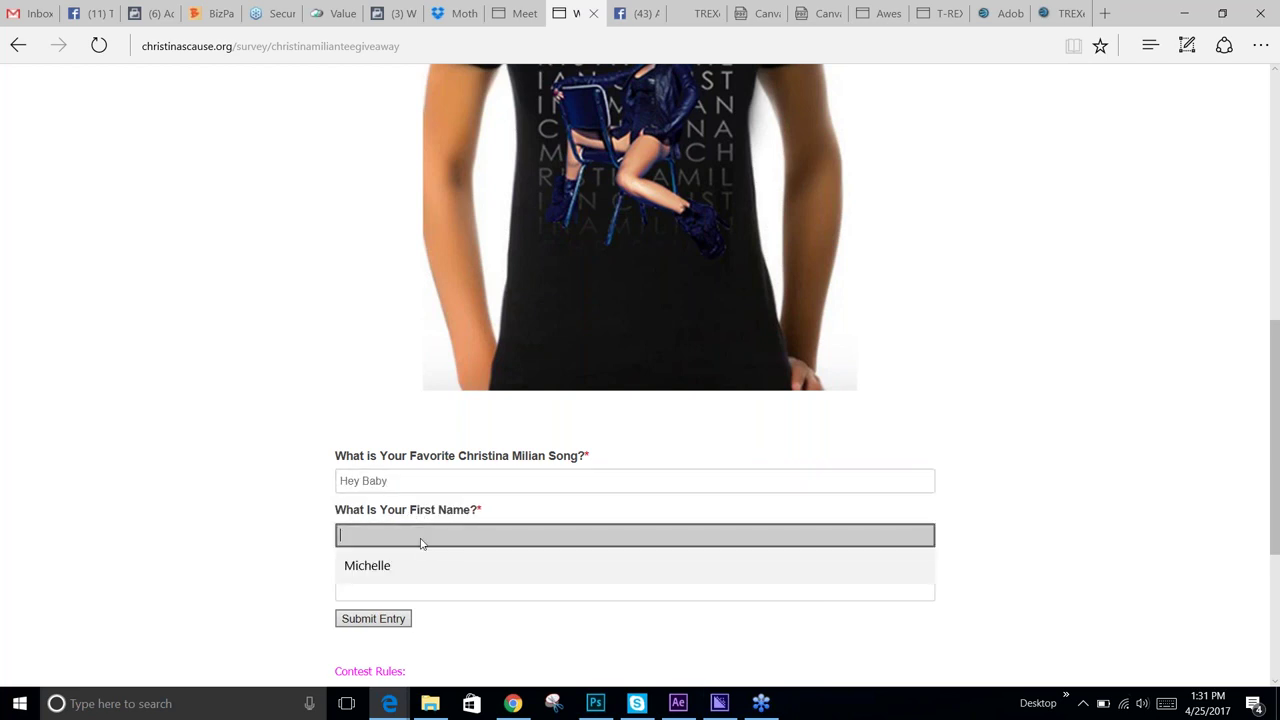
click(402, 567)
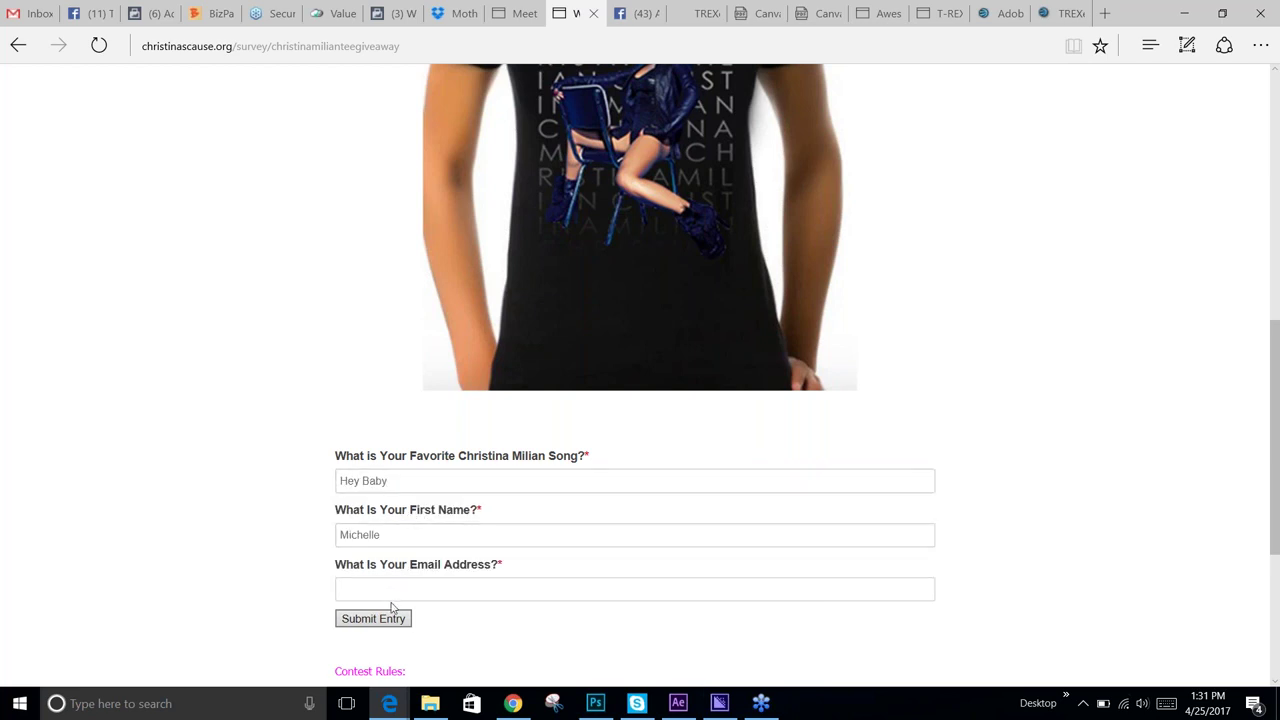
click(415, 588)
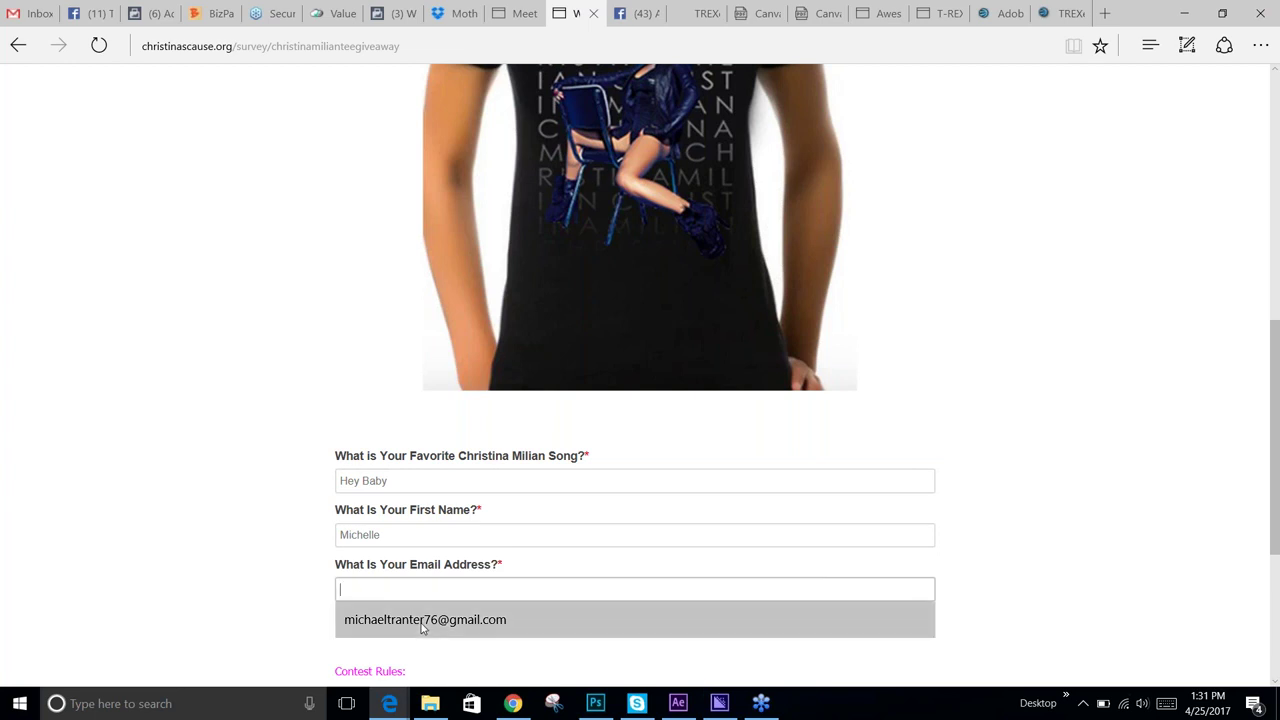
click(500, 615)
- Review the completed entry form, the contest rules and the privacy notice beneath it
scroll(940, 357, down, 1)
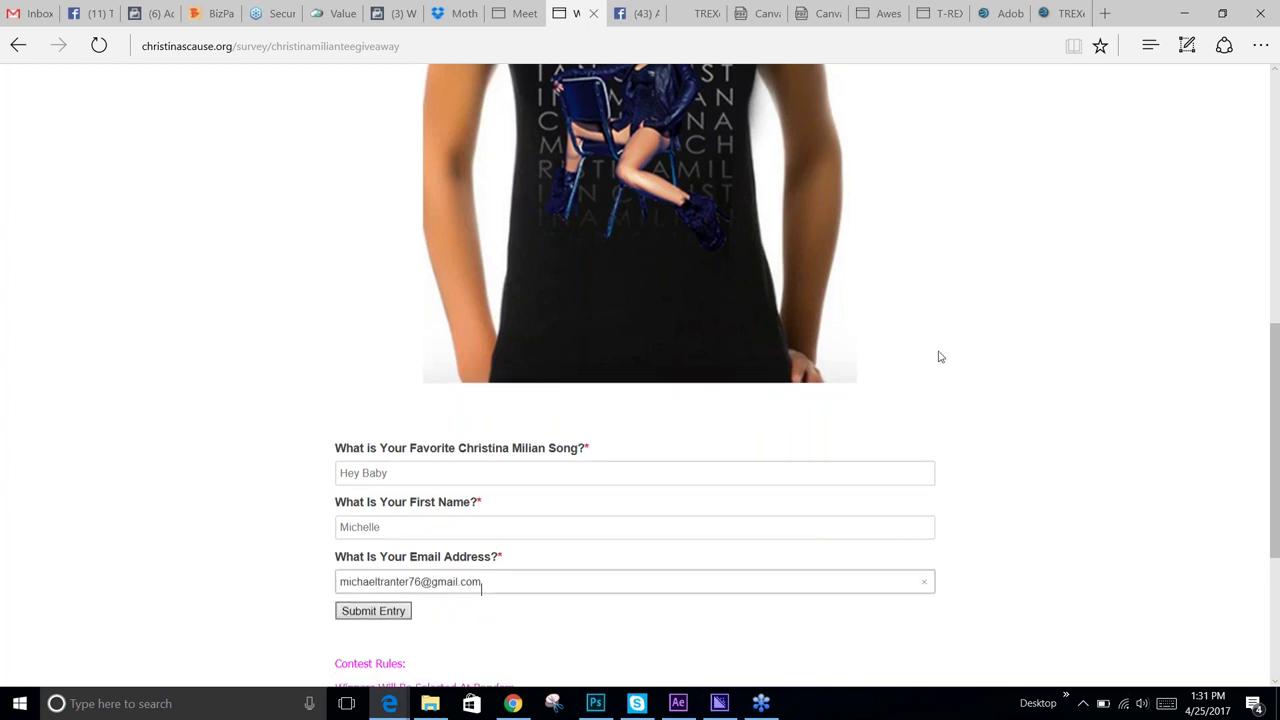
scroll(940, 357, down, 3)
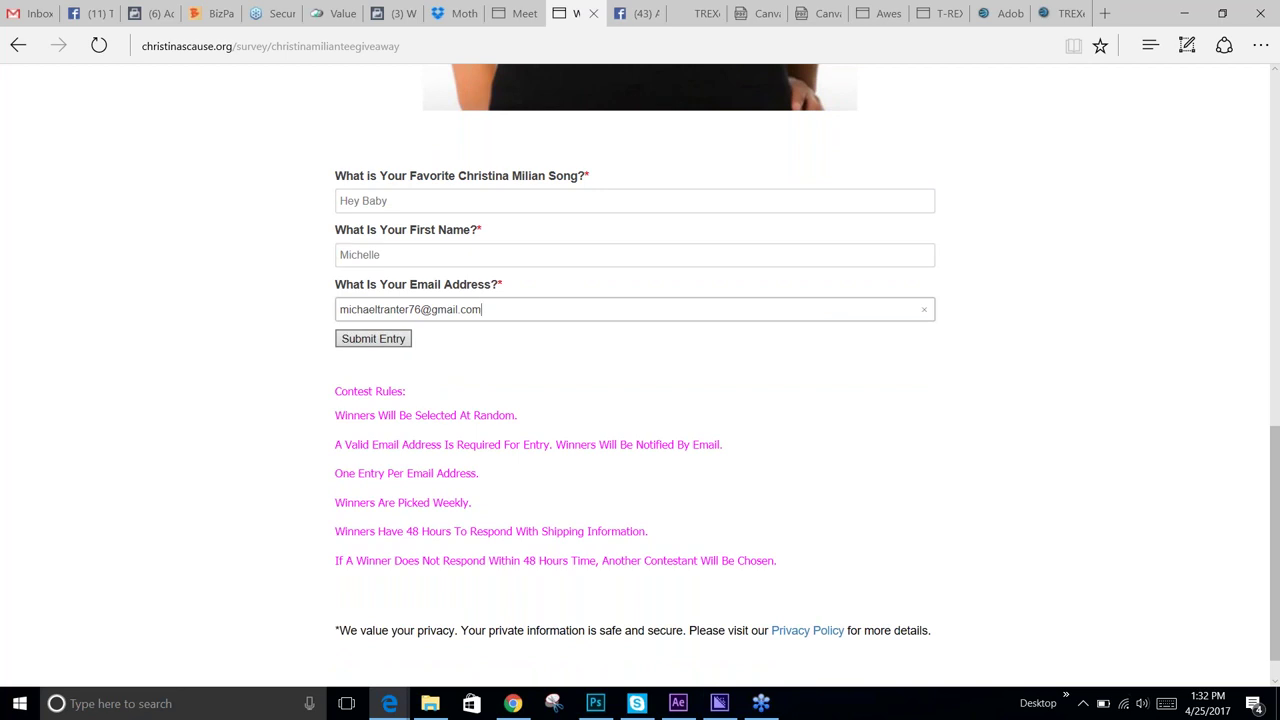
scroll(483, 310, up, 1)
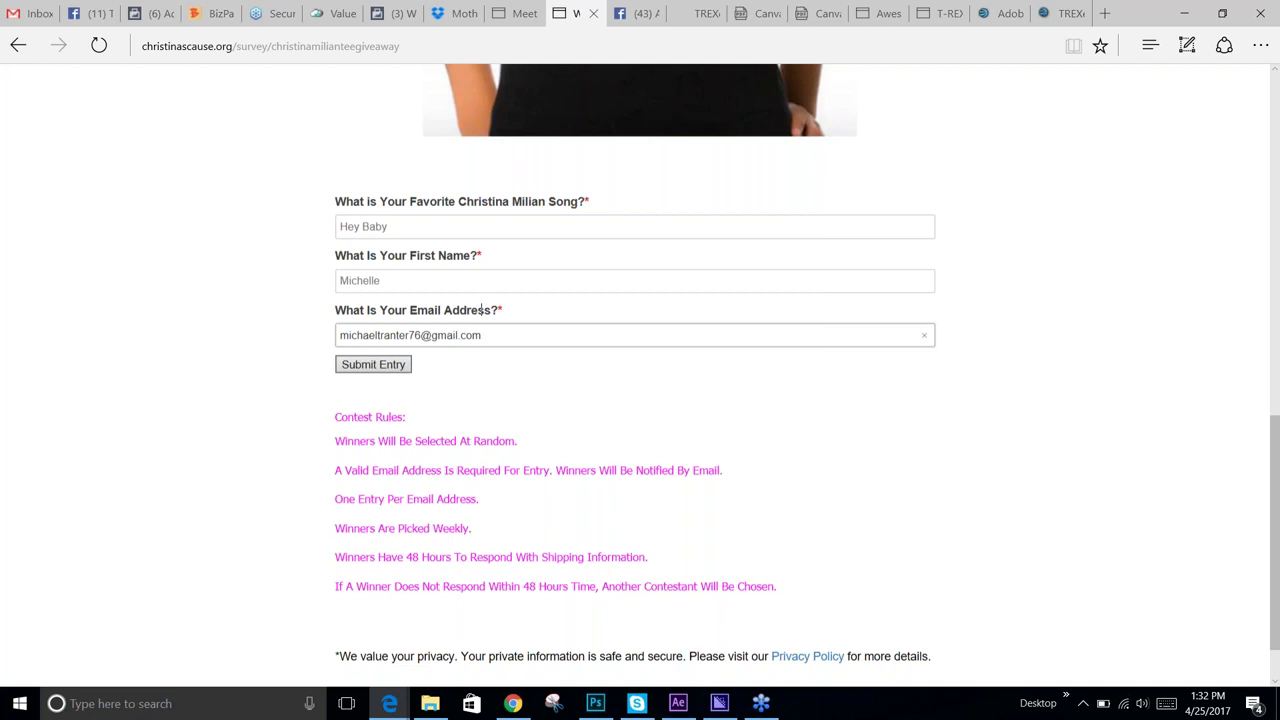
scroll(481, 310, up, 1)
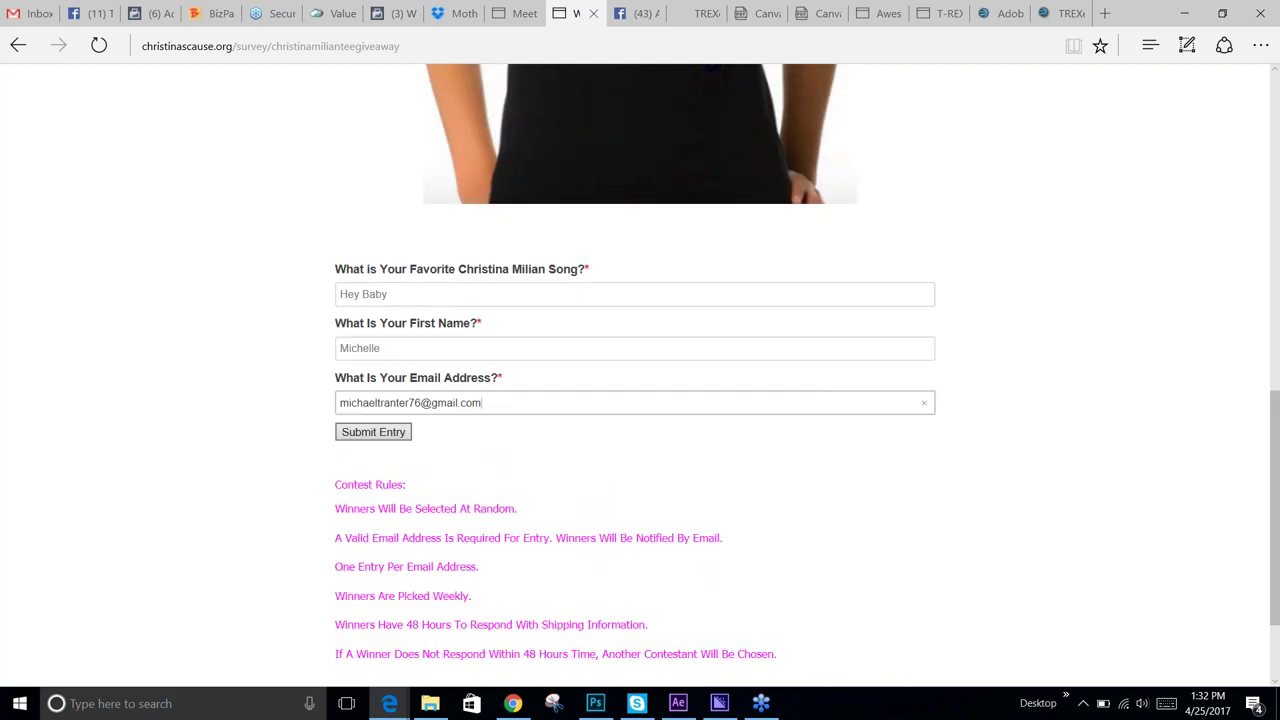
scroll(635, 375, up, 5)
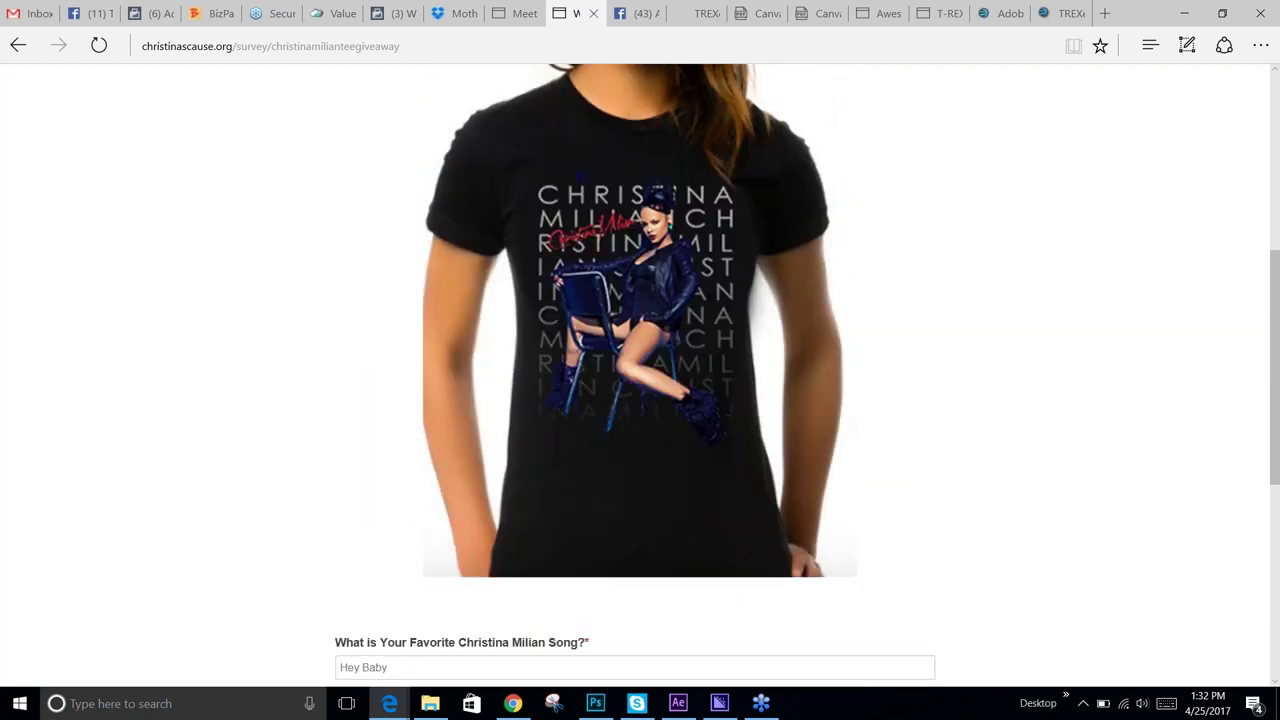
scroll(481, 590, down, 4)
scroll(481, 590, down, 3)
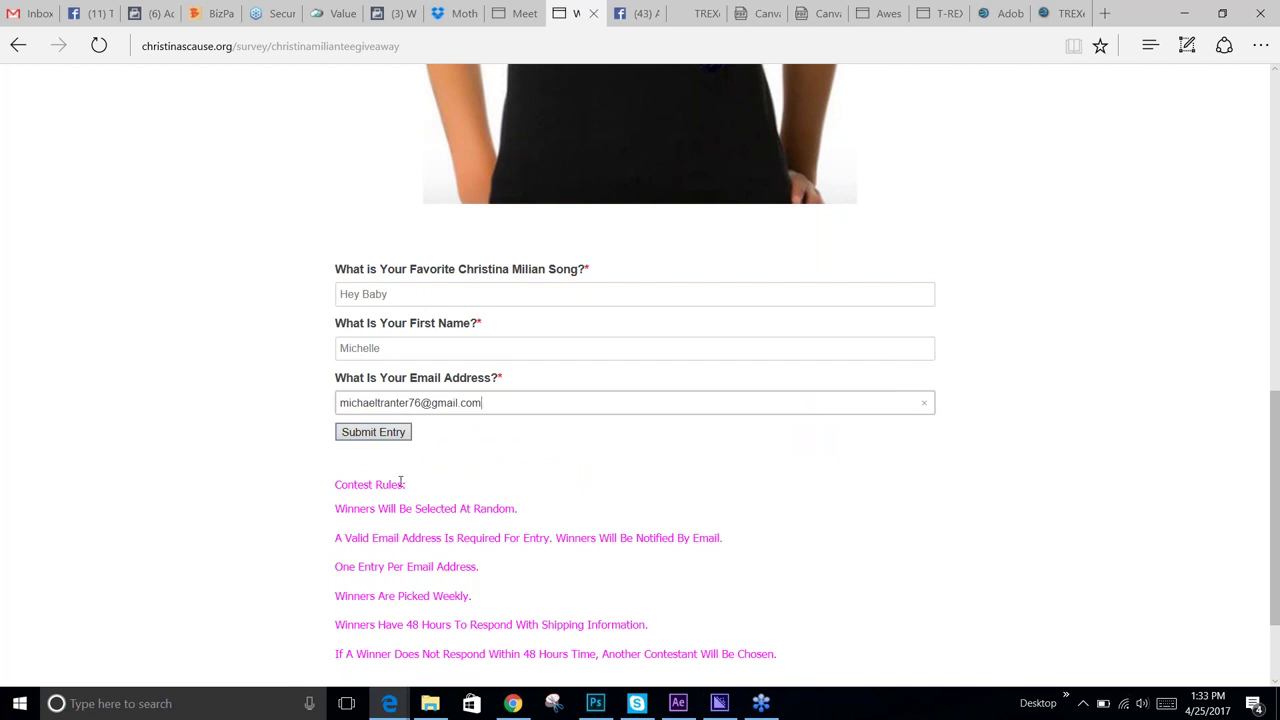
scroll(400, 483, down, 1)
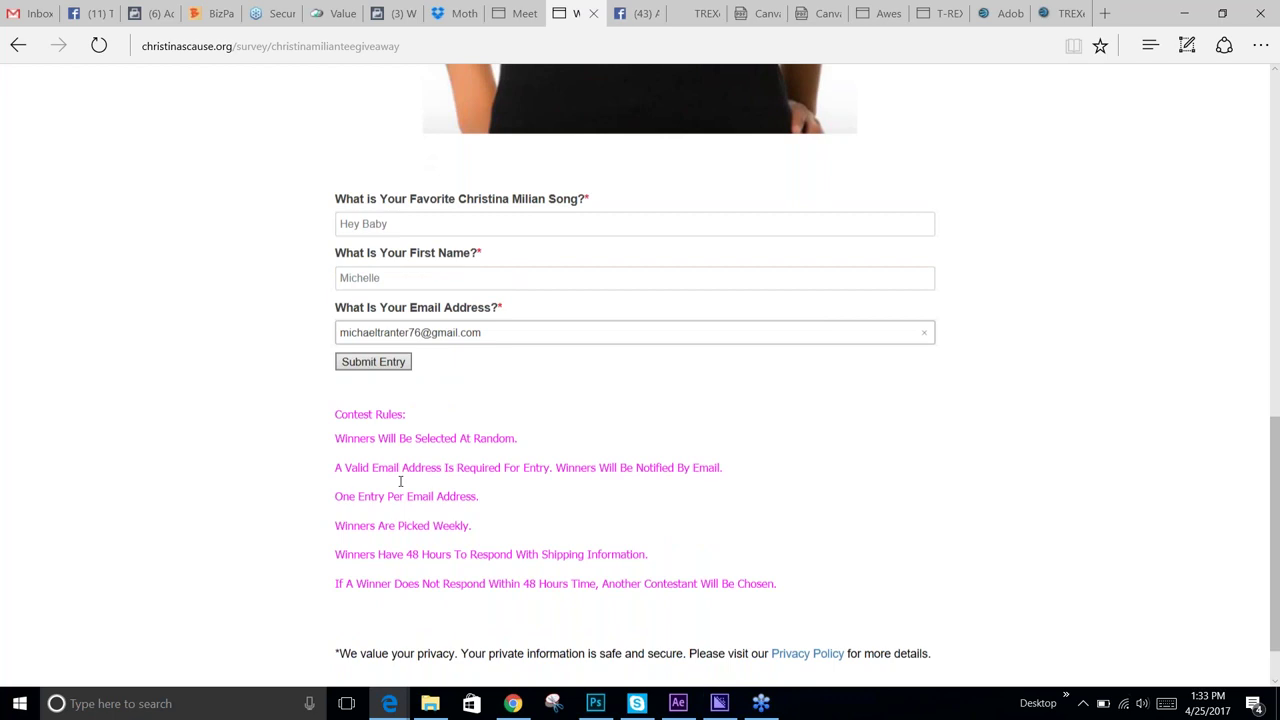
scroll(400, 483, down, 1)
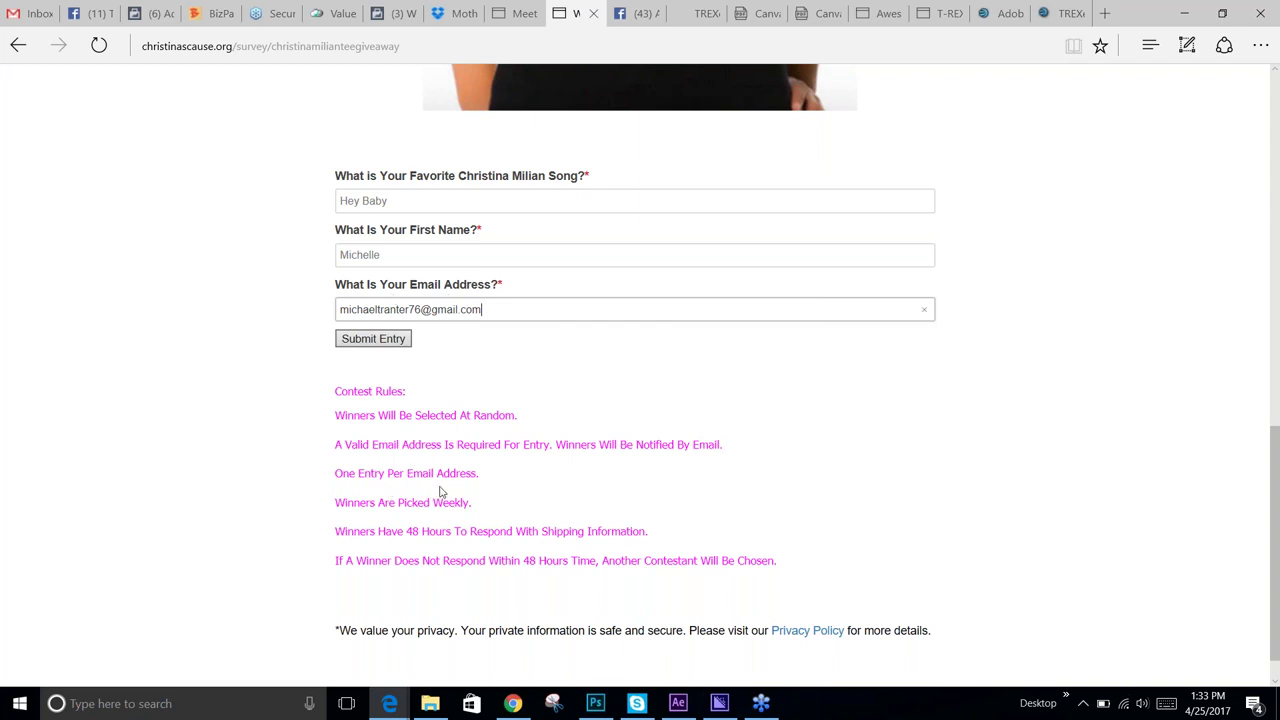
scroll(377, 527, down, 1)
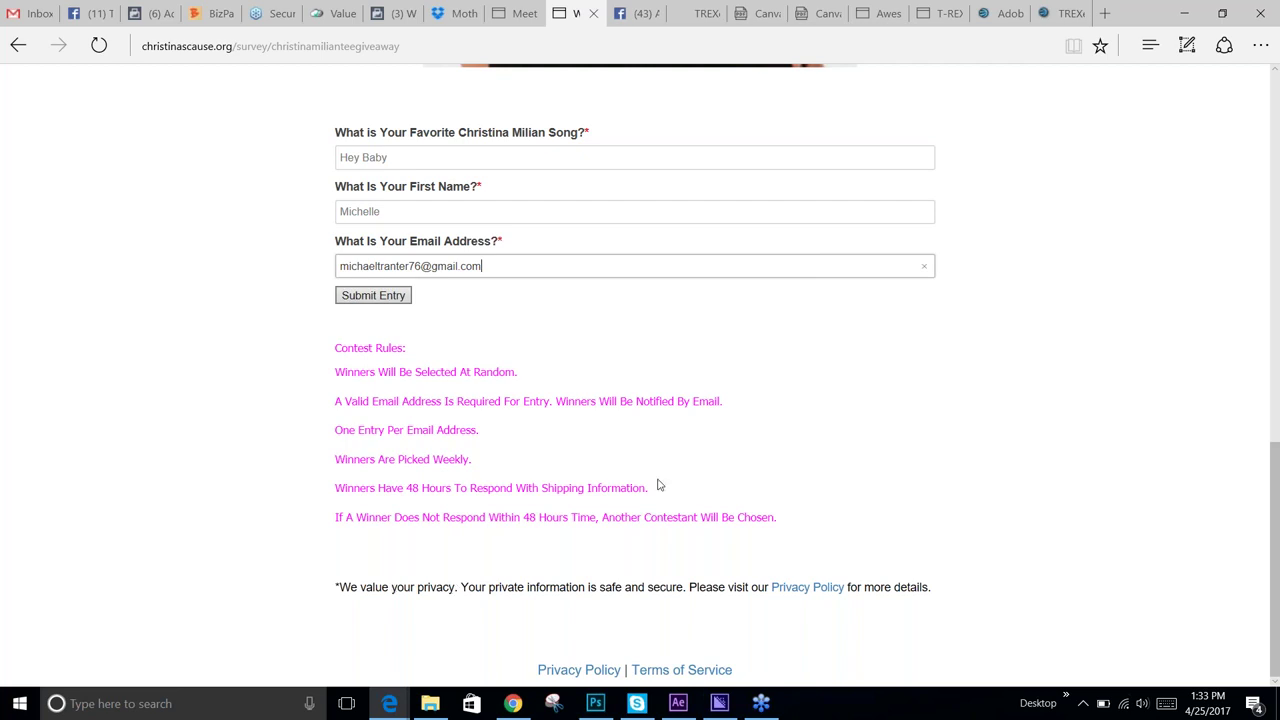
scroll(658, 485, up, 3)
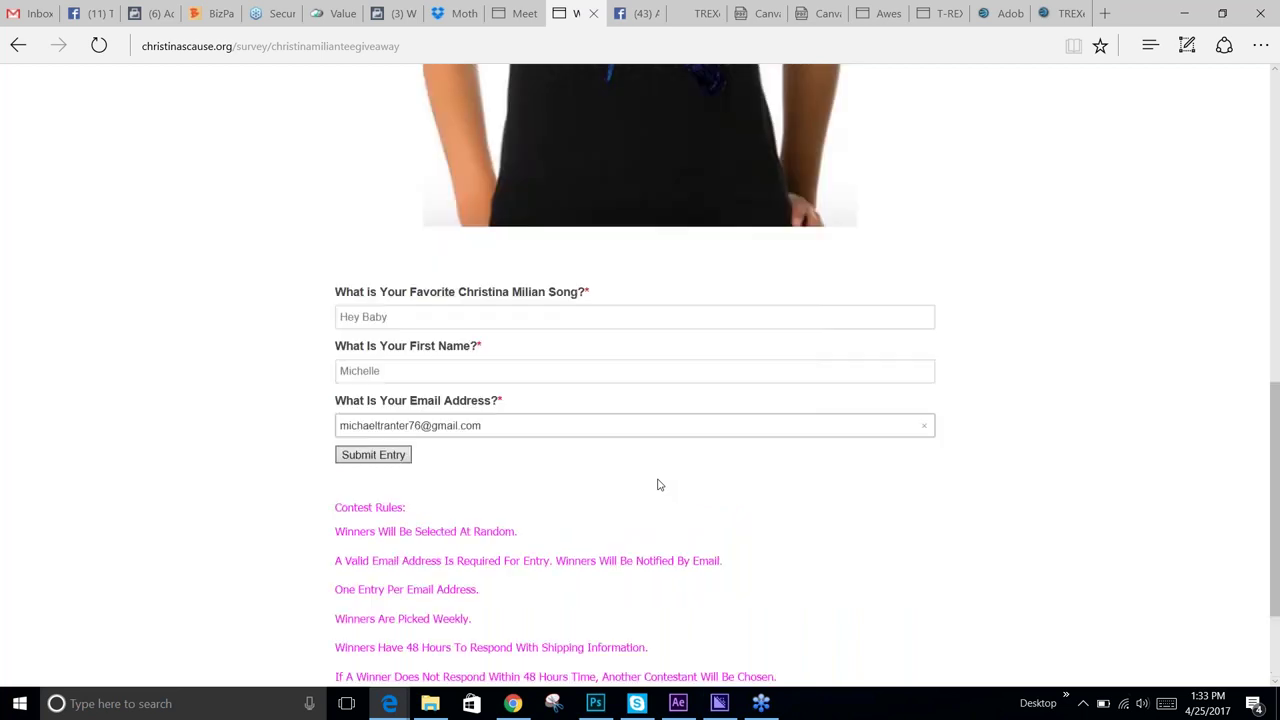
scroll(658, 485, down, 3)
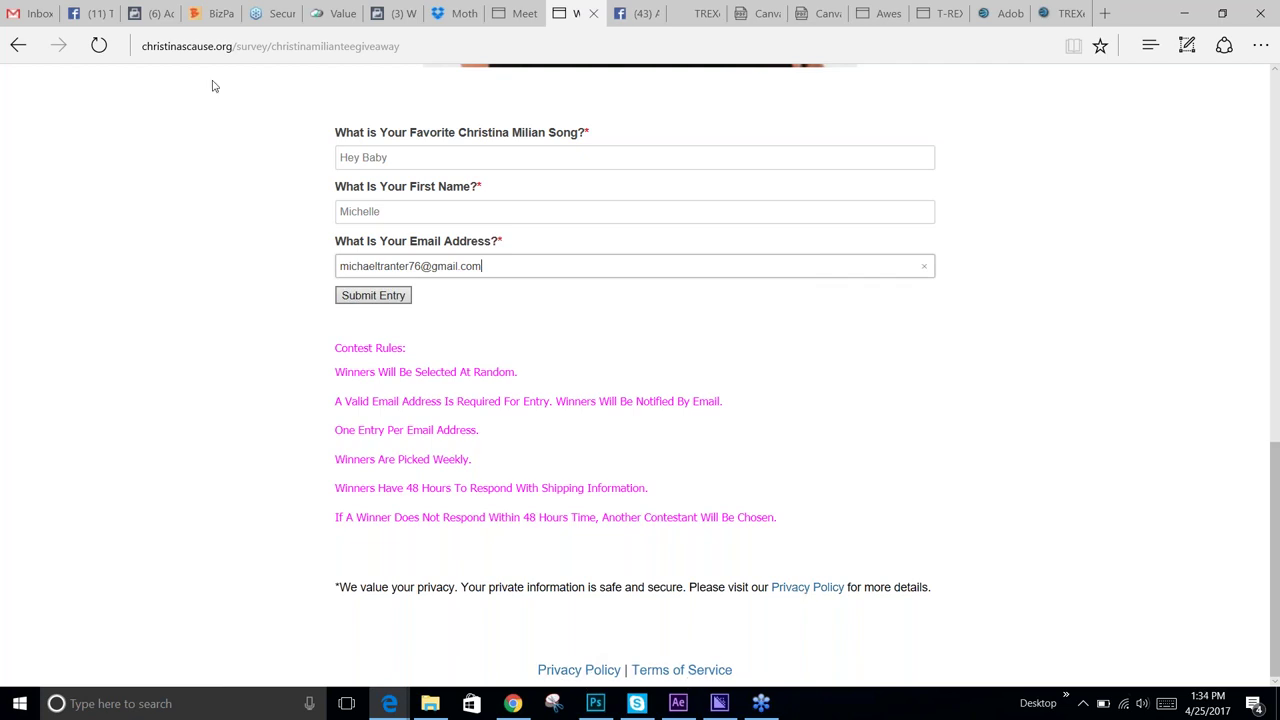
- Submit the completed giveaway entry from the survey page
click(18, 45)
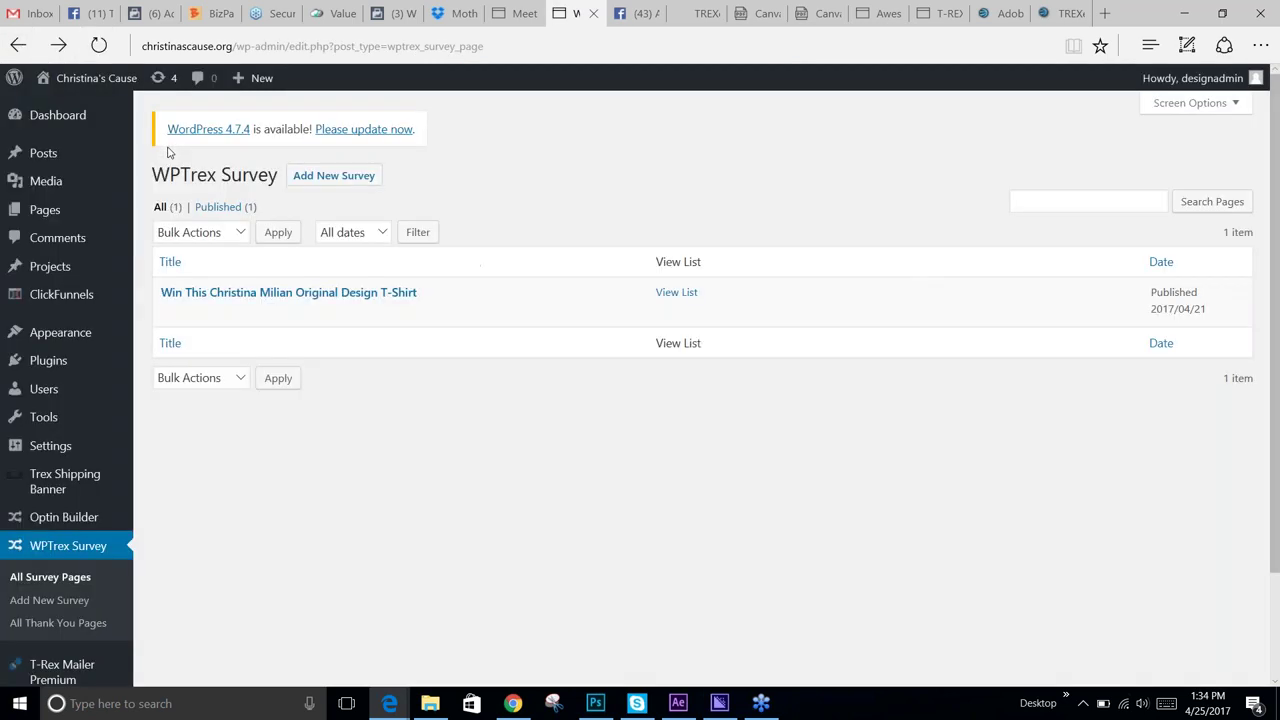
click(62, 45)
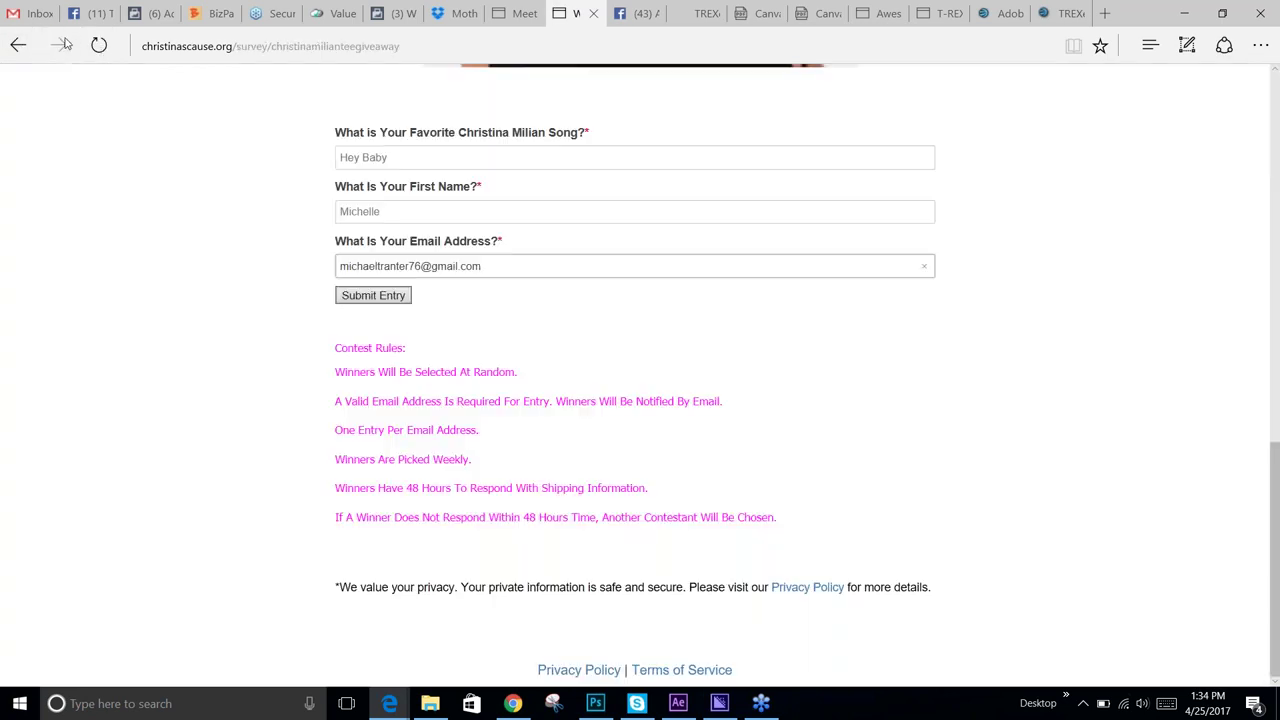
click(401, 299)
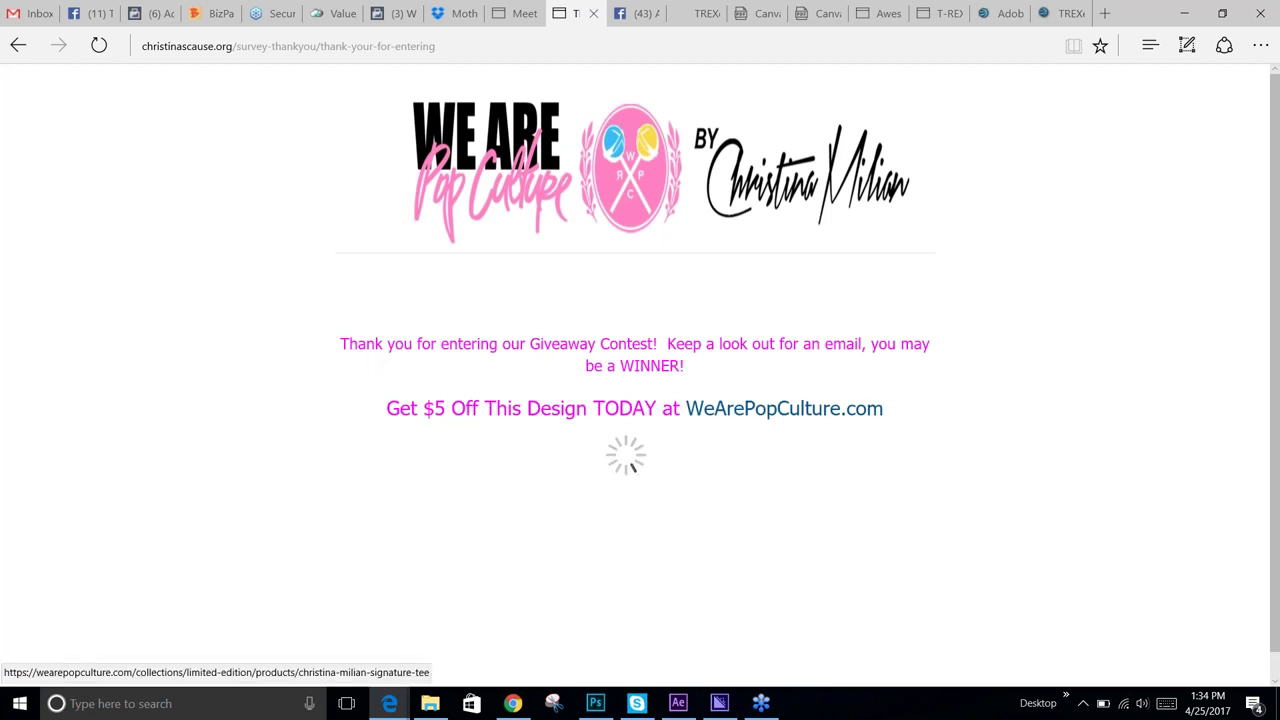
- Follow the WeArePopCulture.com discount offer to the Christina Milian Signature Tee, dismiss the newsletter pop-up, and return to the survey form
click(815, 410)
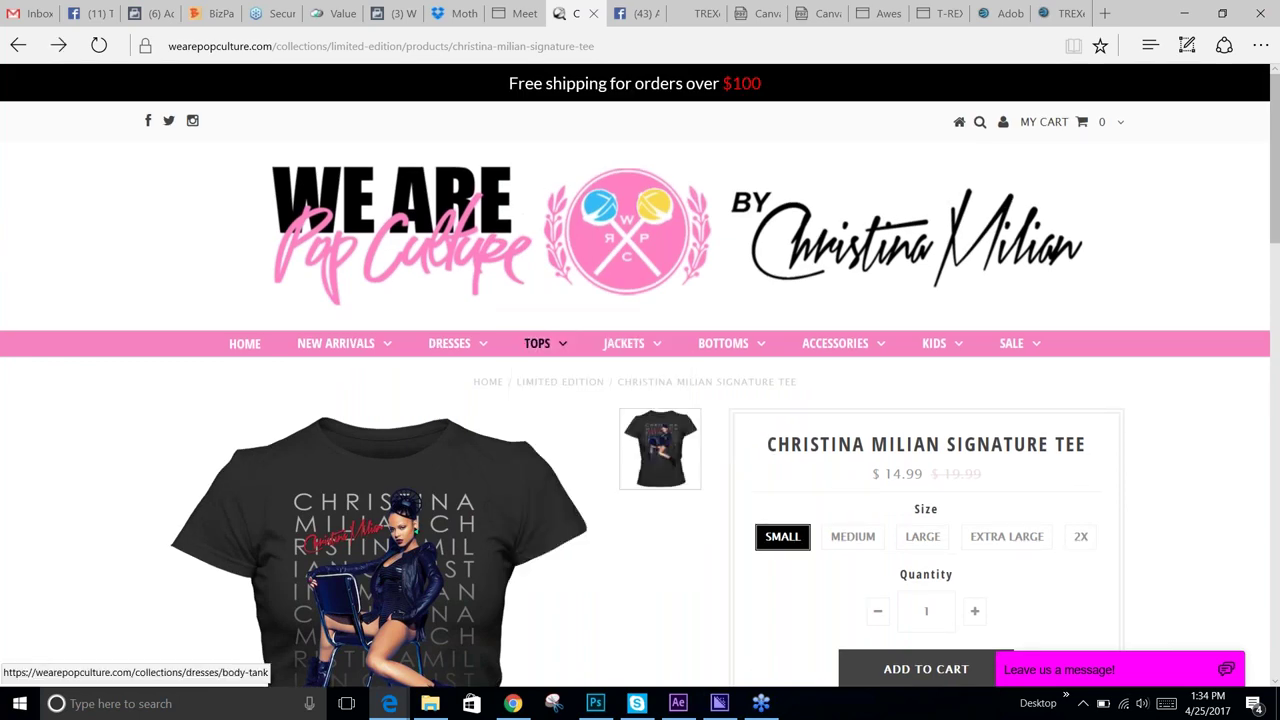
scroll(253, 403, down, 2)
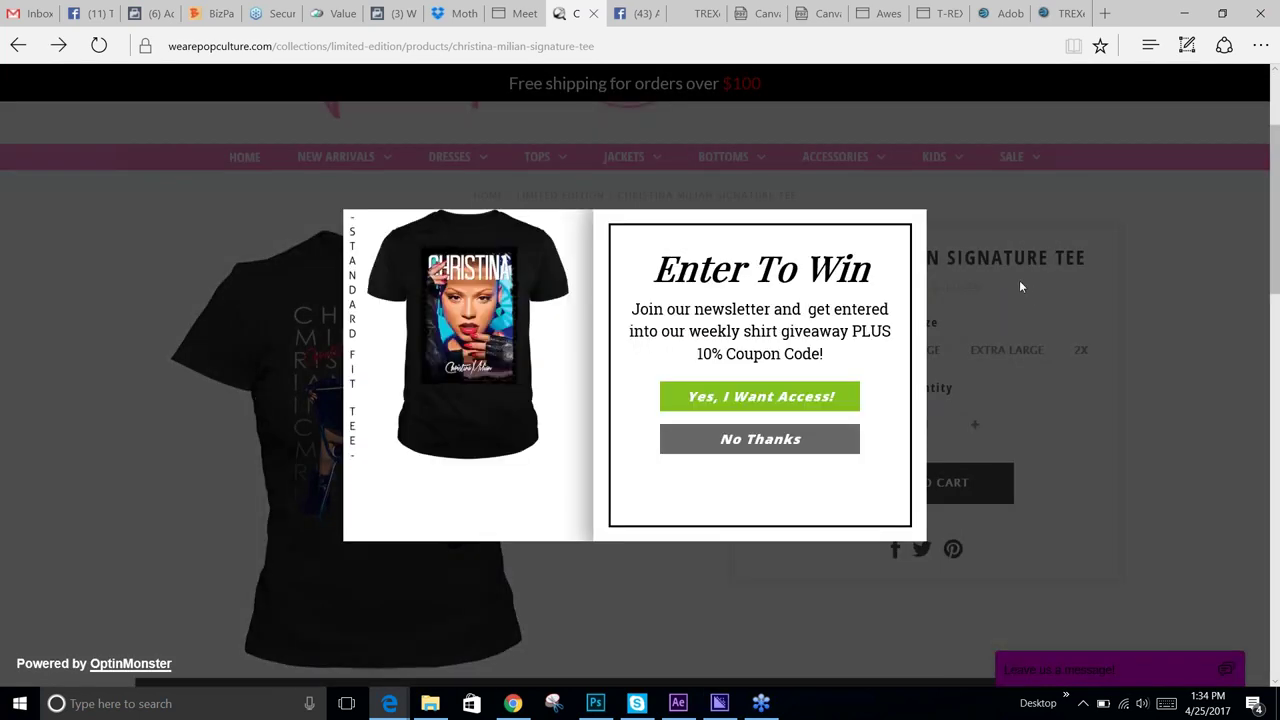
click(1198, 311)
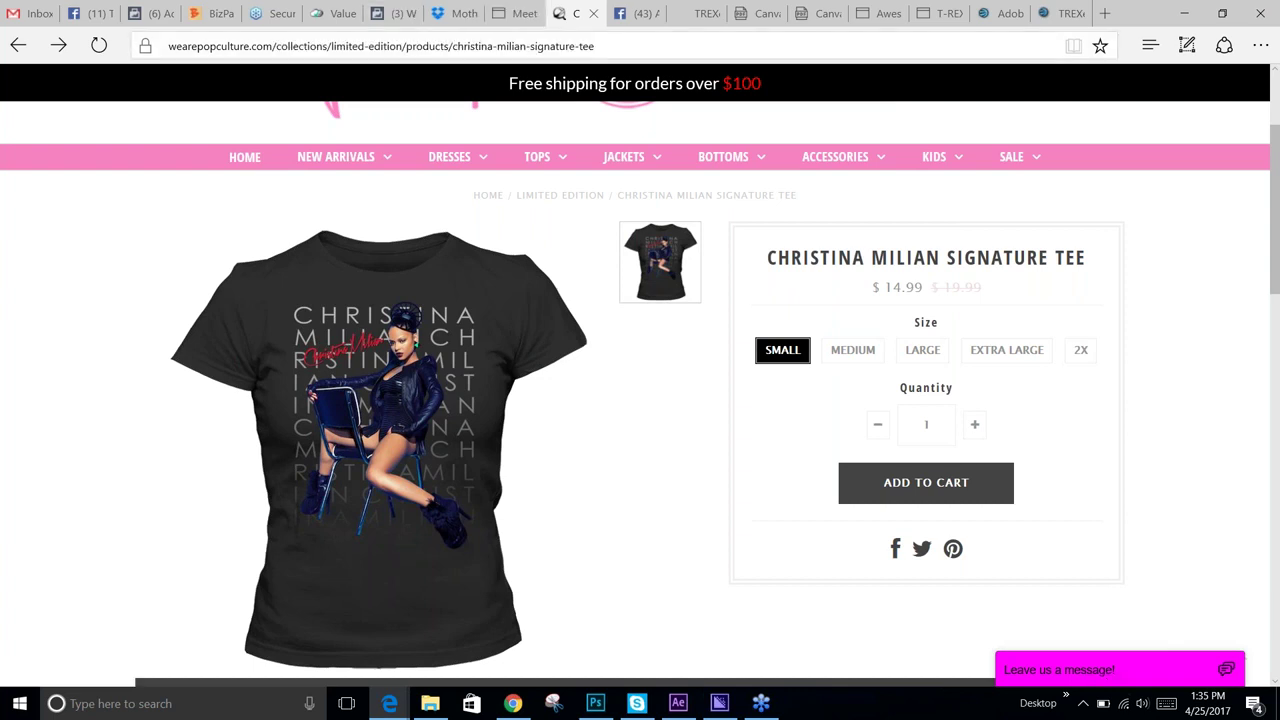
click(17, 46)
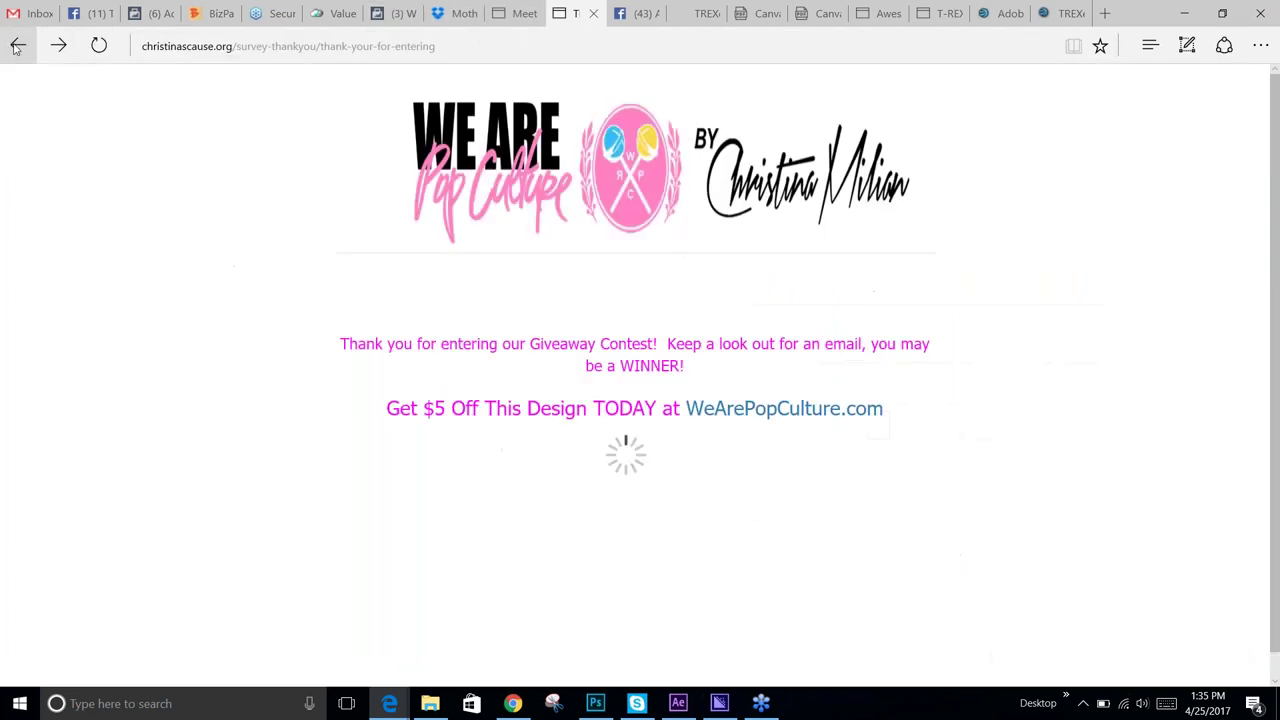
click(17, 46)
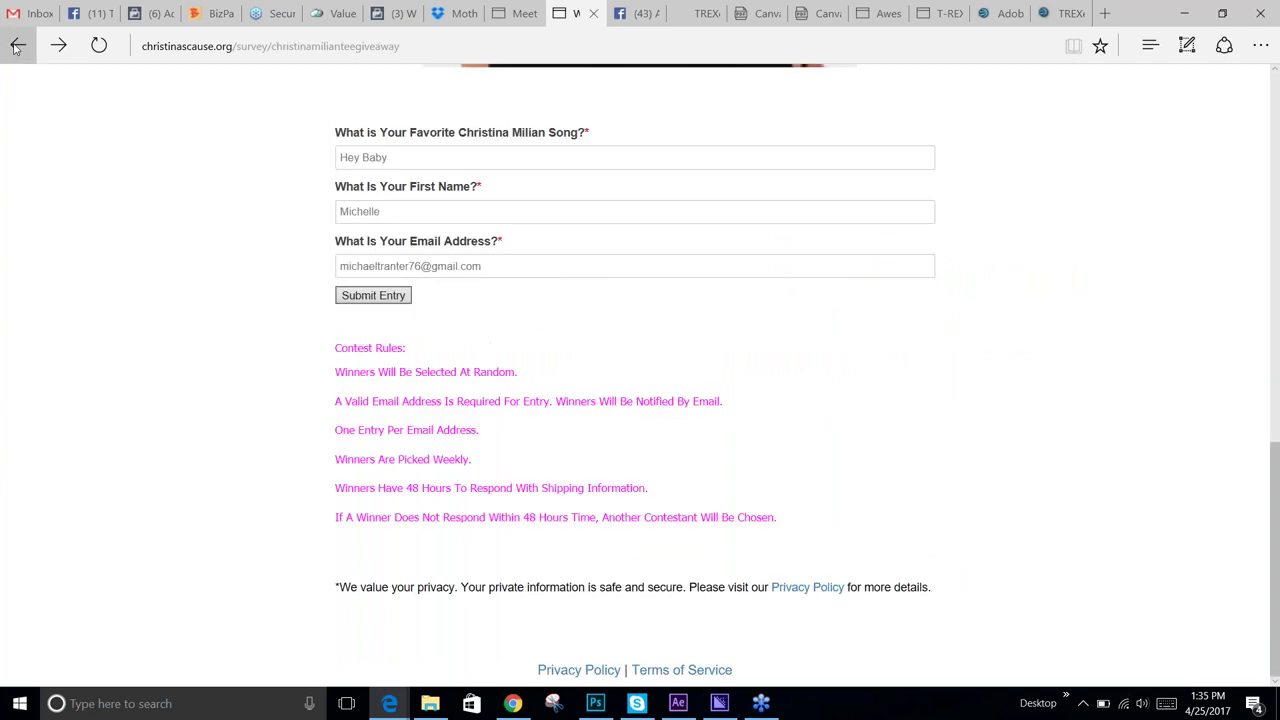
- Open the "Win This Christina Milian Original Design T-Shirt" survey for editing and review its headline content and shirt image
click(17, 46)
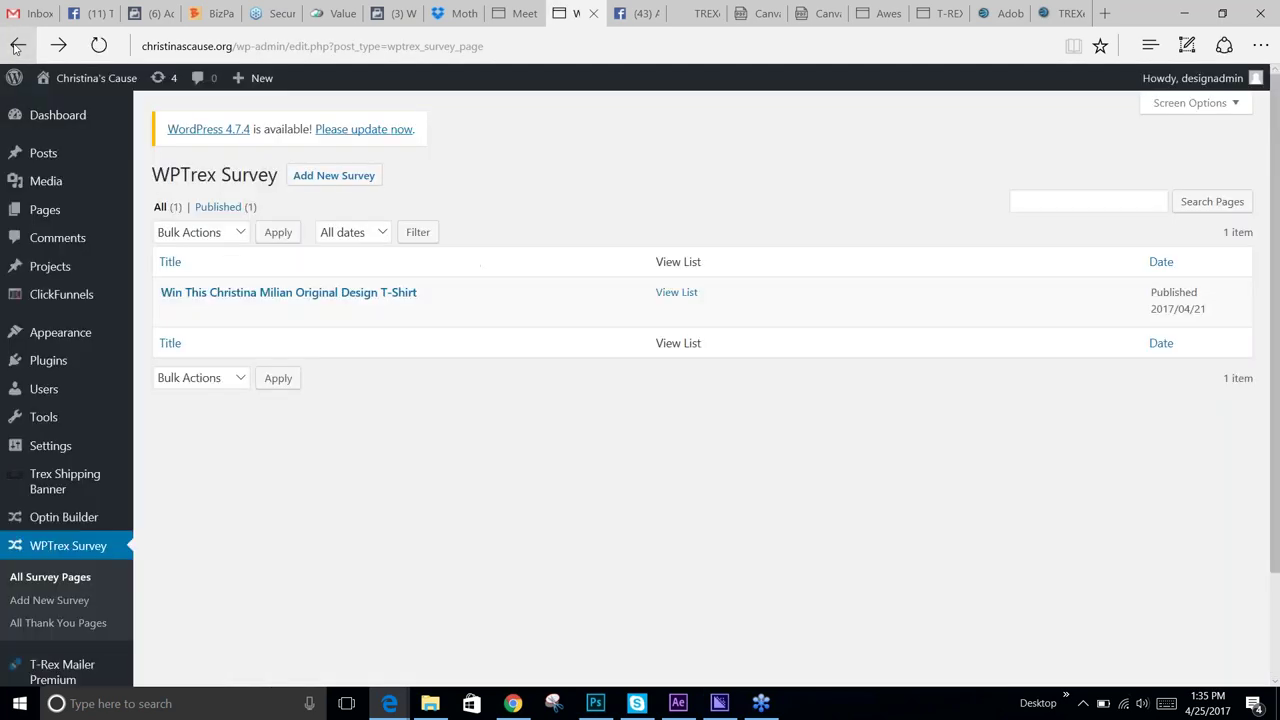
click(170, 313)
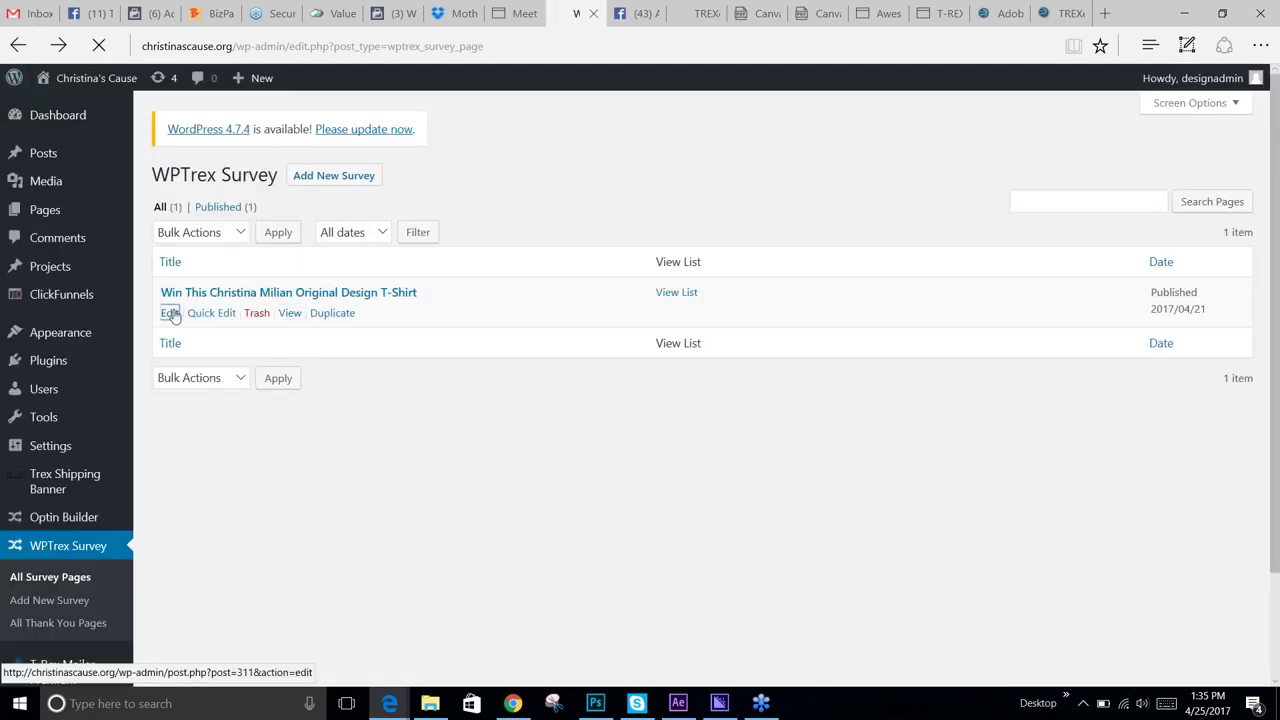
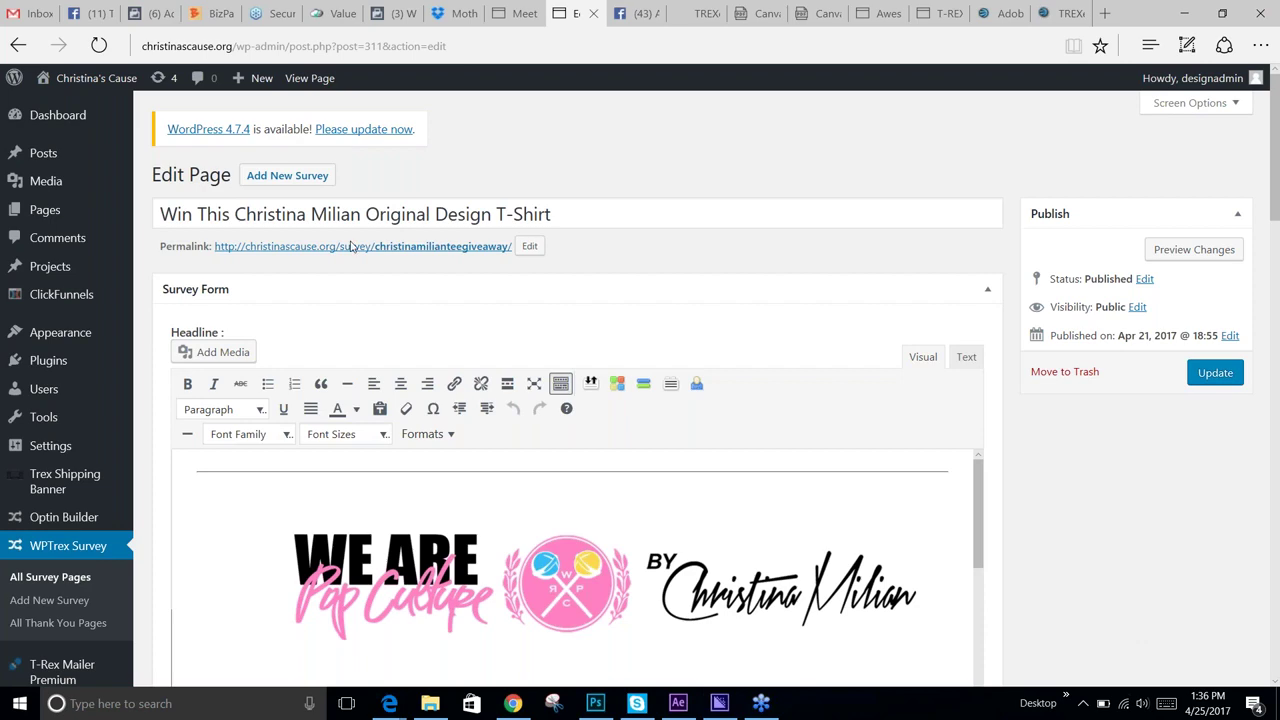
scroll(611, 312, down, 3)
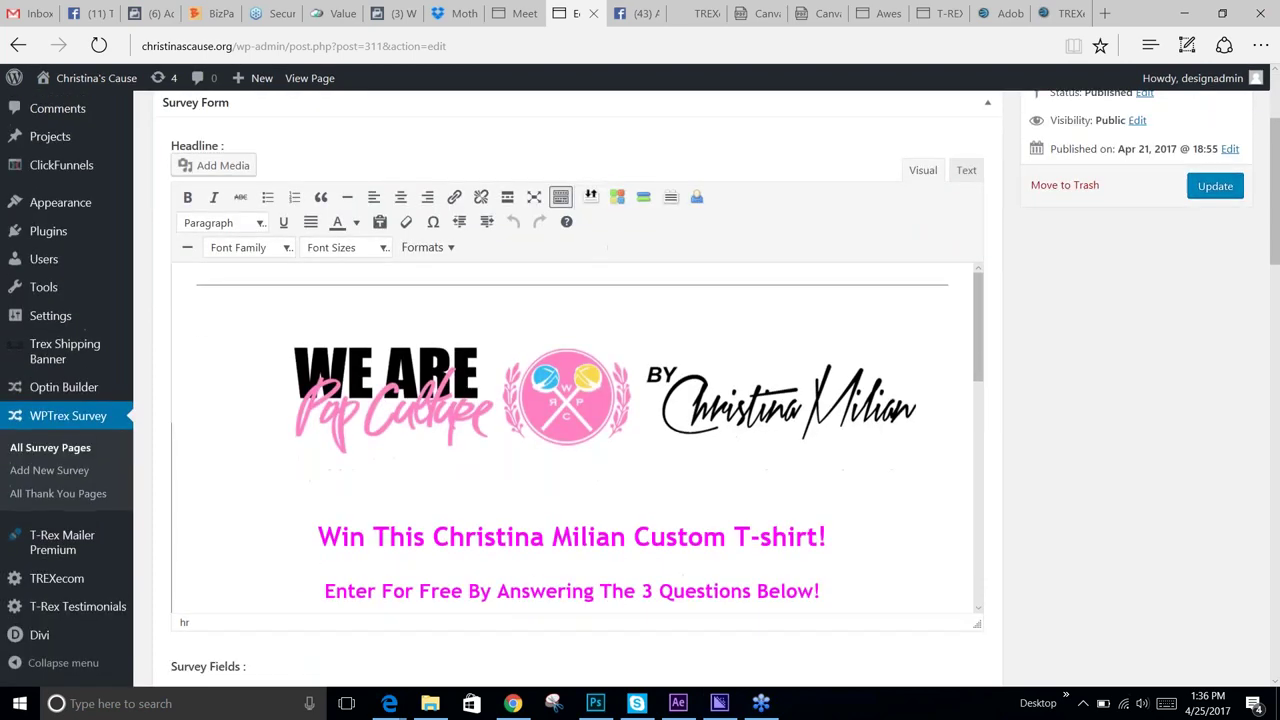
scroll(511, 417, down, 1)
scroll(511, 417, down, 2)
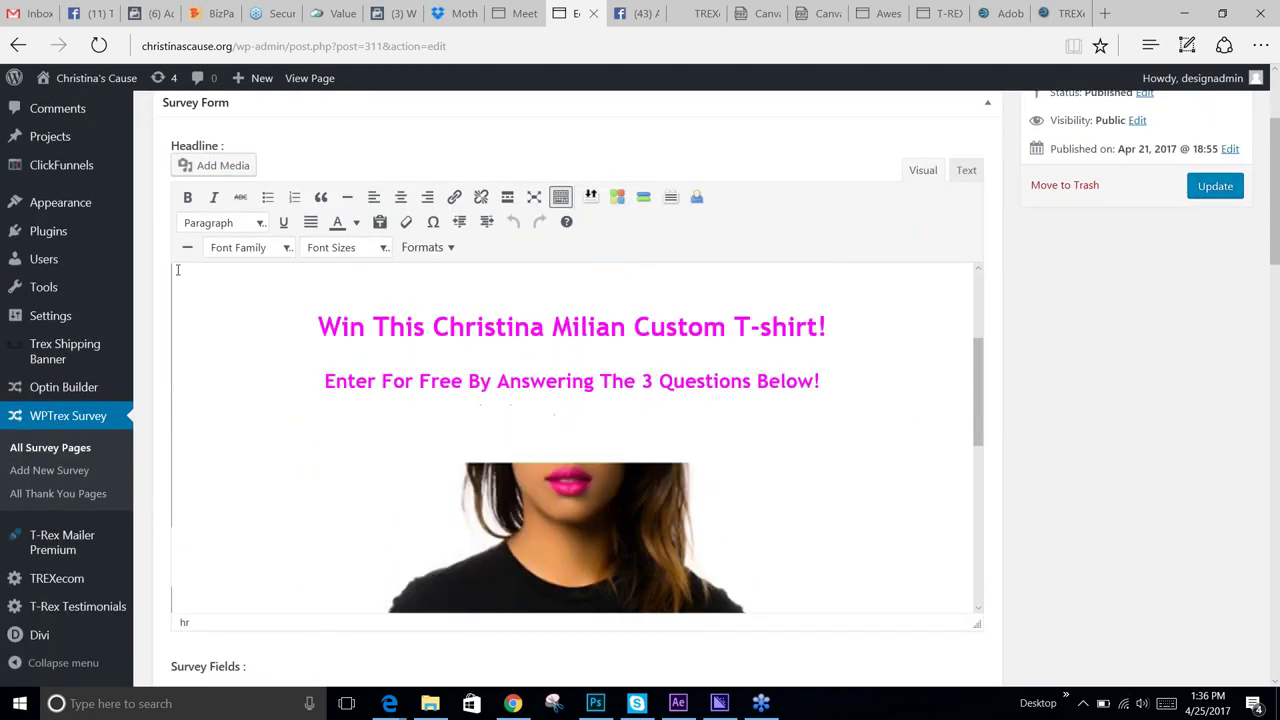
scroll(689, 371, down, 1)
scroll(719, 403, down, 1)
scroll(737, 385, up, 2)
scroll(643, 400, down, 3)
scroll(772, 456, down, 1)
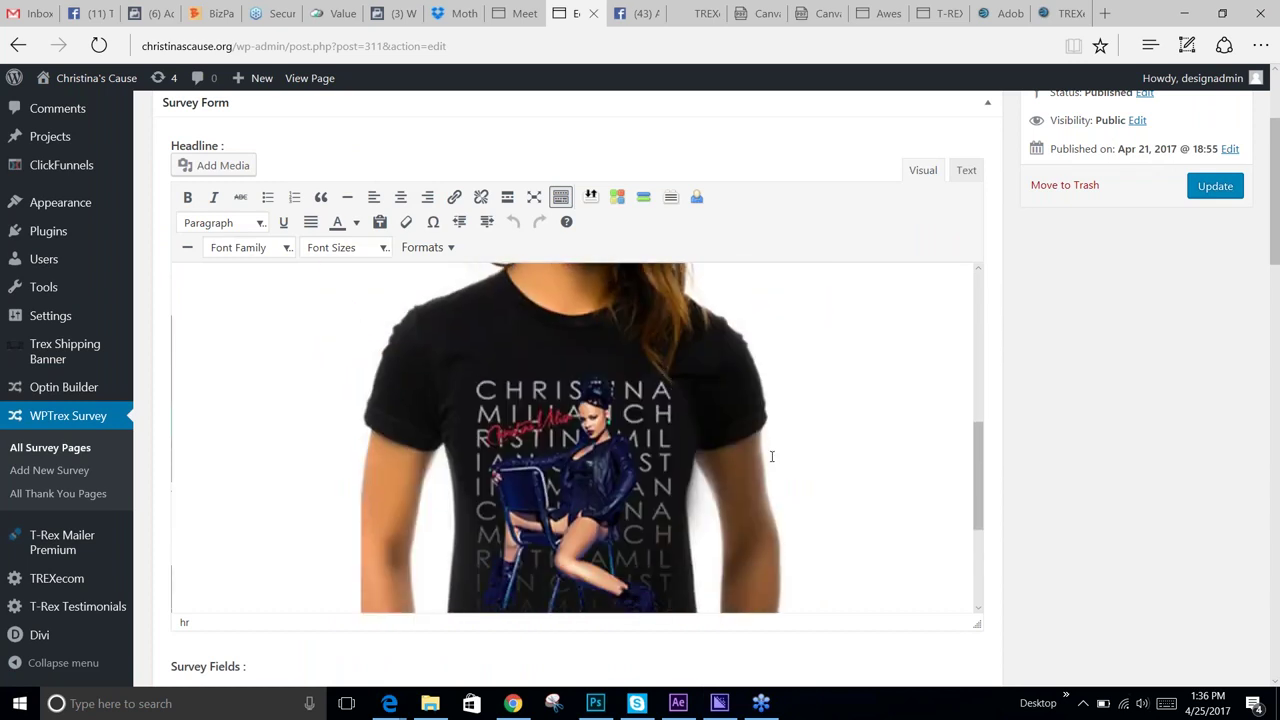
scroll(772, 456, down, 1)
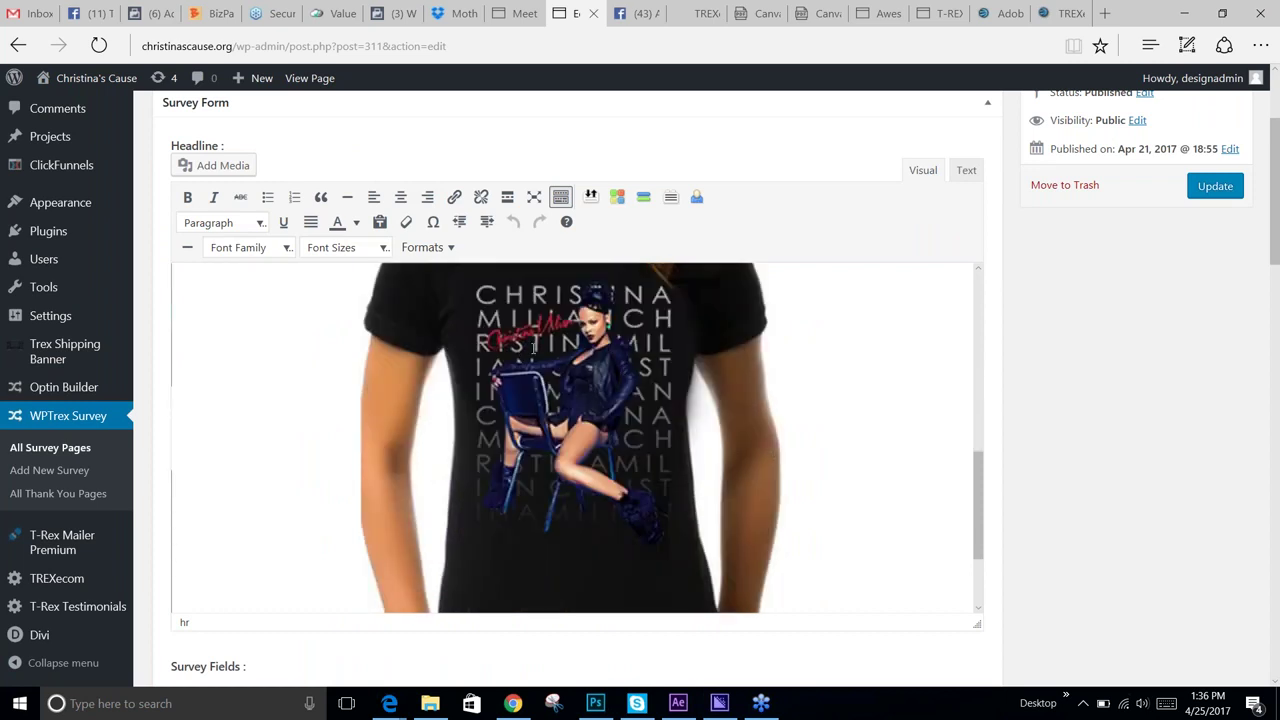
- Examine the survey fields section with its question, type, required and personalization settings
scroll(564, 340, down, 2)
scroll(620, 355, down, 4)
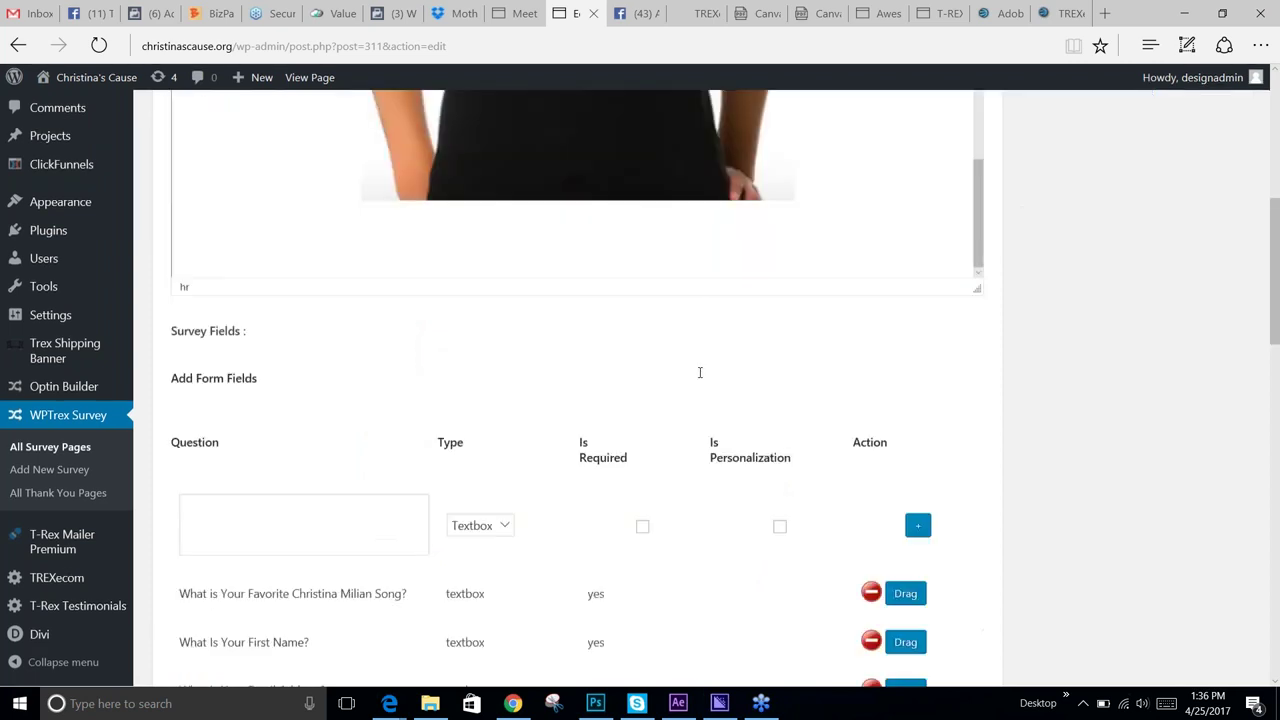
scroll(1172, 309, down, 2)
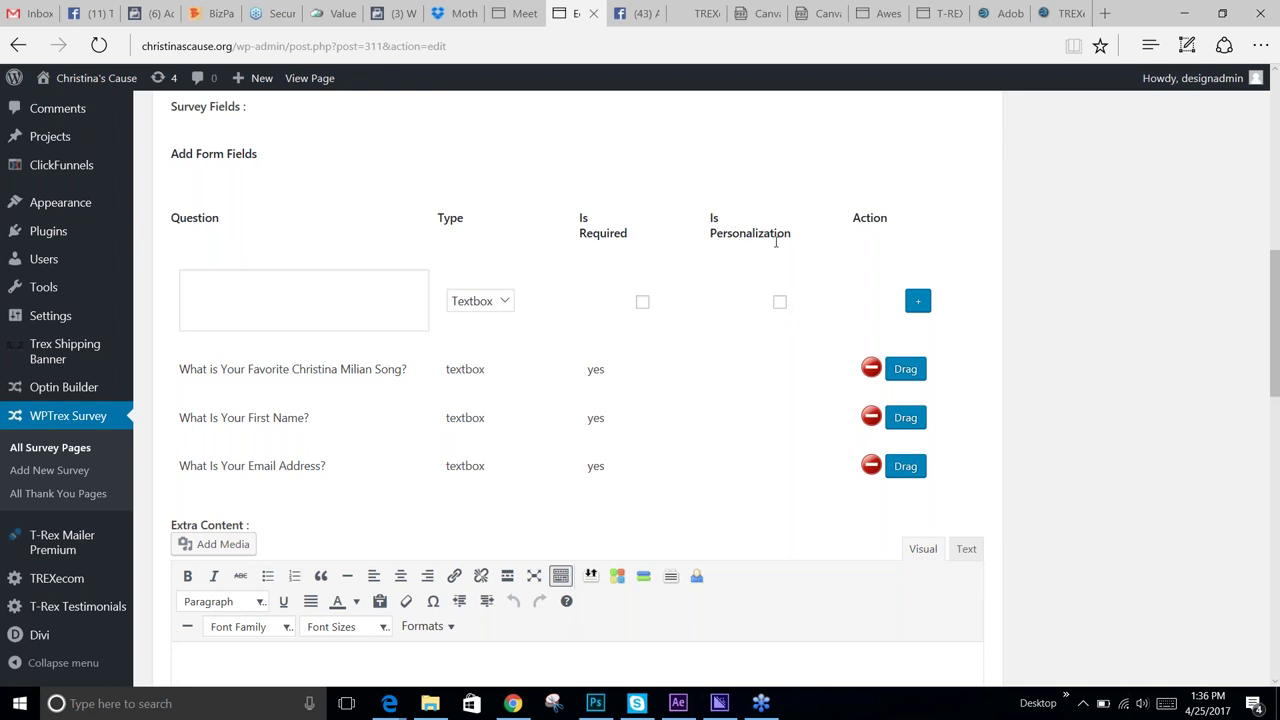
- Review the survey's extra content with the contest rules and privacy notice, and the tracking script field
scroll(1220, 301, down, 3)
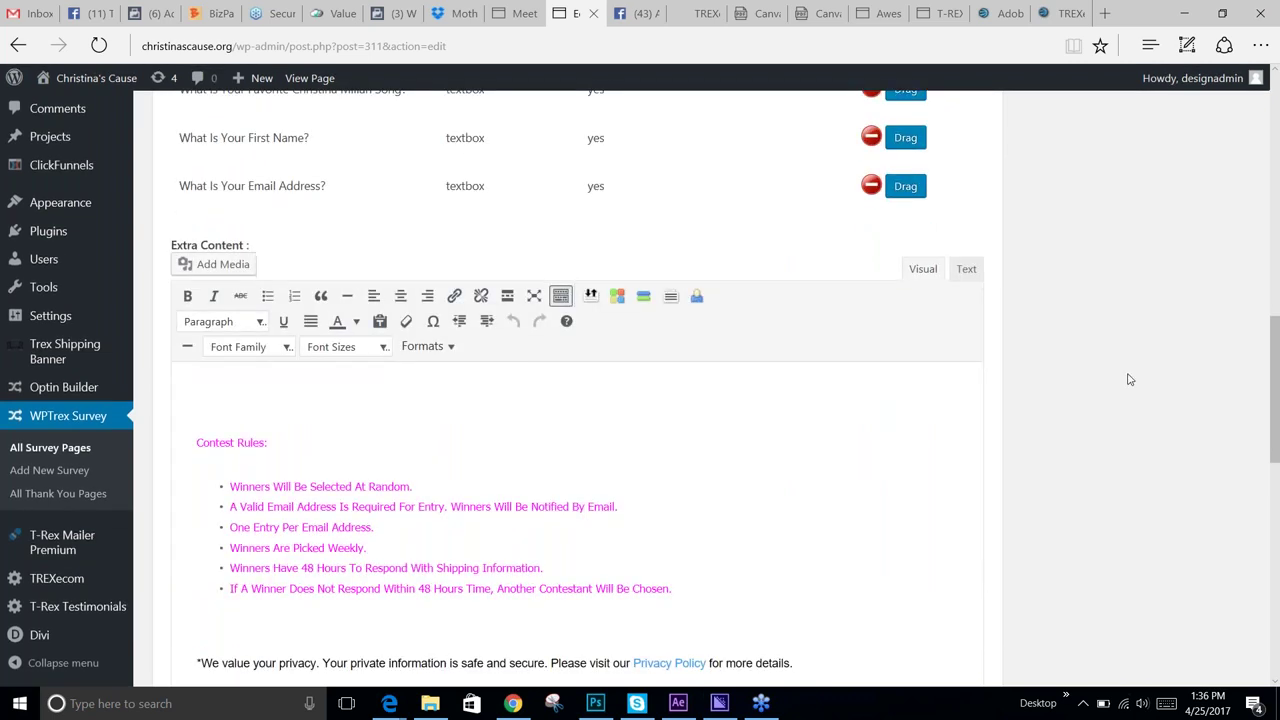
scroll(242, 427, down, 1)
scroll(242, 427, down, 1)
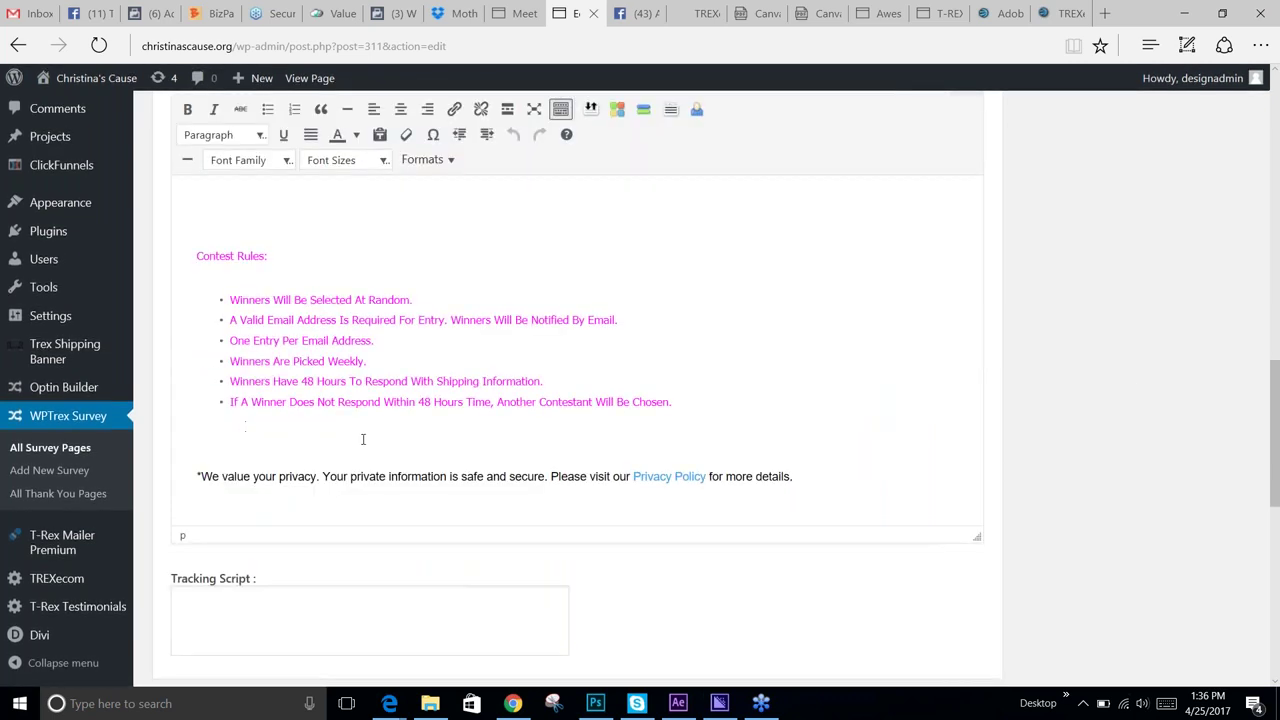
scroll(363, 440, up, 3)
scroll(363, 440, down, 8)
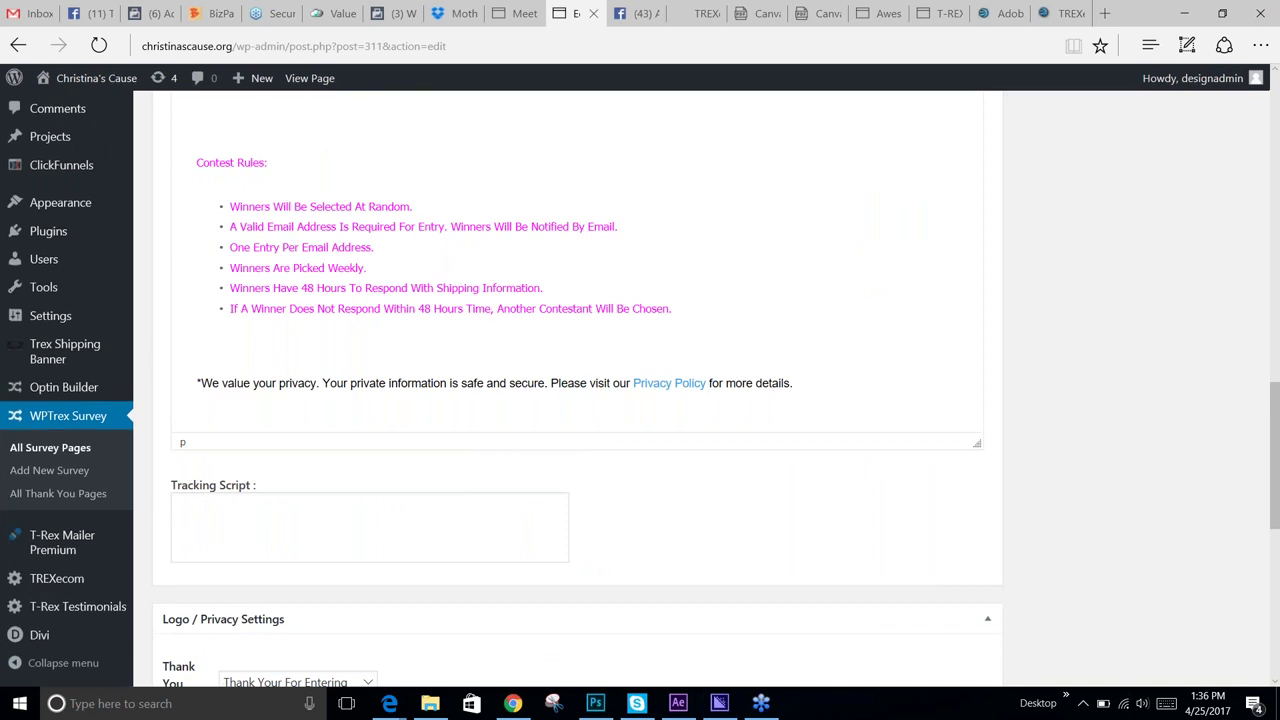
- Examine the survey's Logo / Privacy Settings, including thank-you page, submit button text, logo image and policy URLs
scroll(529, 434, down, 2)
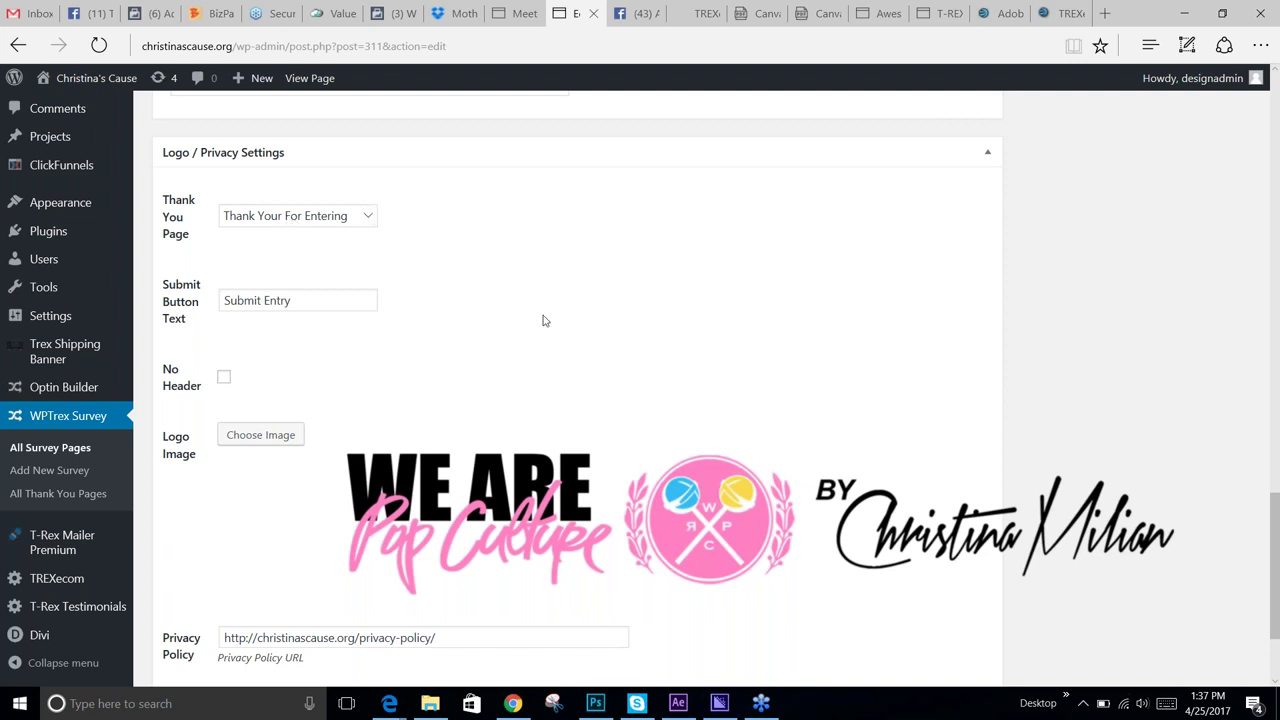
scroll(740, 274, down, 1)
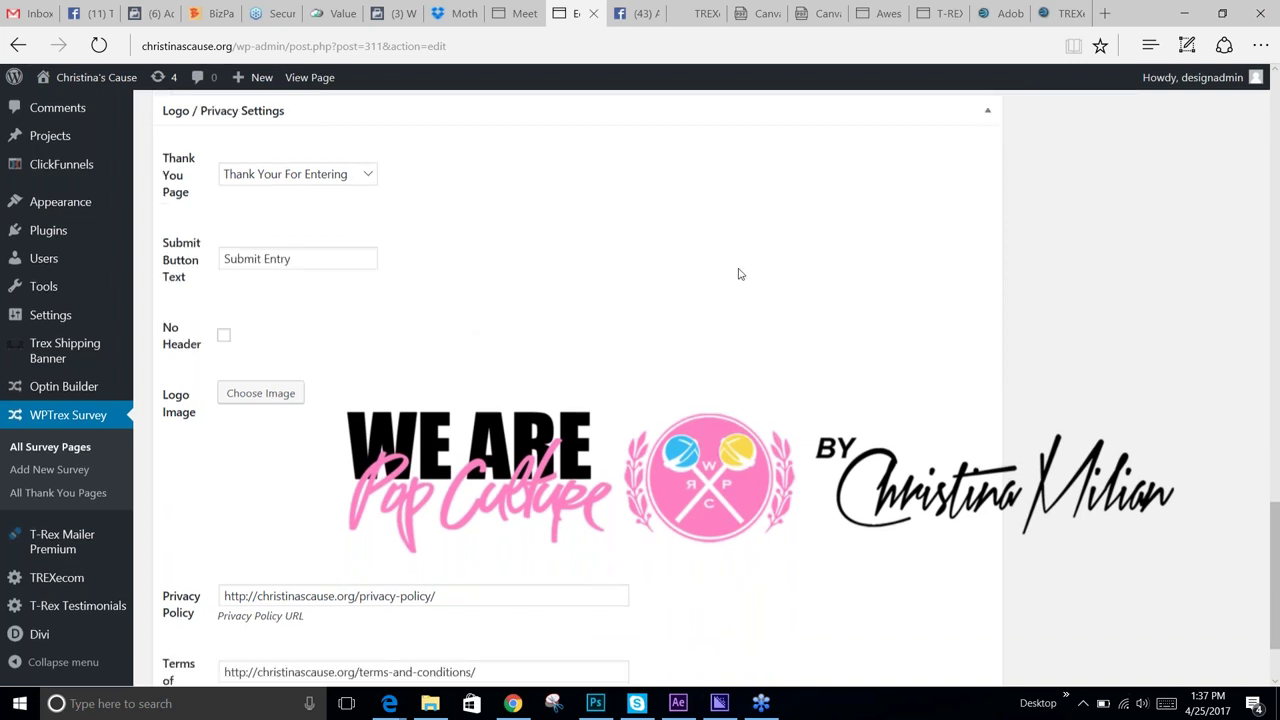
scroll(740, 274, down, 1)
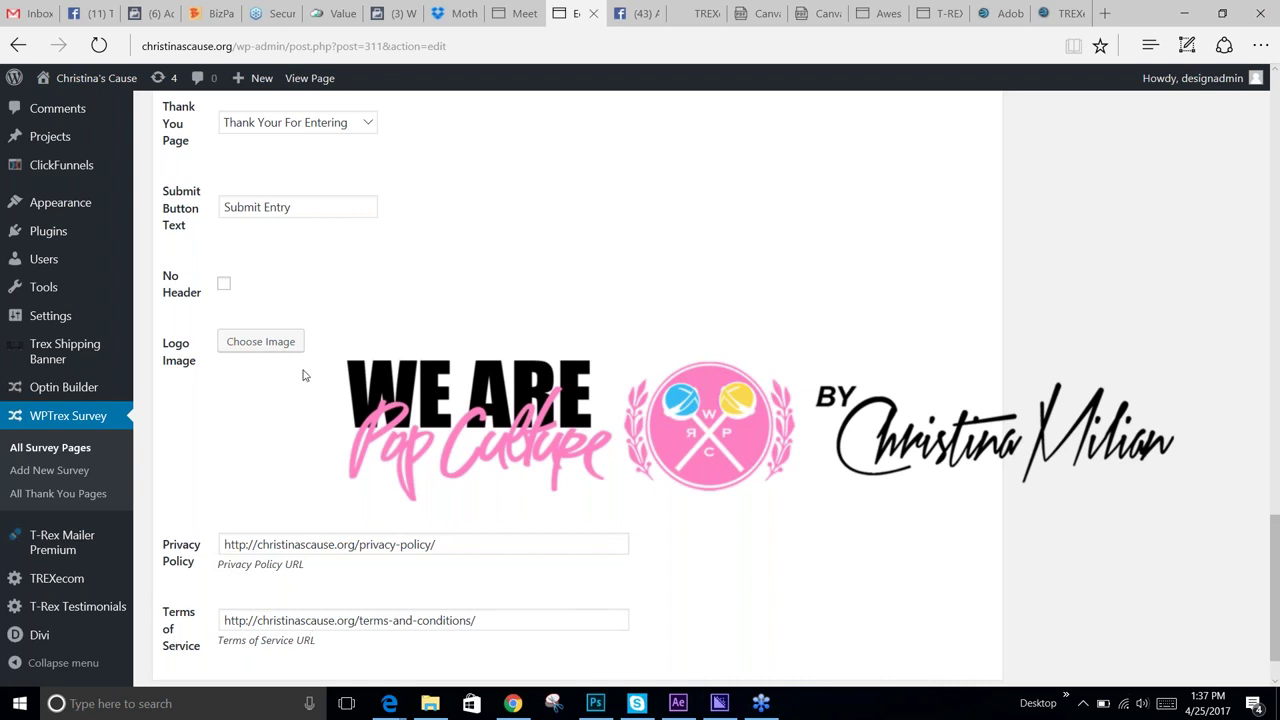
scroll(310, 374, up, 4)
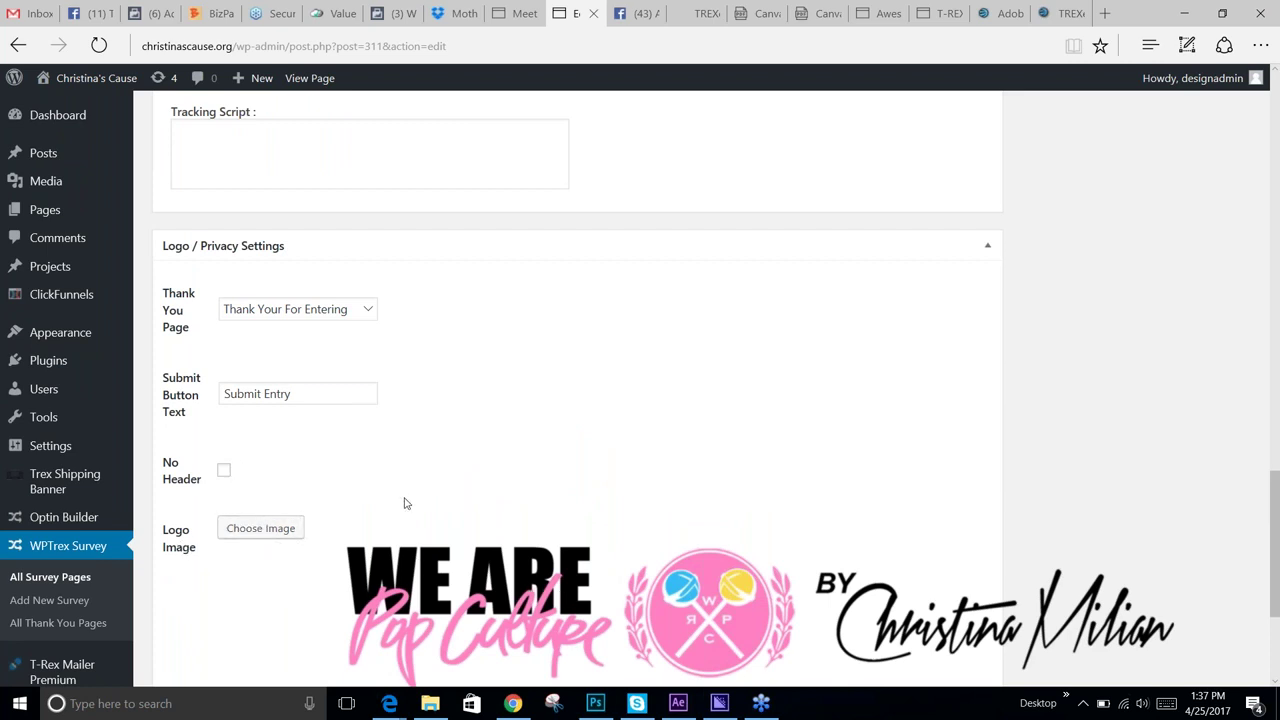
- Open the "Thank Your For Entering" thank-you page for editing and review its thank-you text
click(78, 625)
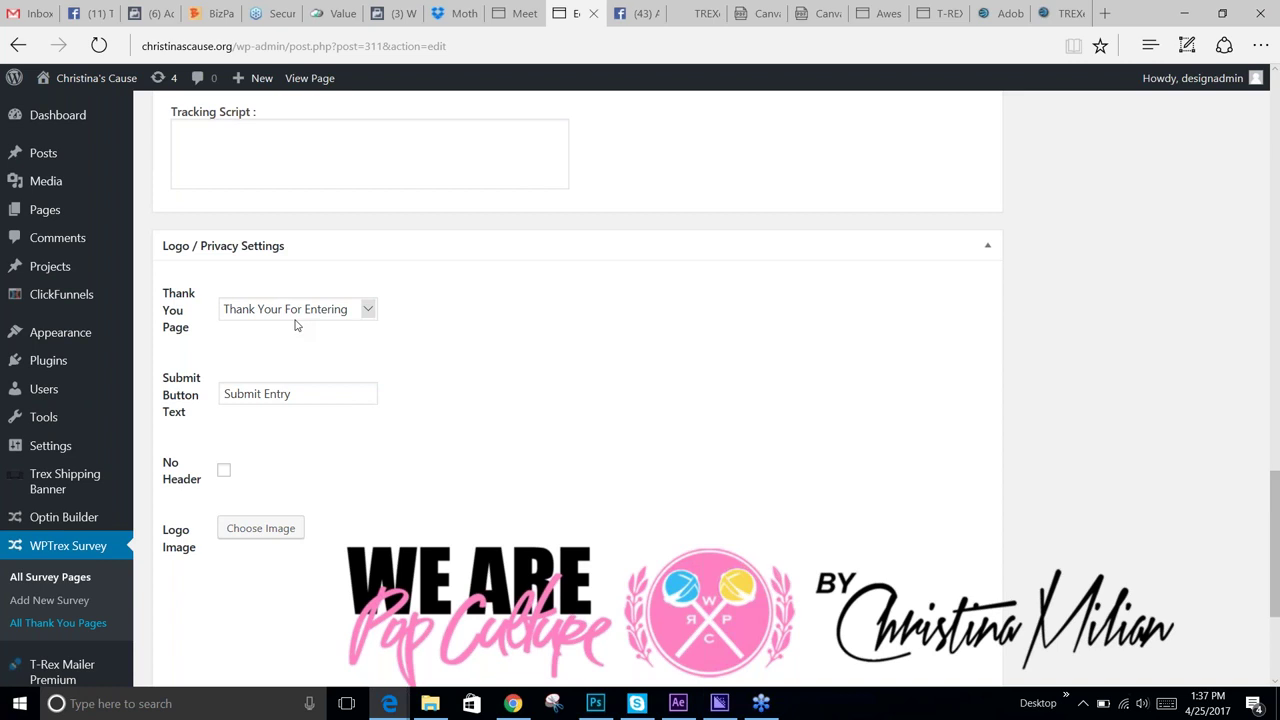
click(84, 626)
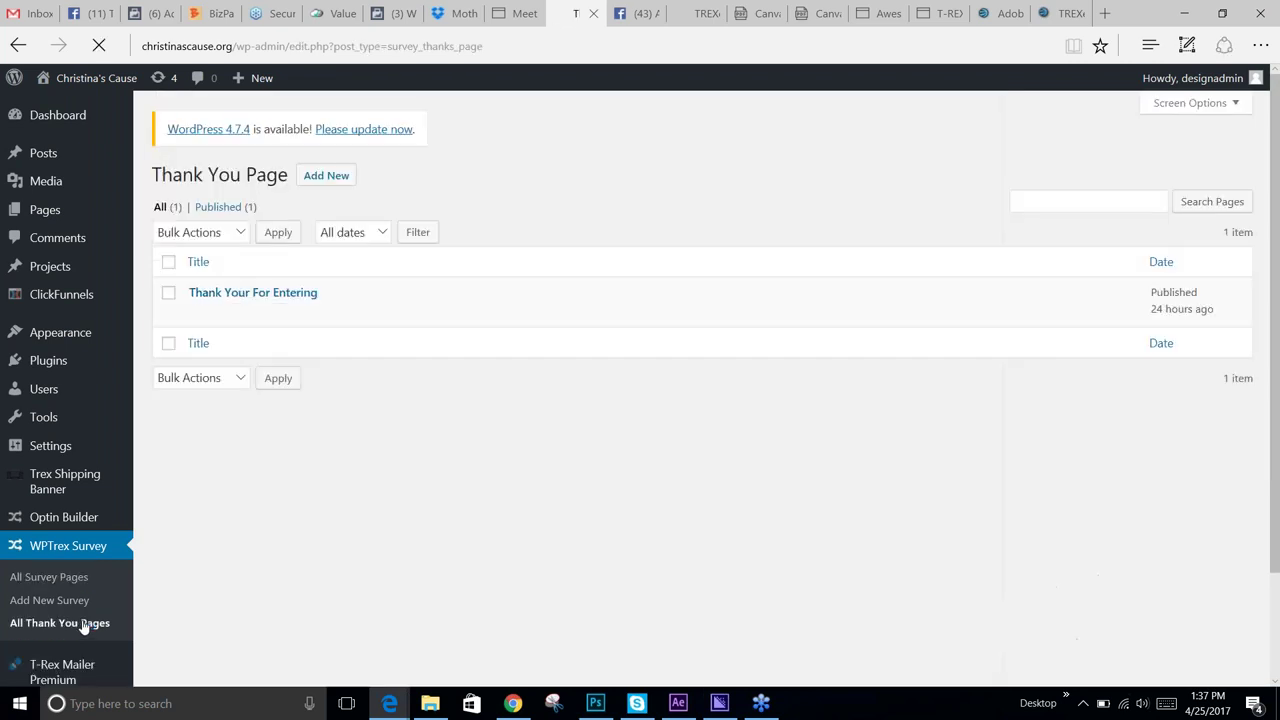
click(198, 313)
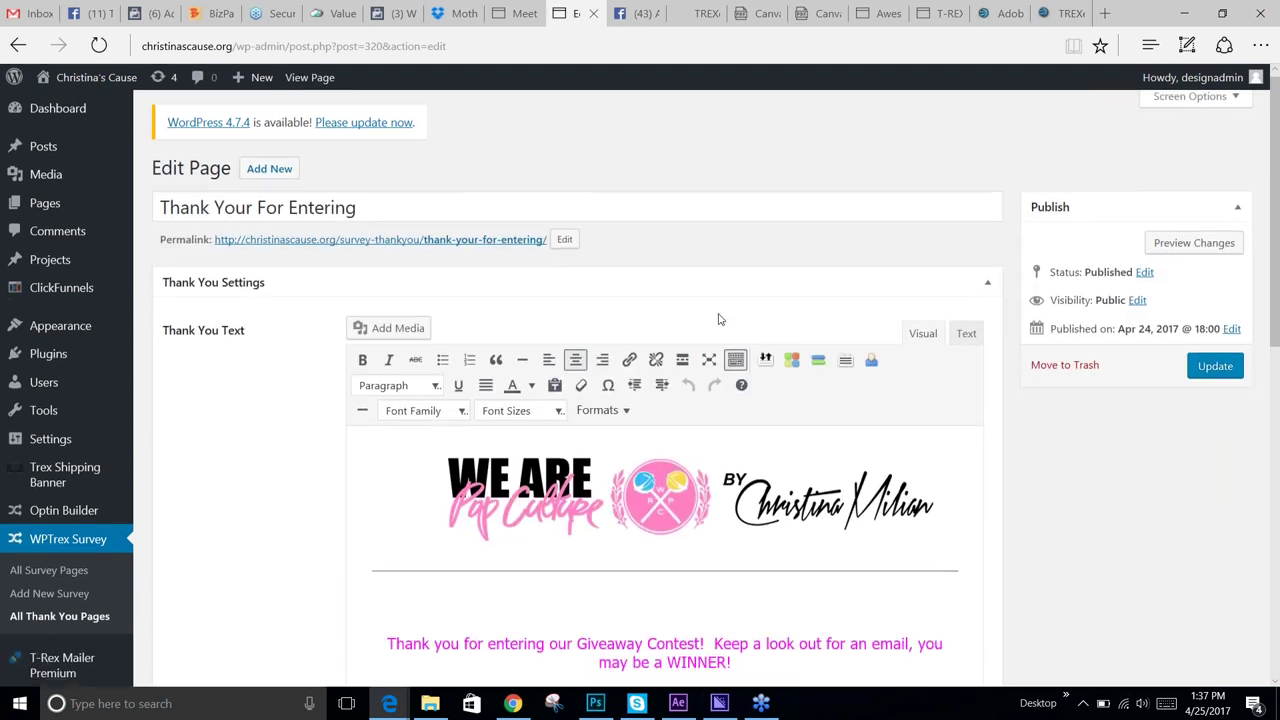
scroll(718, 319, down, 3)
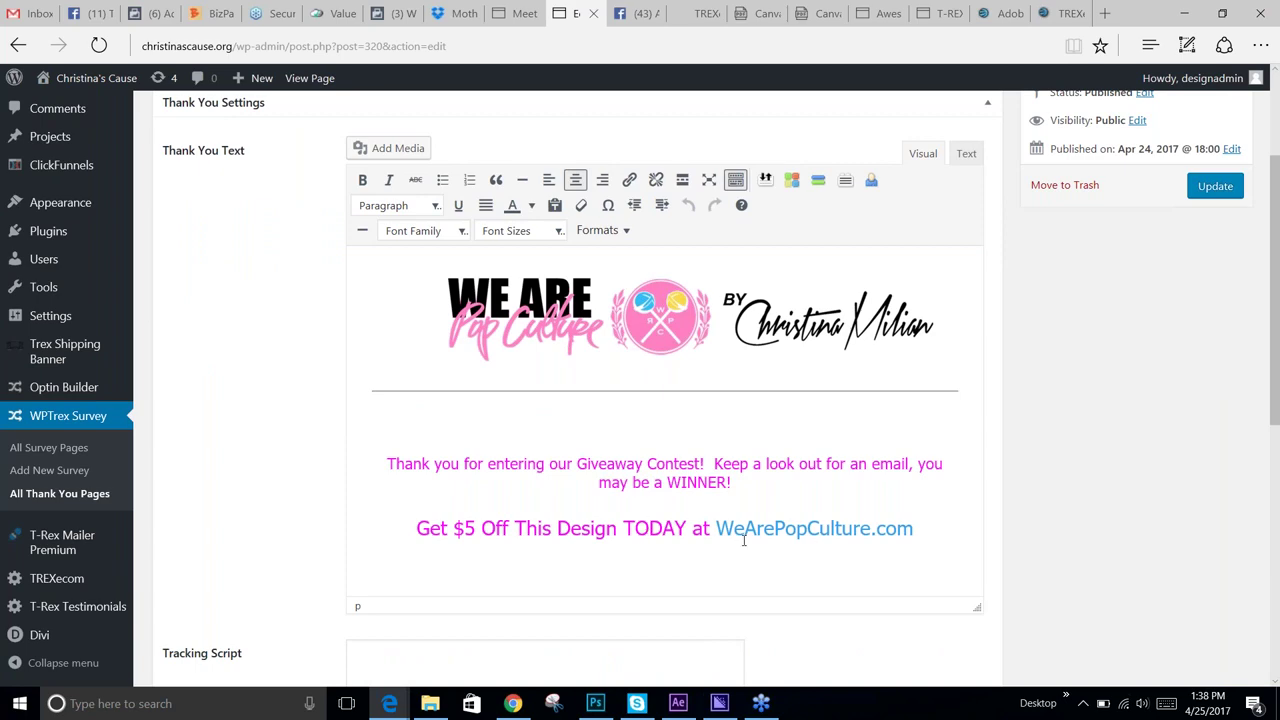
- Inspect the thank-you page's tracking script, redirect URL and delay time settings, highlighting the URL and delay values
scroll(785, 480, down, 5)
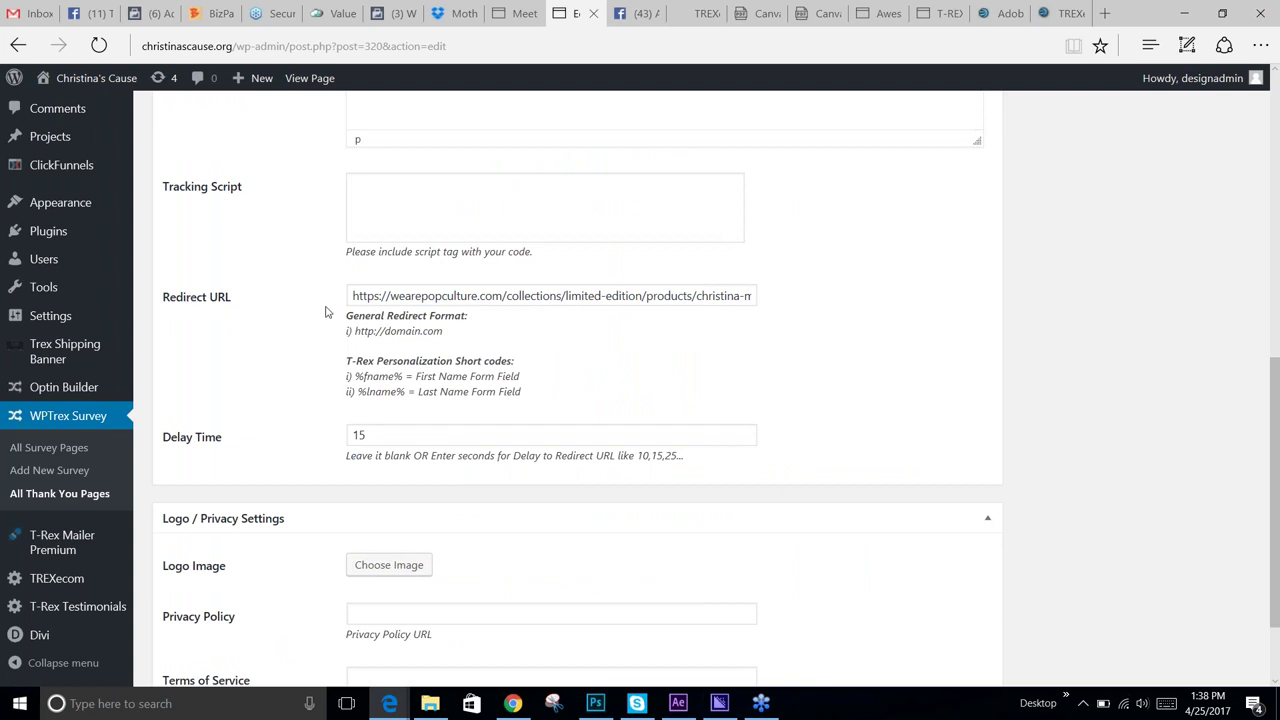
drag(364, 293, 826, 311)
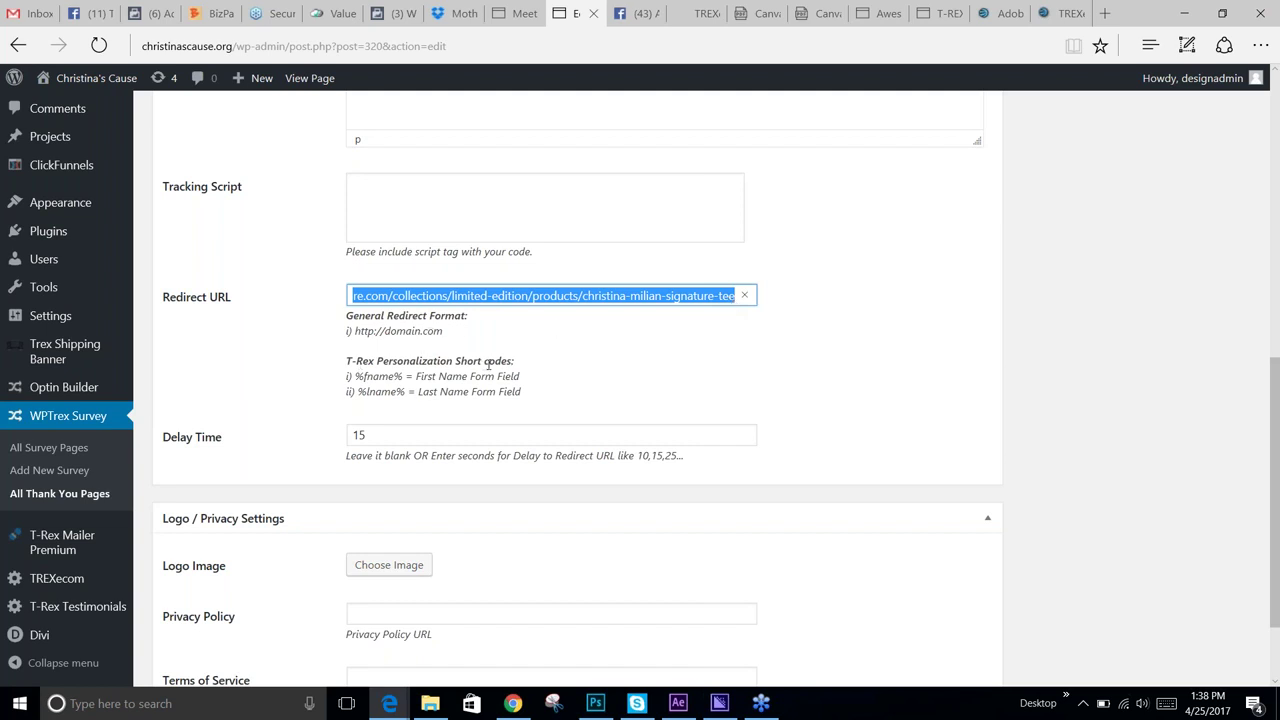
scroll(490, 366, down, 1)
scroll(490, 366, down, 1)
drag(377, 341, 353, 341)
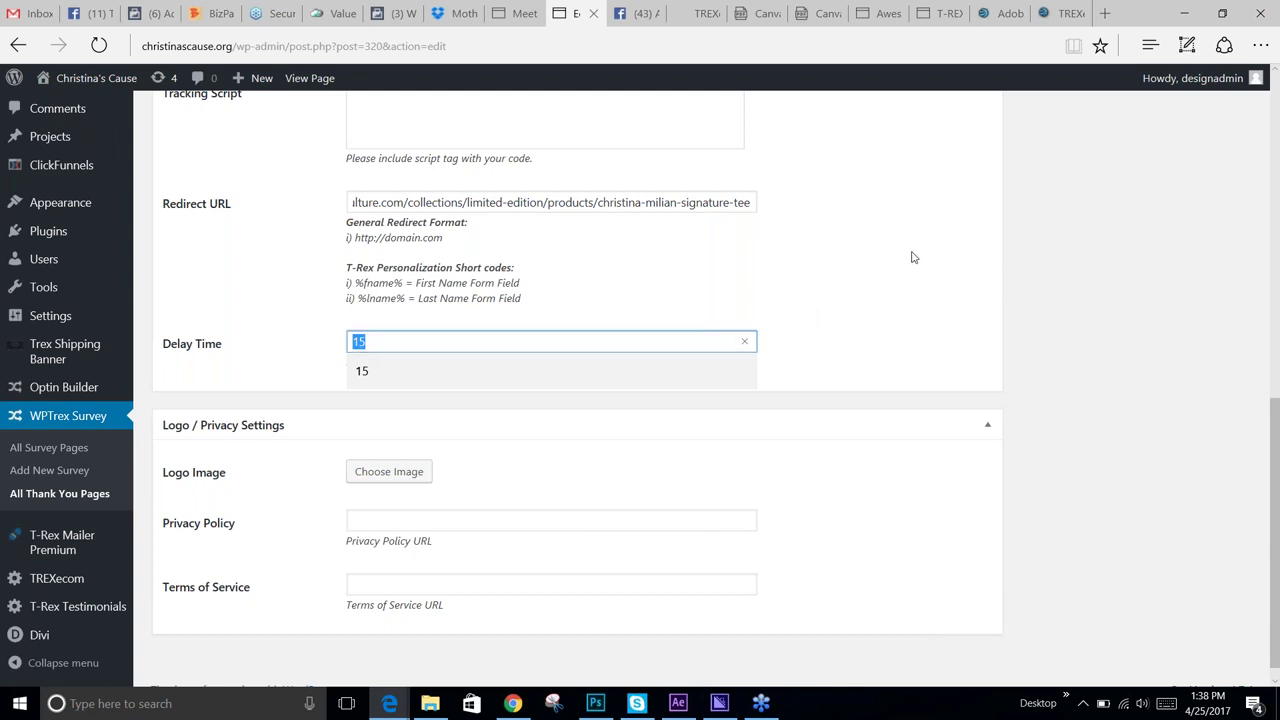
- Check the thank-you page's logo, privacy policy and terms of service fields, and return to its message
scroll(914, 257, down, 1)
scroll(912, 258, down, 1)
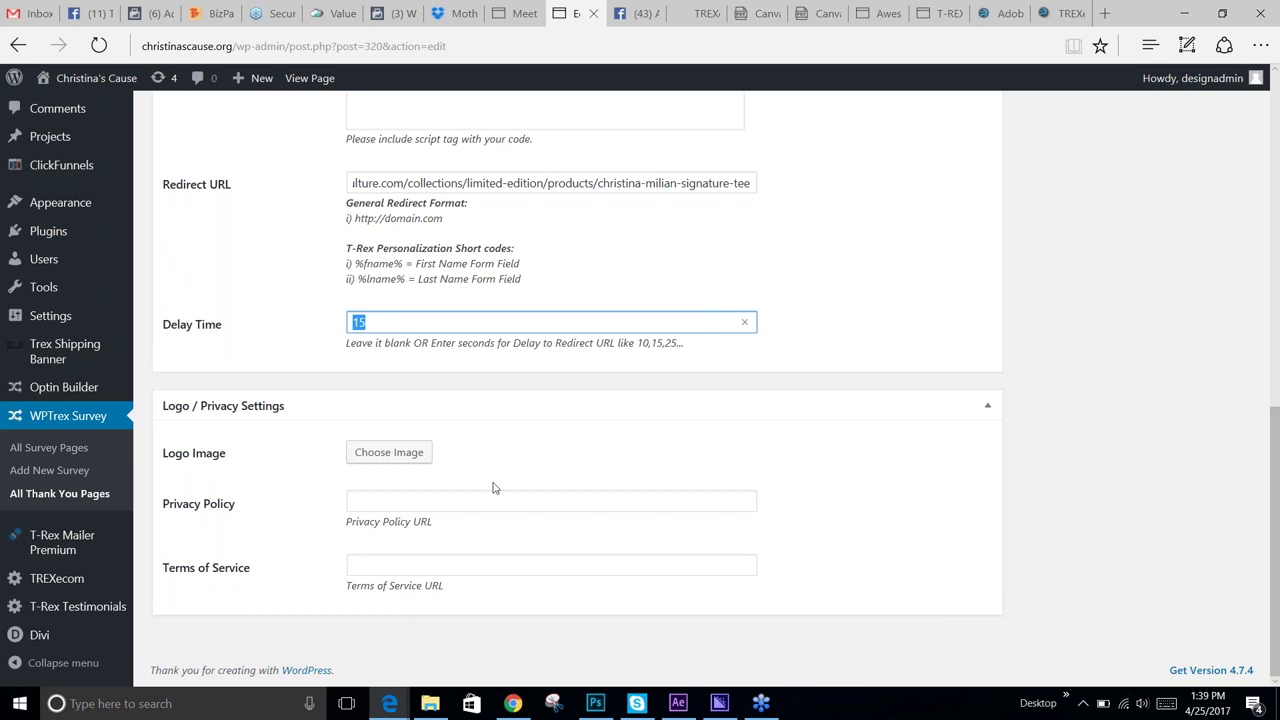
scroll(491, 486, up, 2)
scroll(563, 417, up, 10)
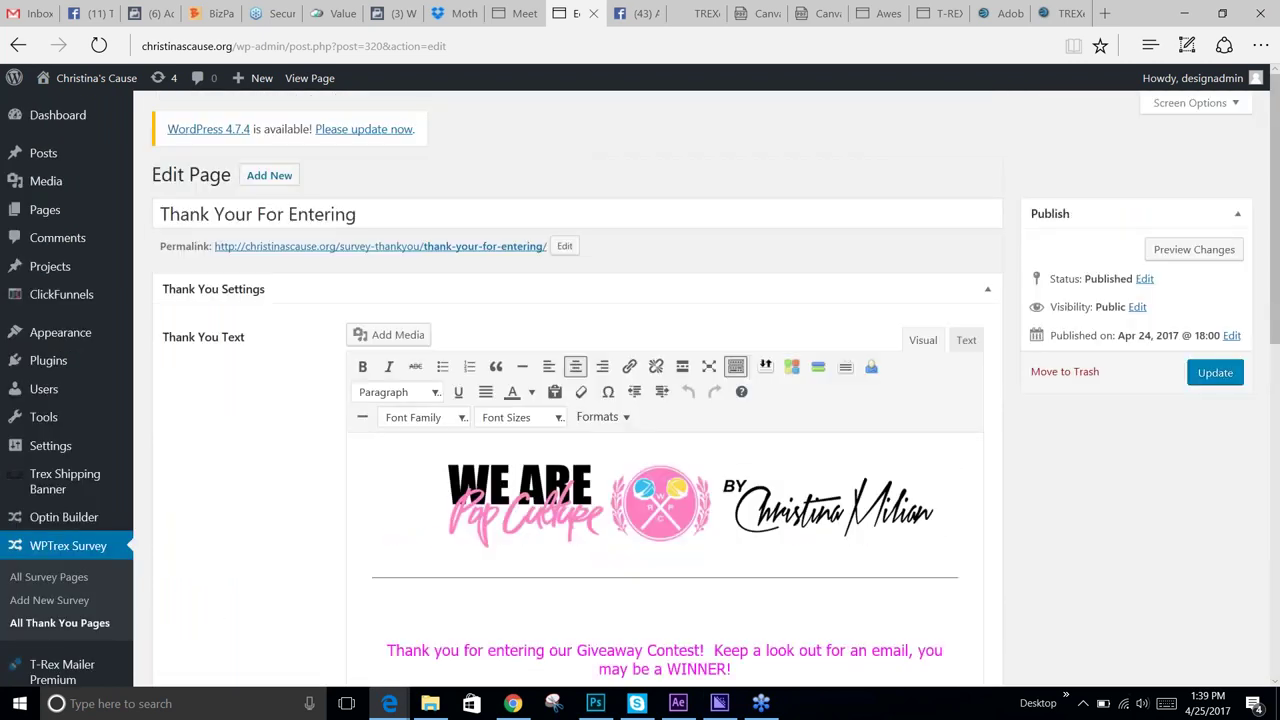
scroll(266, 386, down, 5)
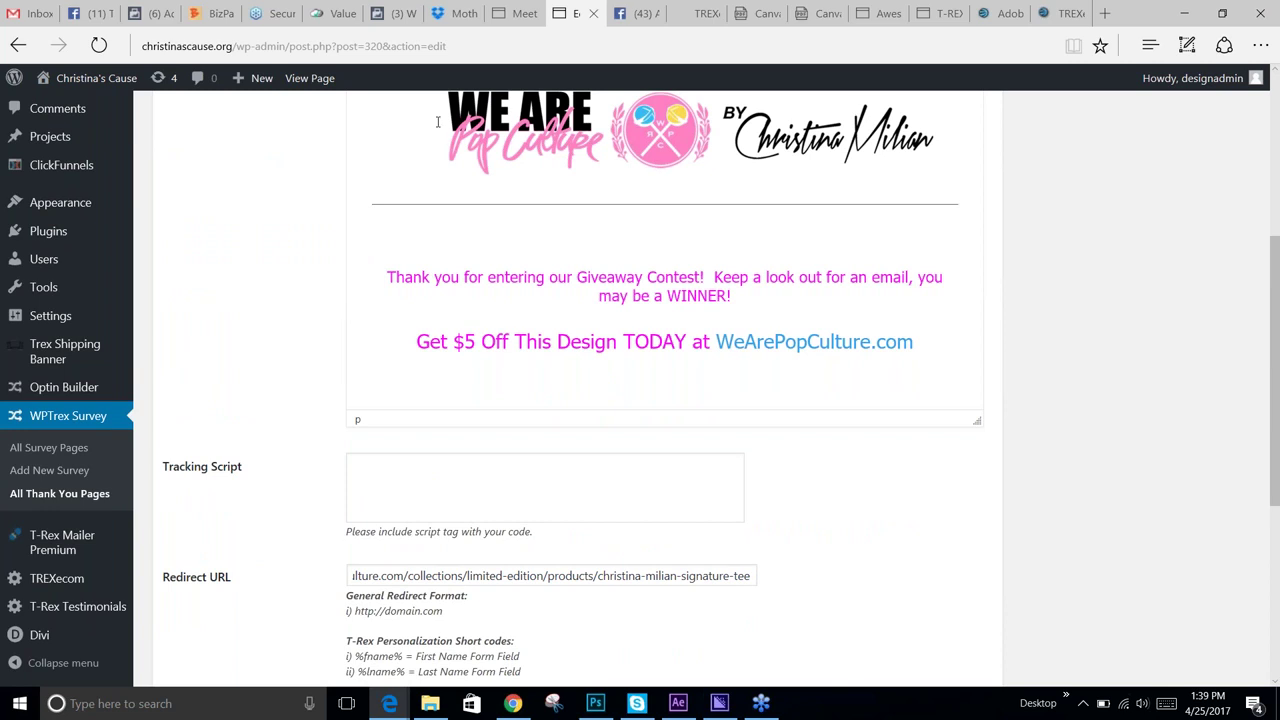
- Switch to Facebook Ads Manager and view the campaign list for the Christina's Cause account
click(520, 14)
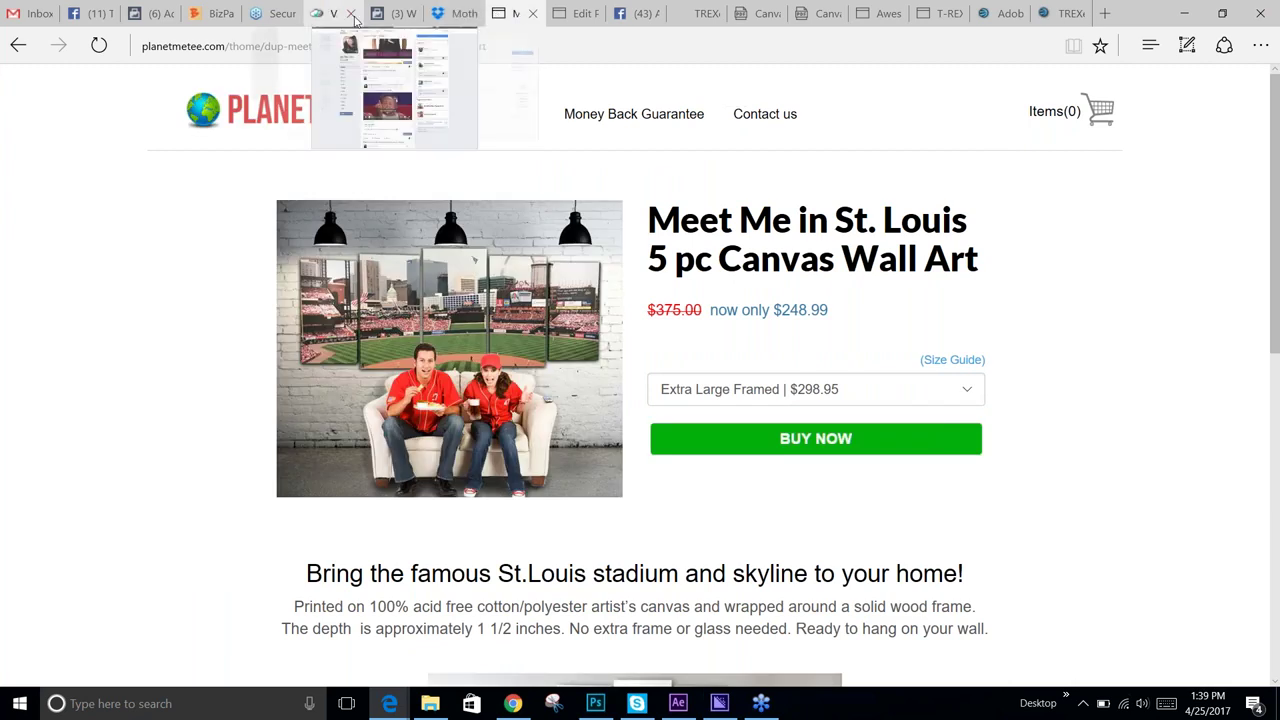
mouse_move(387, 20)
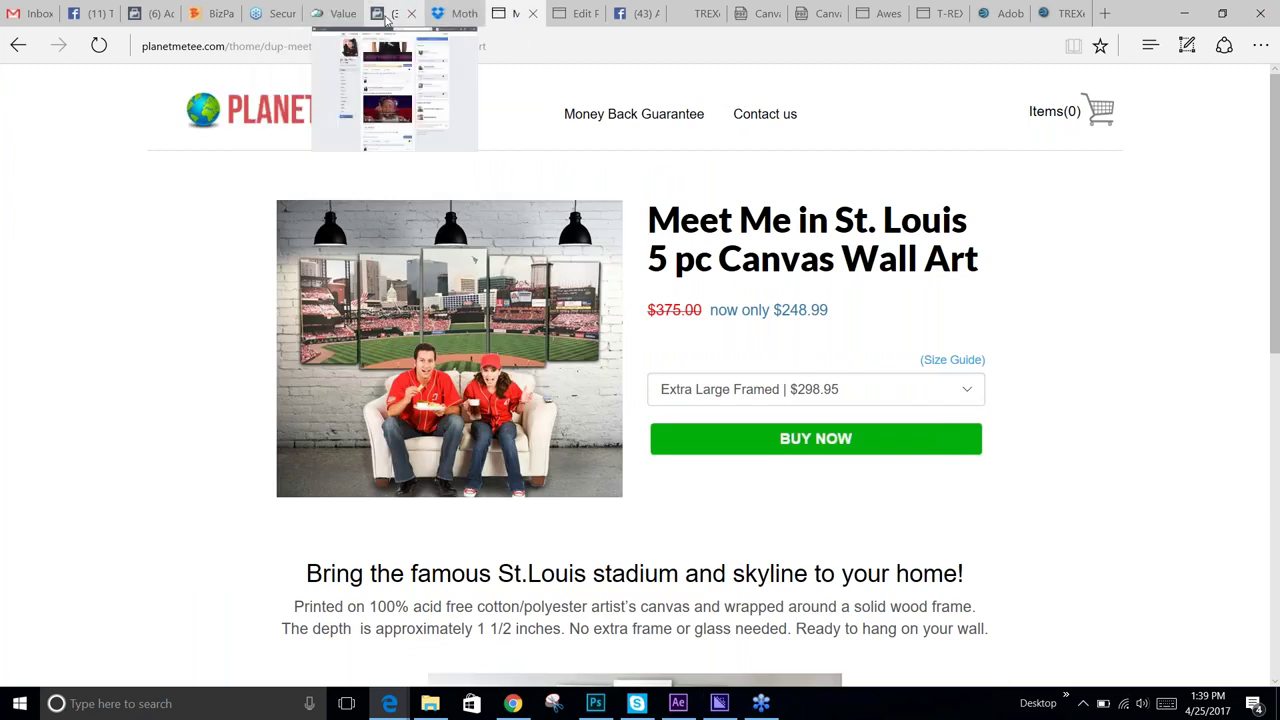
click(620, 14)
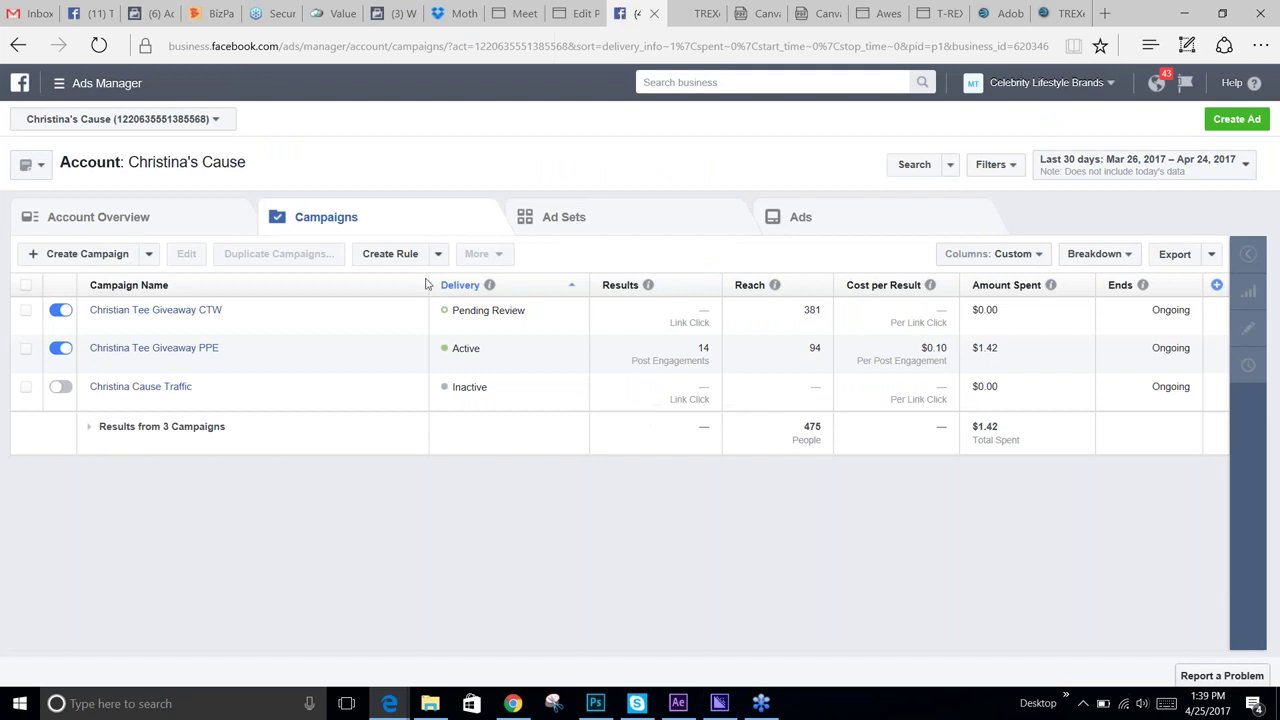
click(345, 222)
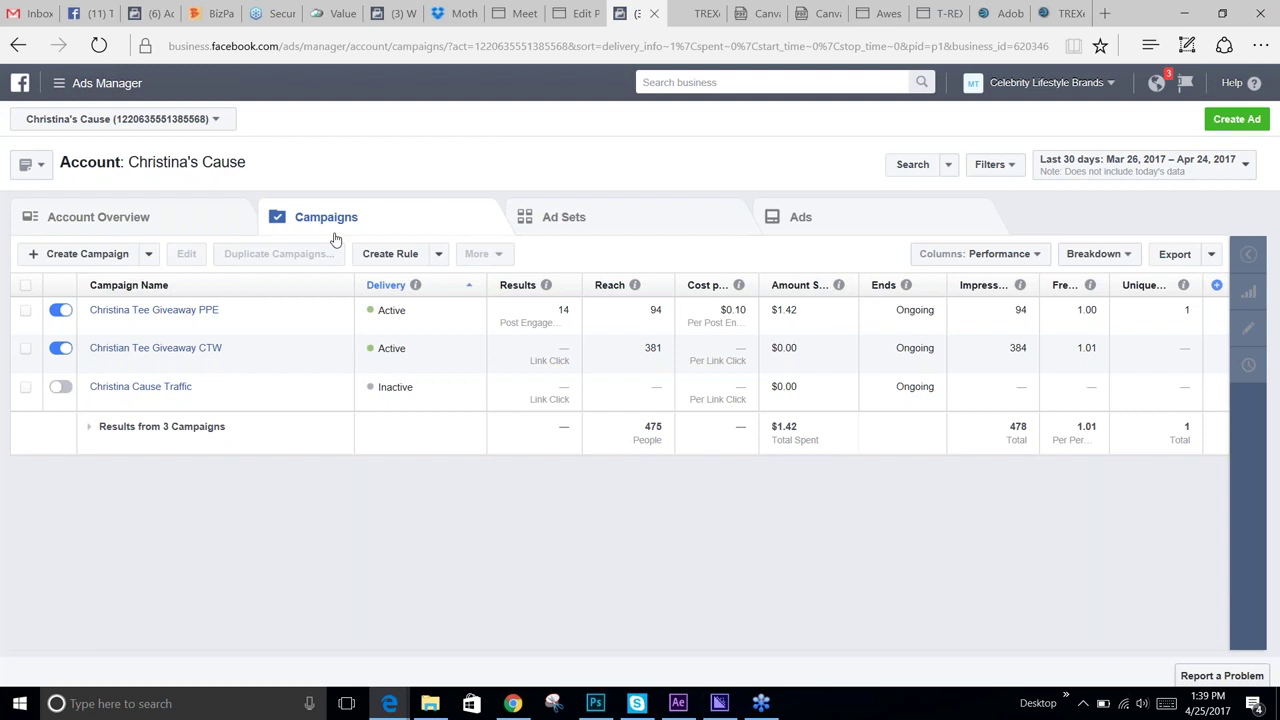
mouse_move(300, 315)
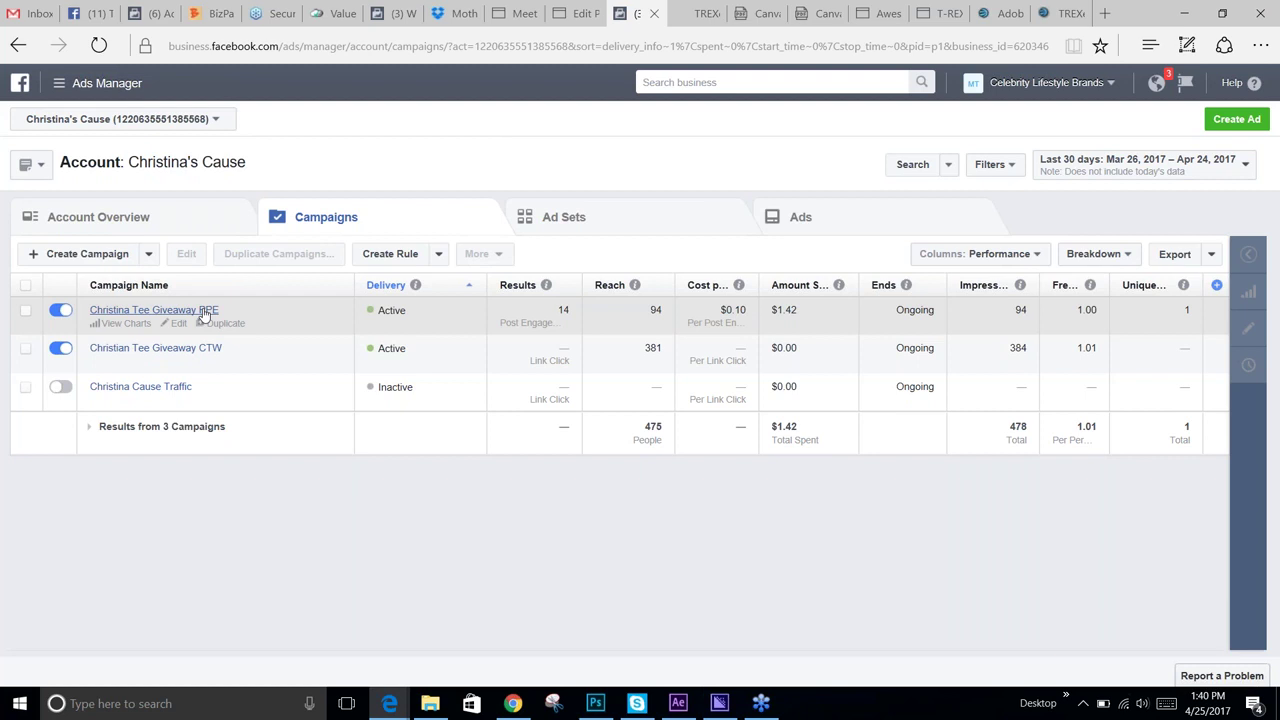
- Open the Christina Tee Giveaway PPE campaign's "Layered With Purchase Behavior" ad set for editing and examine its Facebook and Instagram placements
click(204, 311)
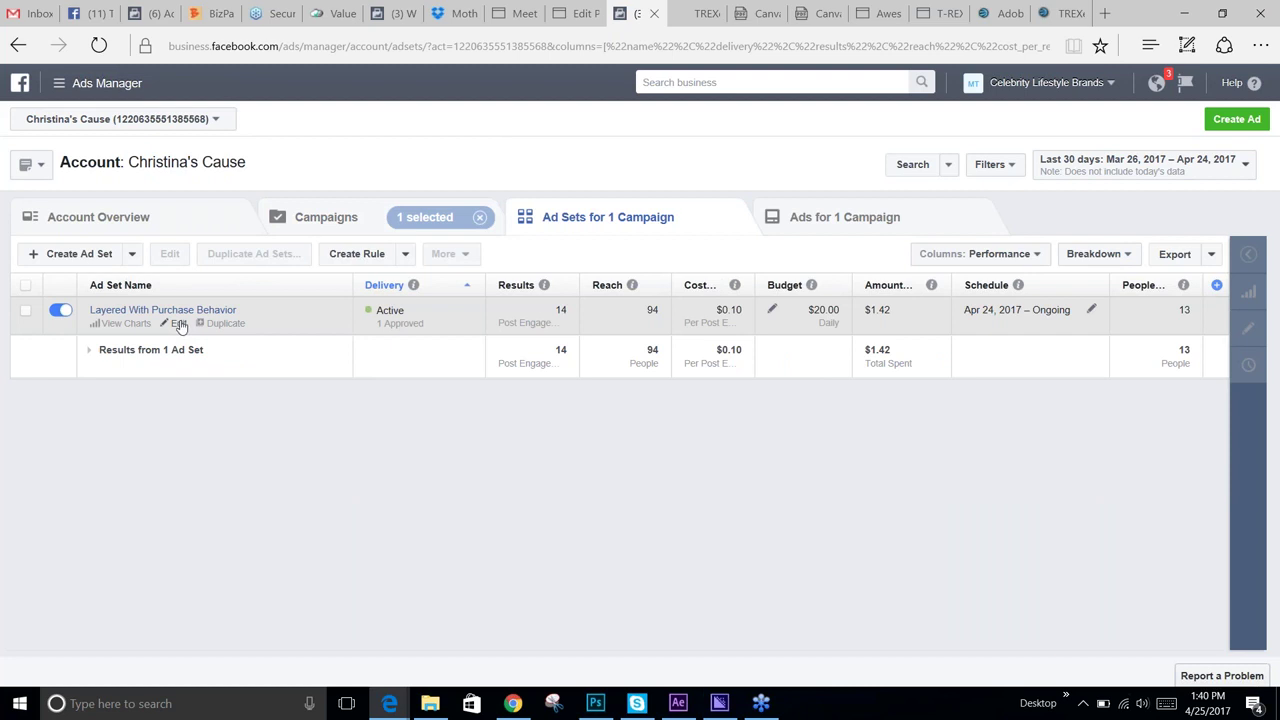
click(178, 324)
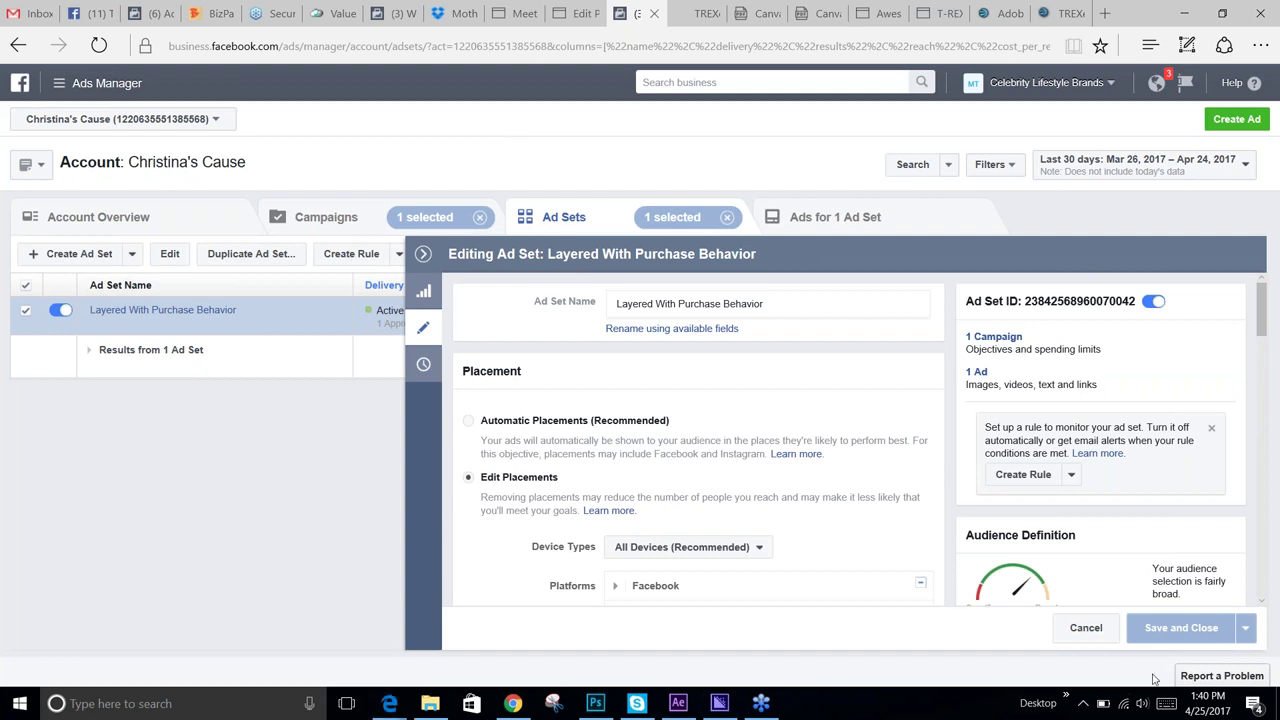
drag(1261, 311, 1259, 331)
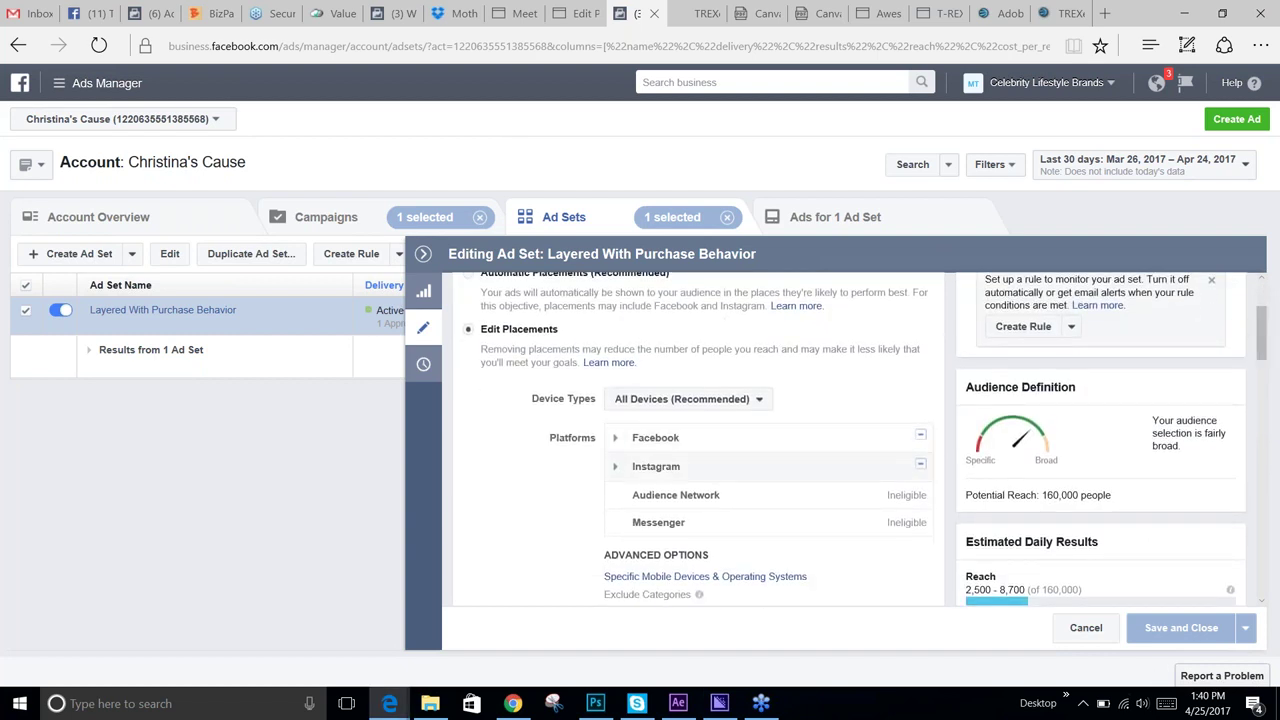
mouse_move(676, 468)
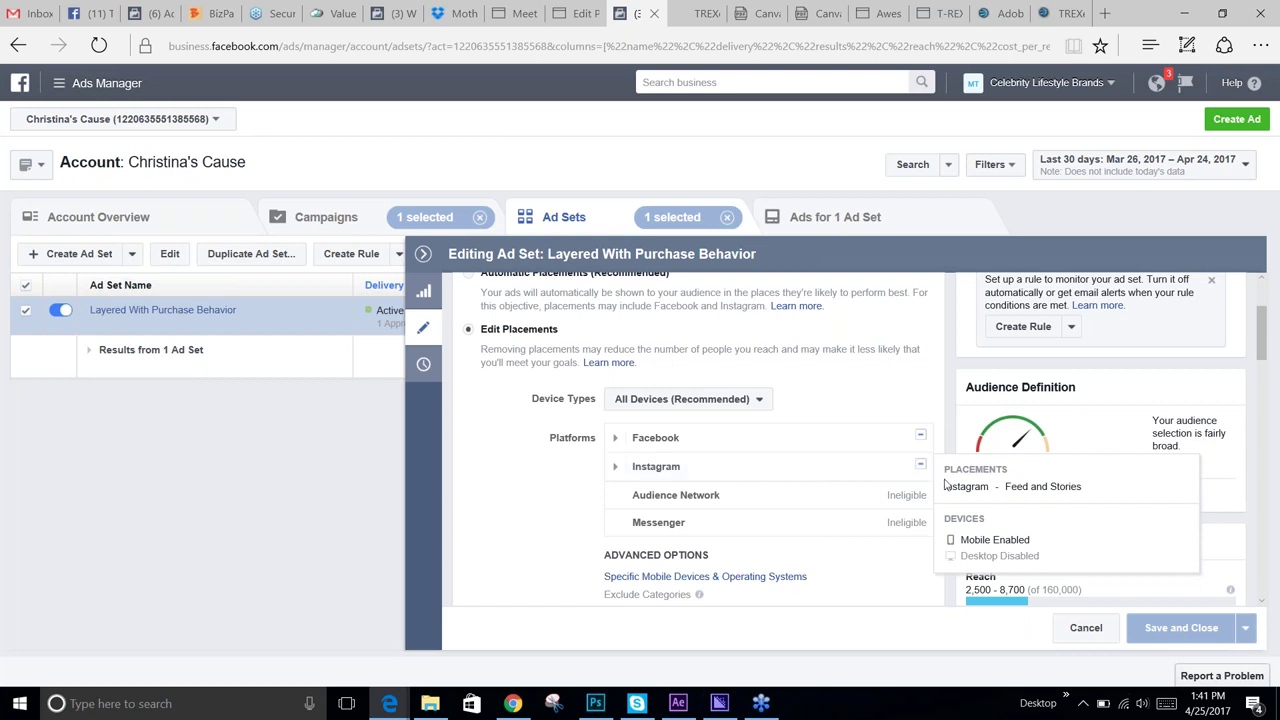
- Examine the ad set's daily budget and schedule, then its location, age and gender audience settings
scroll(780, 468, down, 1)
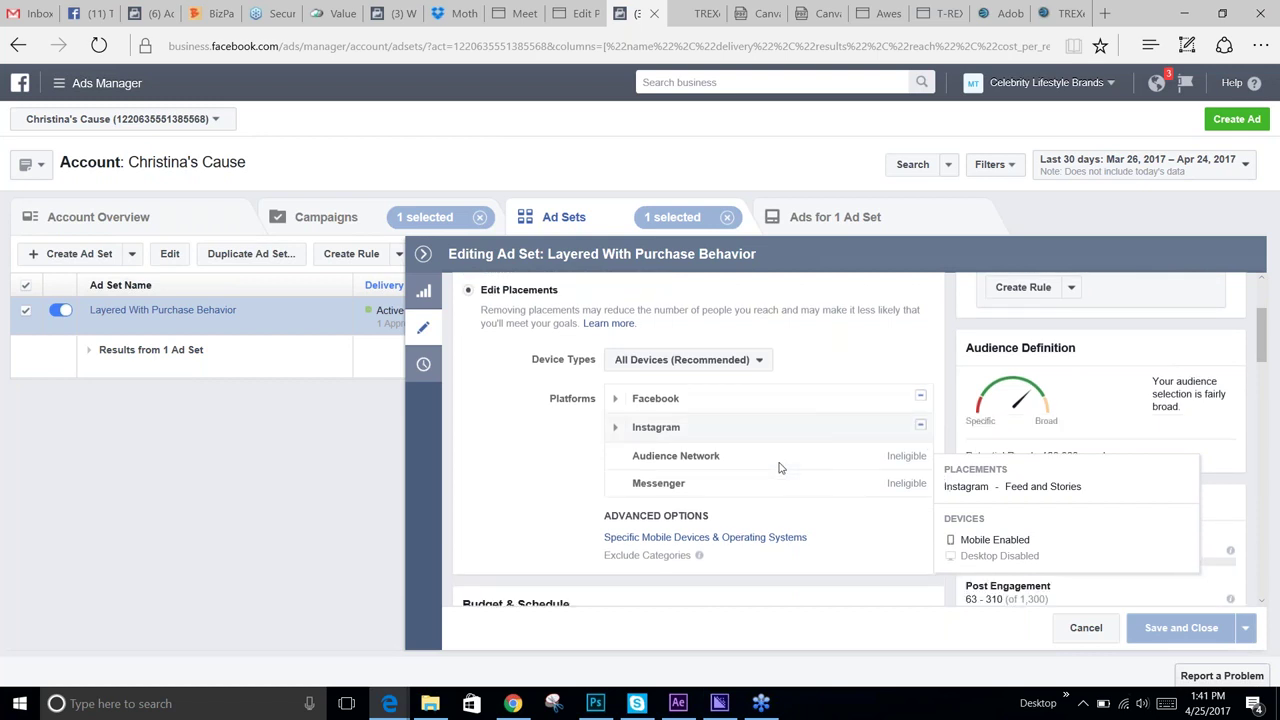
scroll(780, 468, down, 5)
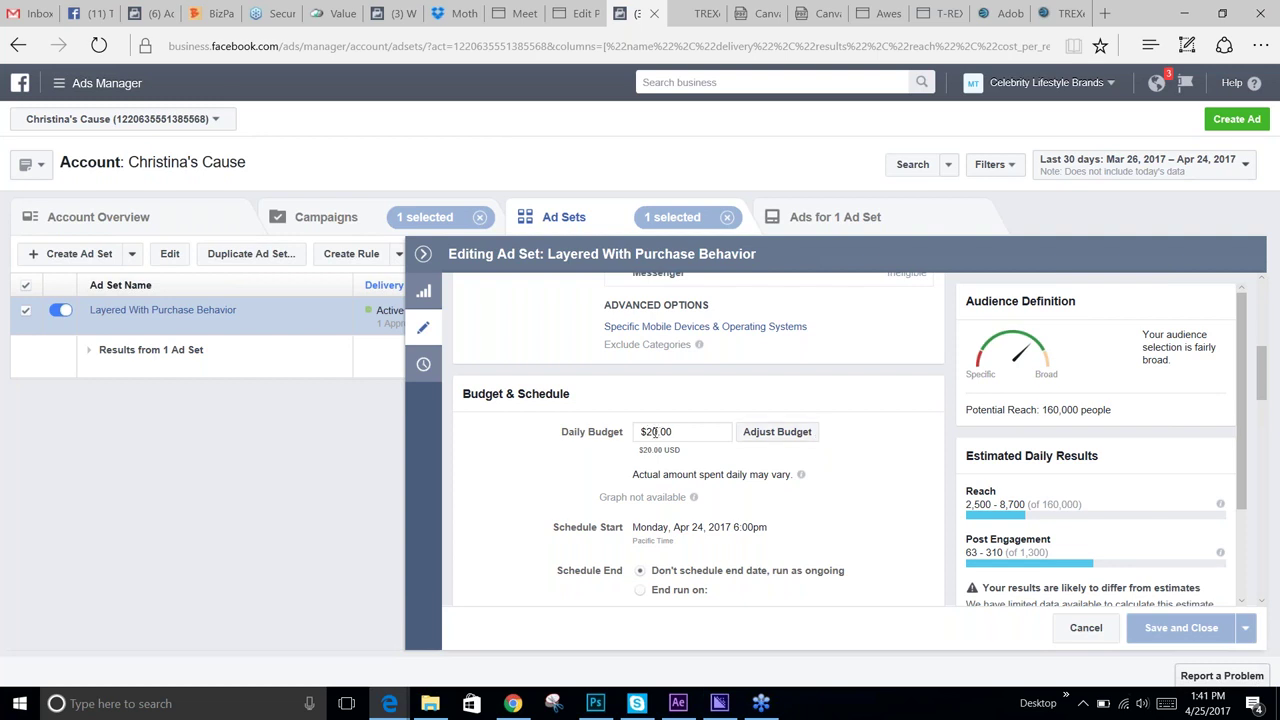
scroll(813, 423, down, 4)
scroll(700, 440, down, 8)
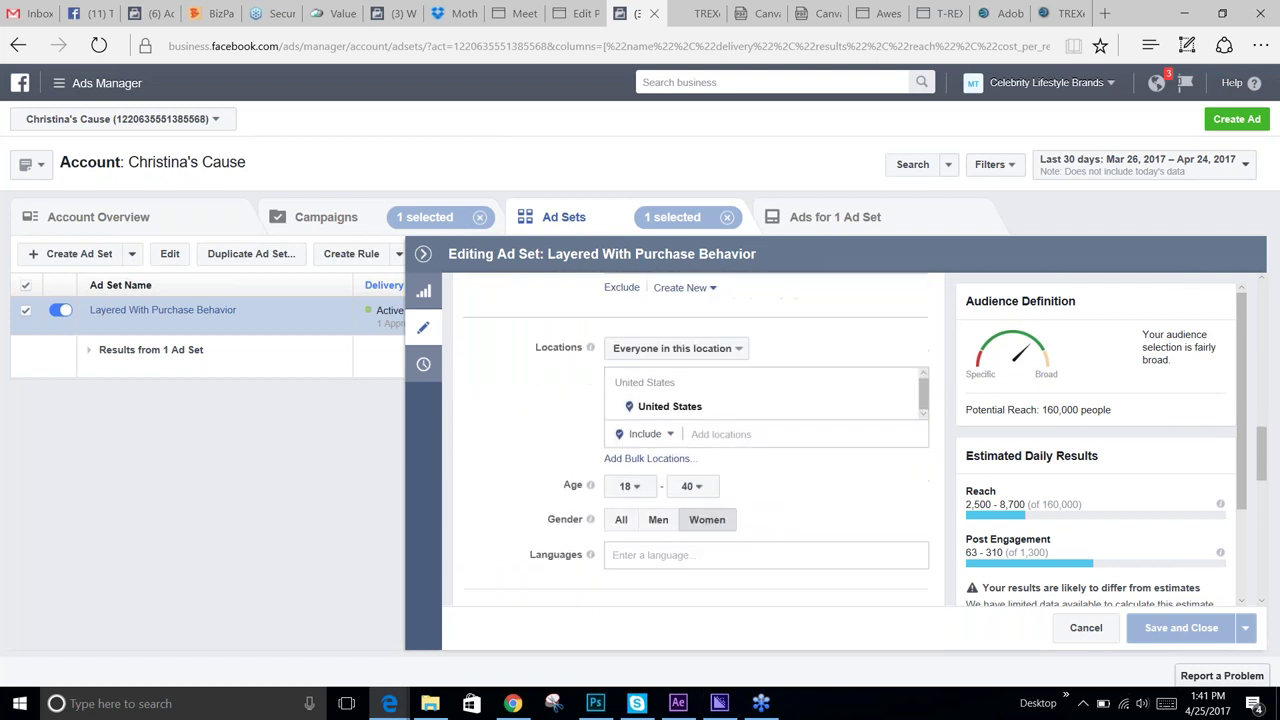
scroll(805, 427, down, 1)
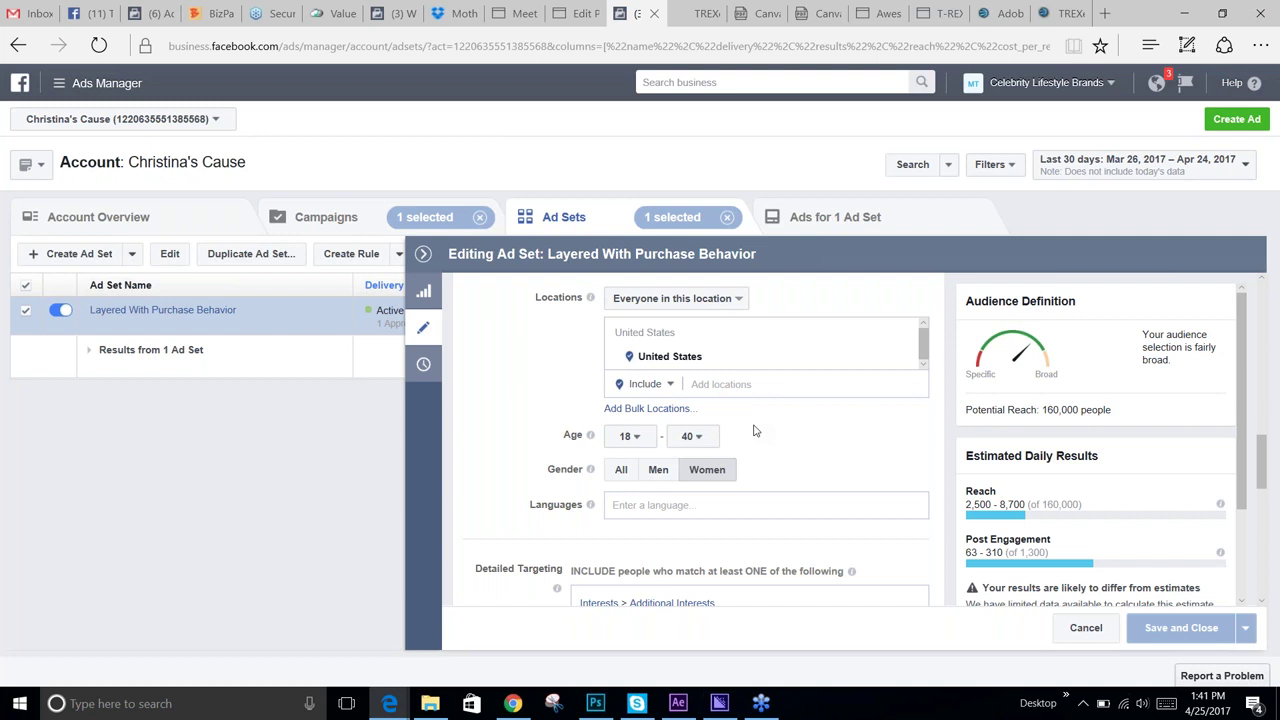
mouse_move(600, 434)
- Examine the detailed targeting's included interest and the purchase behaviors that people must also match
scroll(843, 429, down, 3)
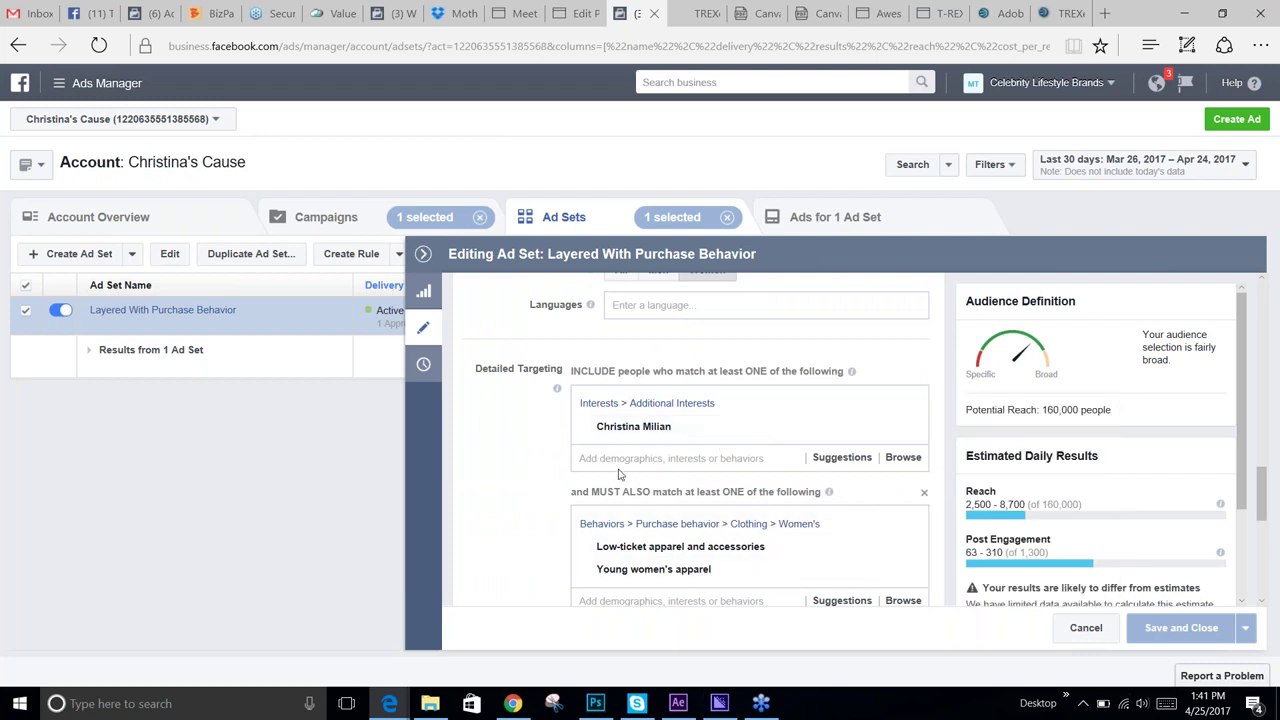
scroll(517, 470, down, 1)
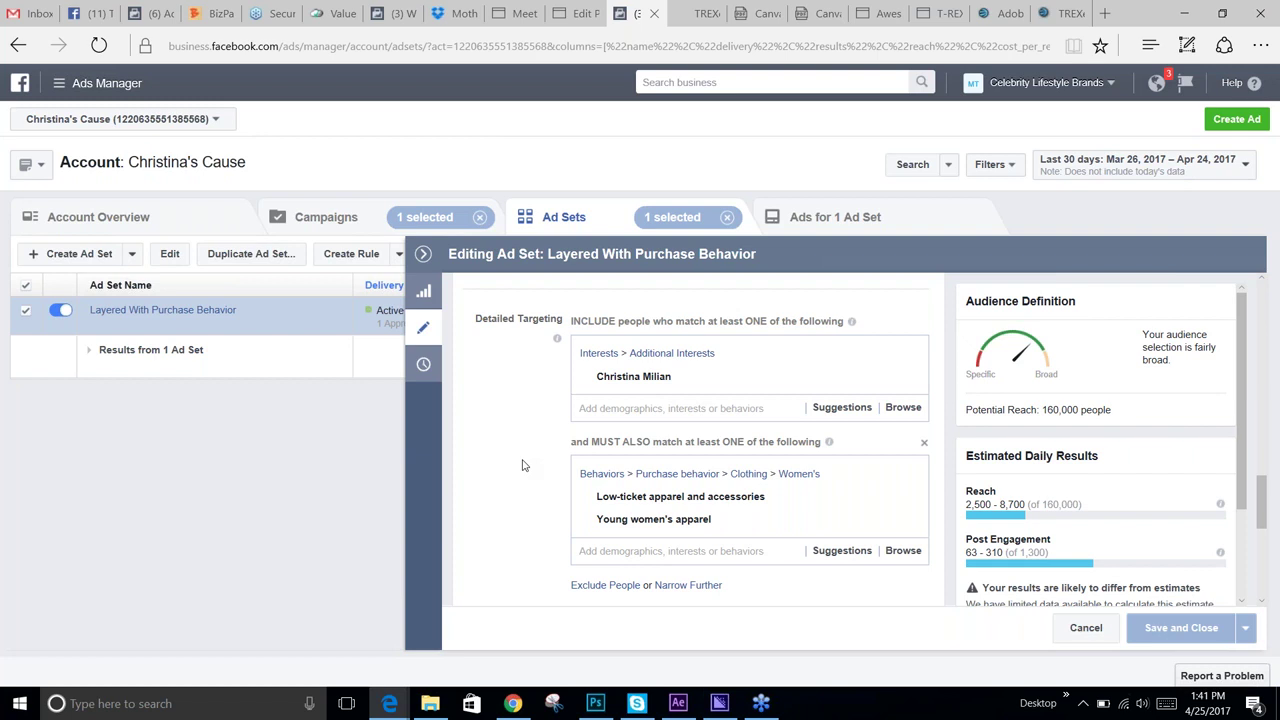
mouse_move(678, 502)
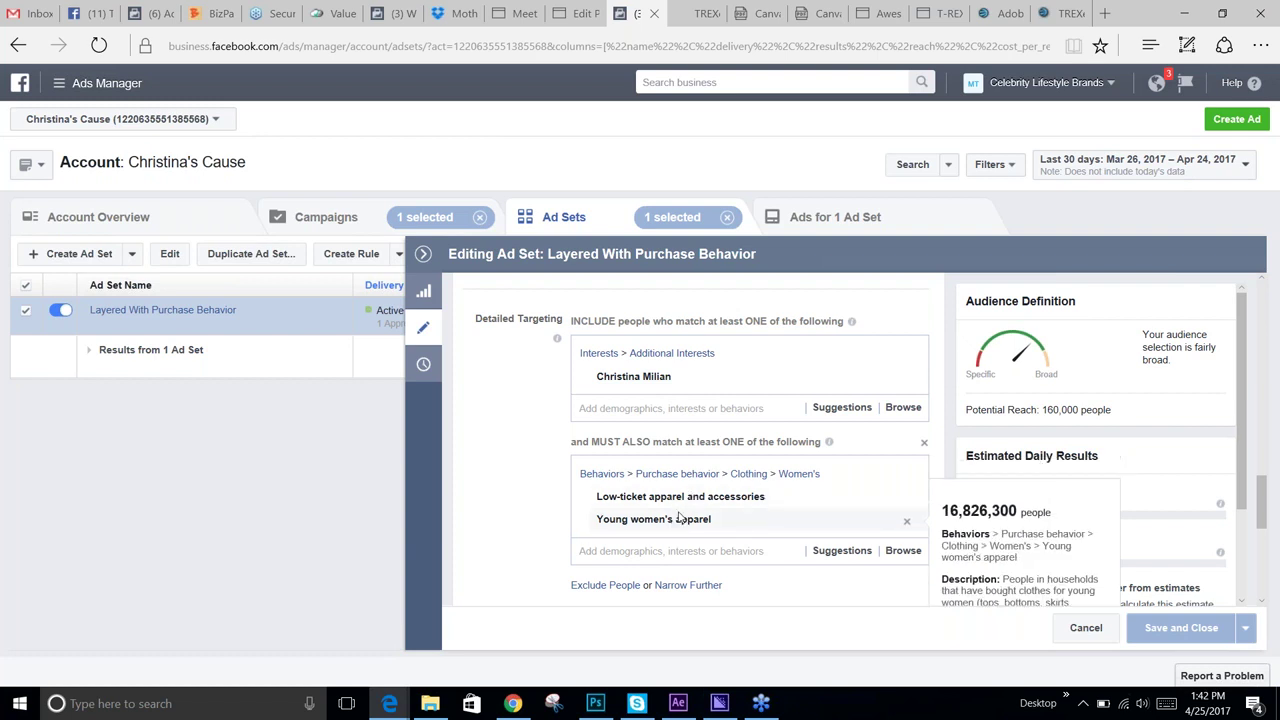
mouse_move(650, 382)
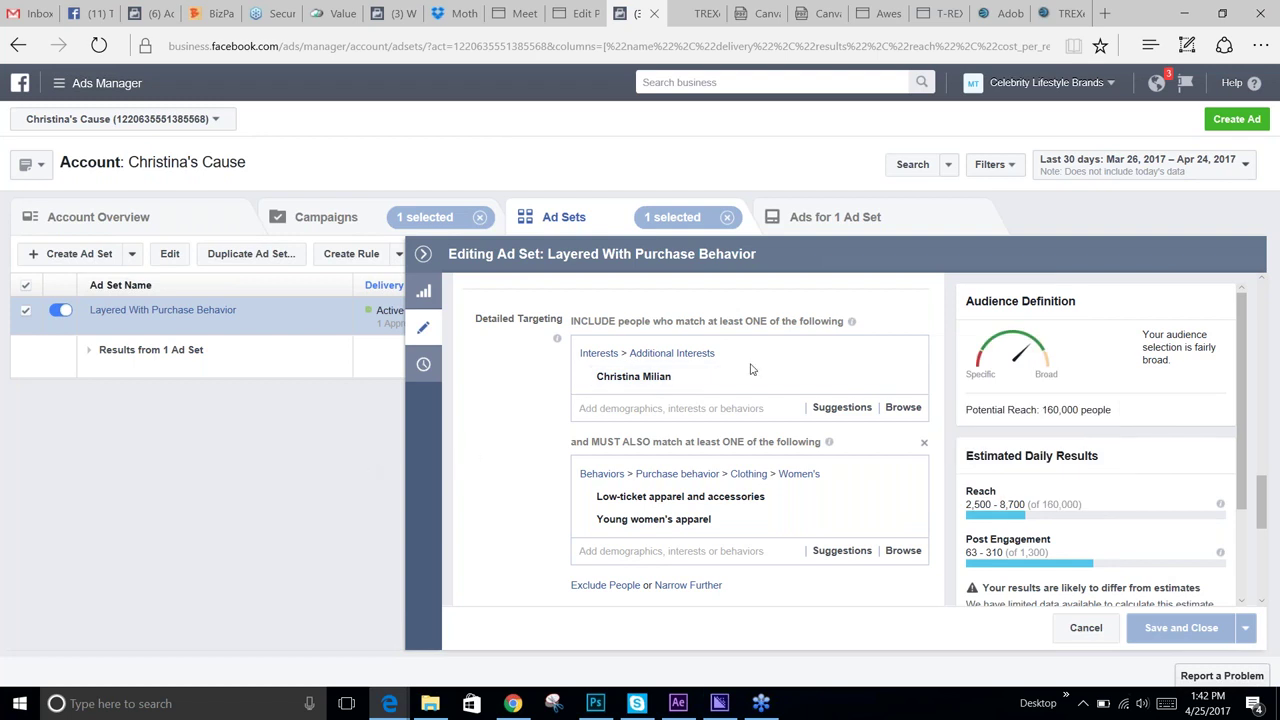
scroll(750, 372, up, 2)
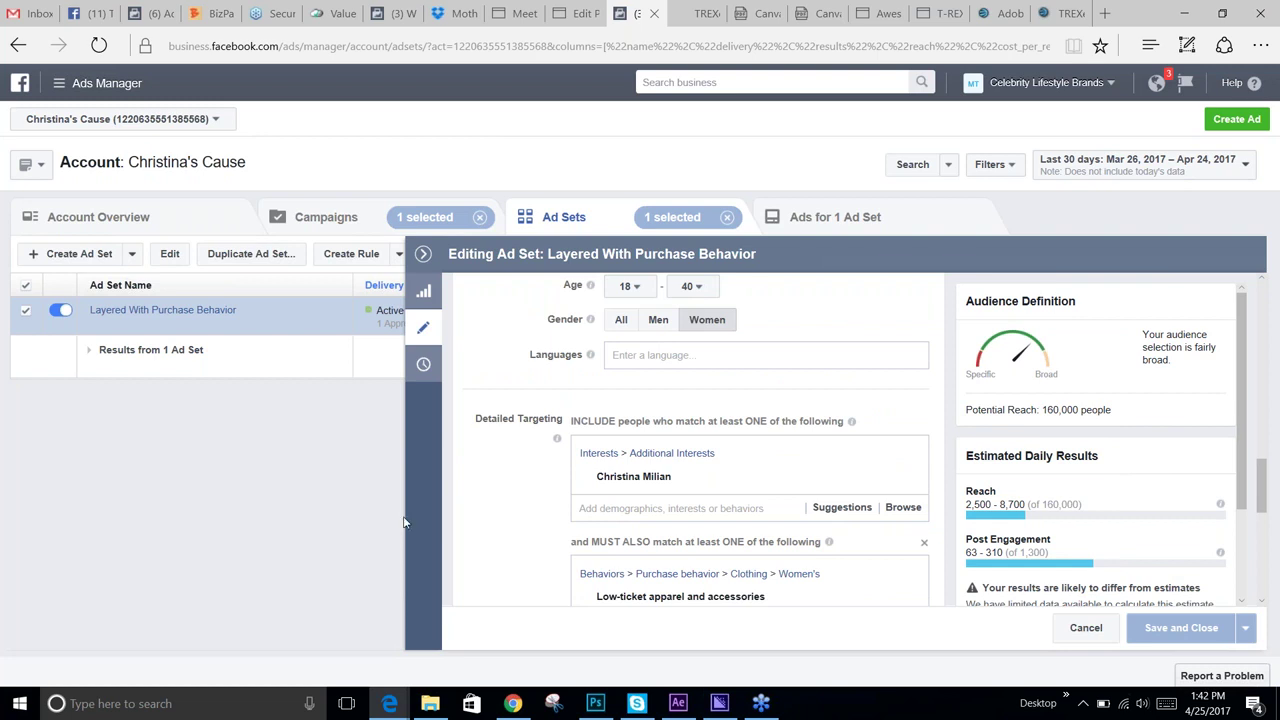
scroll(414, 514, down, 3)
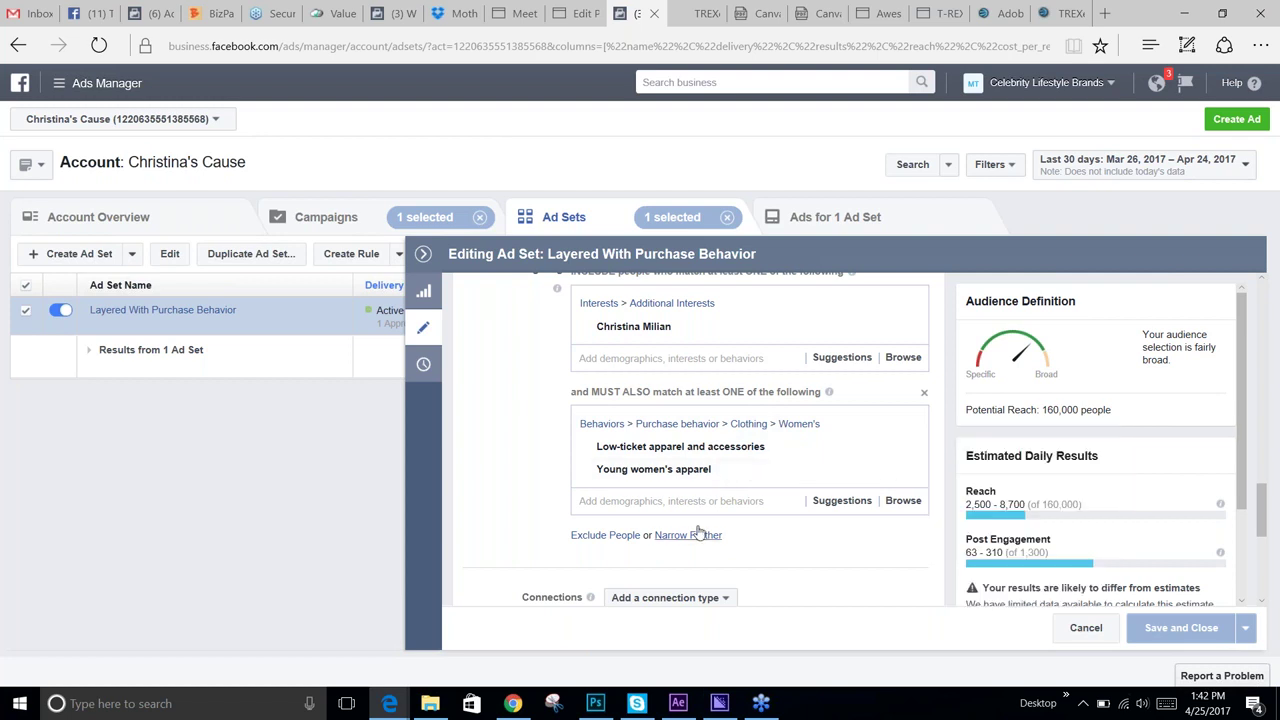
mouse_move(655, 452)
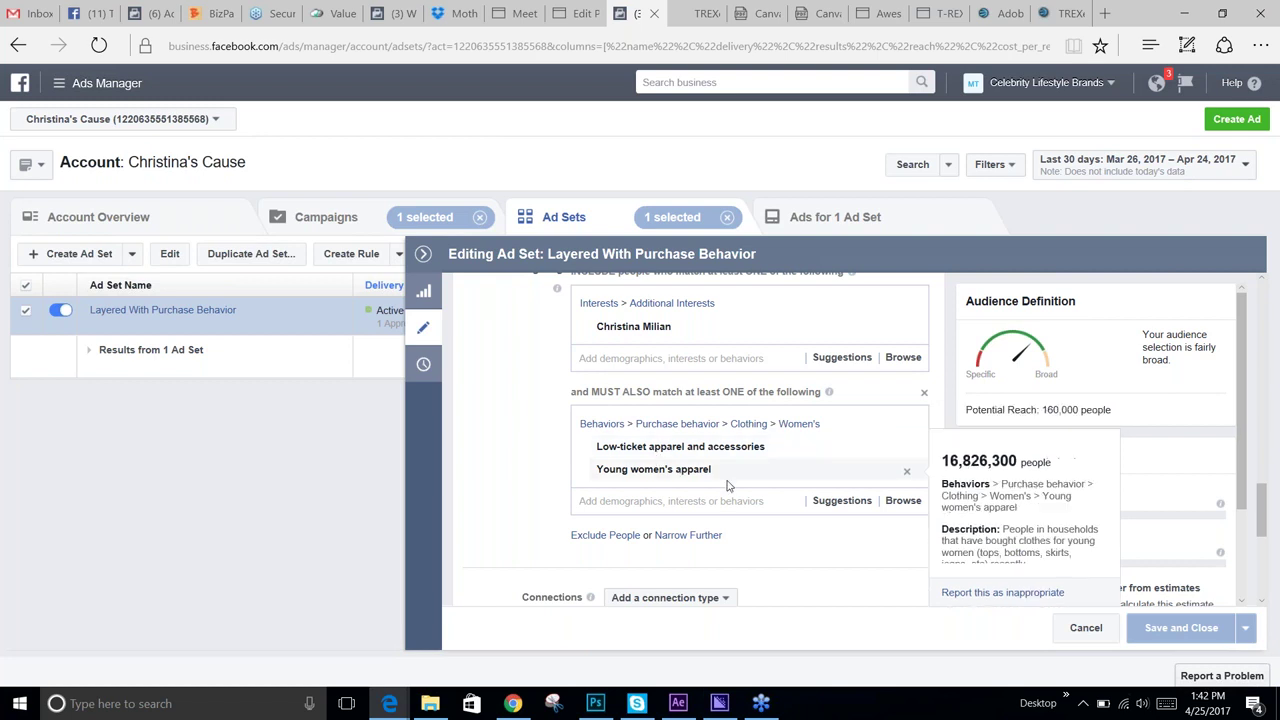
- Browse the must-also-match targeting categories down to Behaviors > Purchase behavior > Clothing > Women's
click(906, 507)
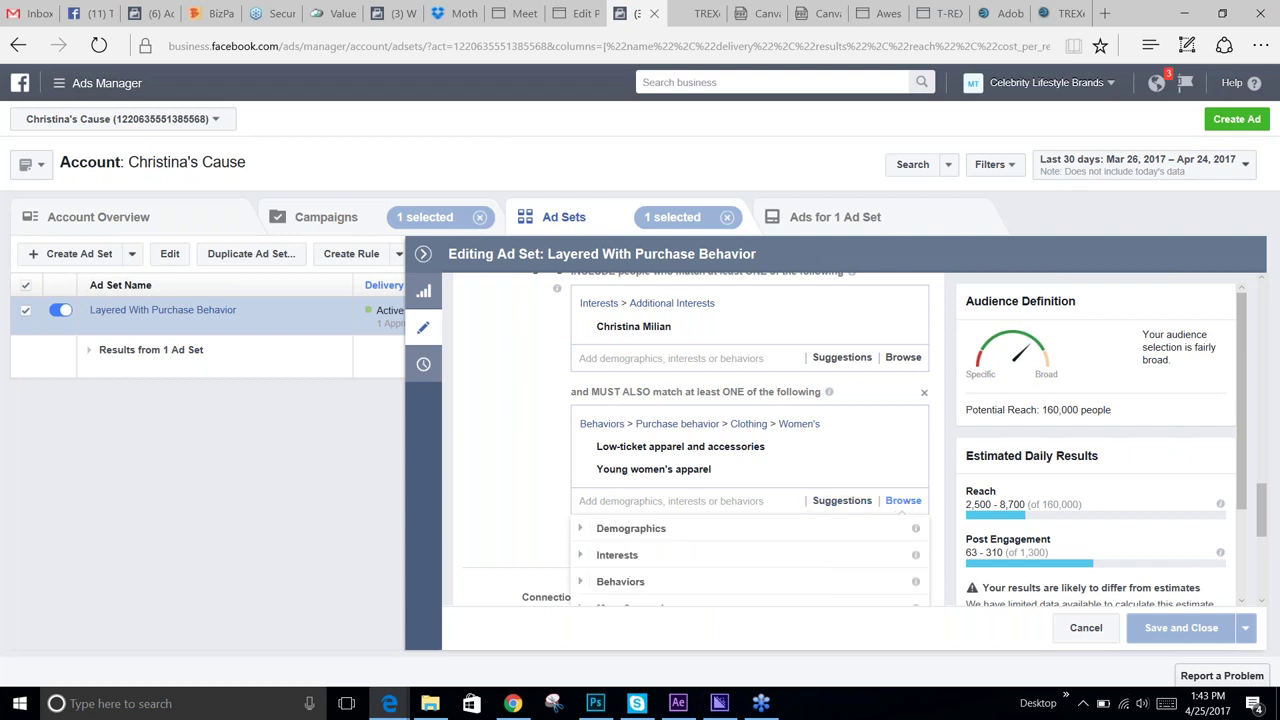
scroll(491, 477, down, 1)
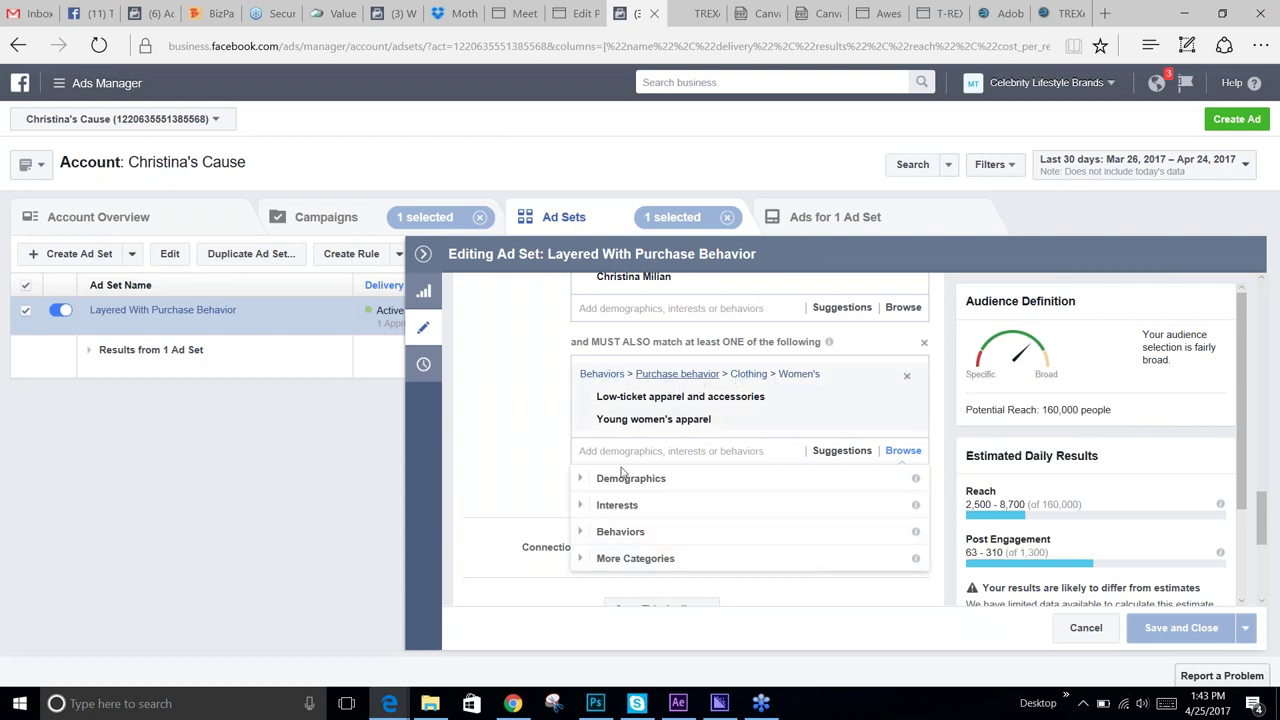
click(592, 532)
scroll(607, 515, down, 2)
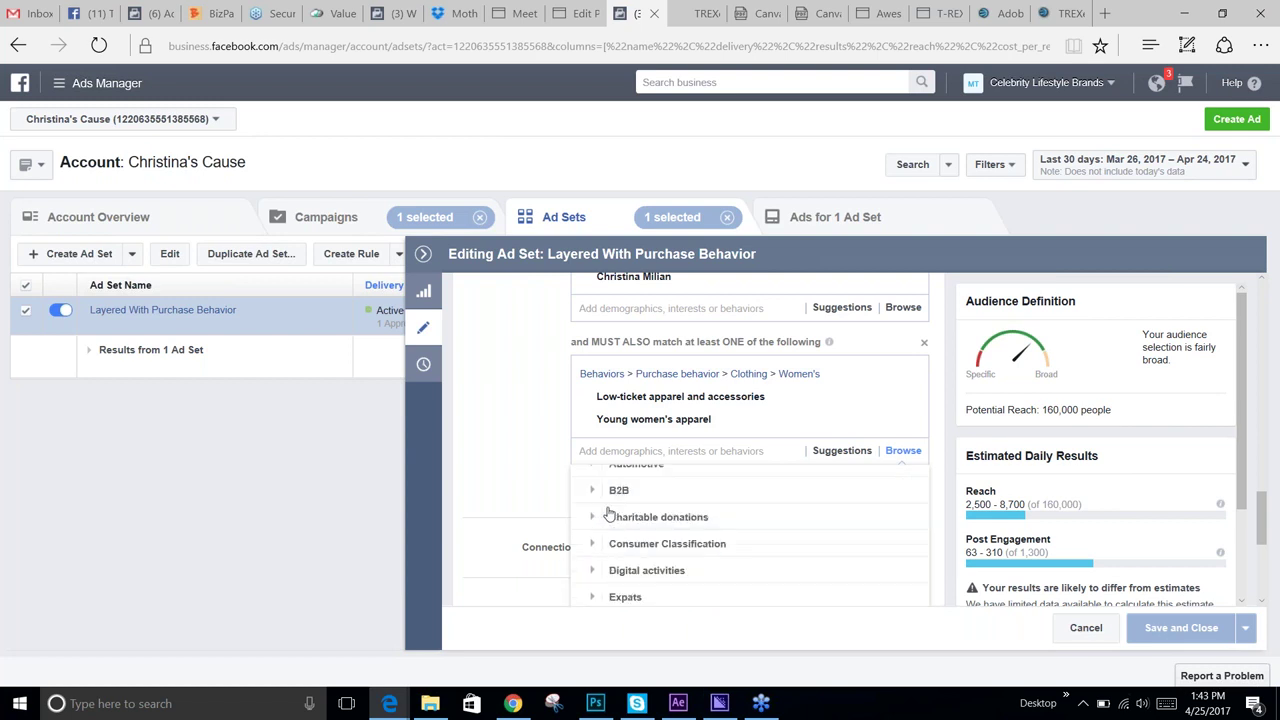
scroll(615, 510, down, 1)
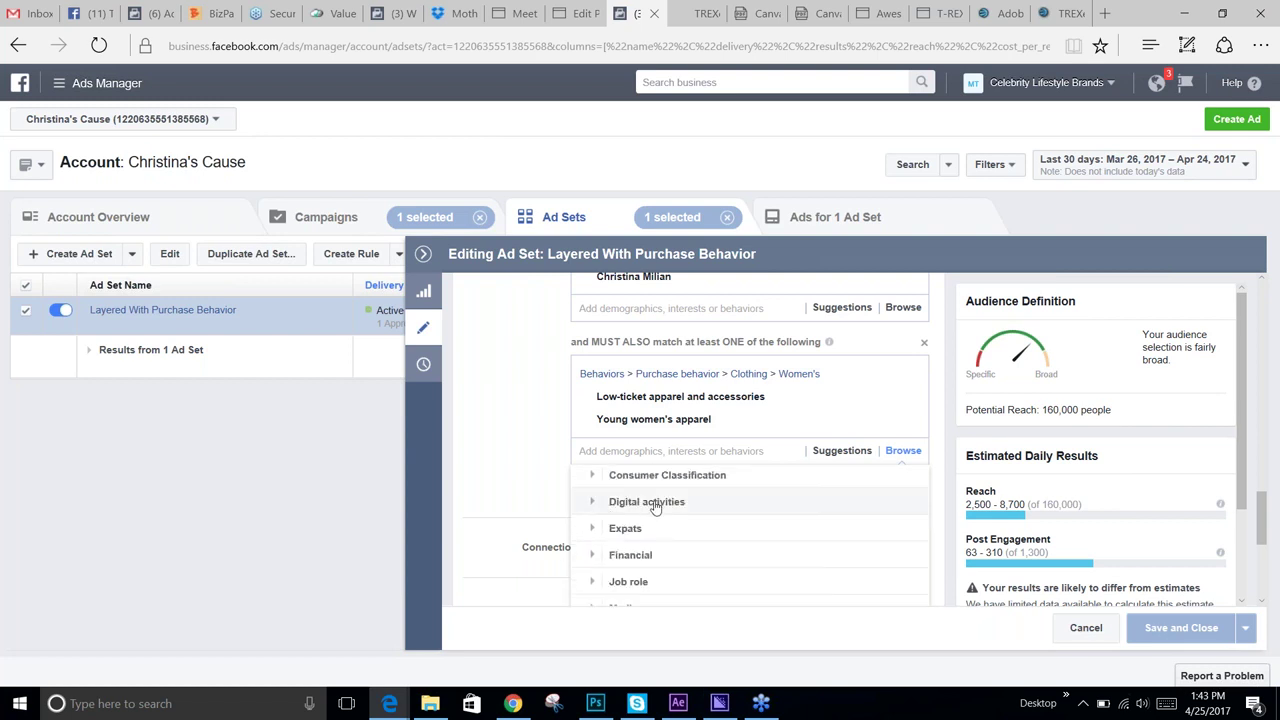
scroll(655, 507, down, 2)
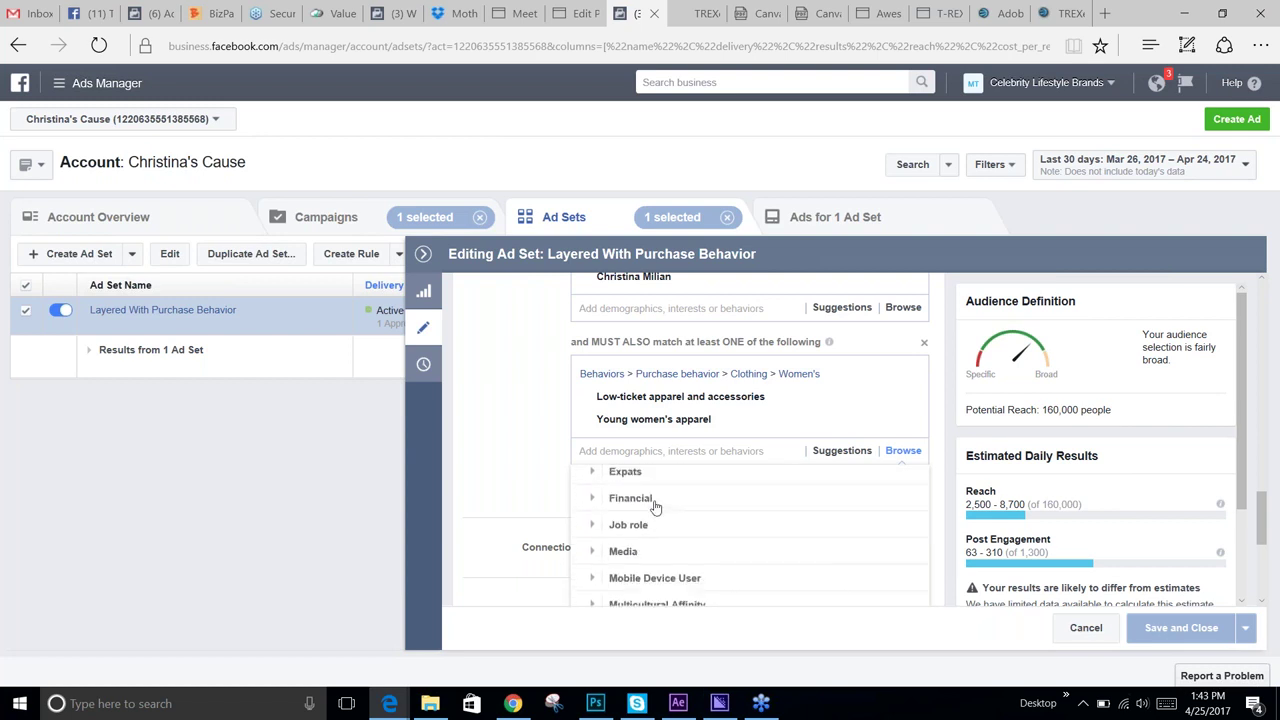
scroll(655, 507, down, 1)
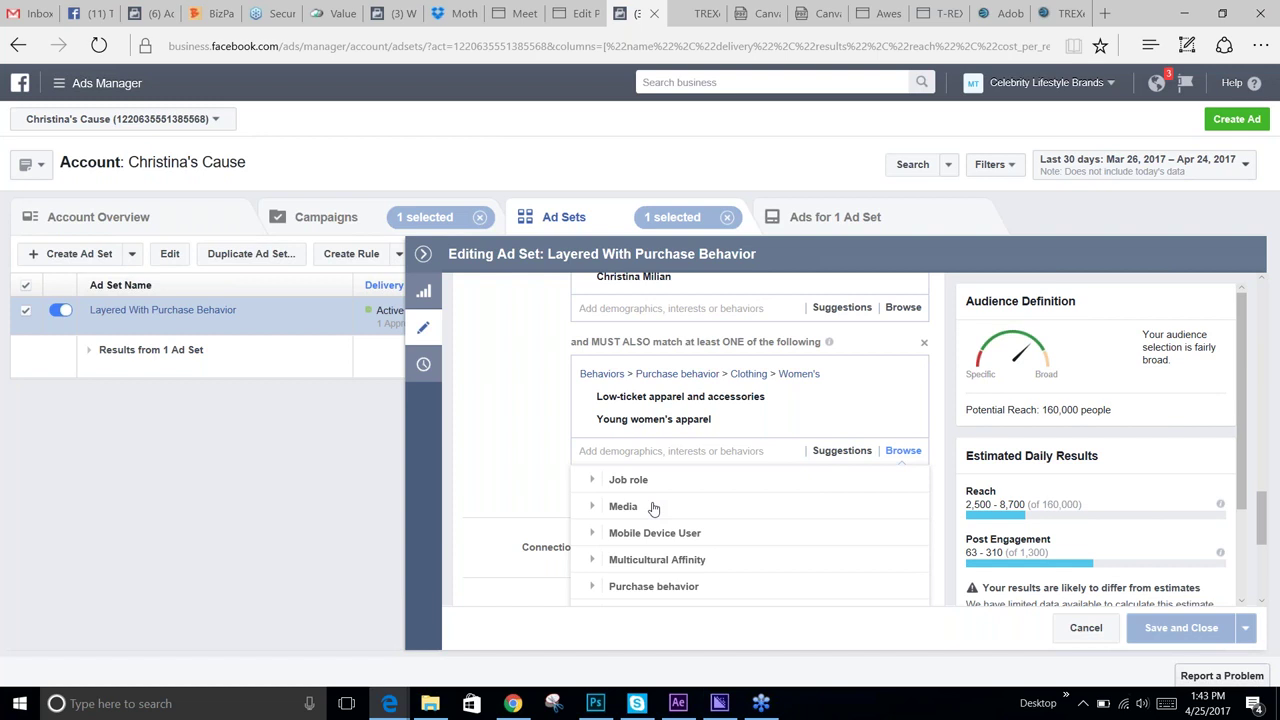
scroll(653, 509, down, 1)
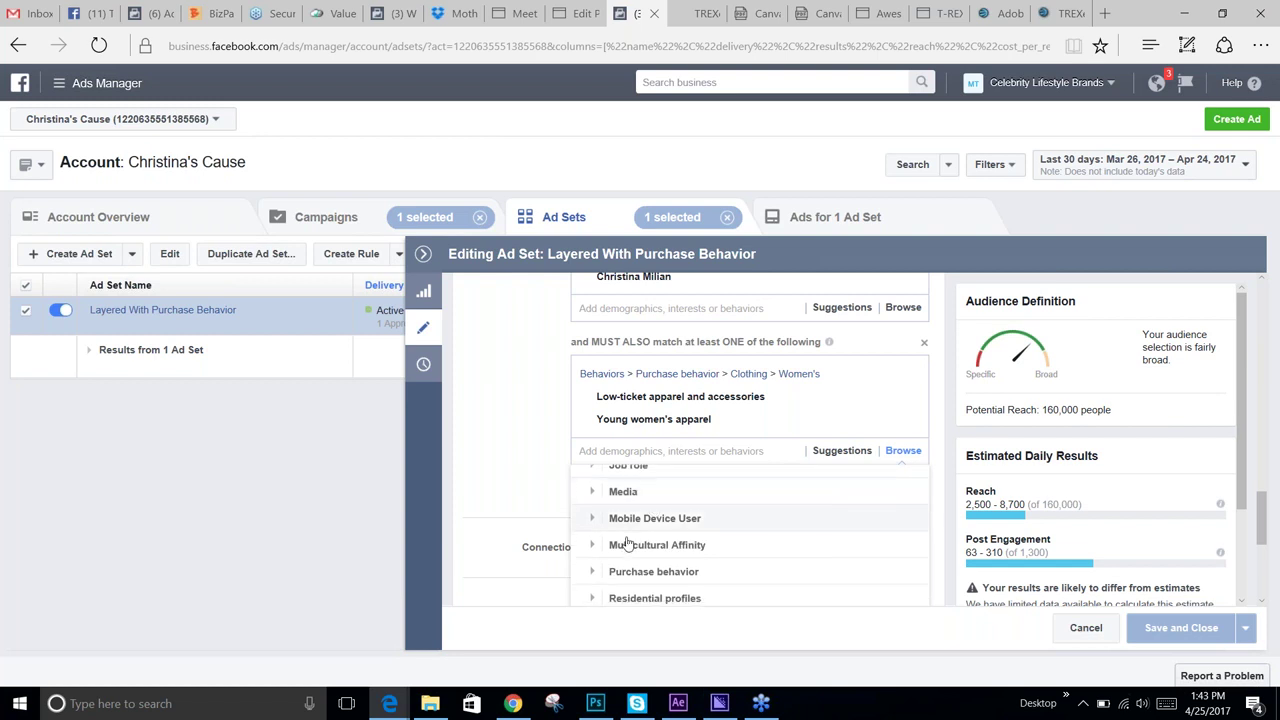
click(595, 574)
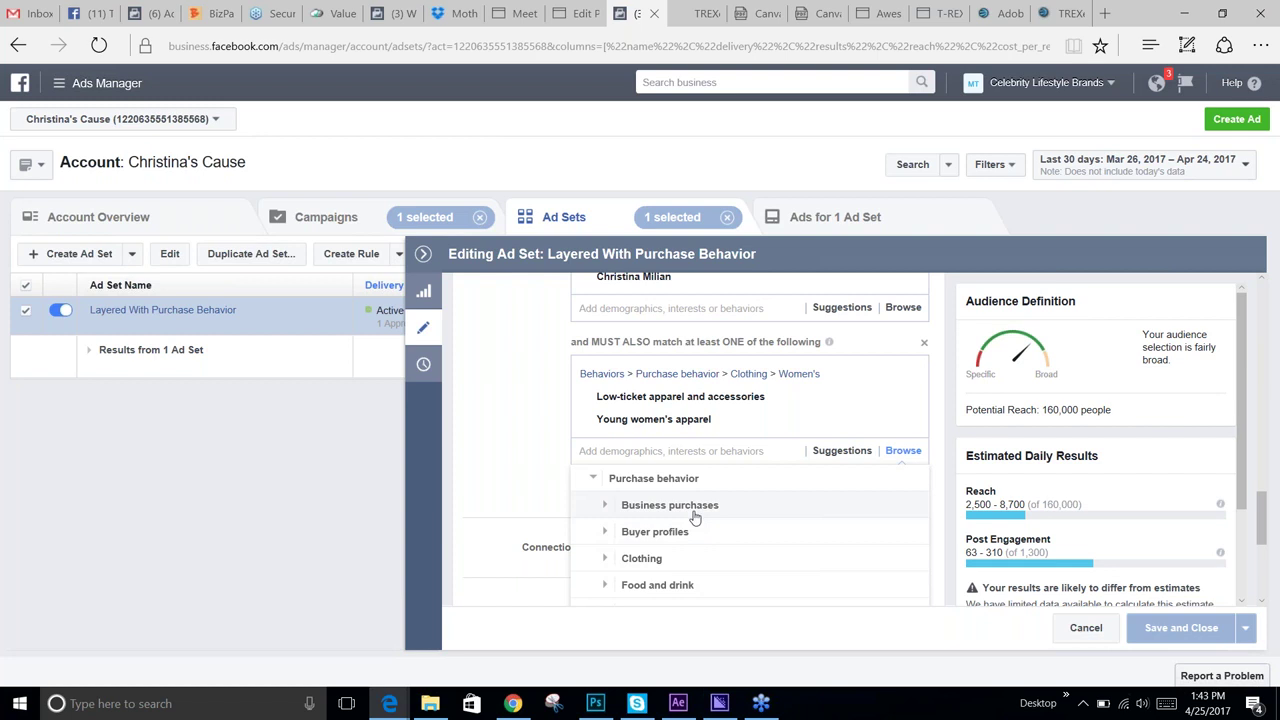
click(604, 559)
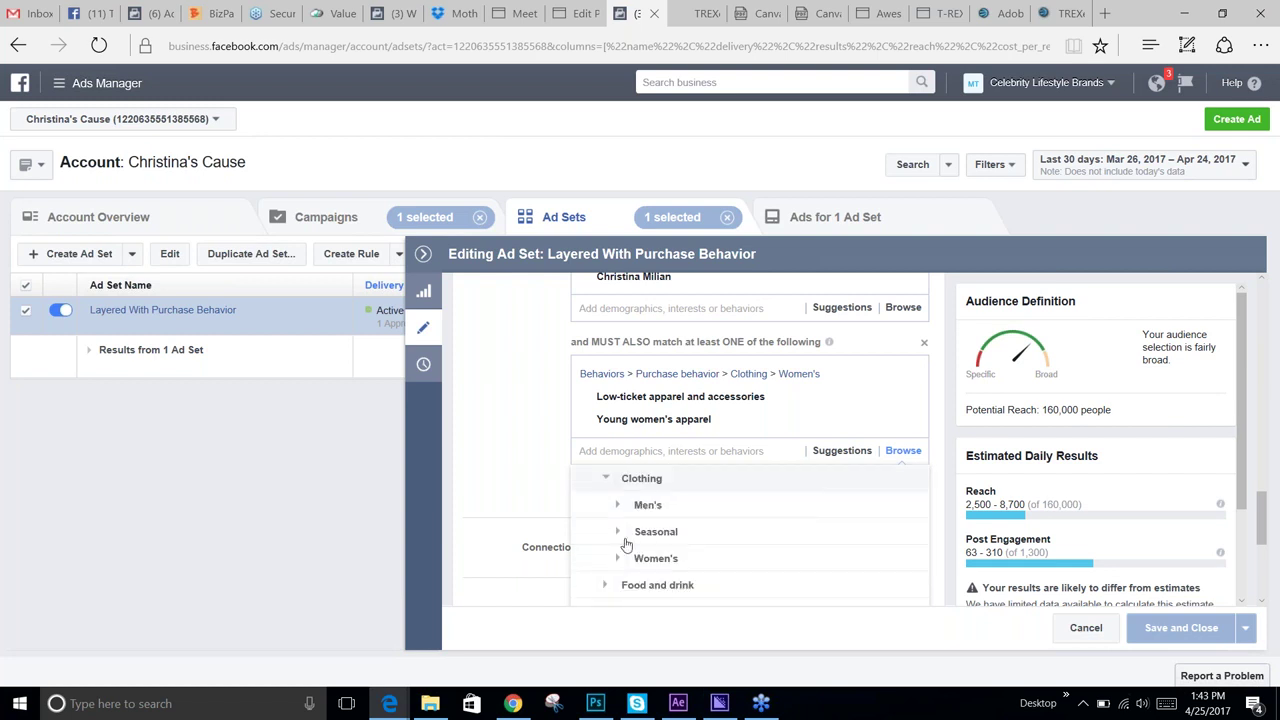
click(620, 559)
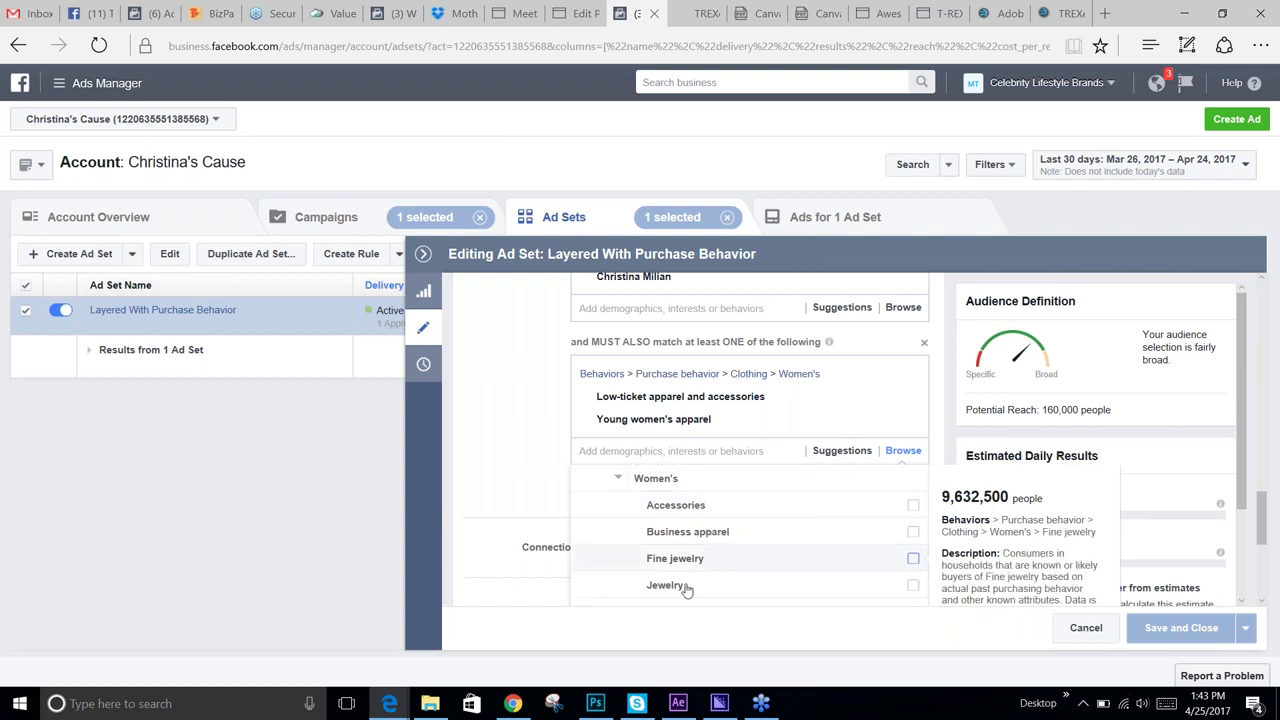
- Look through the Women's clothing behaviors and add "Mid-ticket apparel and accessories" to the must-also-match targeting
scroll(762, 546, down, 1)
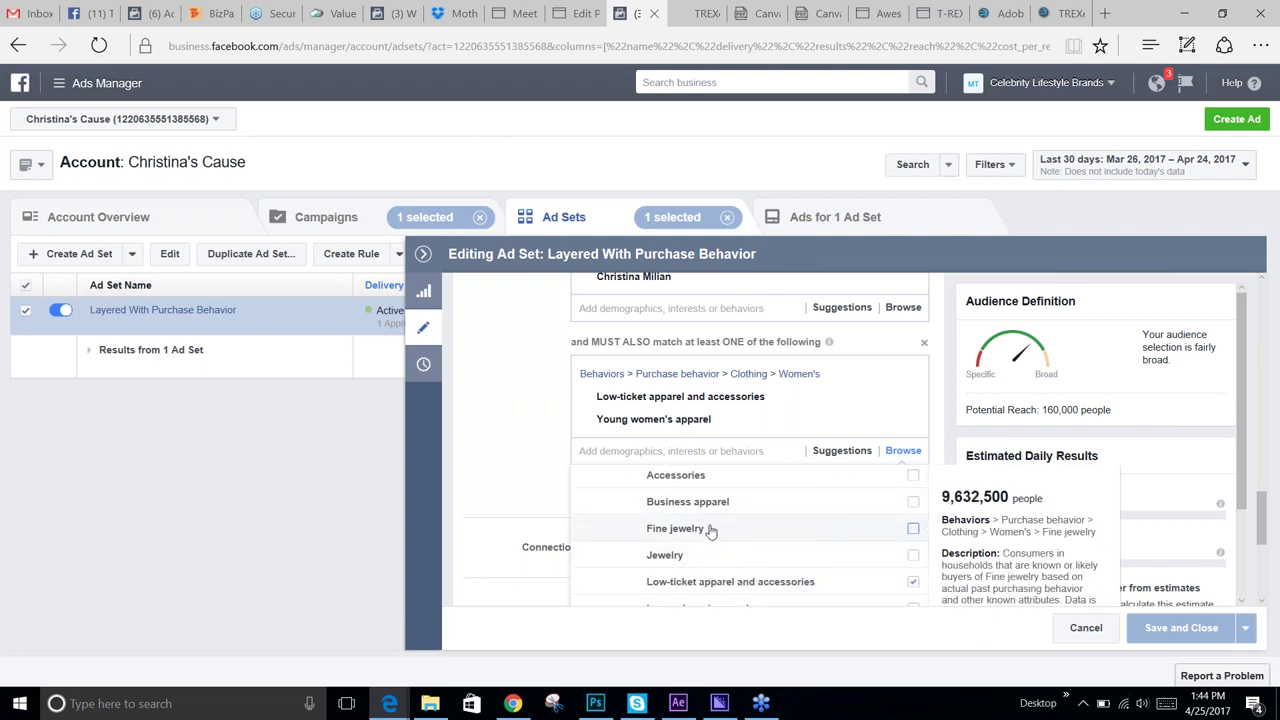
scroll(716, 515, up, 1)
scroll(727, 511, down, 1)
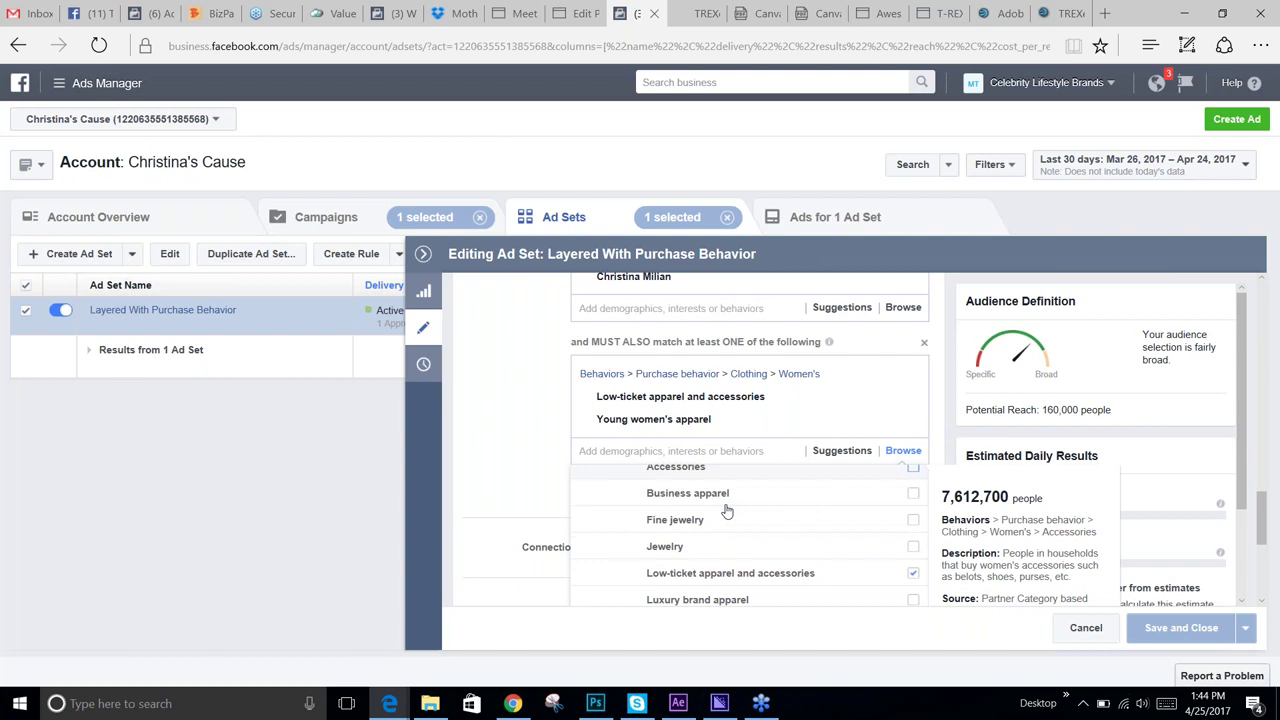
scroll(727, 511, down, 1)
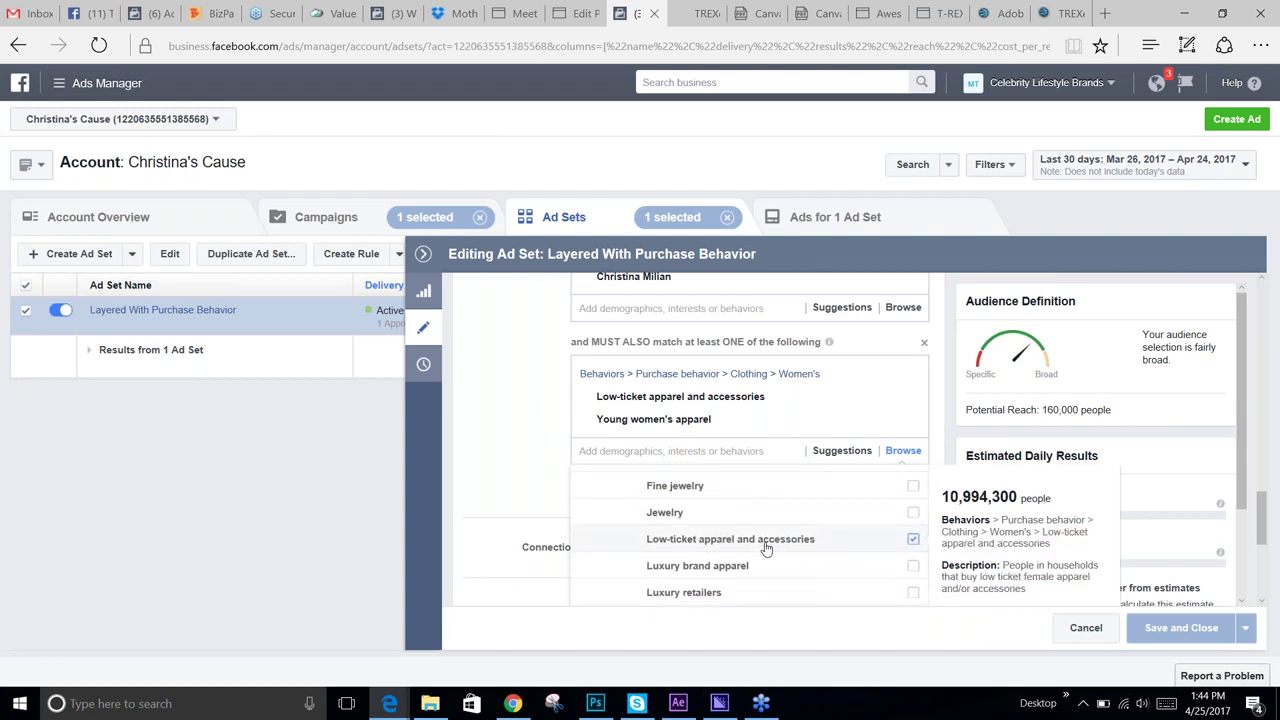
scroll(766, 548, down, 1)
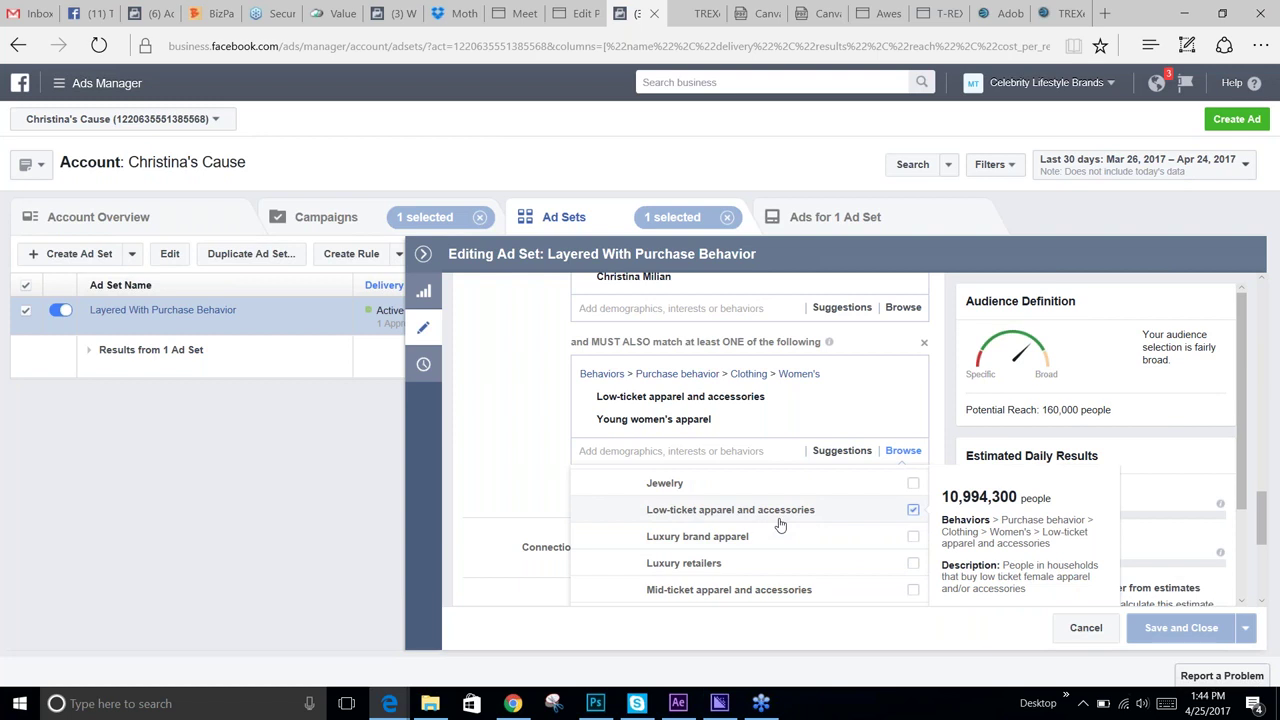
scroll(780, 525, down, 1)
scroll(780, 525, down, 1)
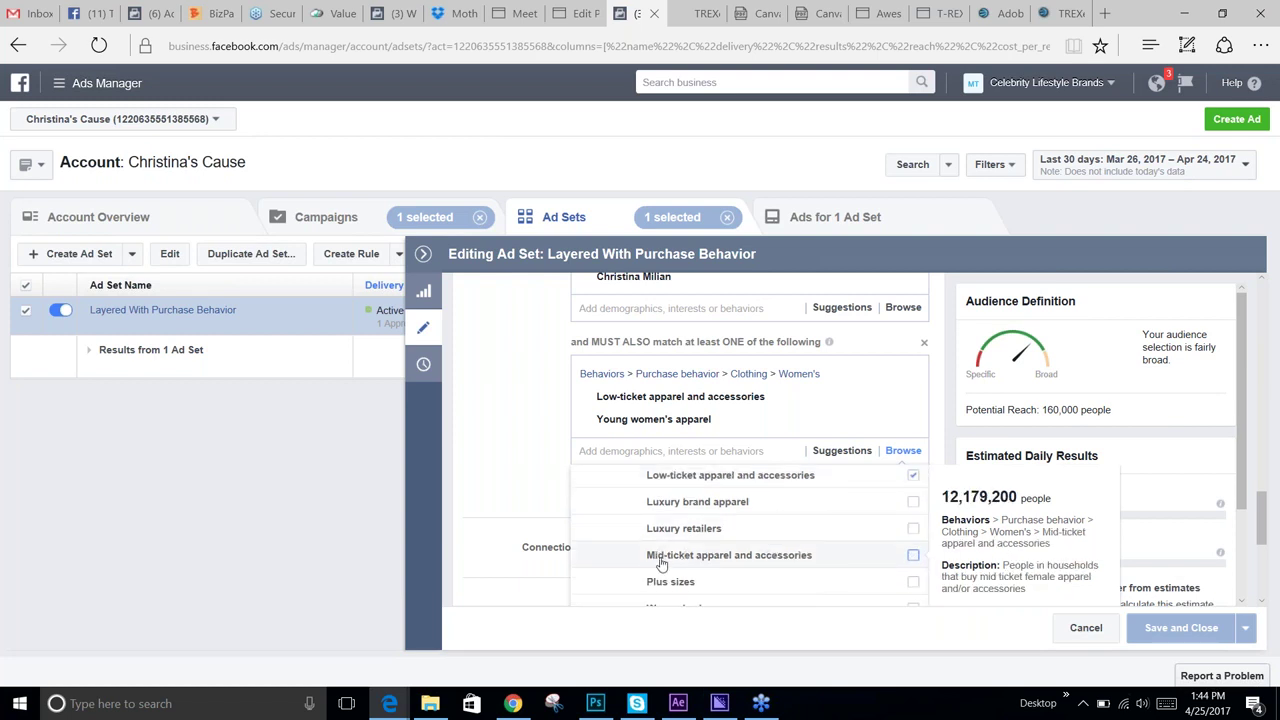
click(912, 556)
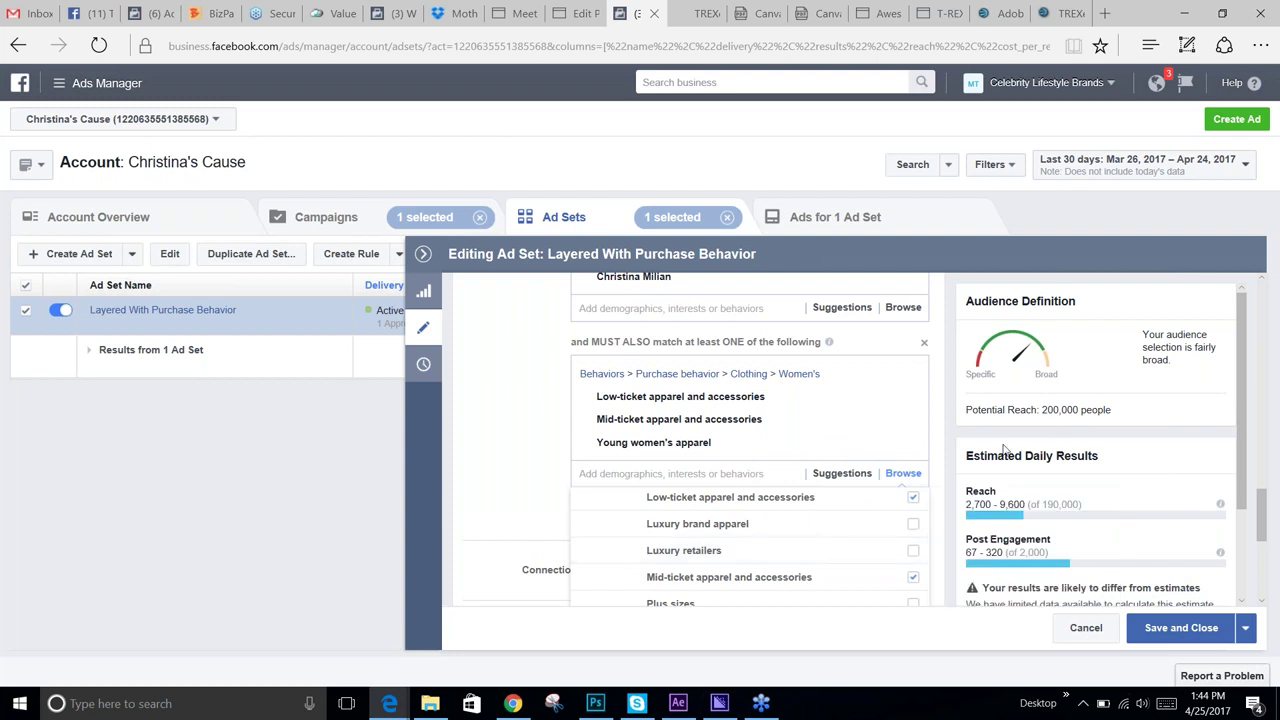
- Review the remaining Women's clothing behaviors down to "Young women's apparel" and close the category list
scroll(873, 498, down, 3)
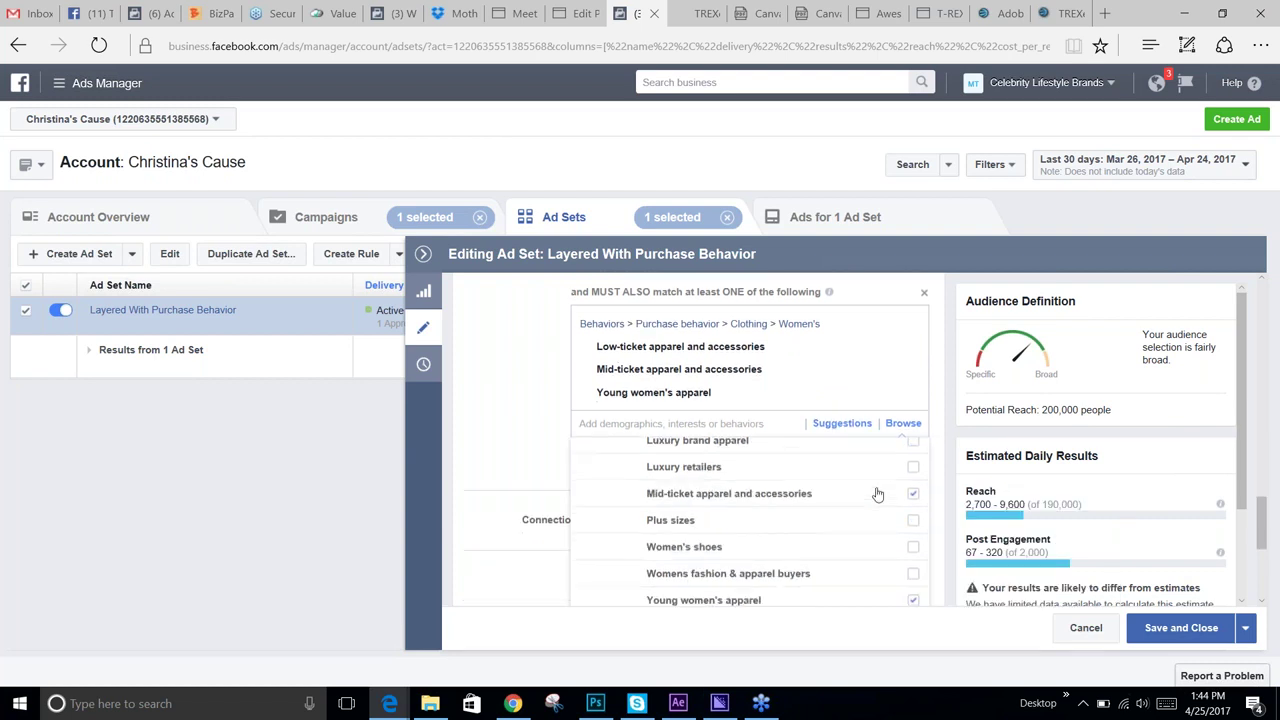
scroll(765, 590, down, 1)
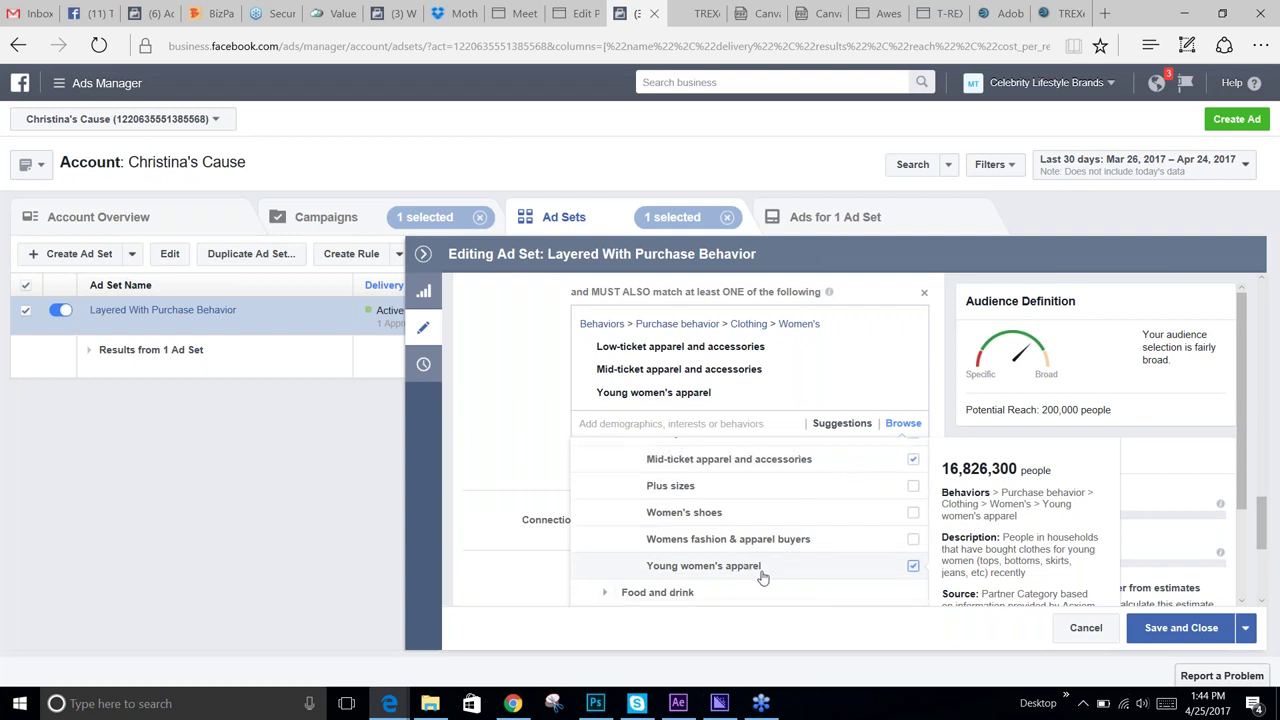
scroll(763, 578, down, 1)
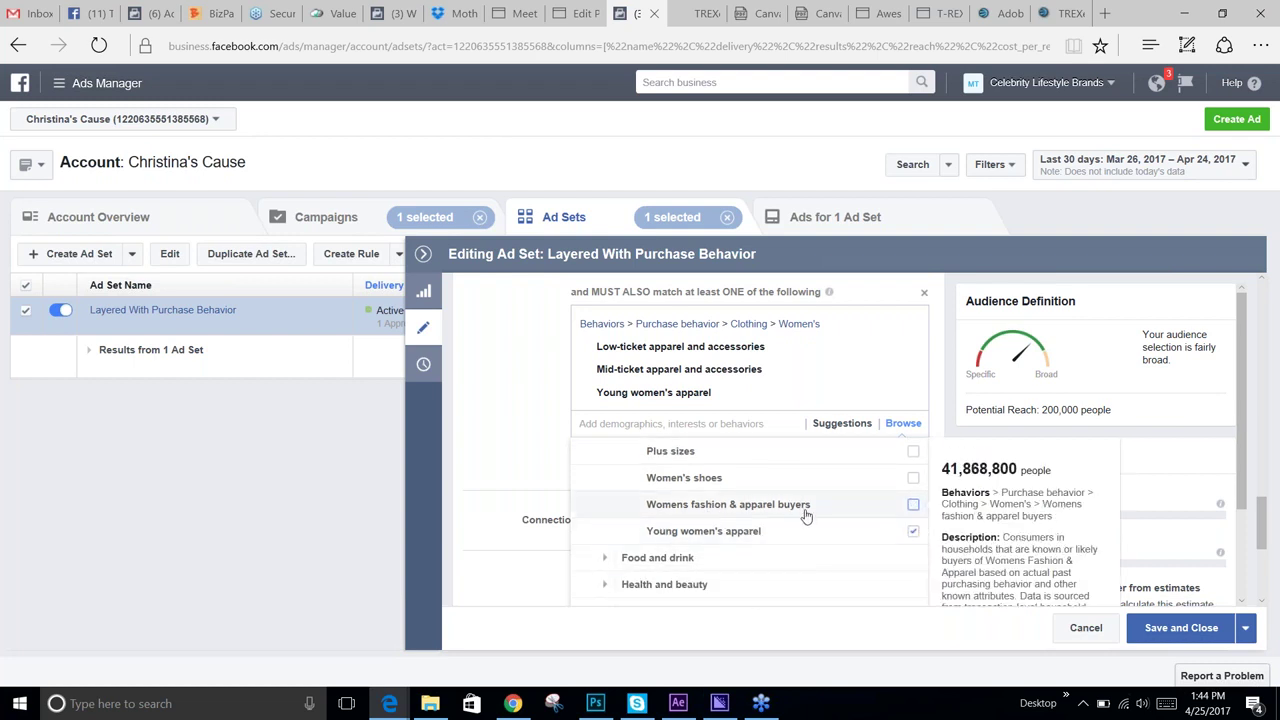
scroll(790, 518, up, 1)
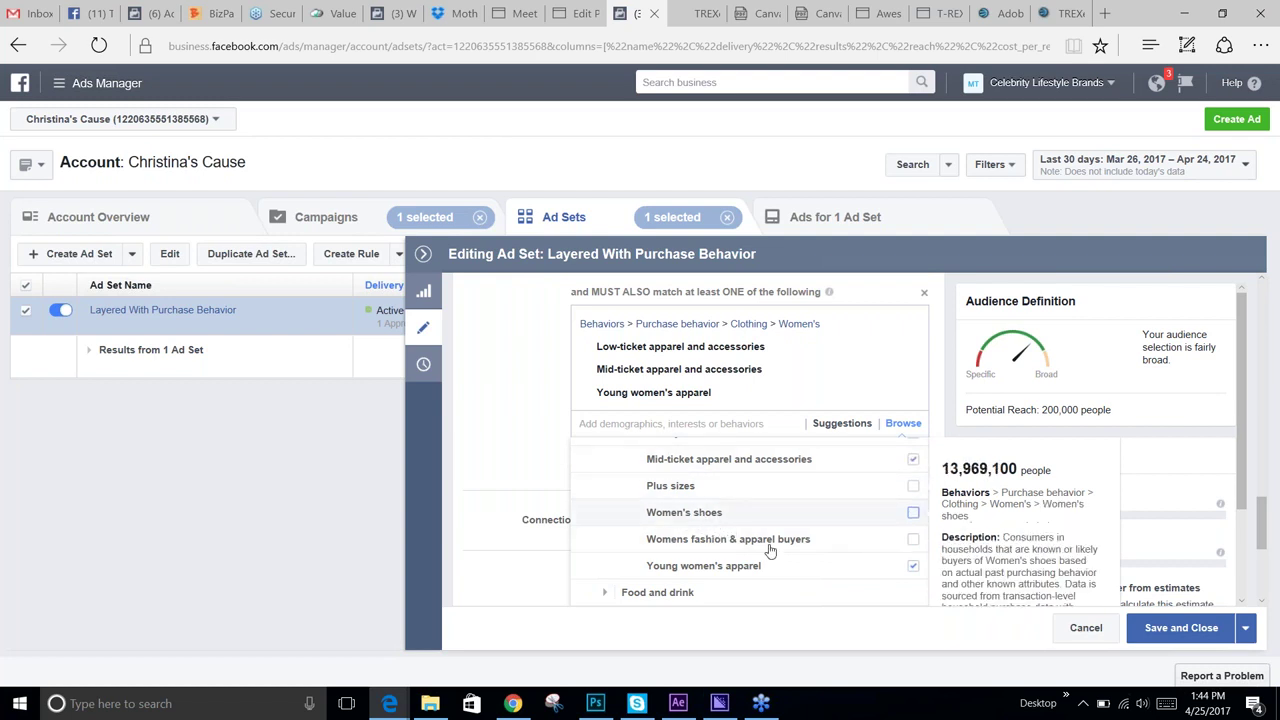
click(528, 457)
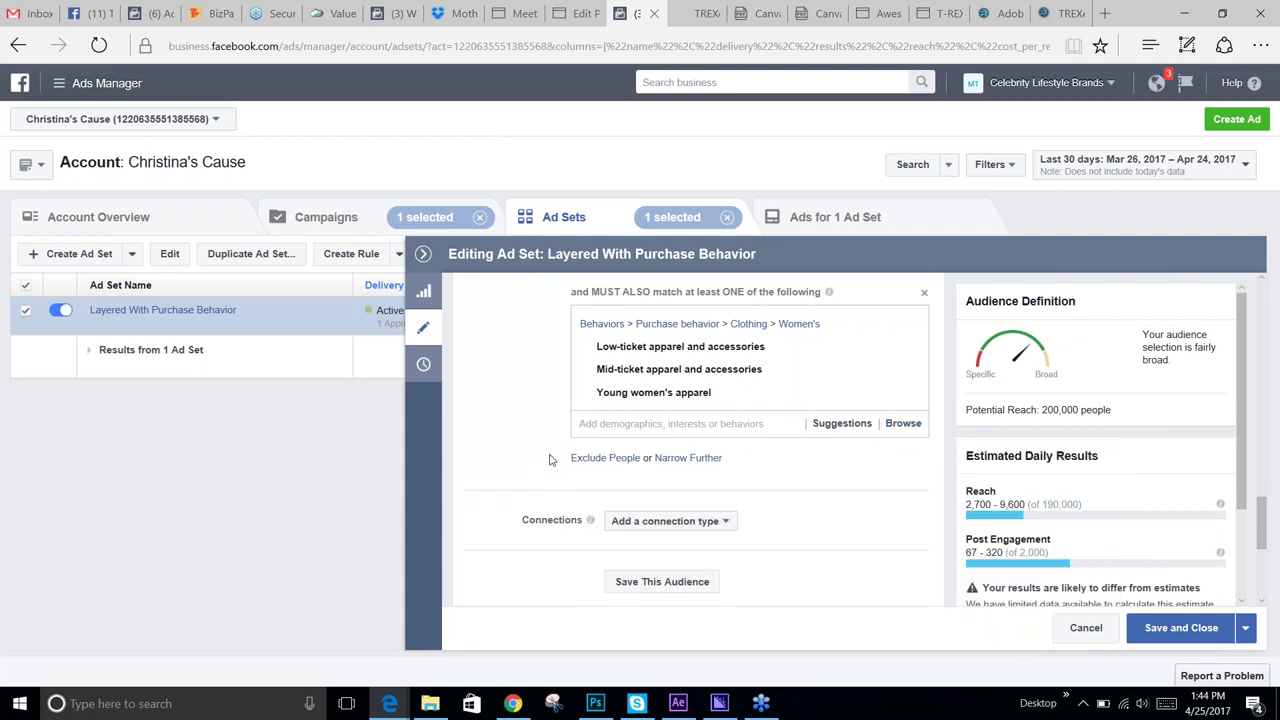
- Browse the must-also-match targeting's Demographics categories and look through the Generation options down to Millennials
scroll(650, 457, down, 1)
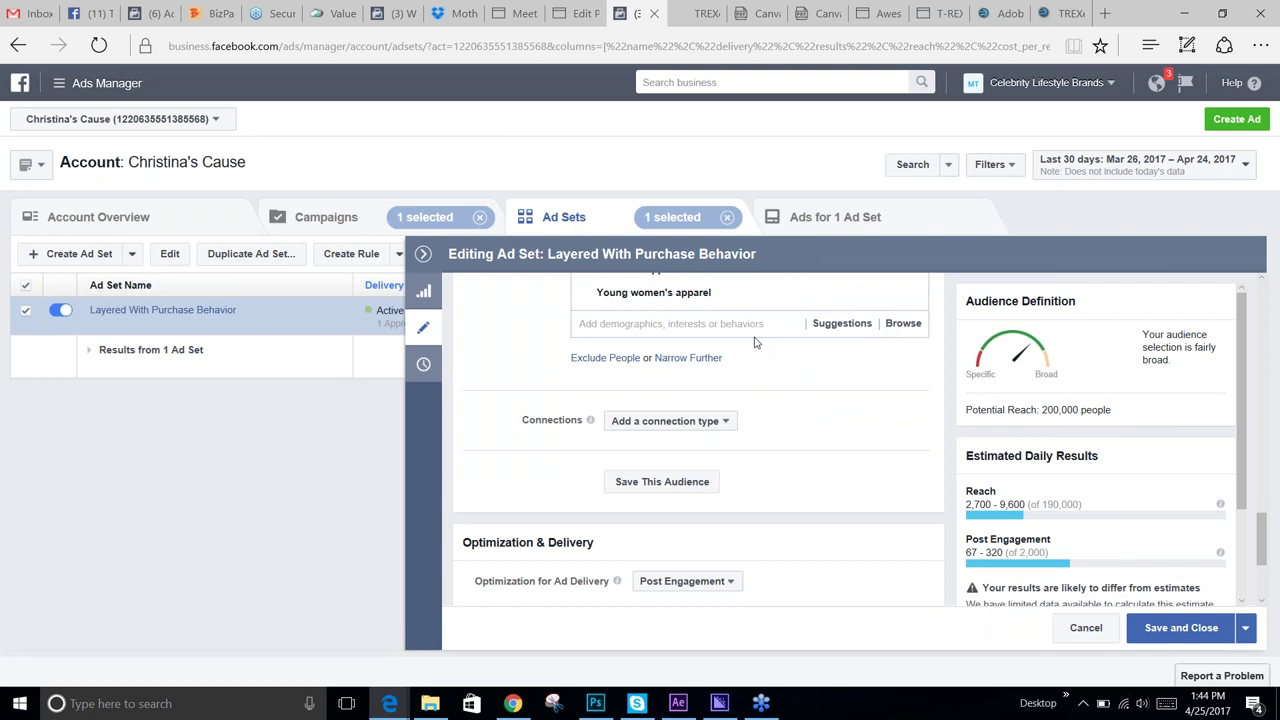
click(903, 323)
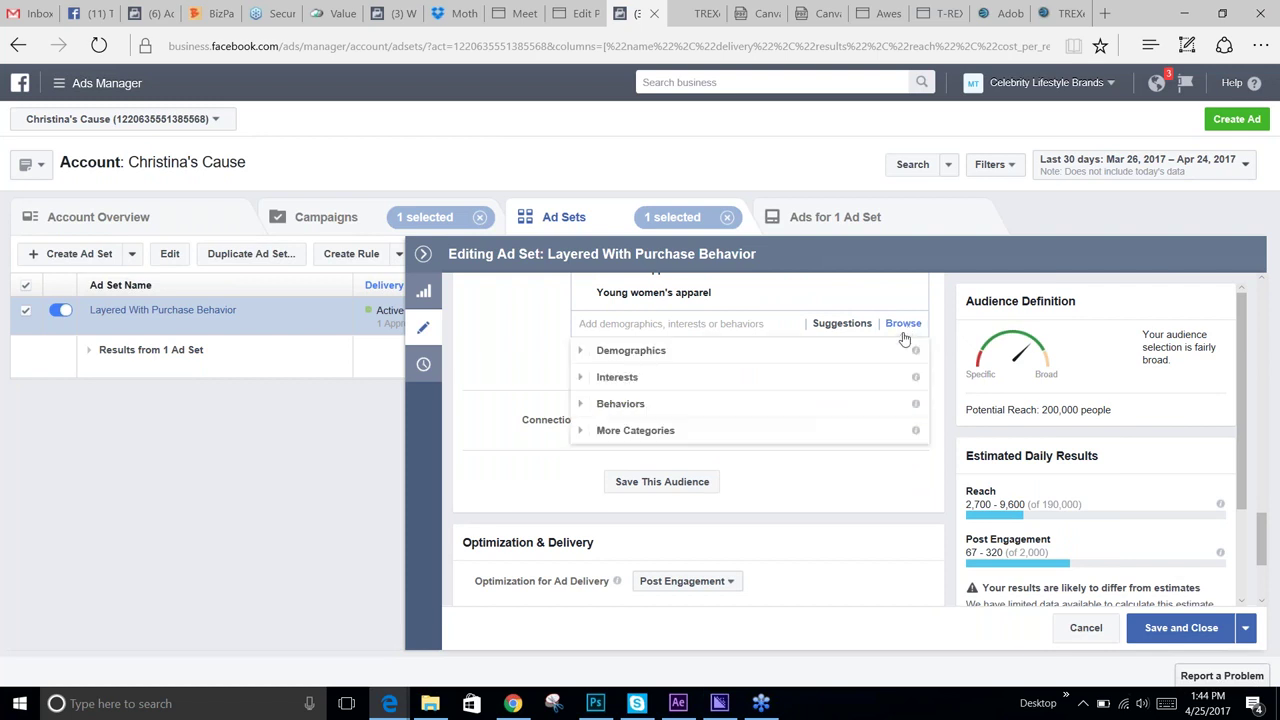
click(583, 352)
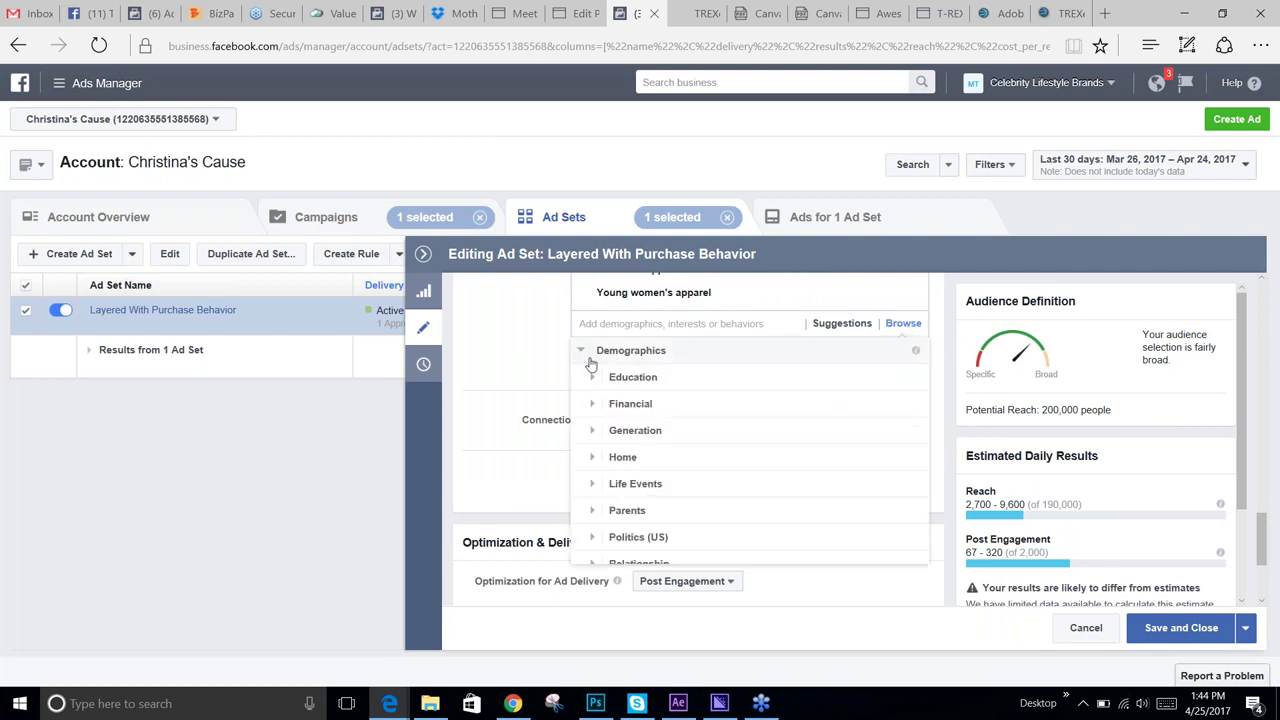
click(590, 436)
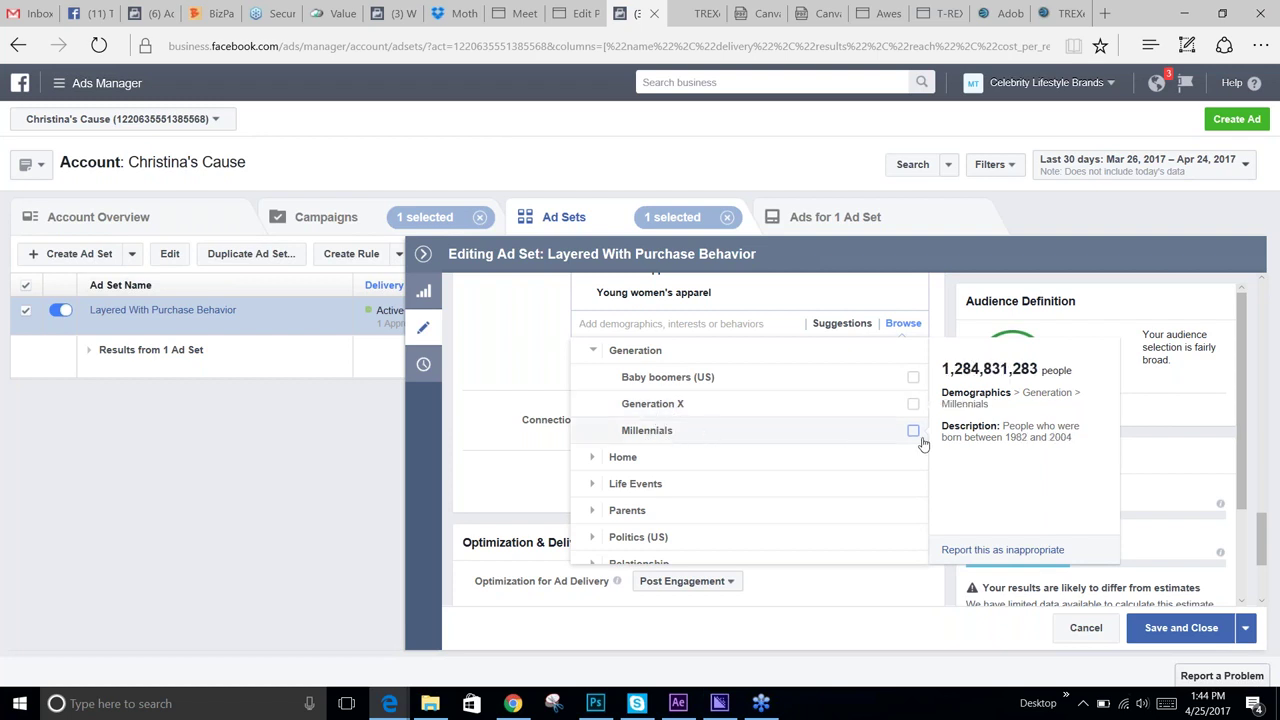
scroll(591, 424, down, 1)
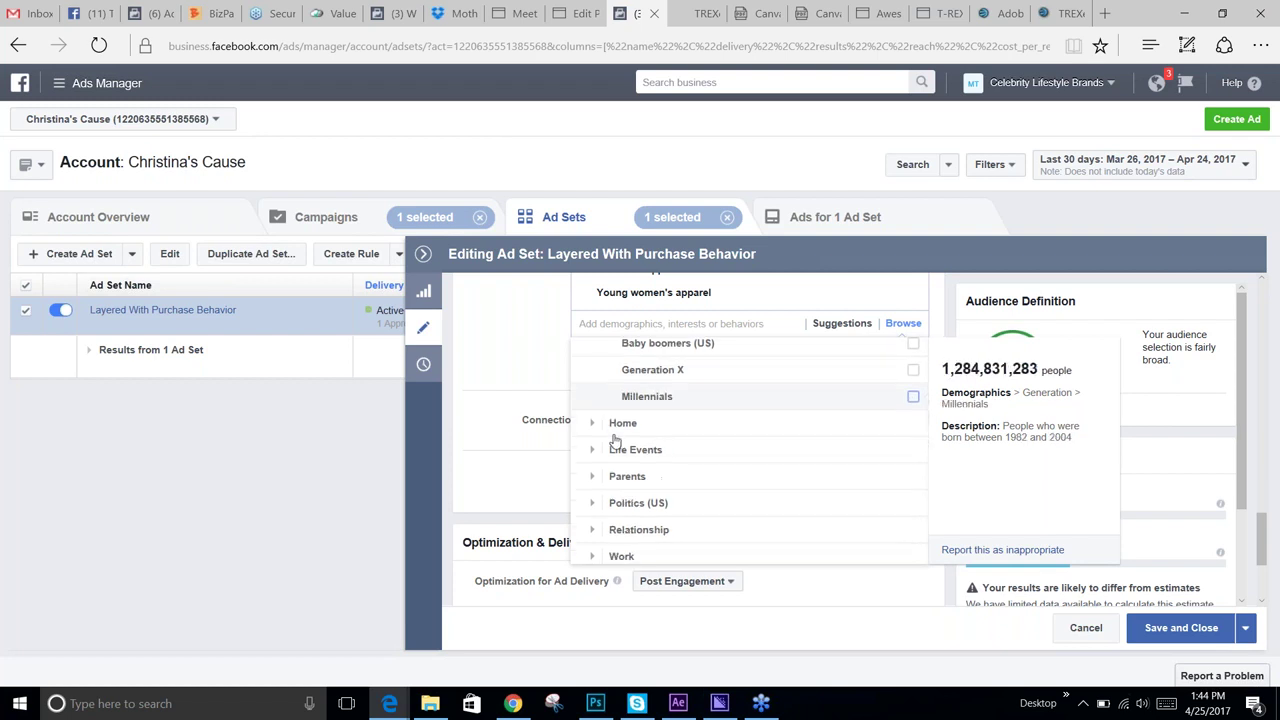
- Review the Life Events demographics from Anniversary down to "Recently moved" and close the category list
click(606, 448)
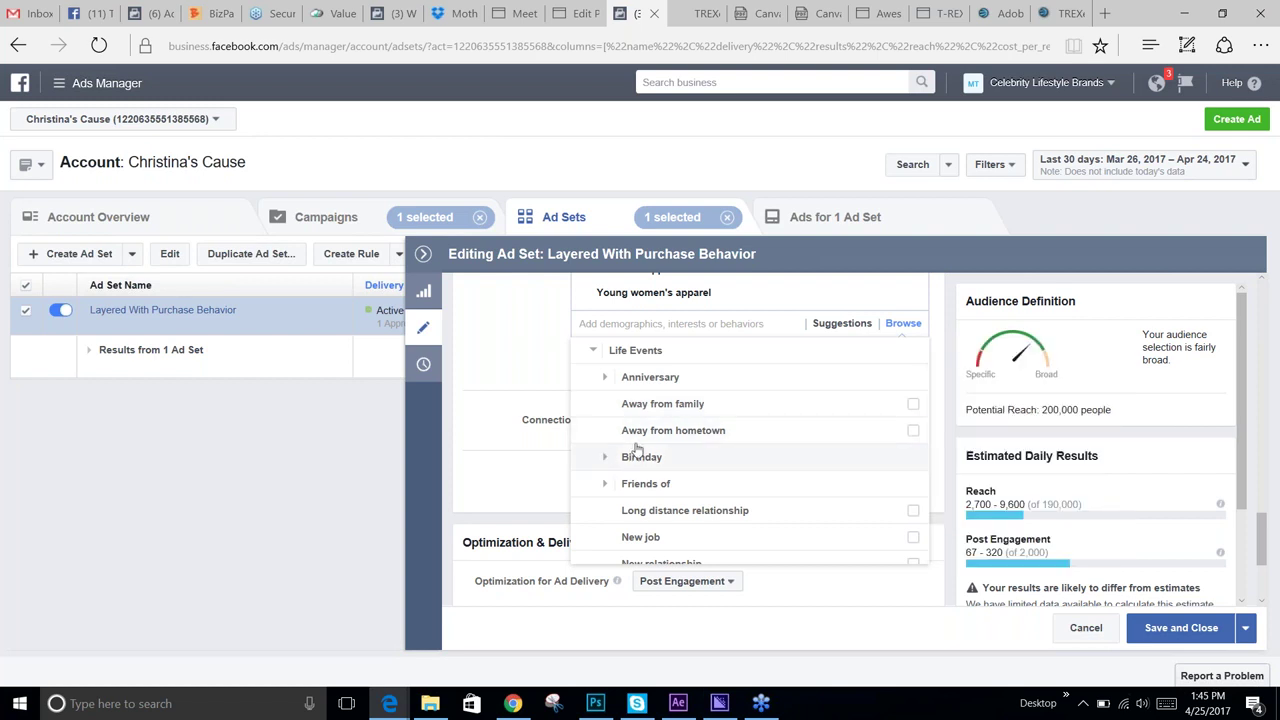
scroll(653, 443, down, 1)
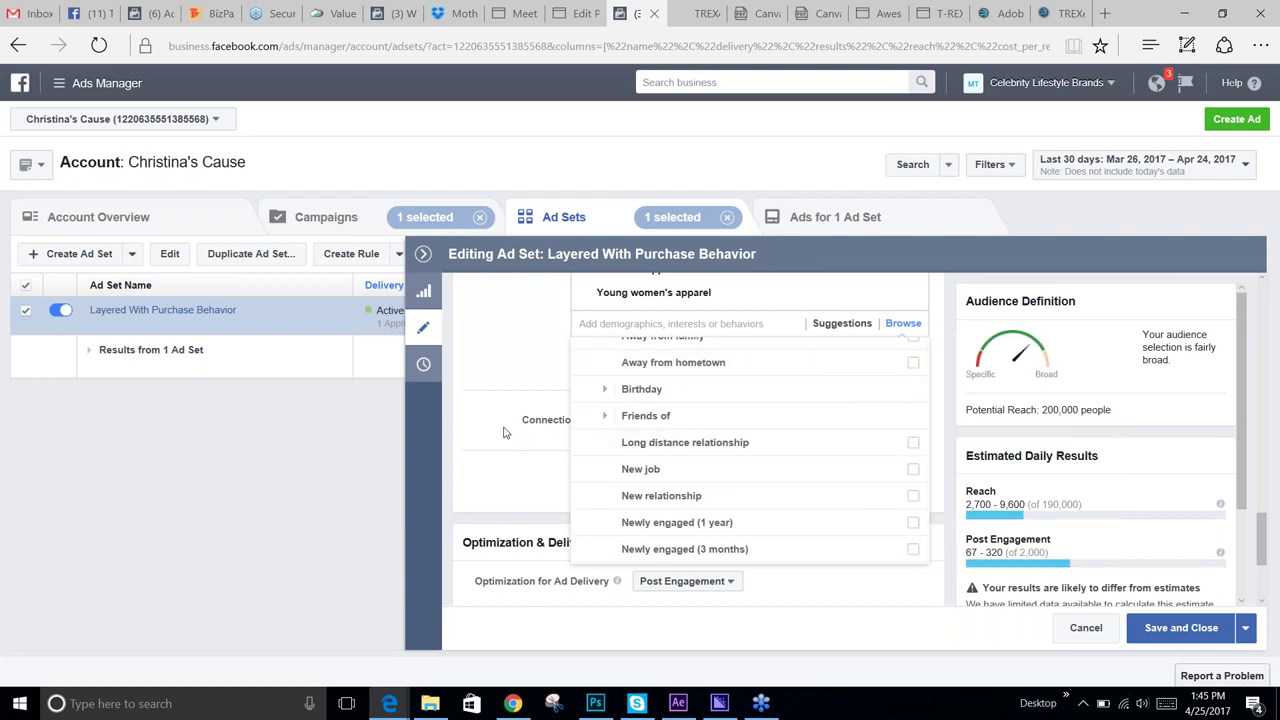
scroll(590, 392, down, 1)
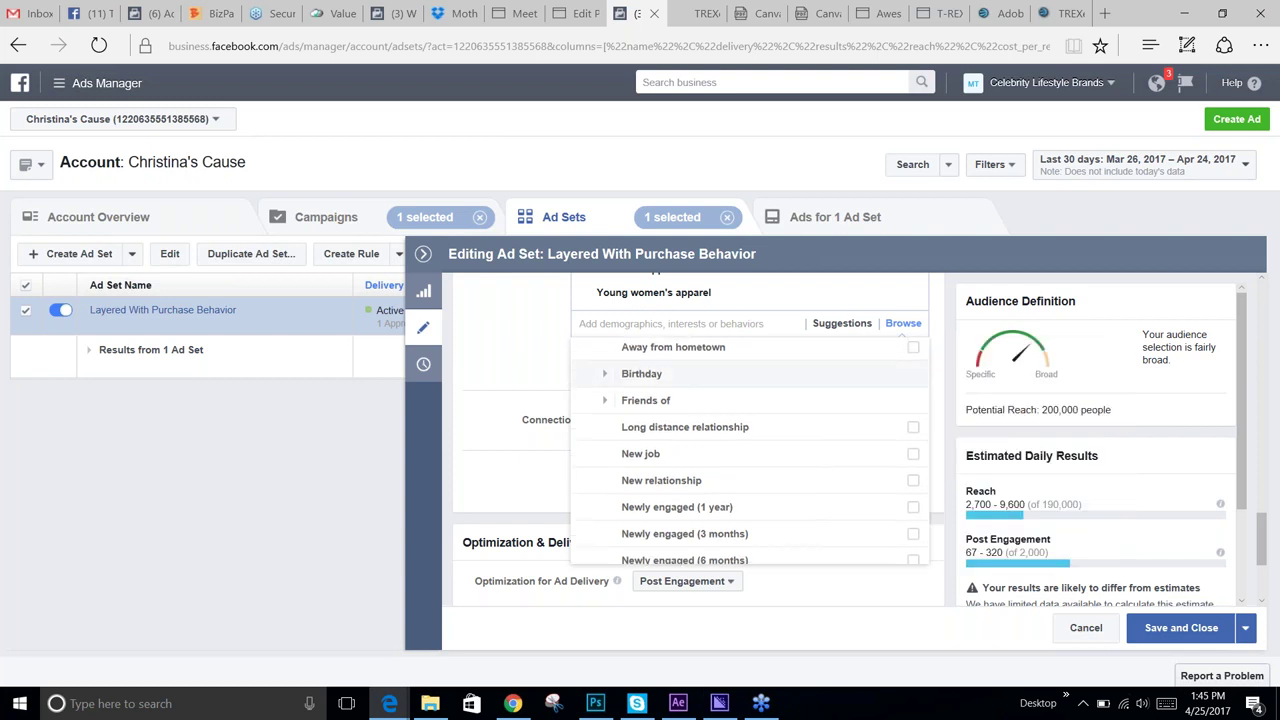
scroll(690, 400, down, 3)
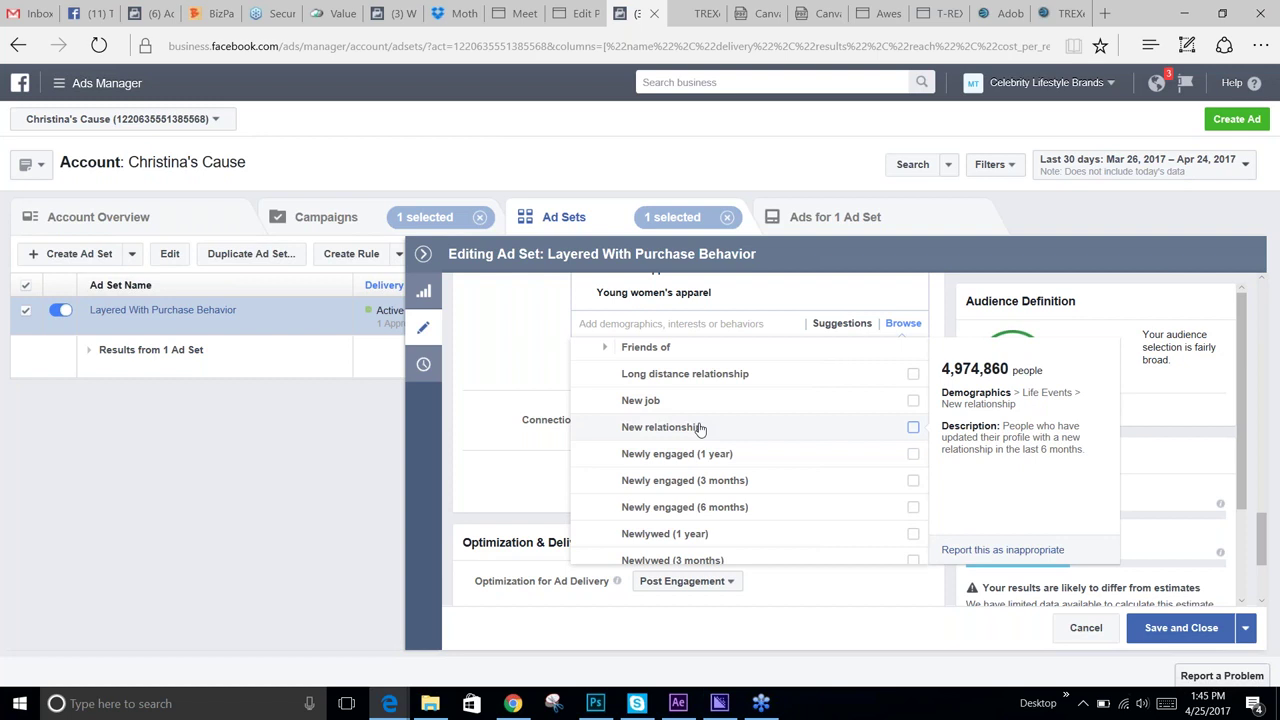
scroll(695, 430, down, 3)
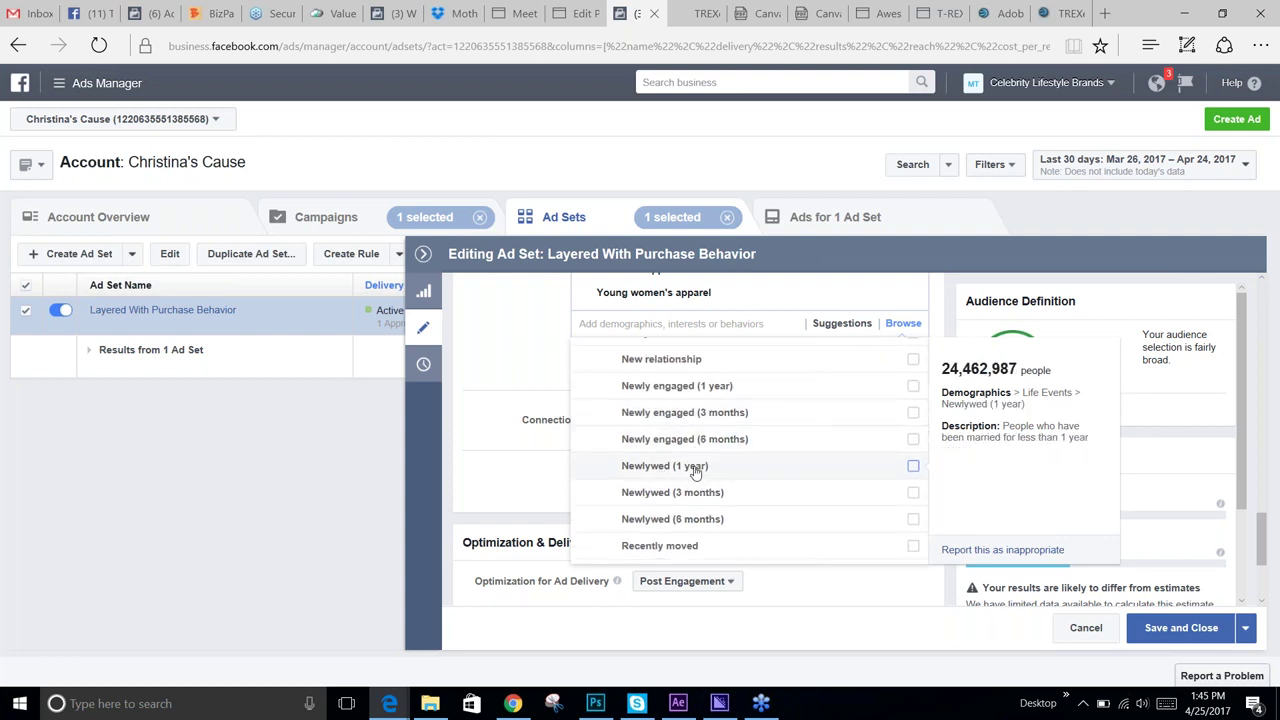
scroll(703, 499, down, 1)
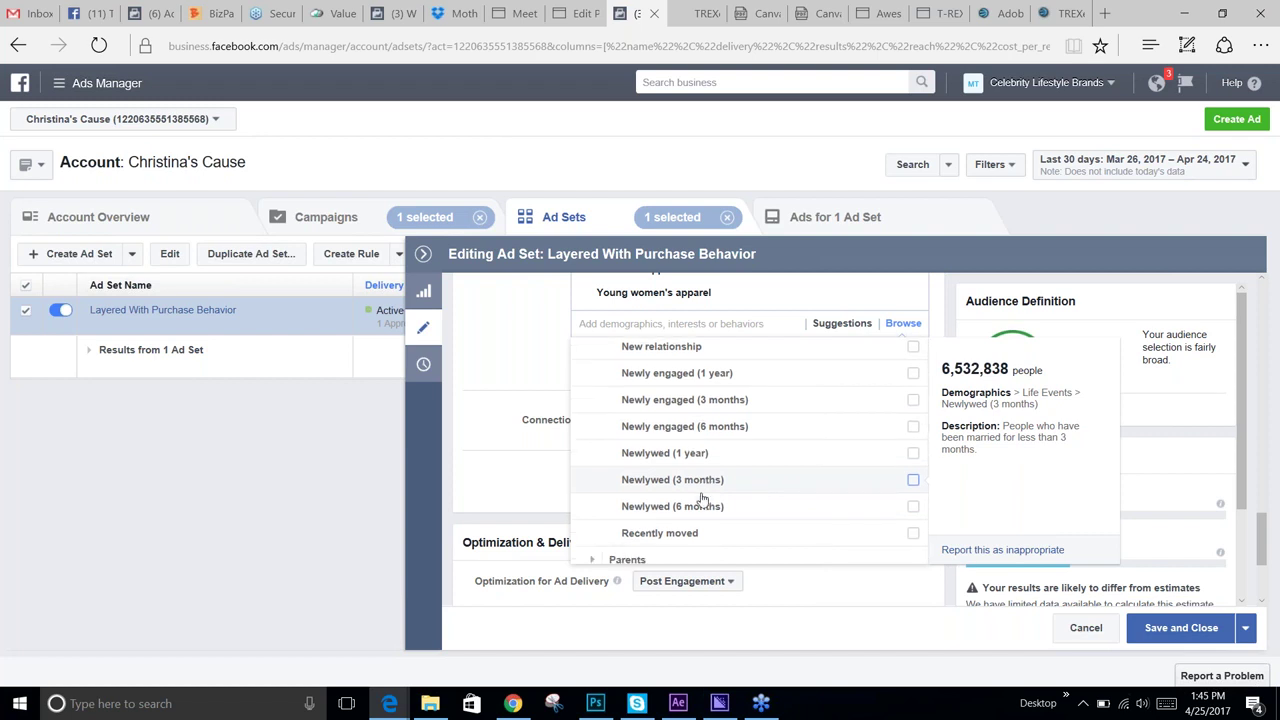
scroll(703, 499, down, 2)
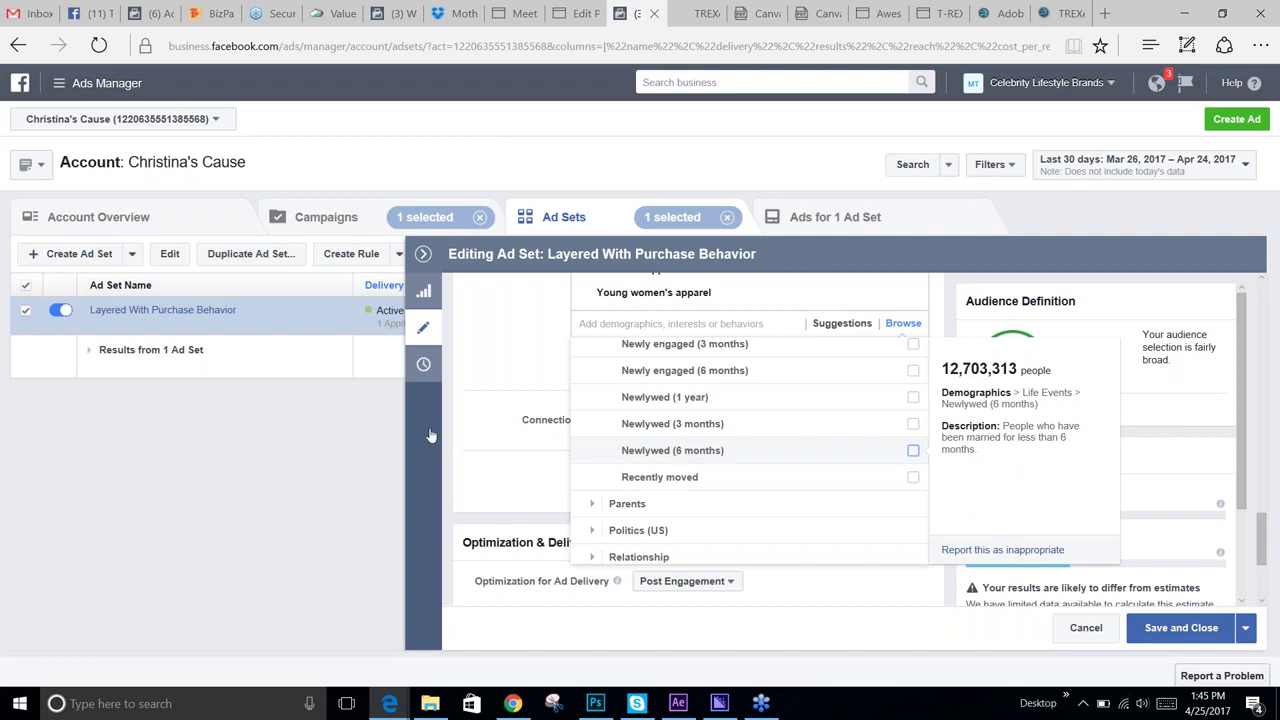
click(276, 497)
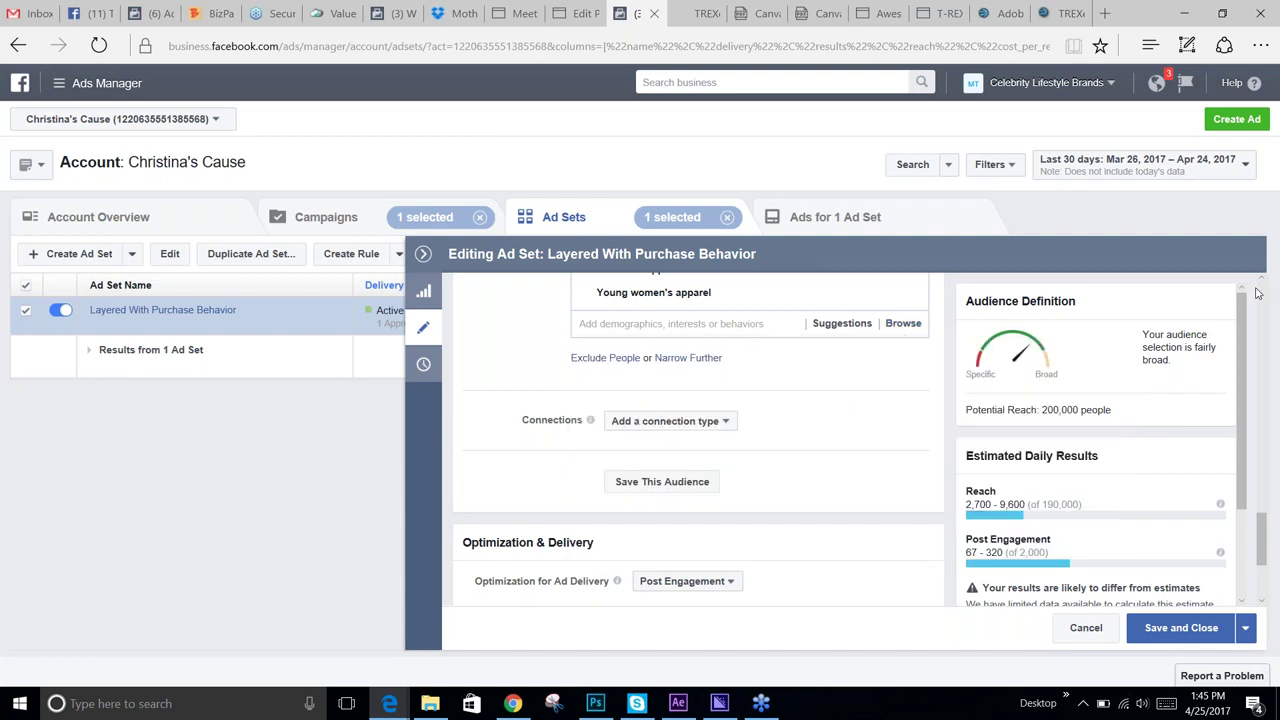
- Save and close the "Layered With Purchase Behavior" ad set, clear the campaign selection and show all campaigns
click(1181, 628)
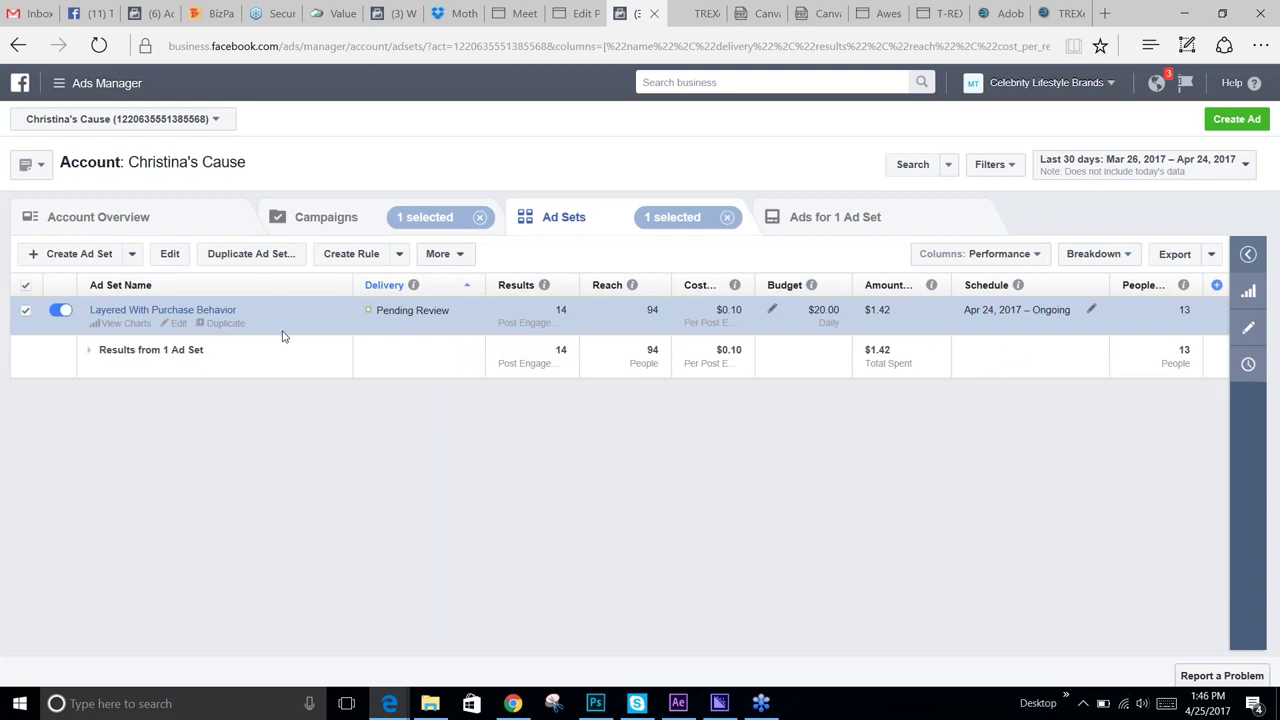
click(480, 217)
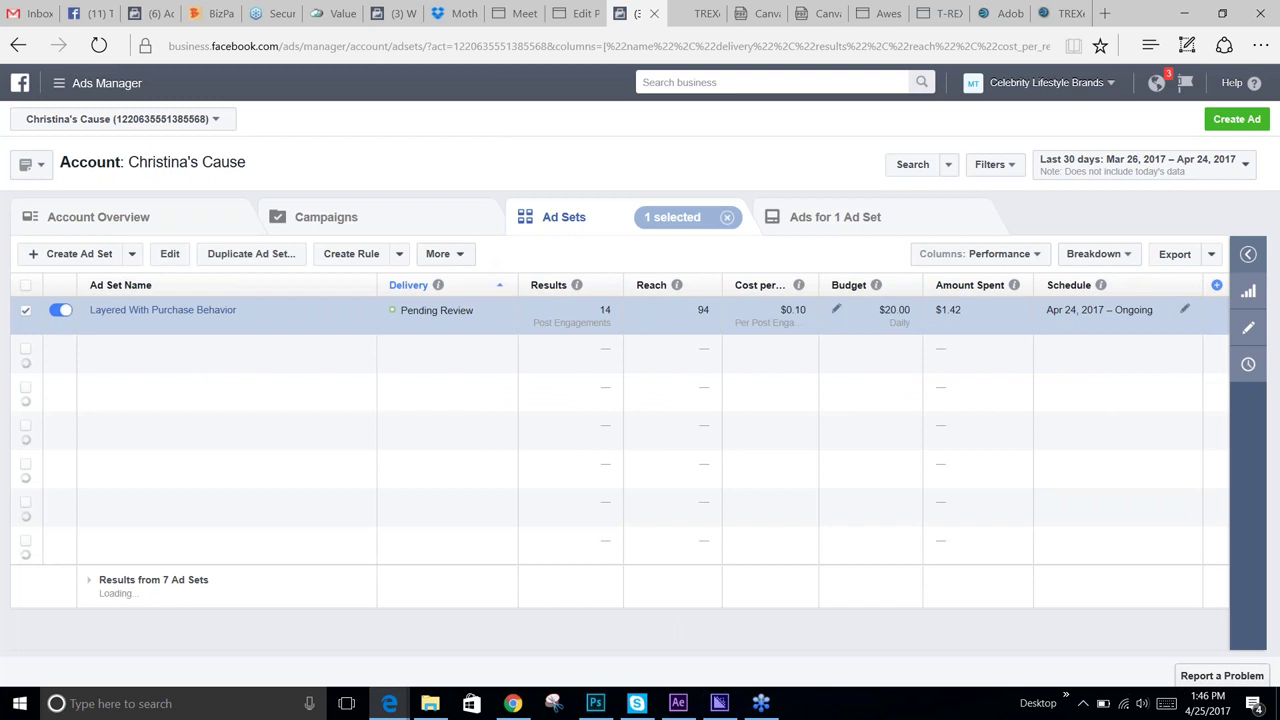
click(346, 223)
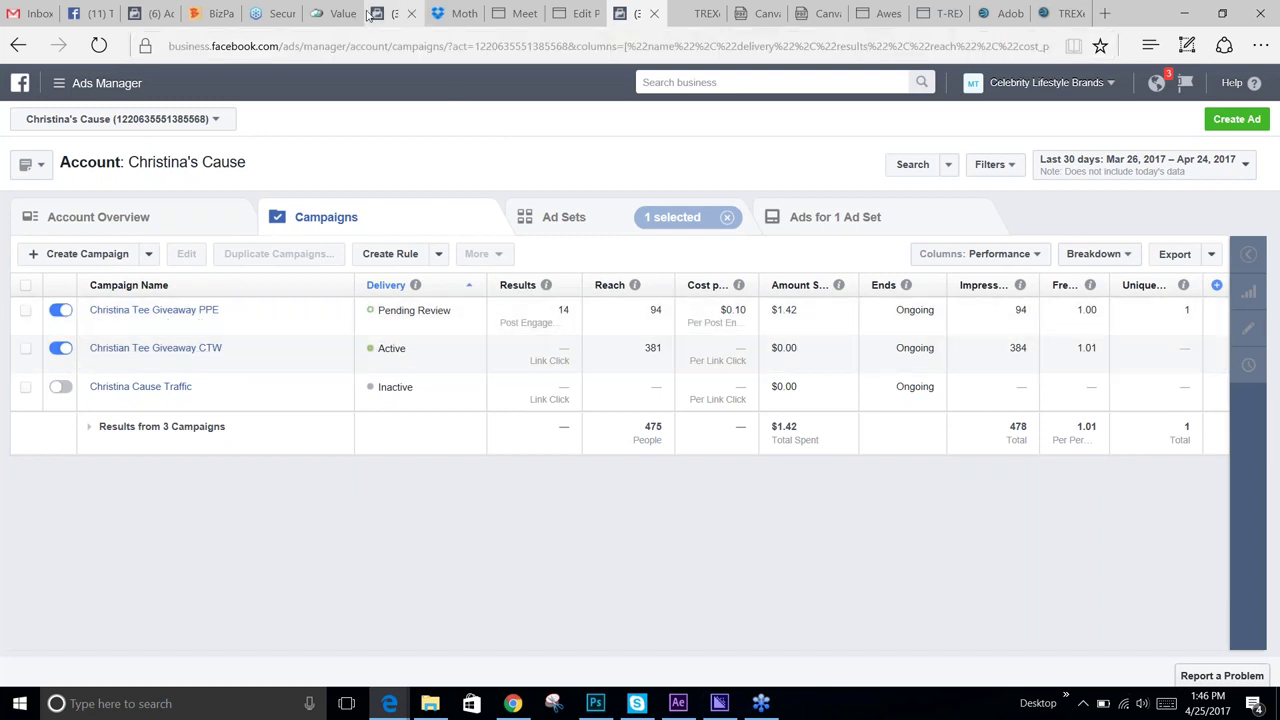
- Open the survey entries of "Win This Christina Milian Original Design T-Shirt" in WPTrex Survey and review the submitted answers
click(507, 12)
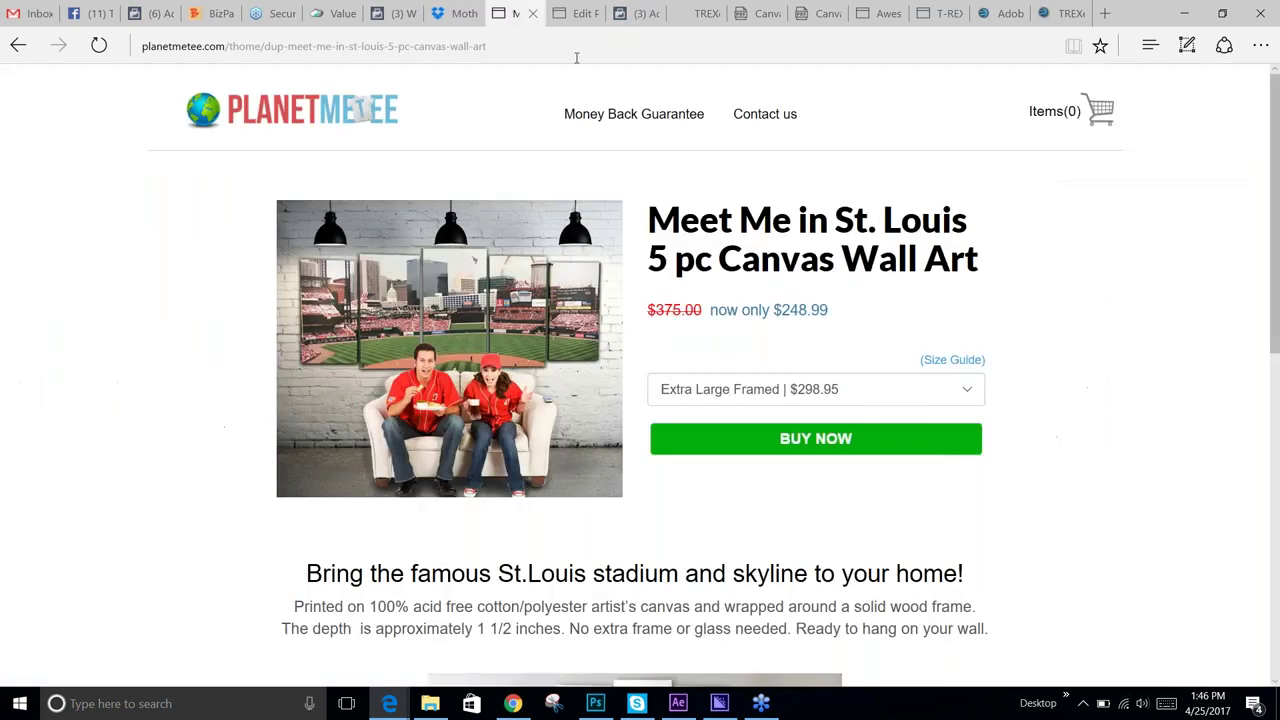
click(571, 13)
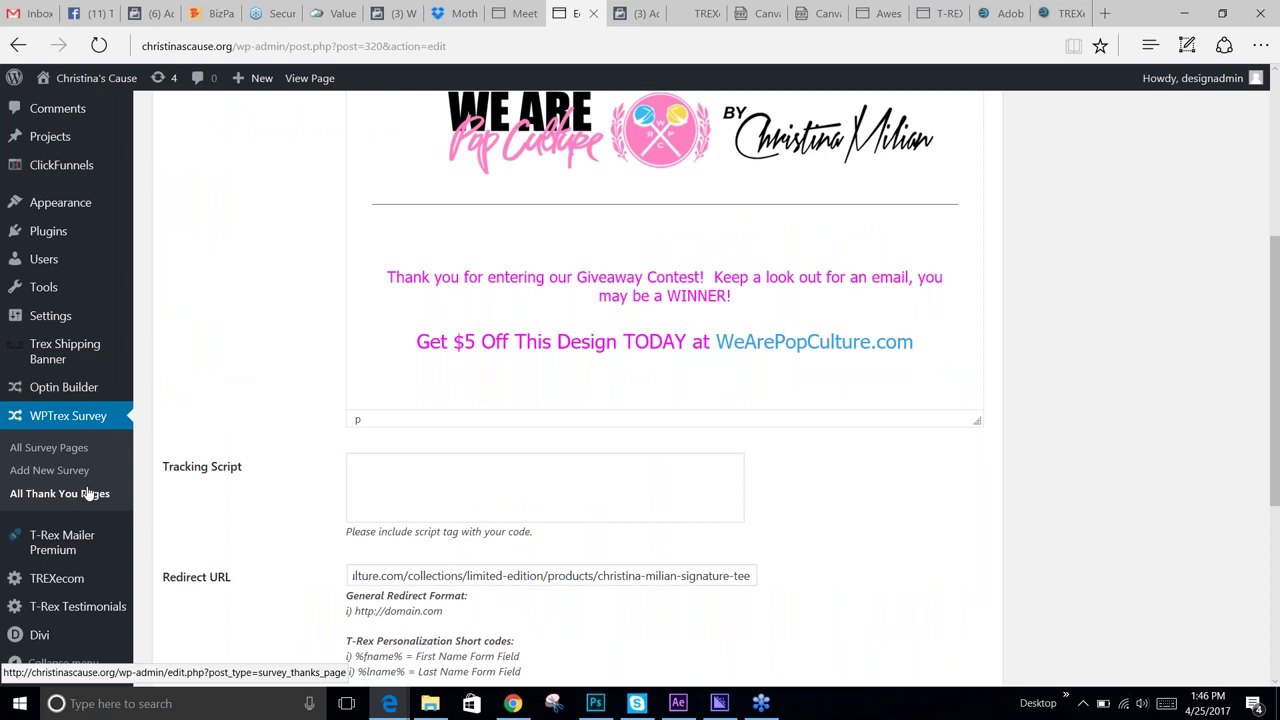
click(70, 451)
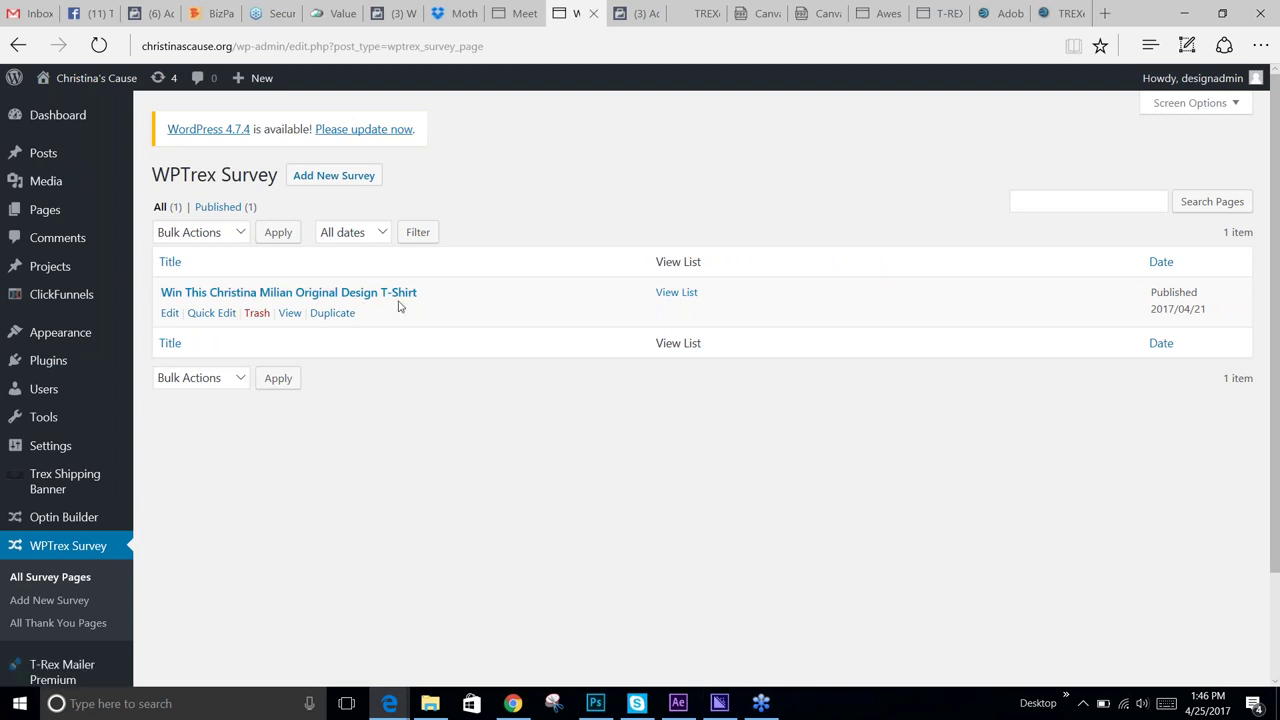
click(682, 297)
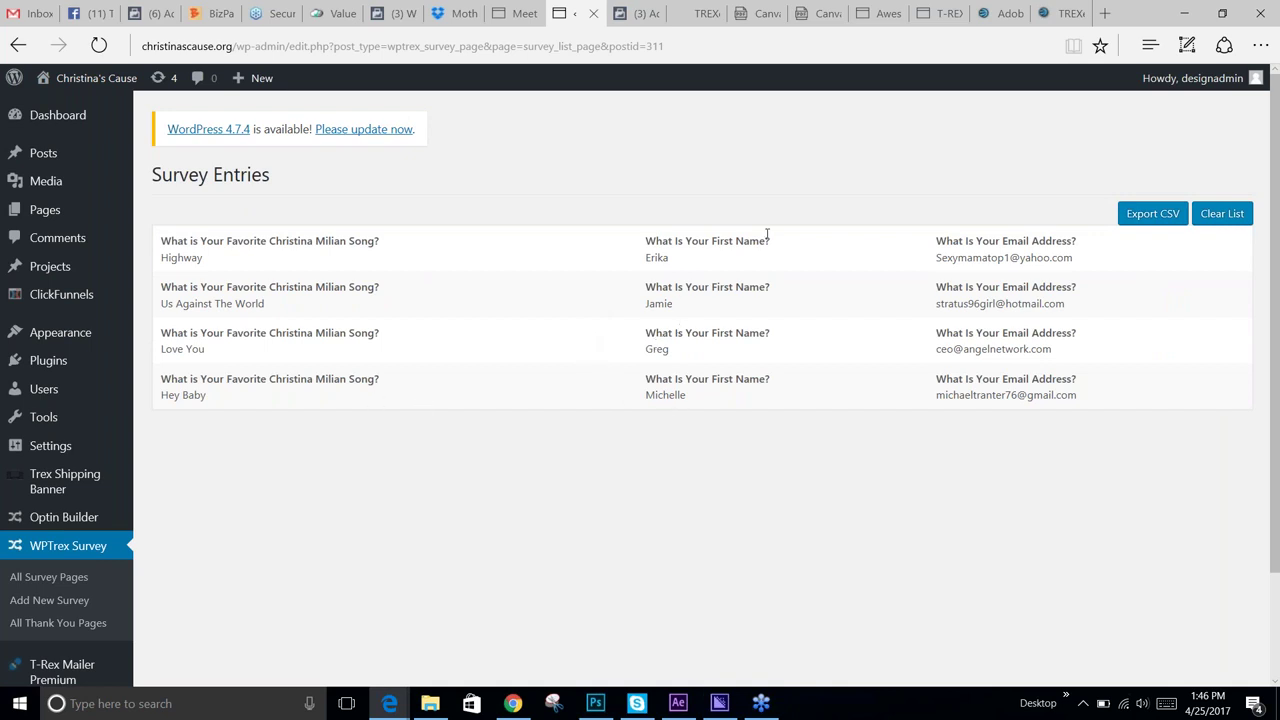
scroll(654, 323, down, 2)
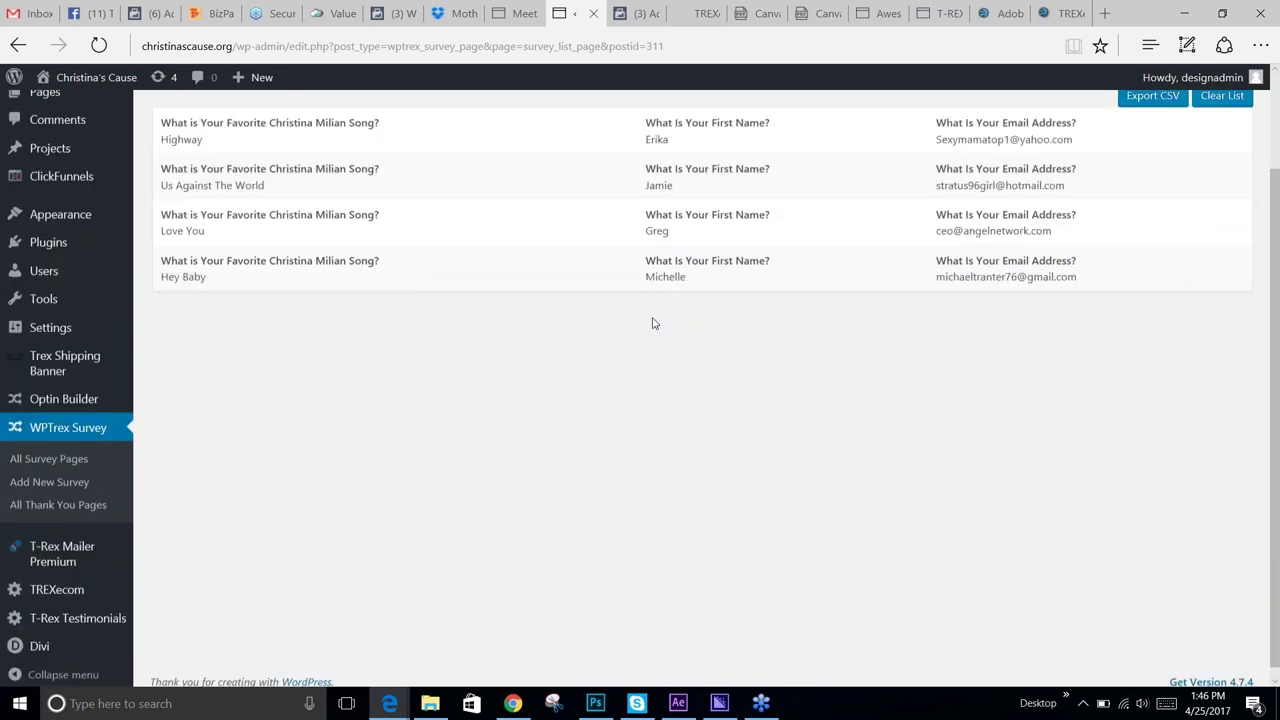
scroll(654, 323, up, 2)
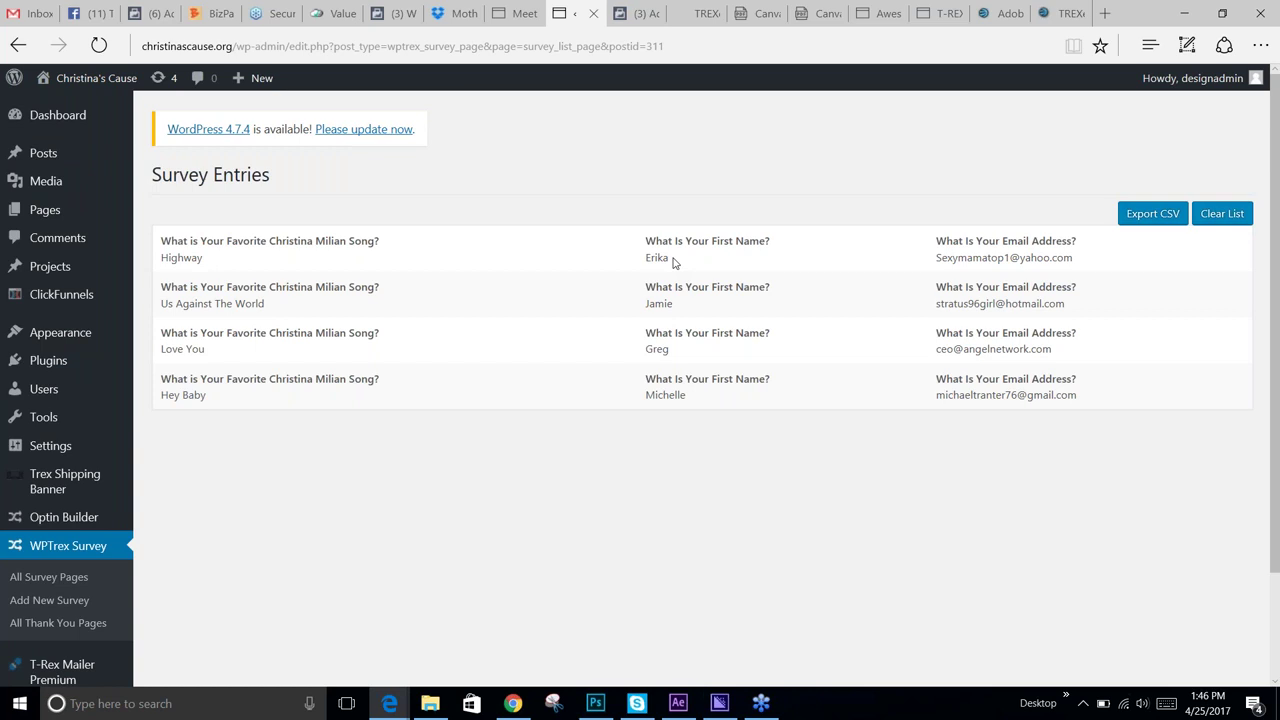
- Switch to the We Are Pop Culture Facebook page and examine the T-shirt giveaway post's text, survey link, image, reach and reactions
click(390, 13)
scroll(580, 430, up, 4)
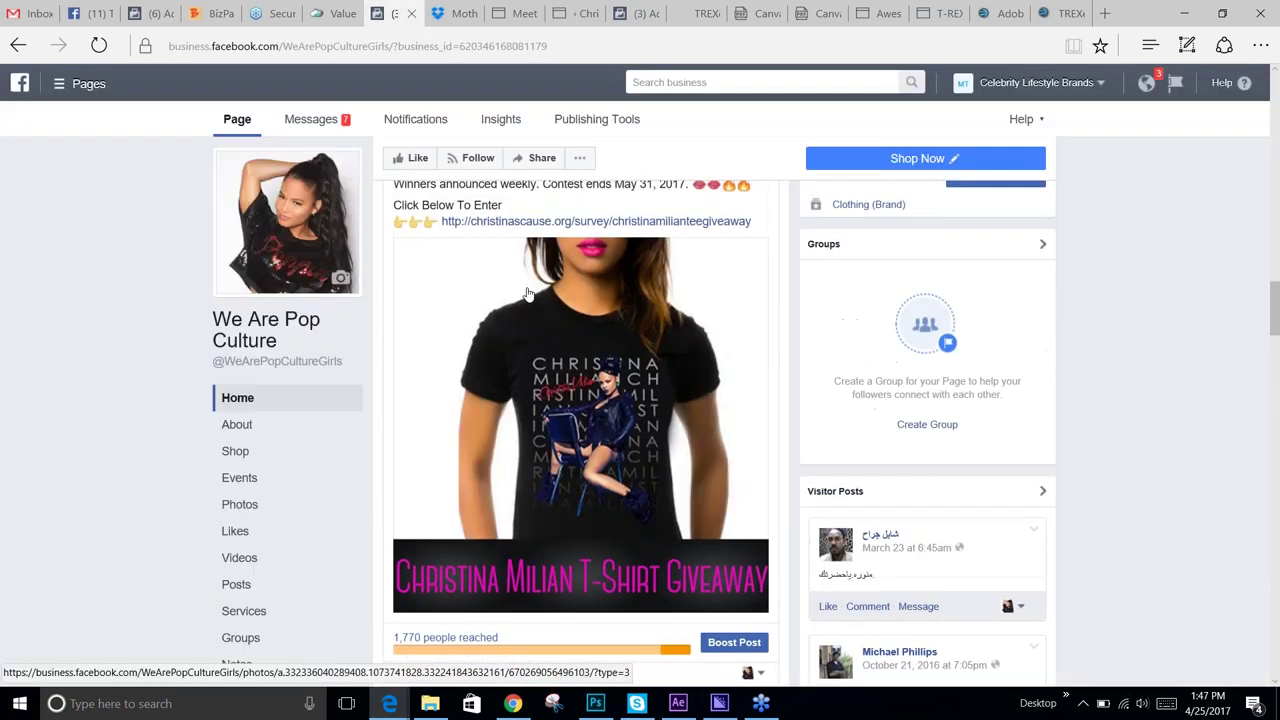
scroll(552, 310, up, 2)
scroll(550, 312, down, 2)
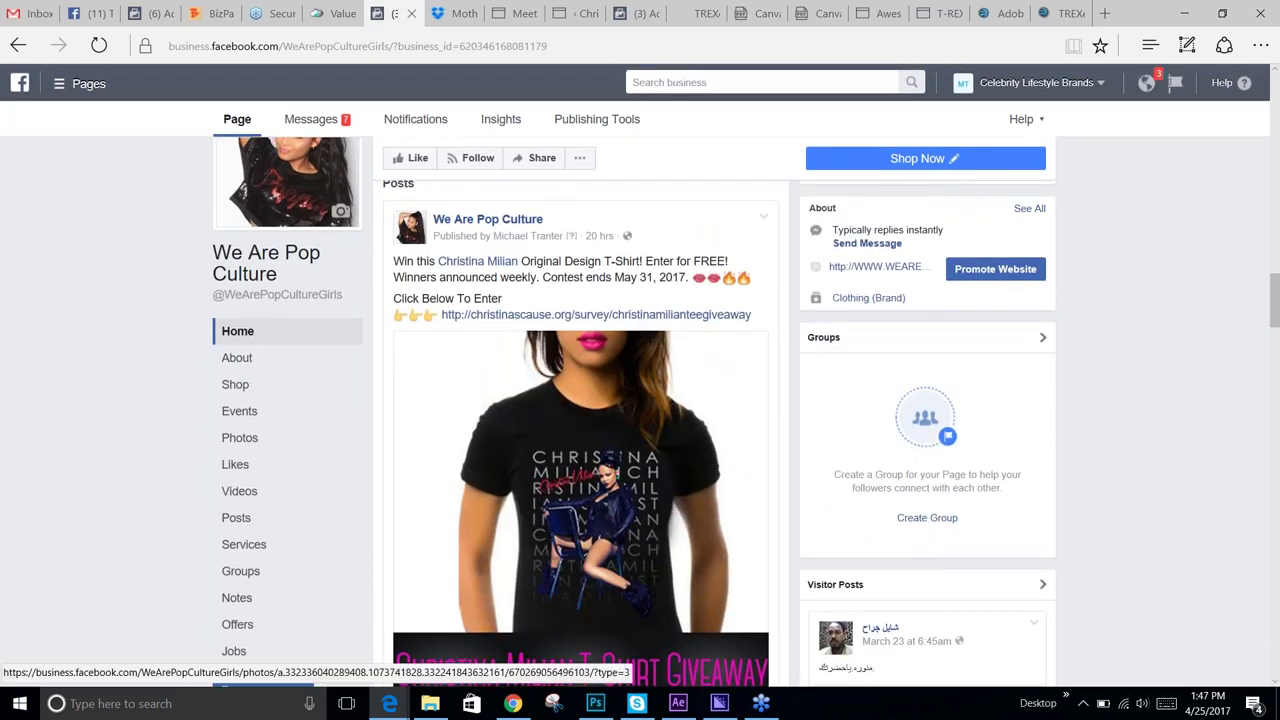
scroll(470, 380, down, 3)
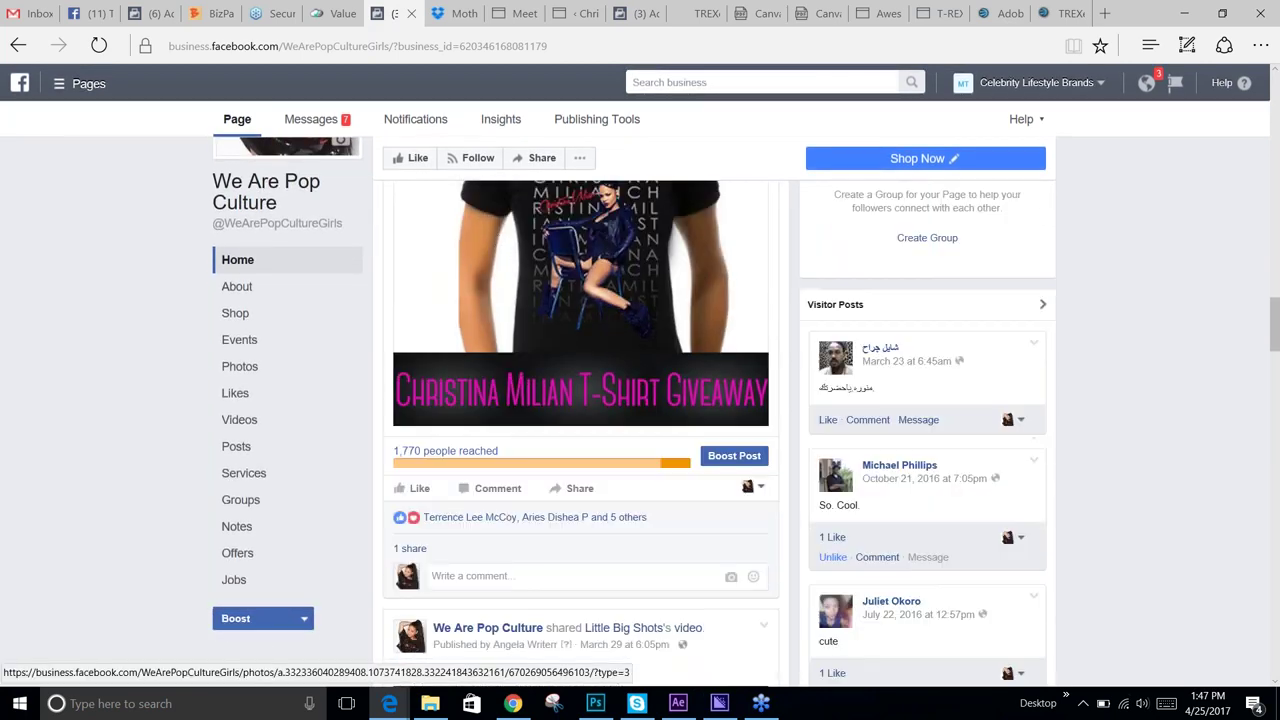
mouse_move(491, 470)
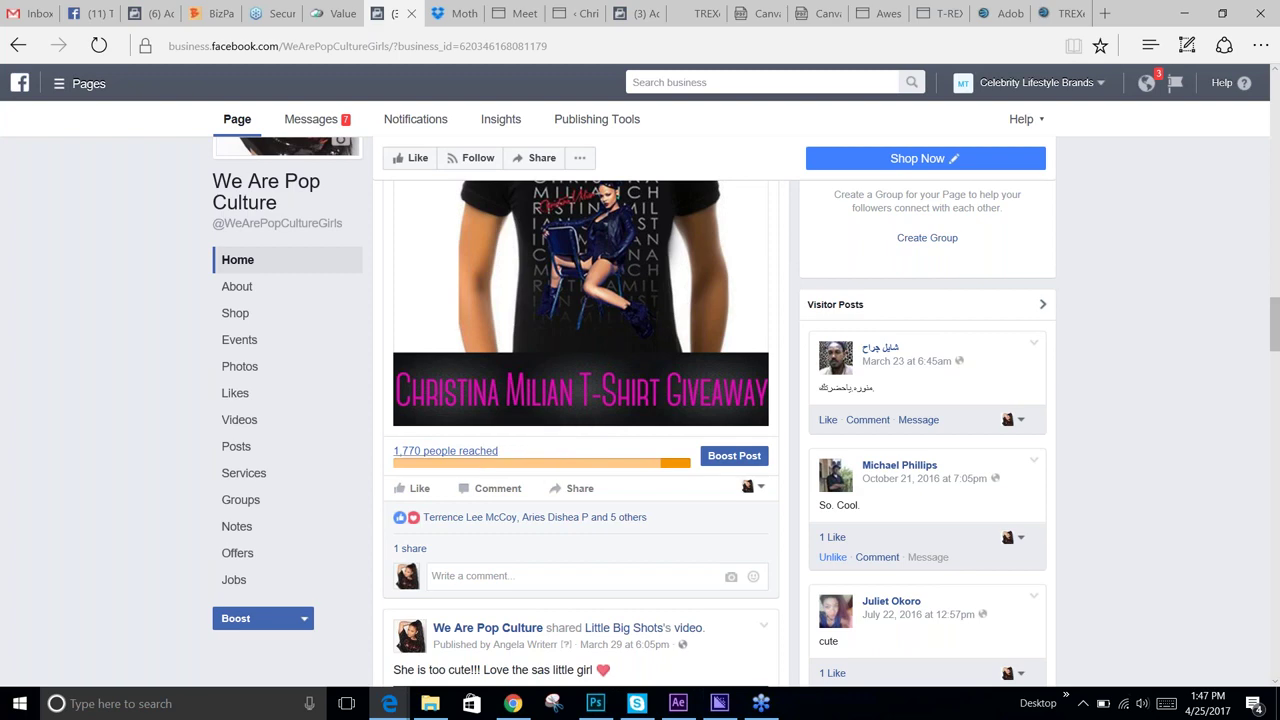
scroll(500, 450, up, 3)
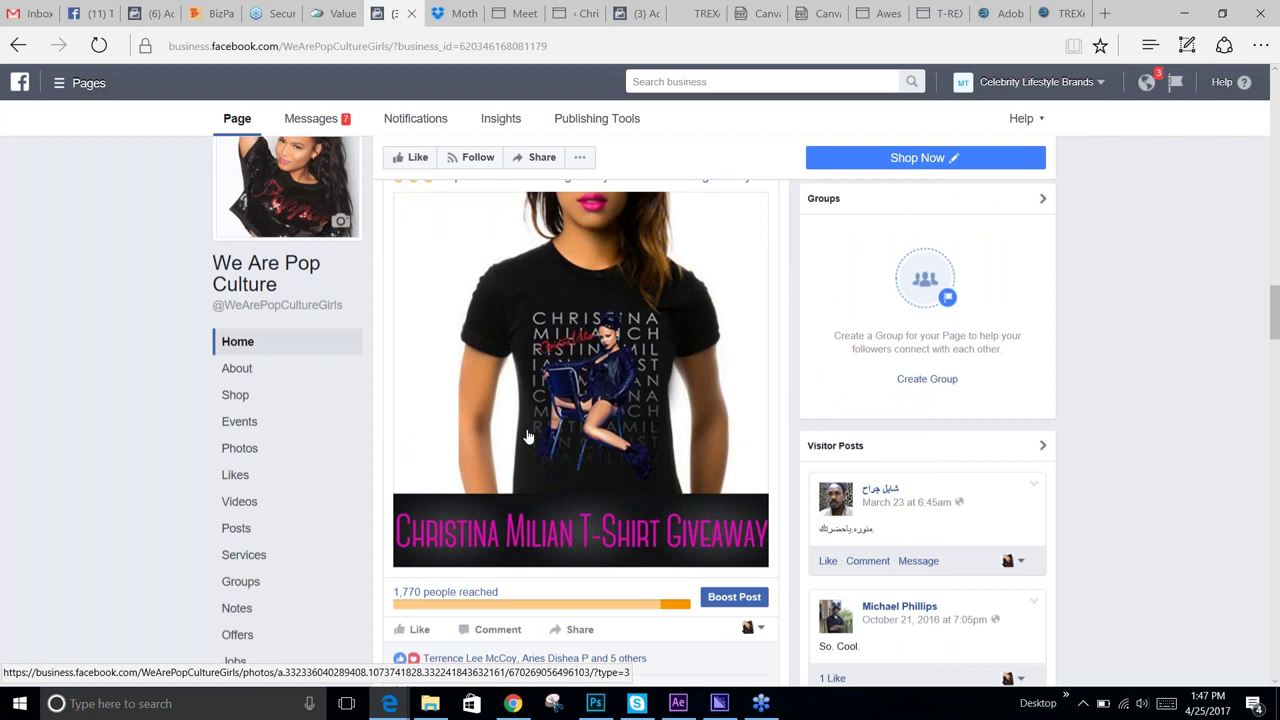
scroll(528, 437, down, 2)
scroll(538, 432, up, 5)
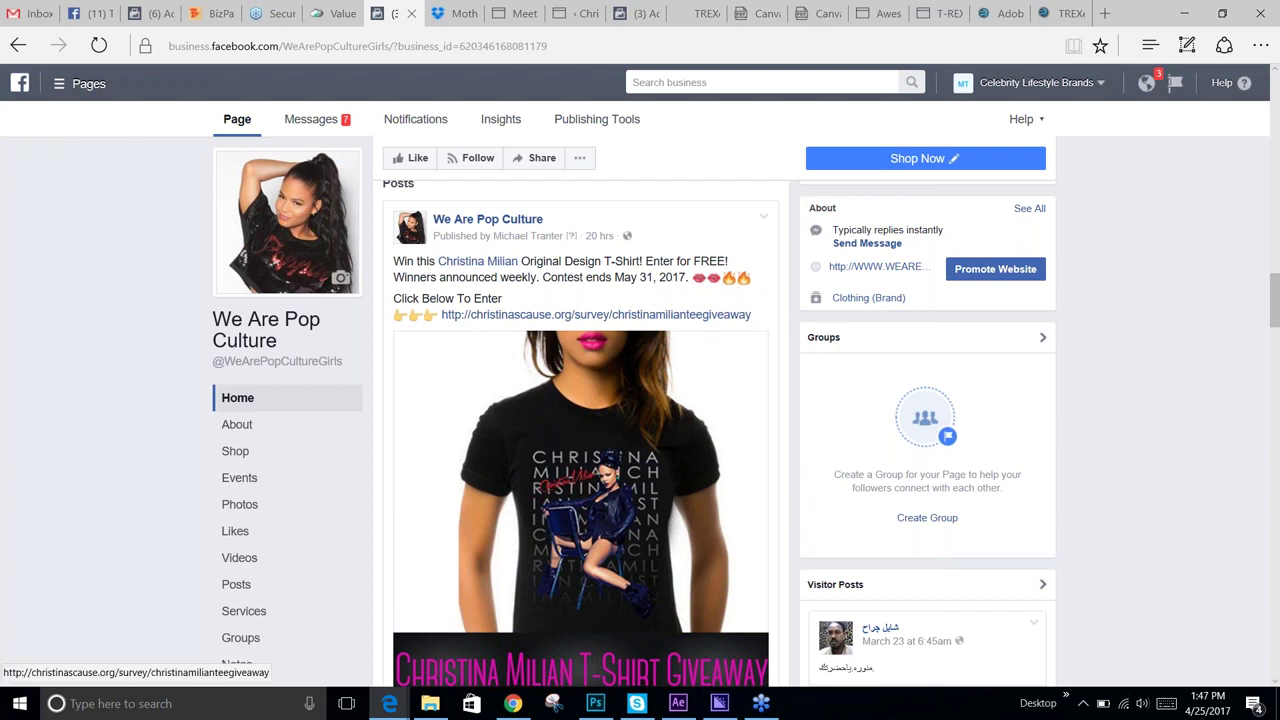
scroll(660, 340, down, 2)
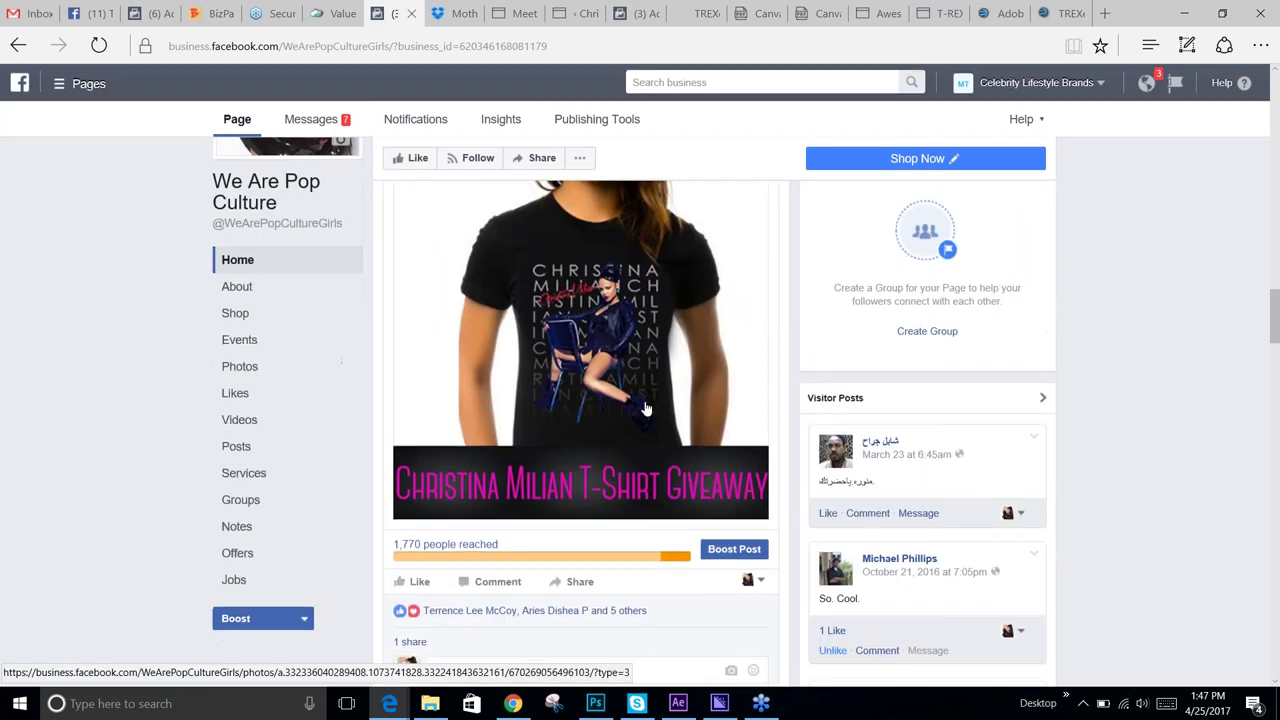
scroll(697, 497, up, 1)
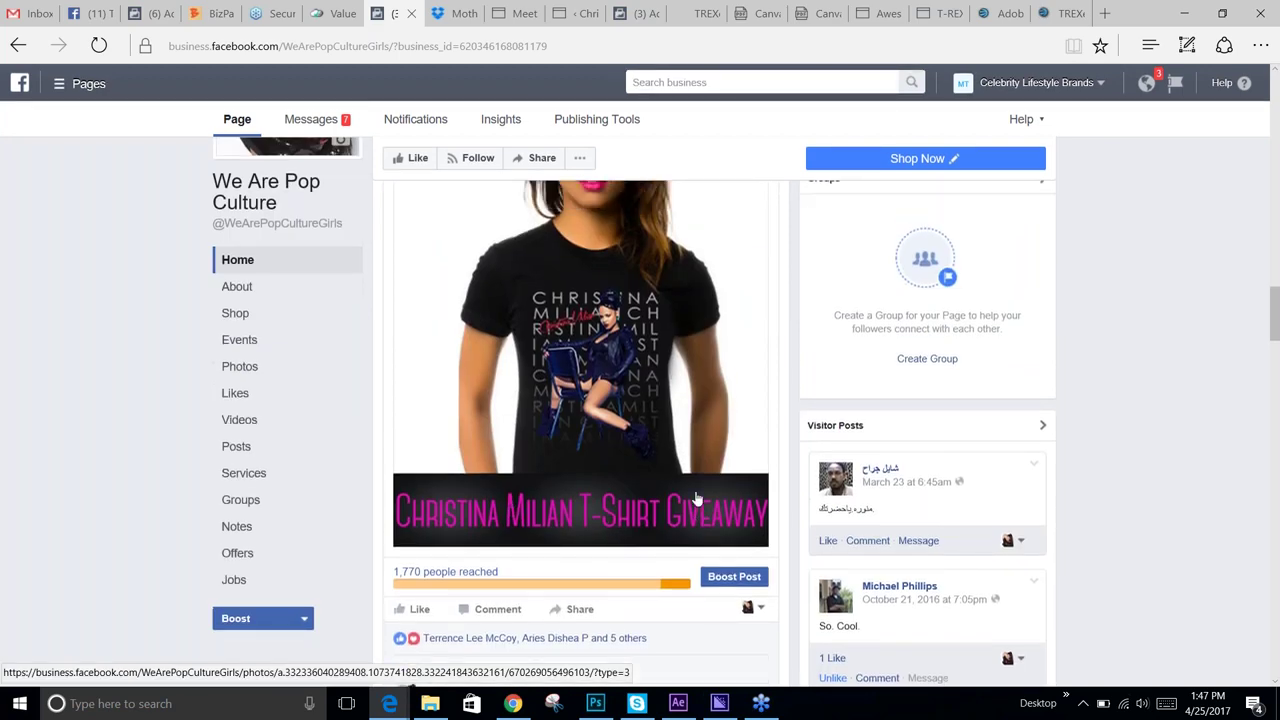
scroll(697, 497, up, 1)
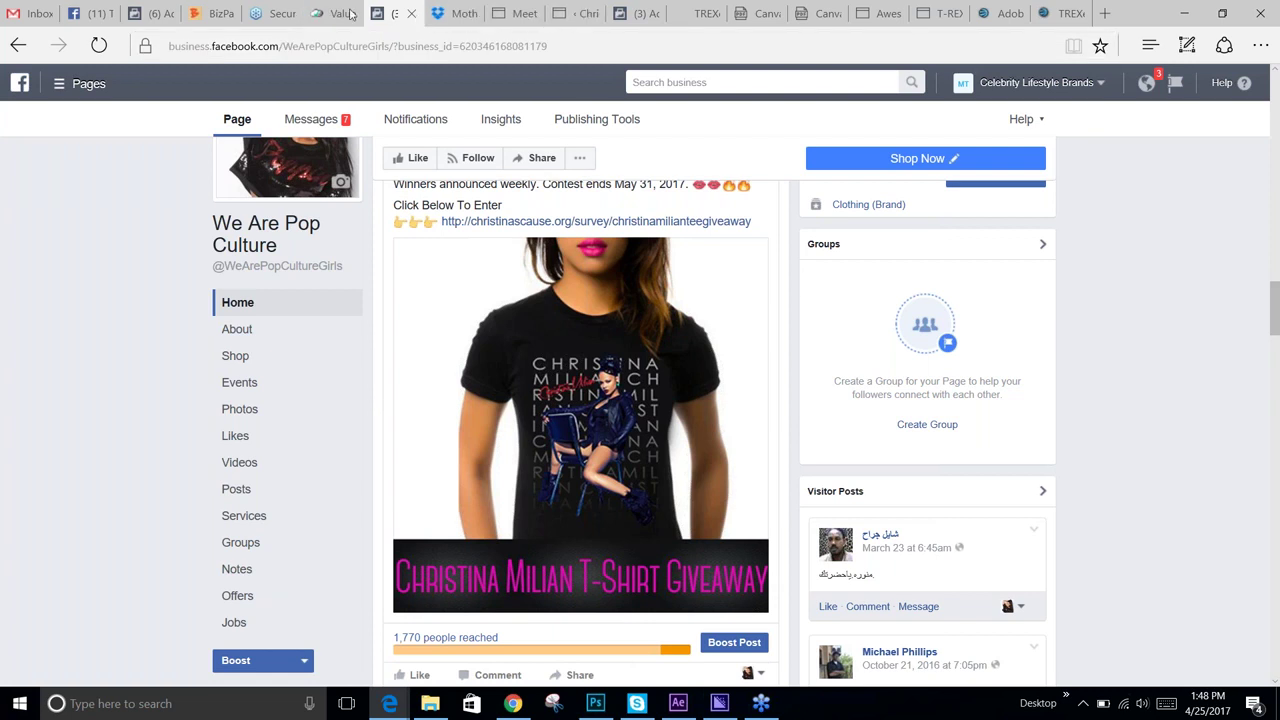
click(519, 13)
click(395, 13)
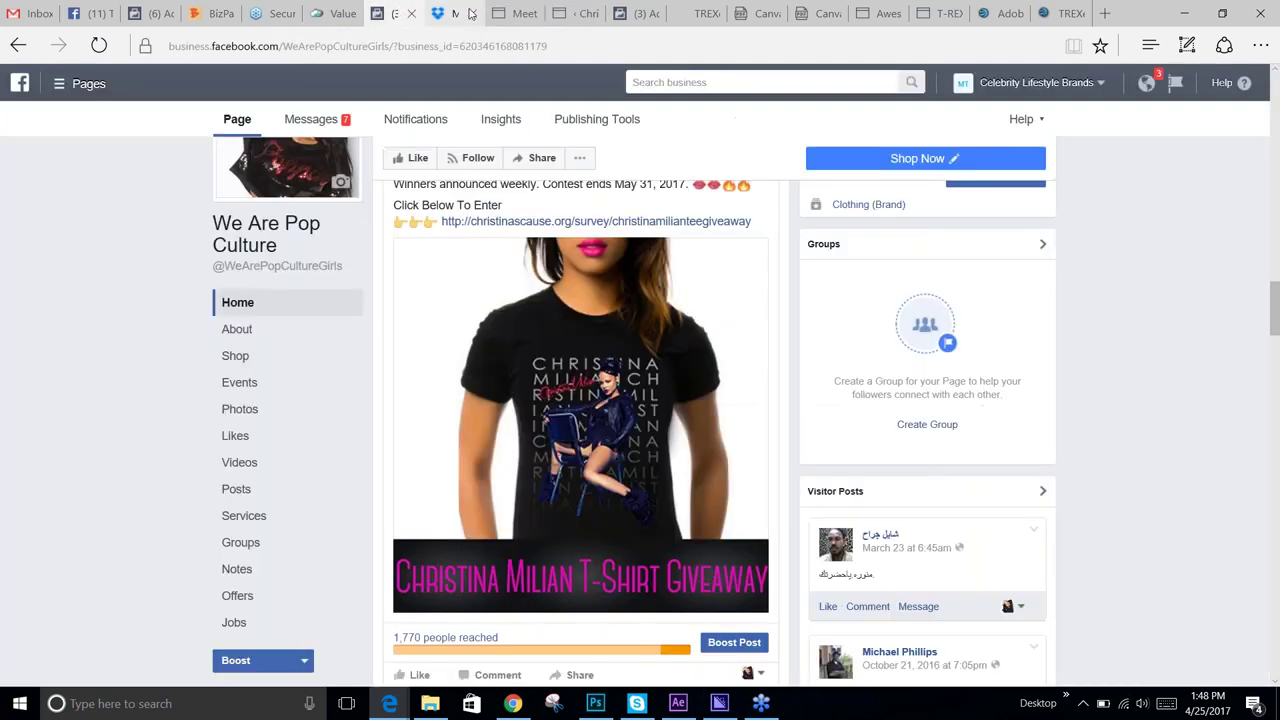
click(580, 13)
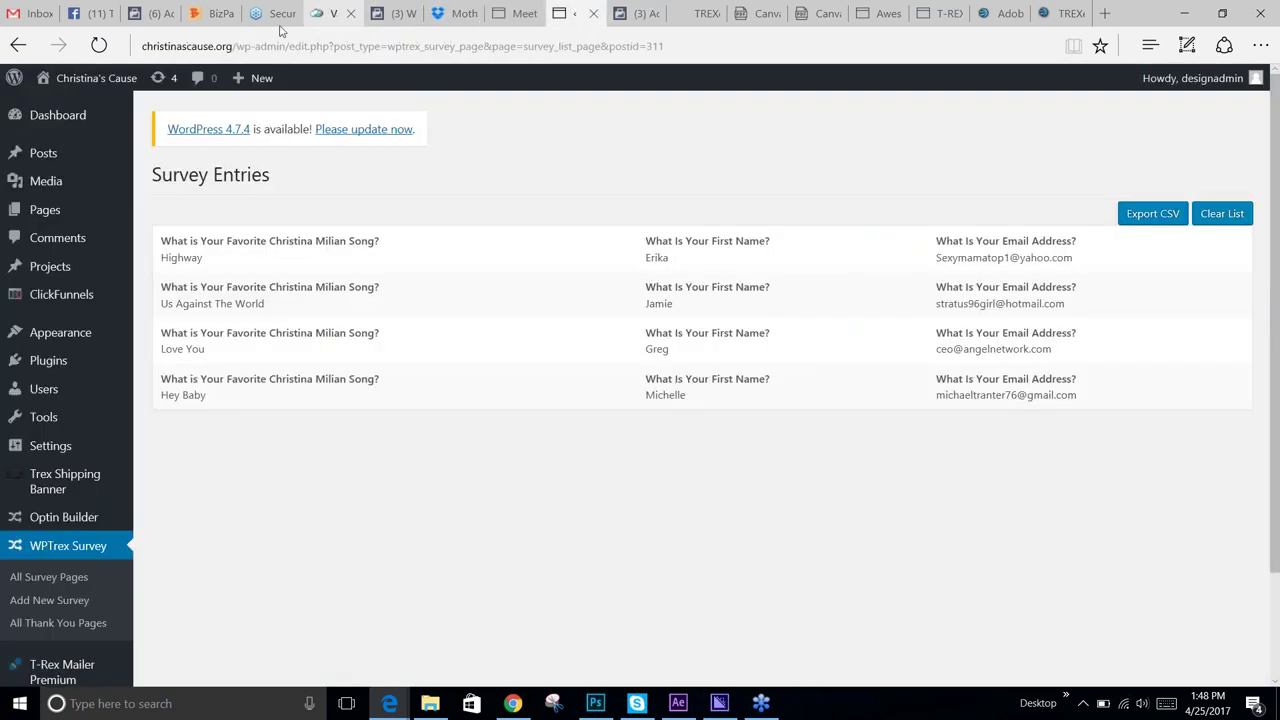
click(96, 13)
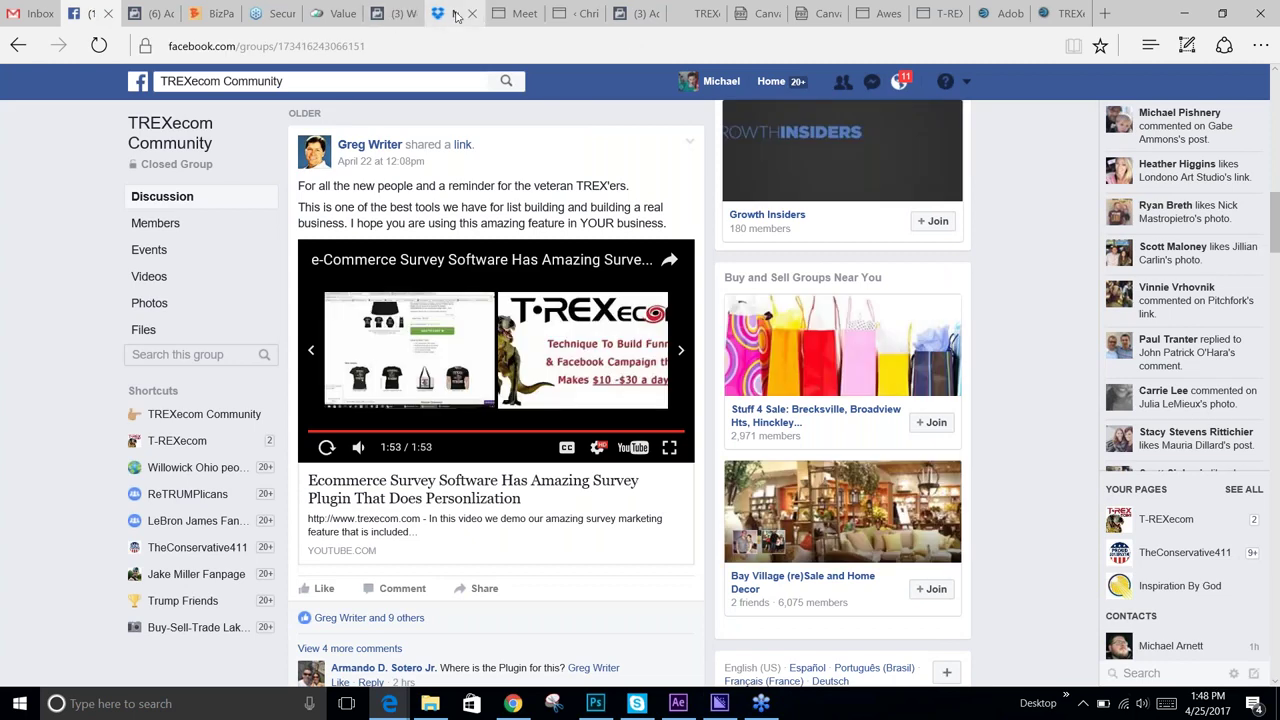
click(452, 13)
click(512, 13)
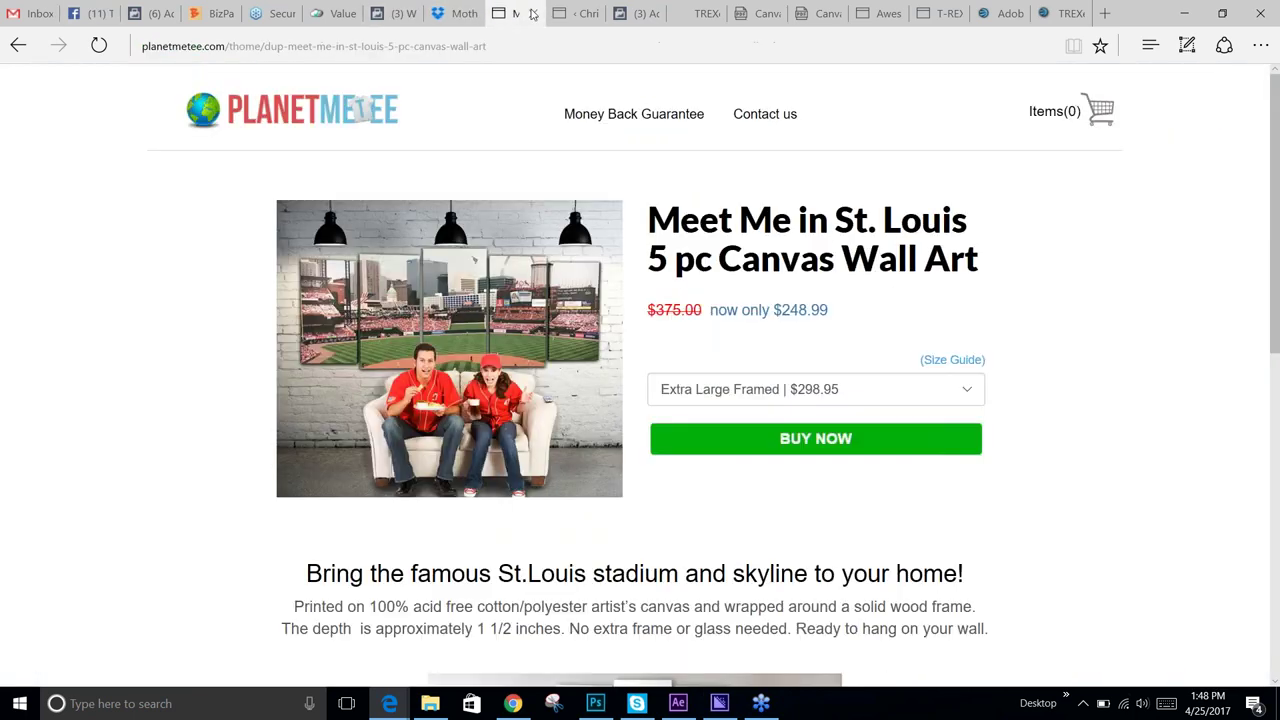
- Switch to Ads Manager, open the "Christian Tee Giveaway CTW" campaign and look over the settings of its "US - W - 18-40" ad set
click(590, 14)
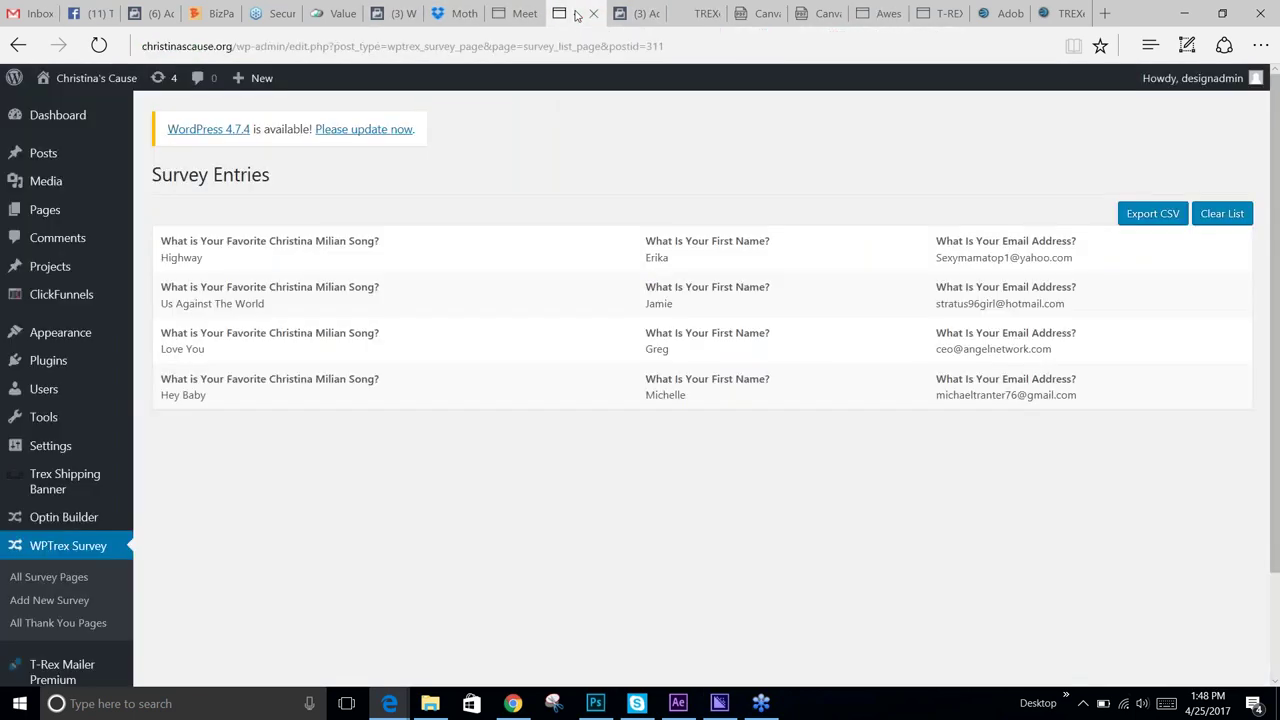
click(632, 13)
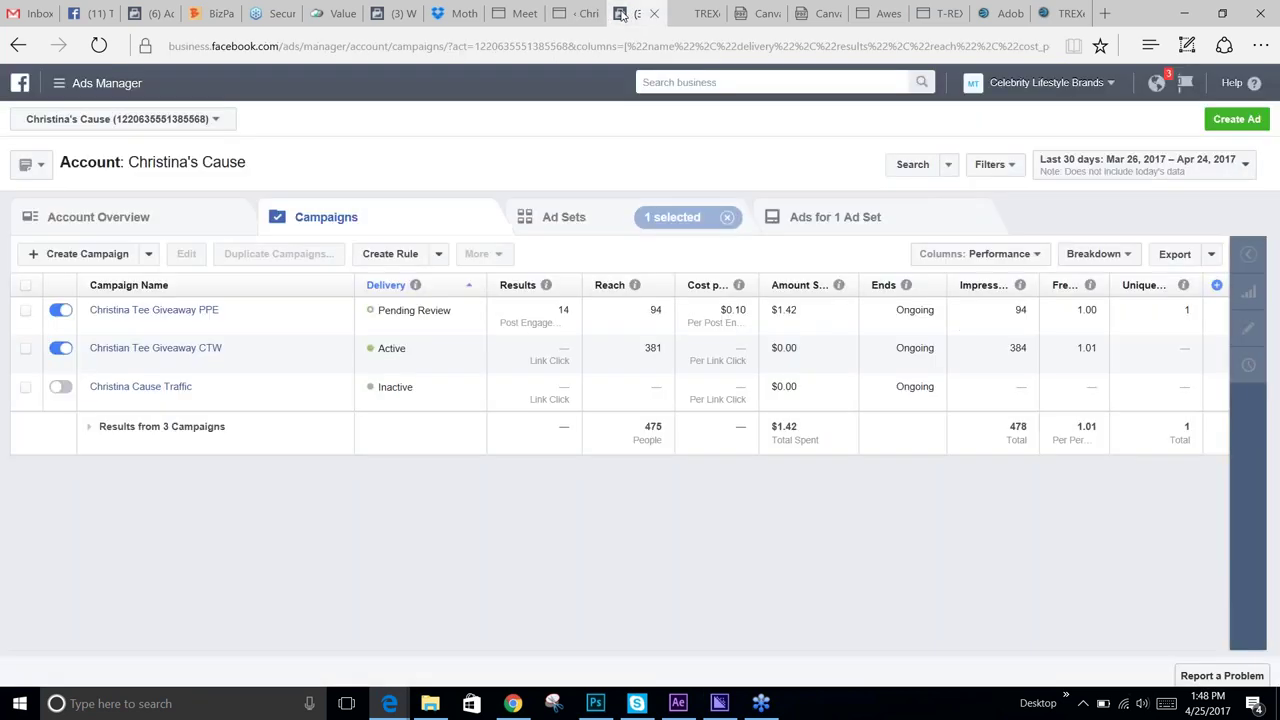
click(186, 350)
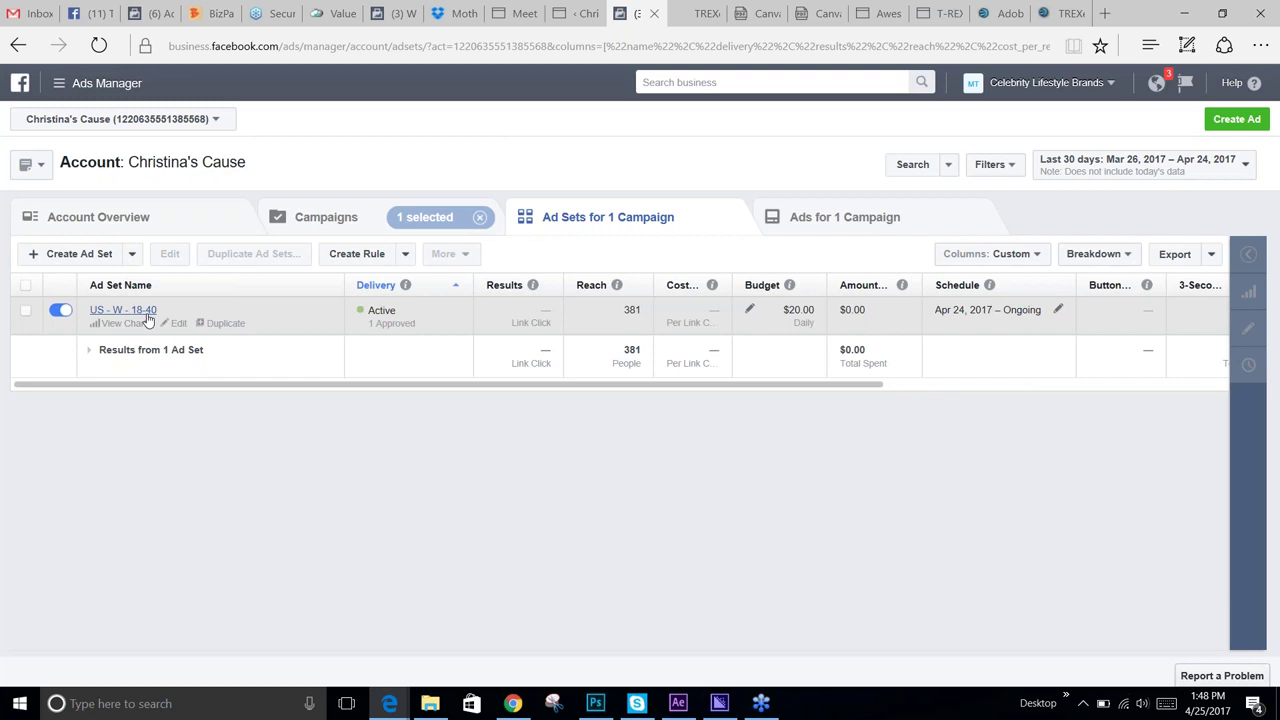
click(178, 324)
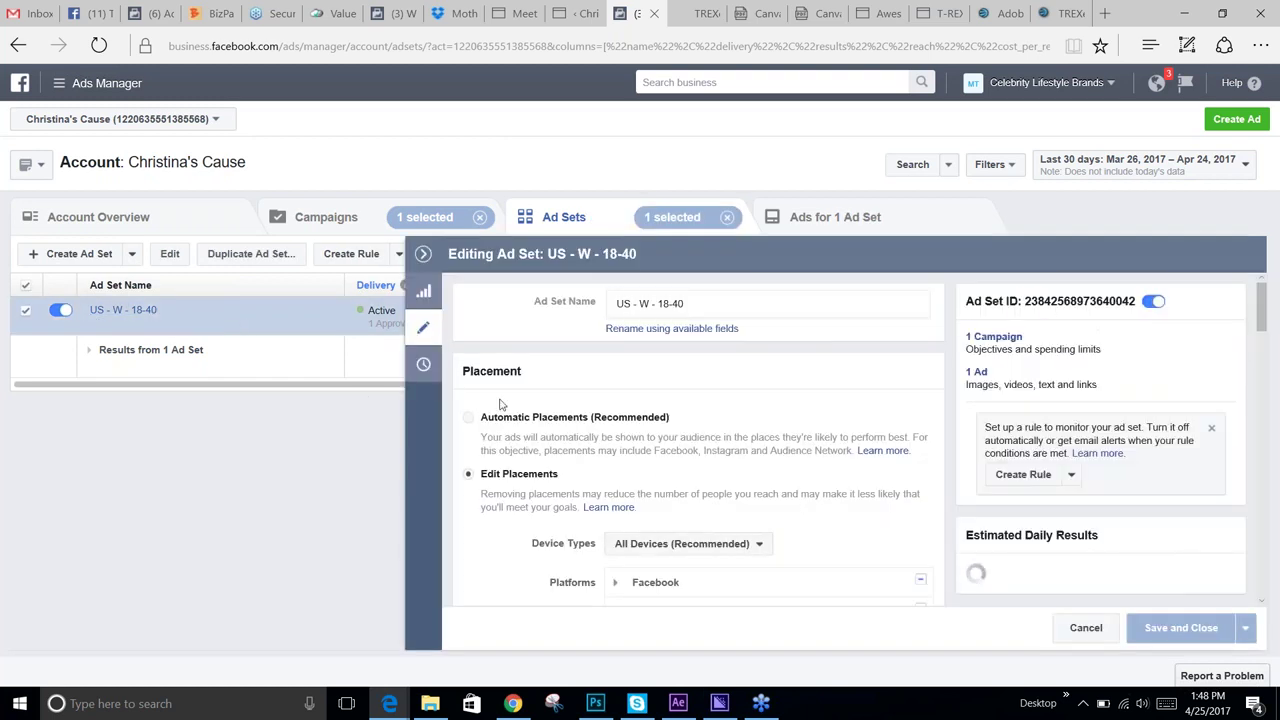
scroll(480, 410, down, 2)
scroll(495, 424, up, 2)
scroll(493, 420, down, 5)
scroll(491, 423, up, 5)
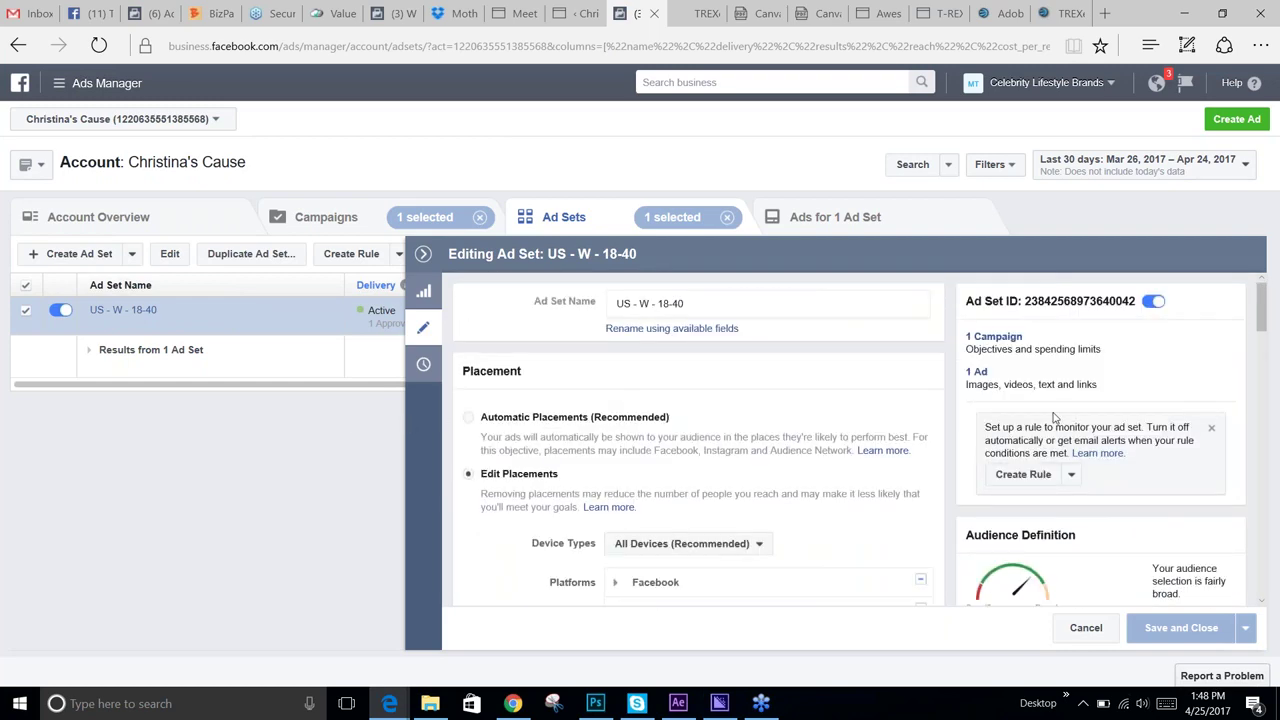
- Open the ad set's single ad, examine the giveaway preview's text, image and website URL, and close the ad editor
click(975, 374)
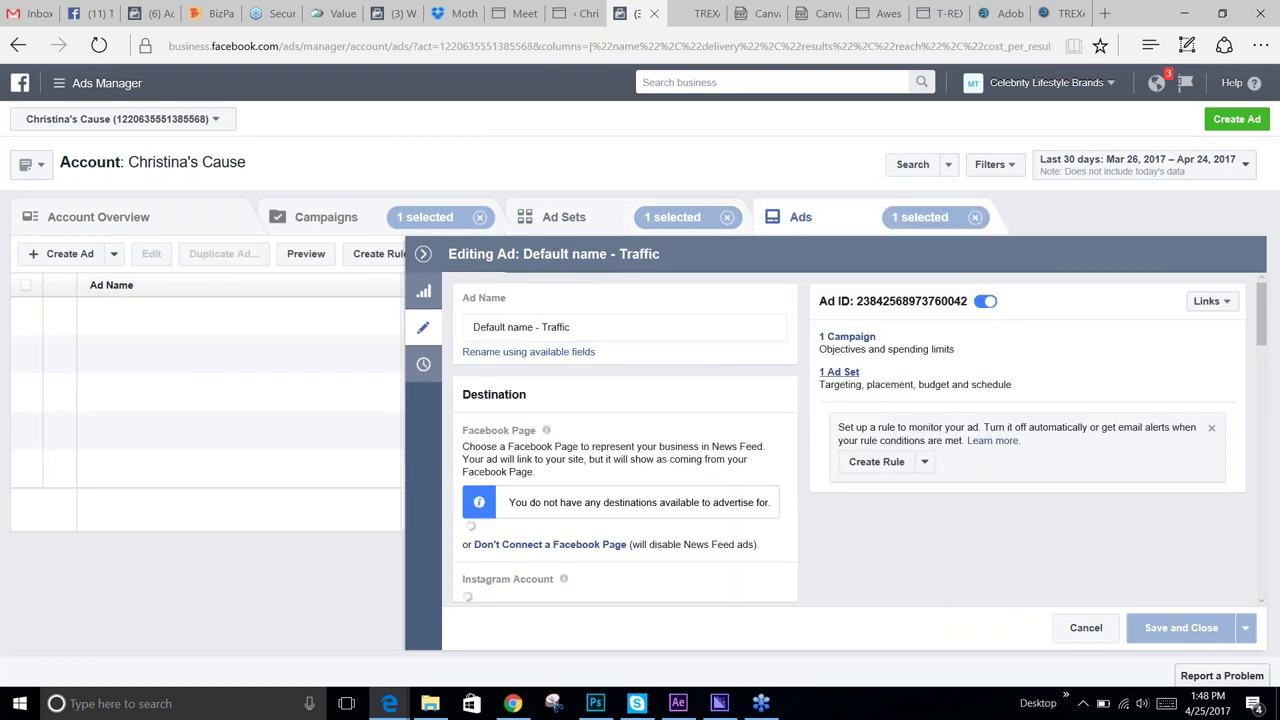
scroll(934, 434, down, 3)
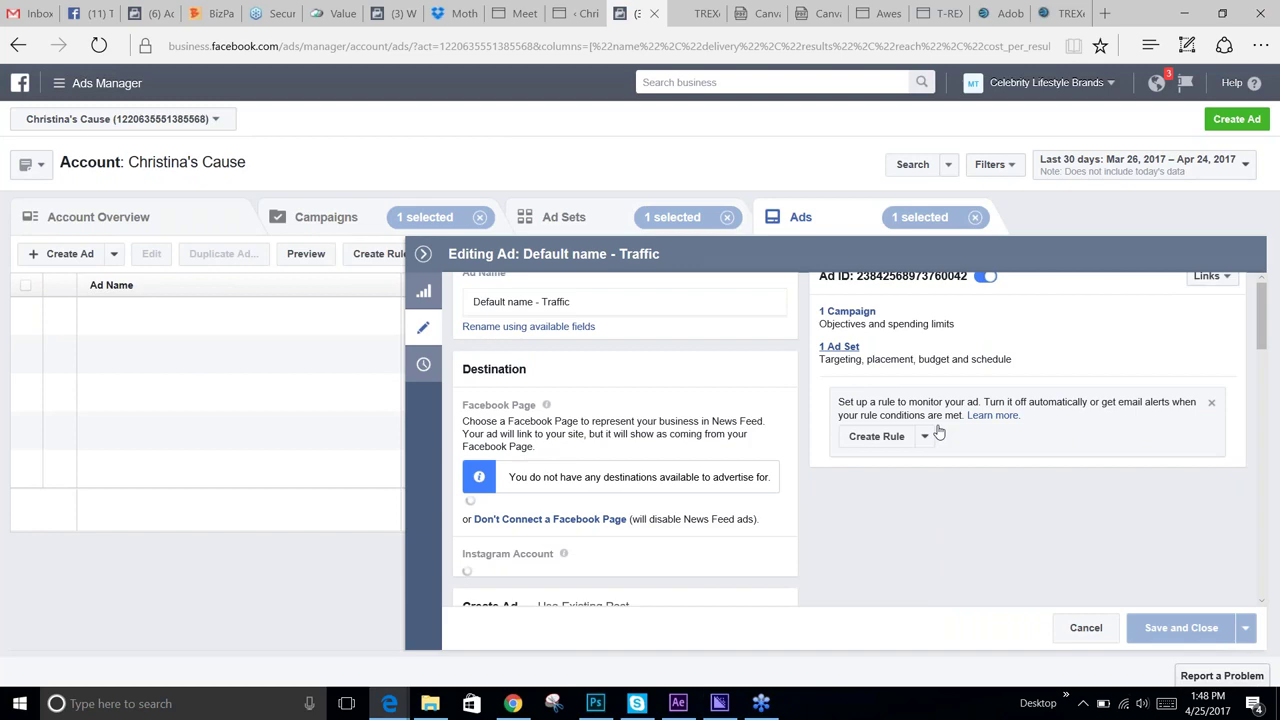
drag(1263, 322, 1259, 377)
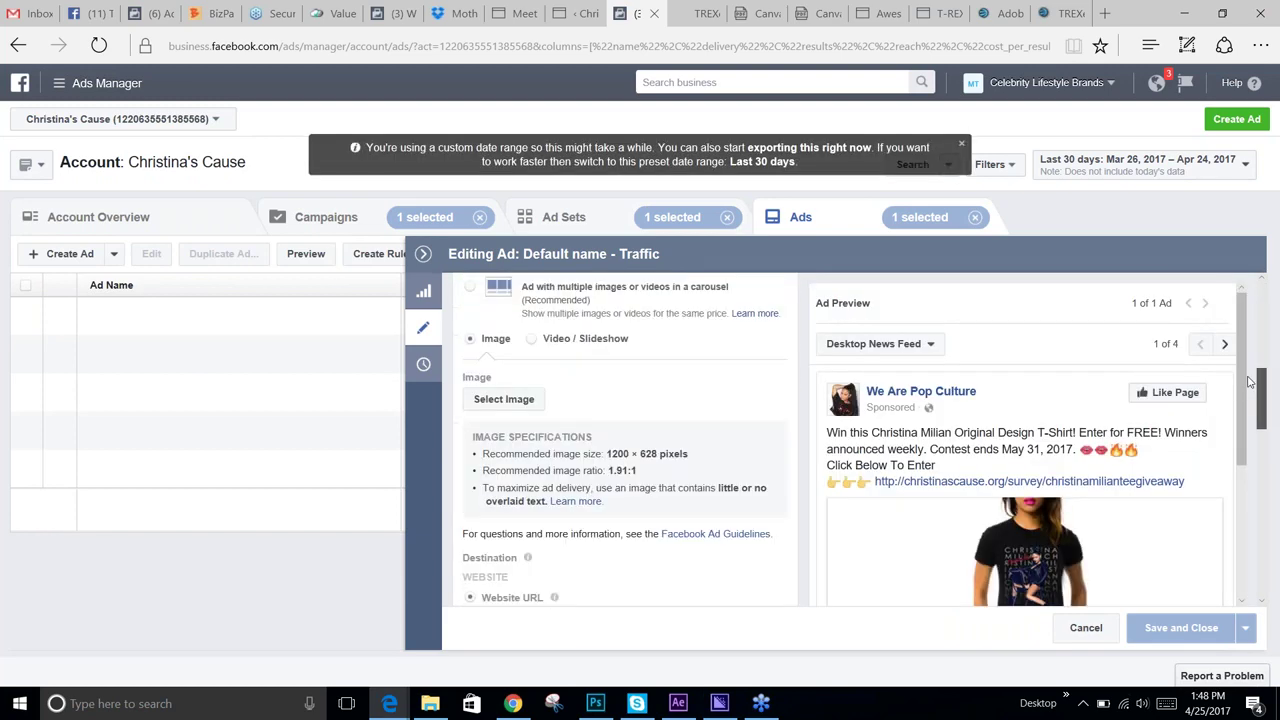
scroll(1140, 422, down, 5)
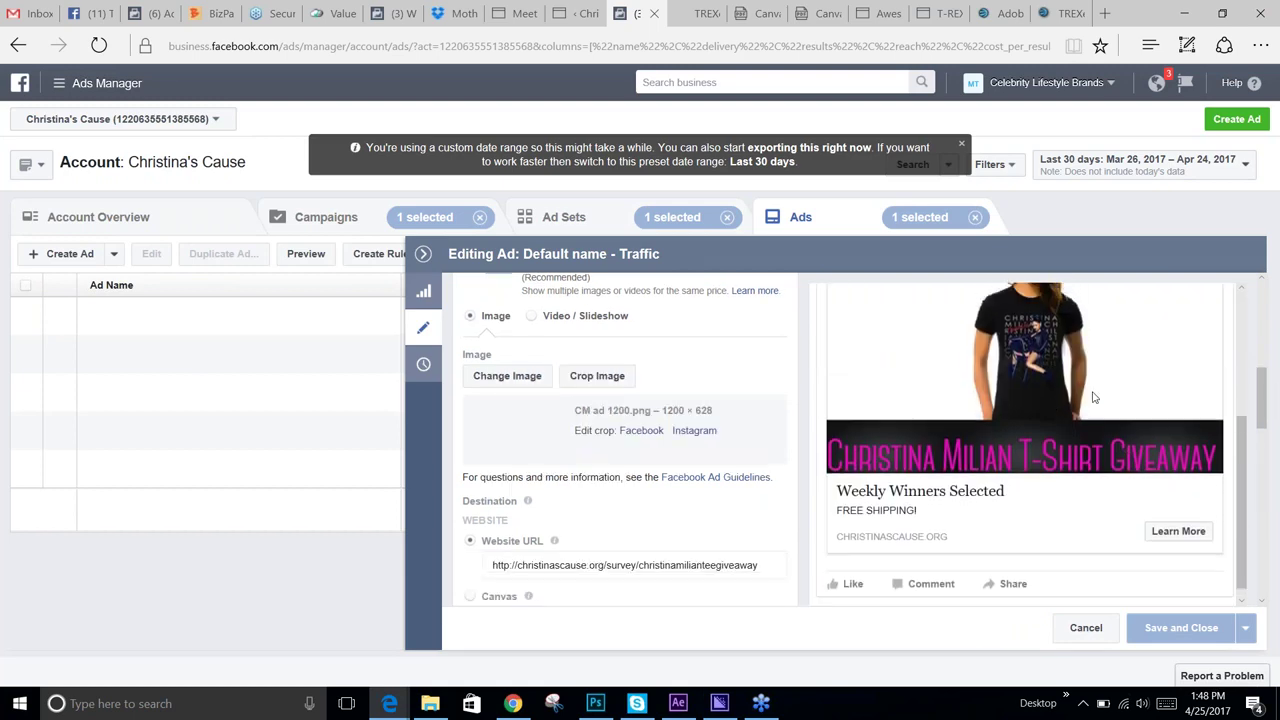
scroll(1093, 397, up, 1)
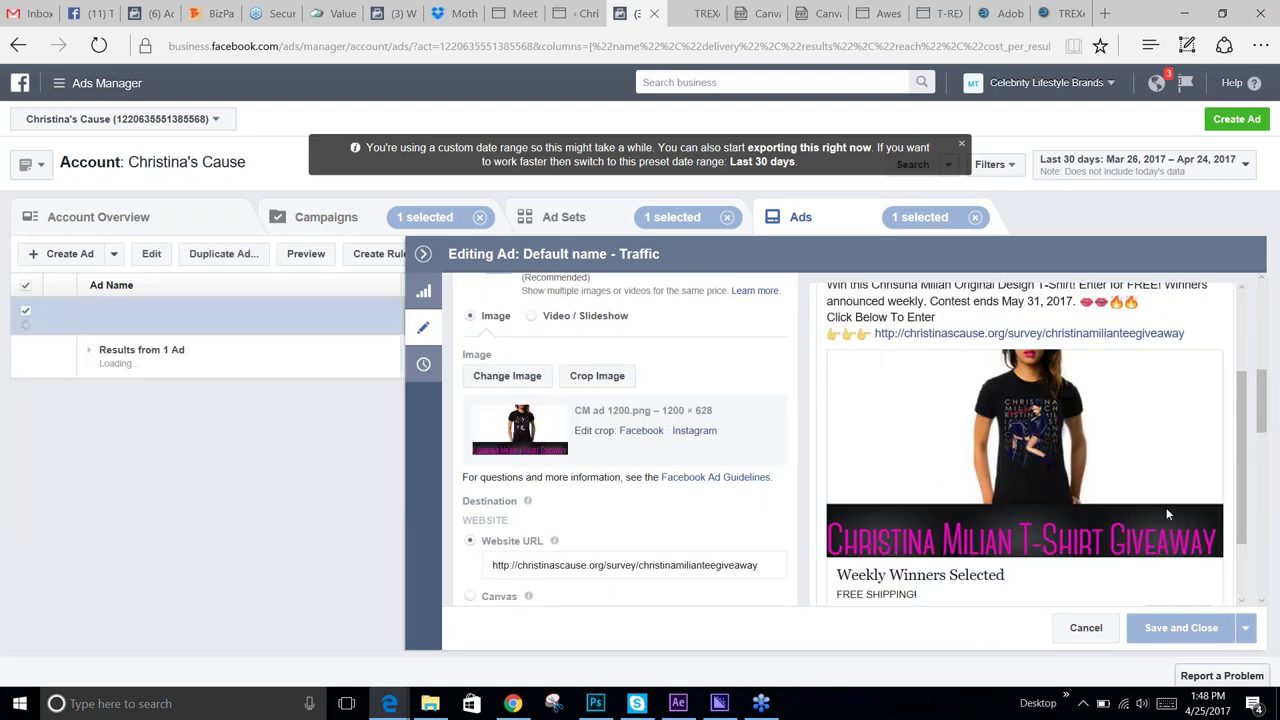
scroll(1060, 440, down, 8)
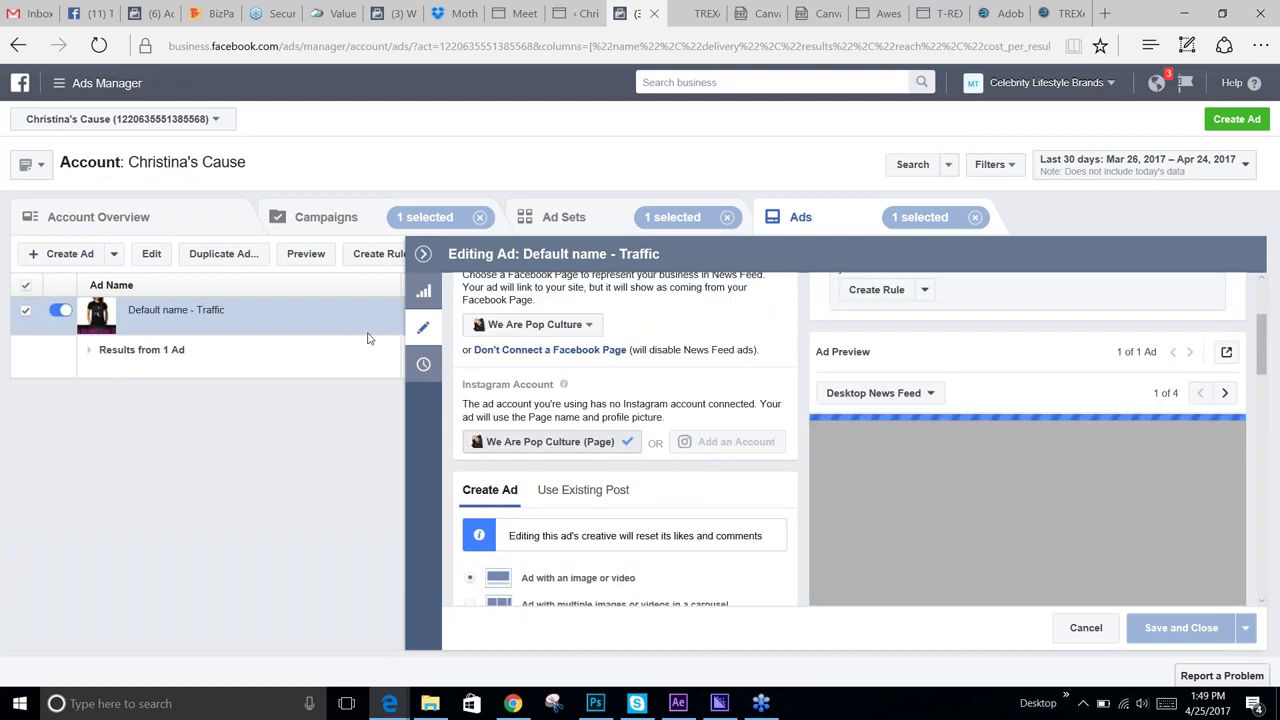
click(423, 253)
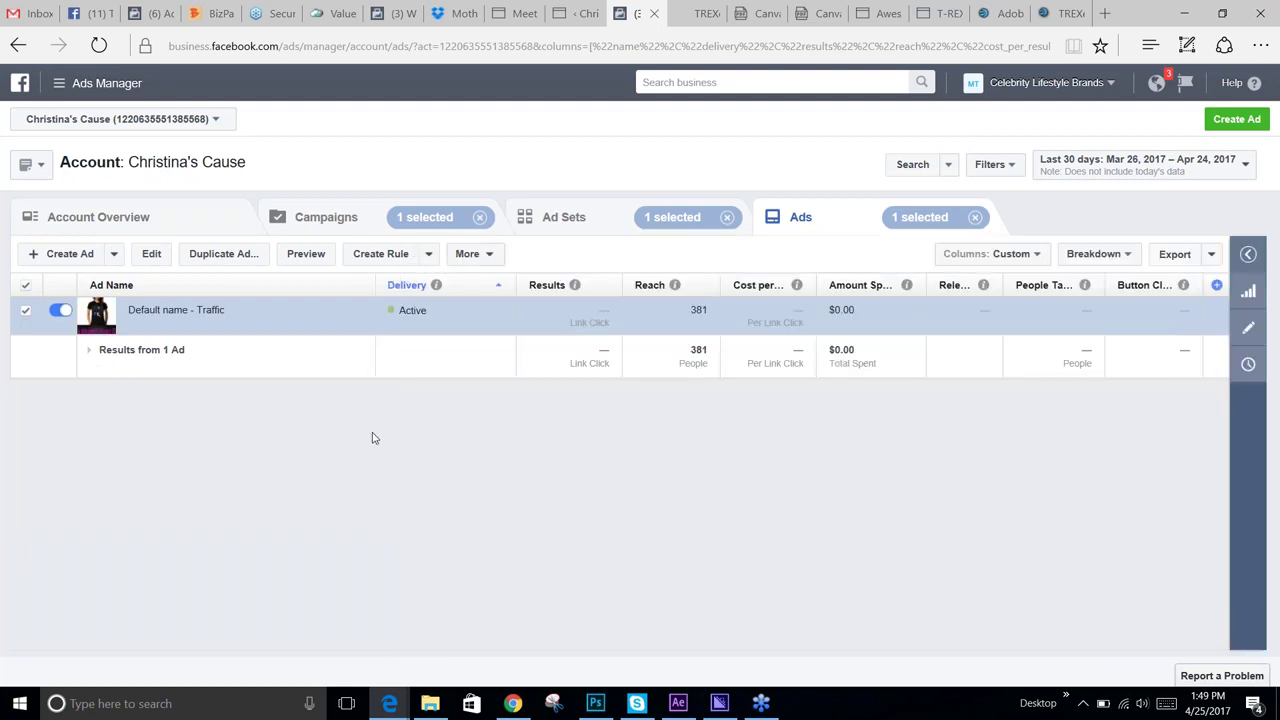
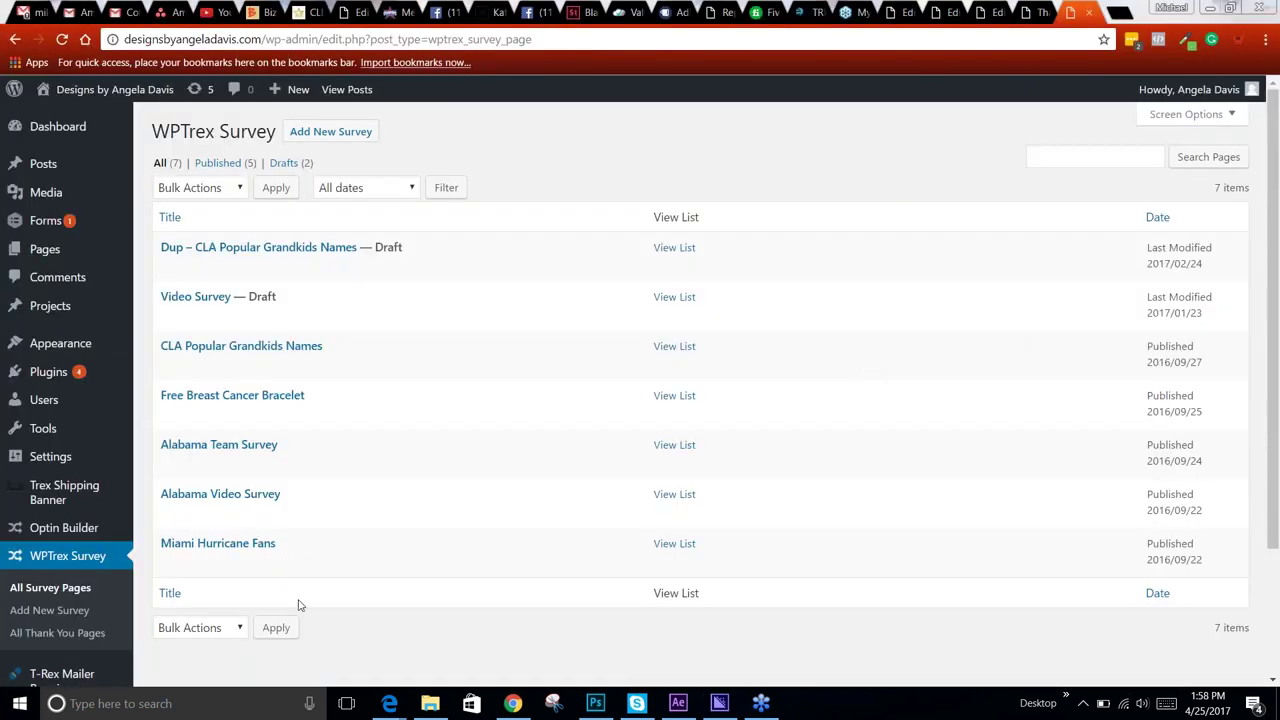
- Switch to the Miami Hurricane Fans survey's edit page in WPTrex Survey and review its form questions, required settings and personalization fields
click(888, 14)
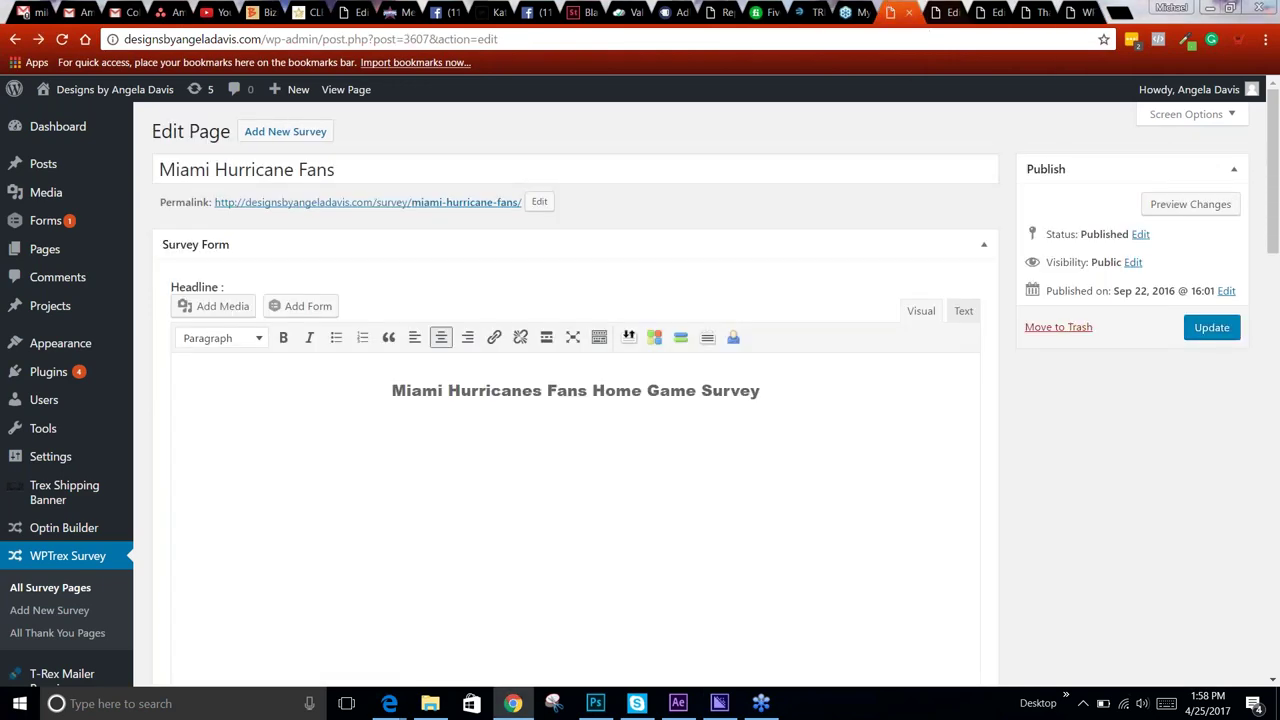
click(940, 12)
click(1035, 12)
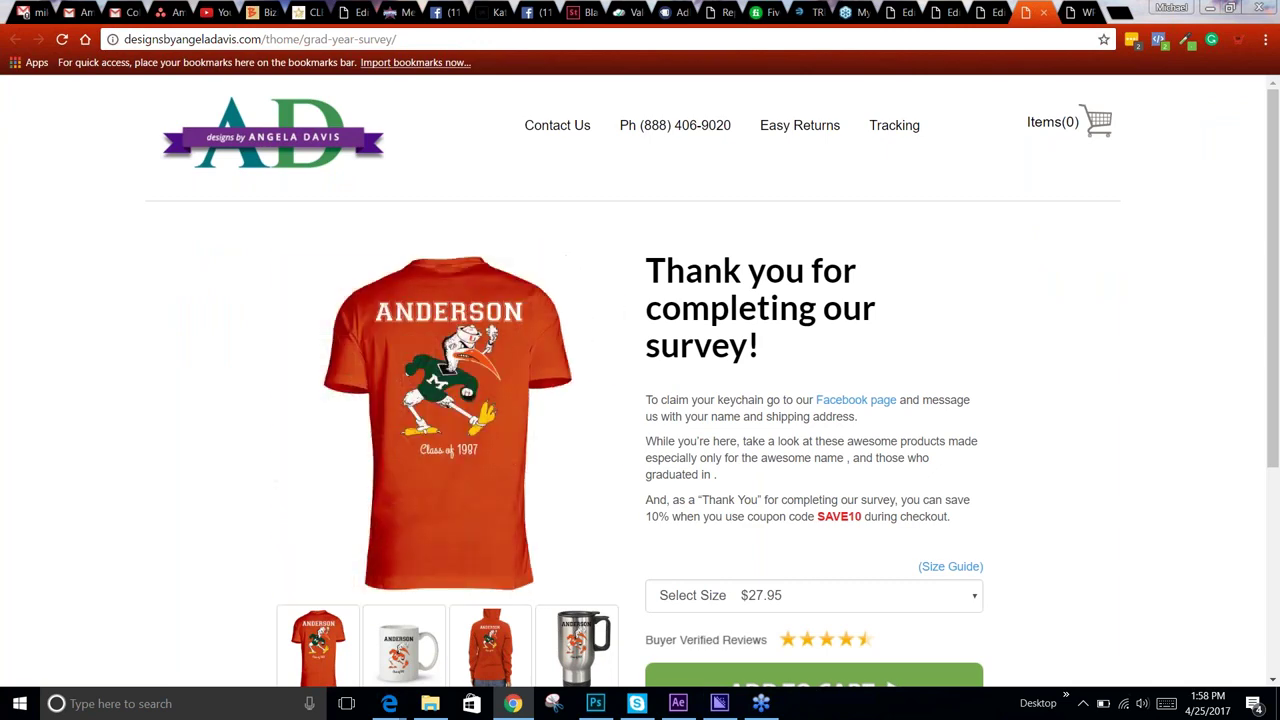
click(888, 14)
scroll(640, 400, down, 10)
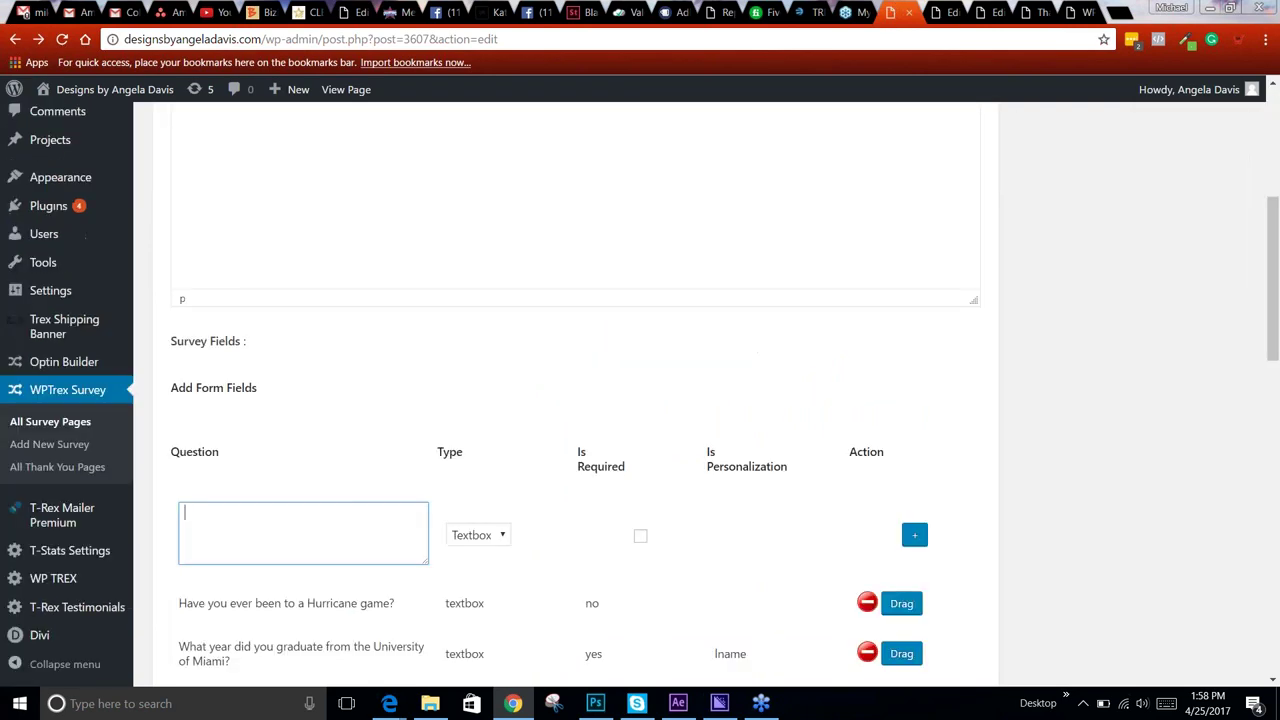
scroll(579, 341, up, 2)
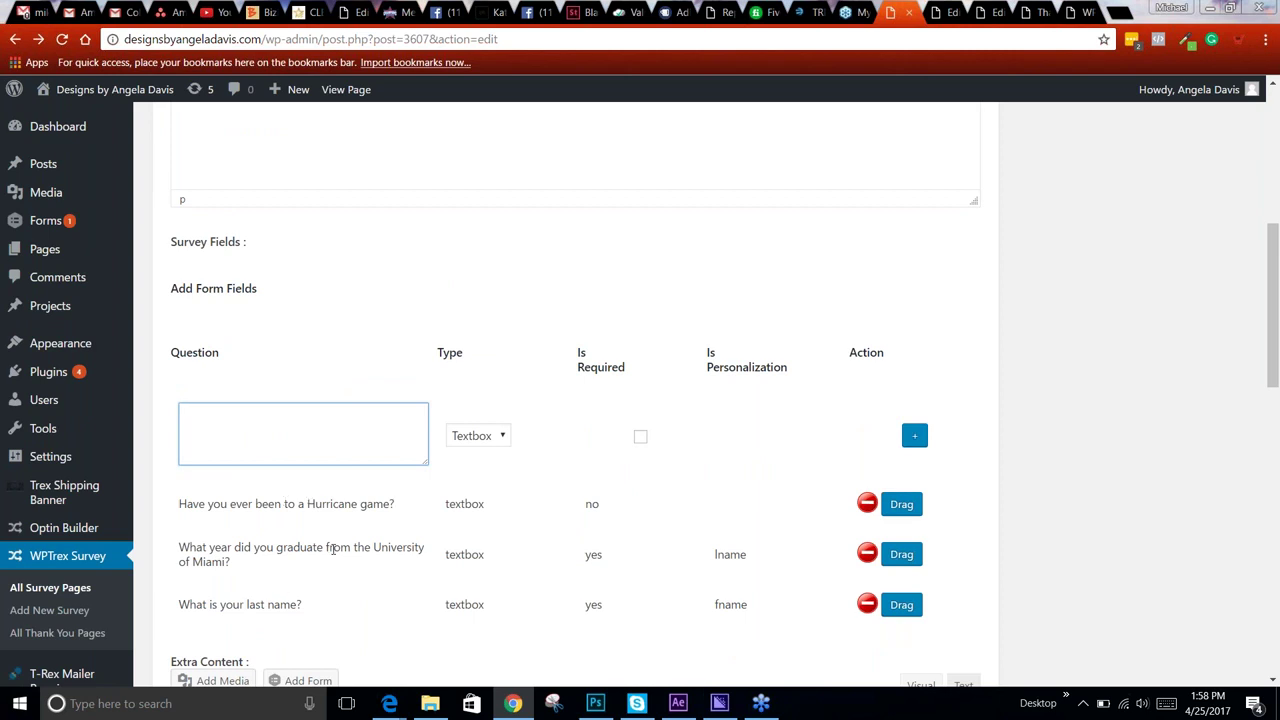
scroll(334, 545, down, 3)
- Compare the grad-year-survey thank-you product page's personalized shirt with the headline and questions of the Miami Hurricane Fans survey
click(1035, 12)
mouse_move(492, 280)
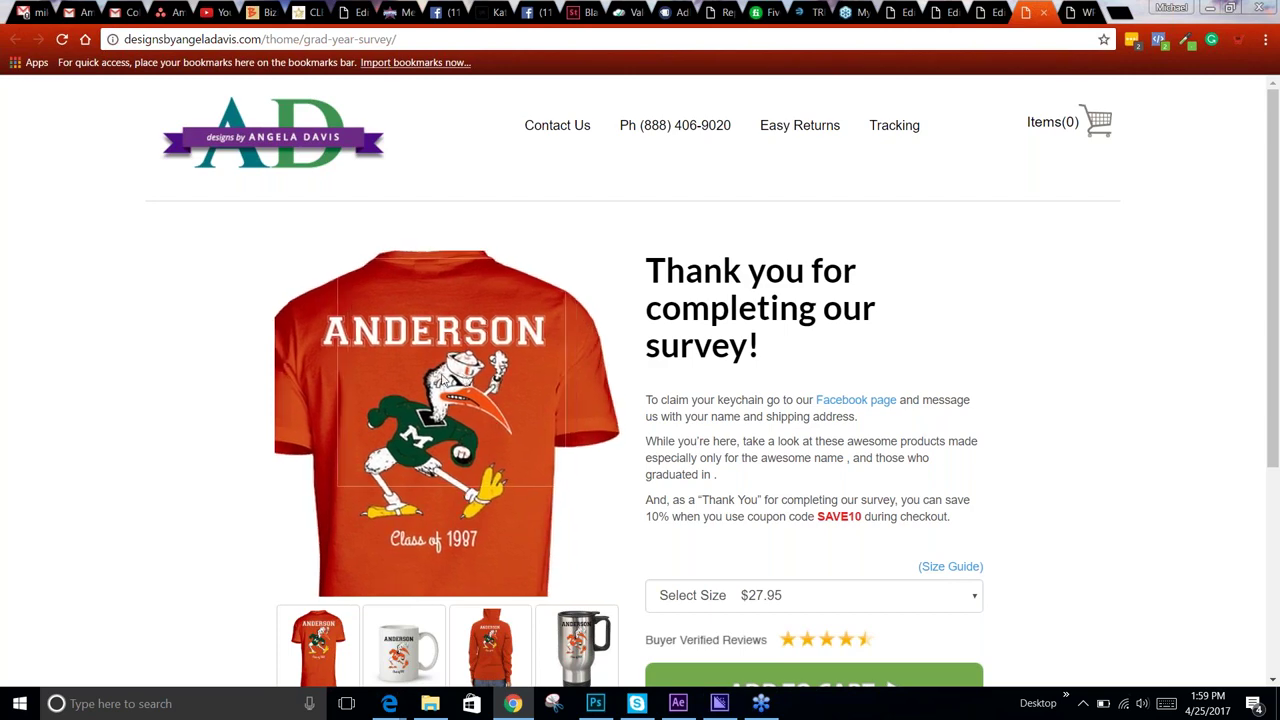
click(895, 12)
scroll(370, 368, up, 1)
scroll(370, 368, up, 10)
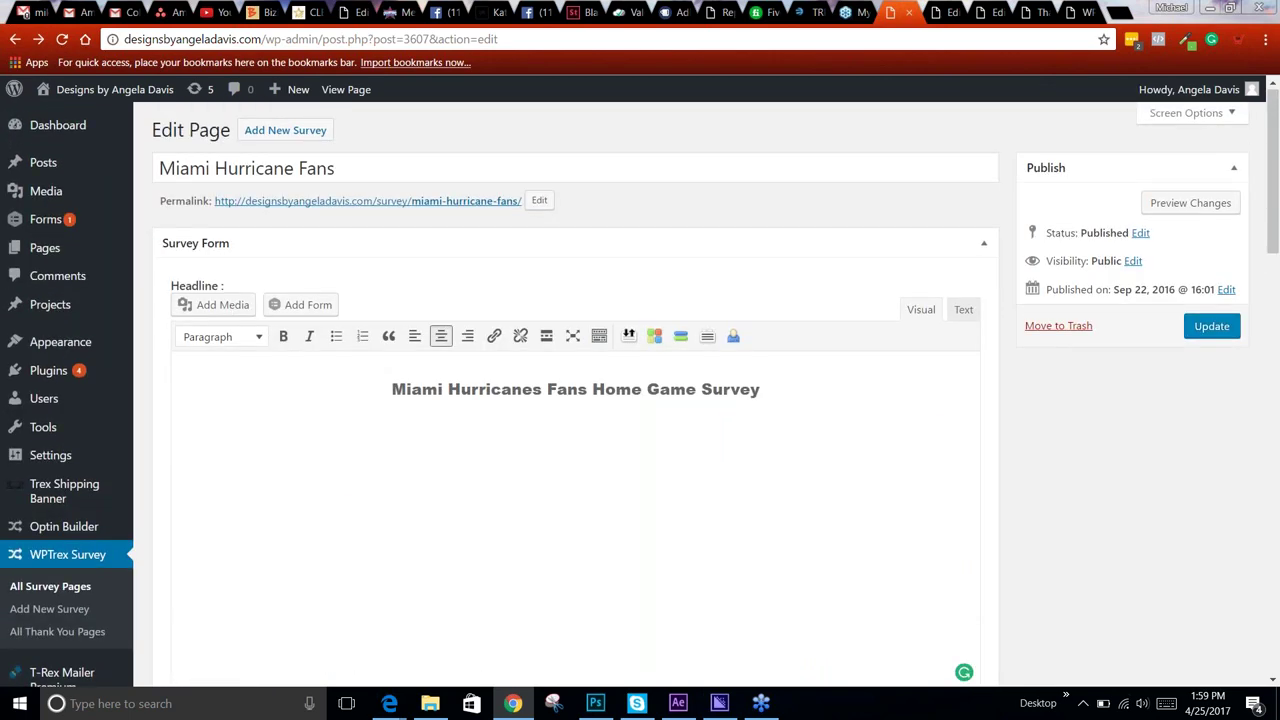
scroll(575, 450, down, 5)
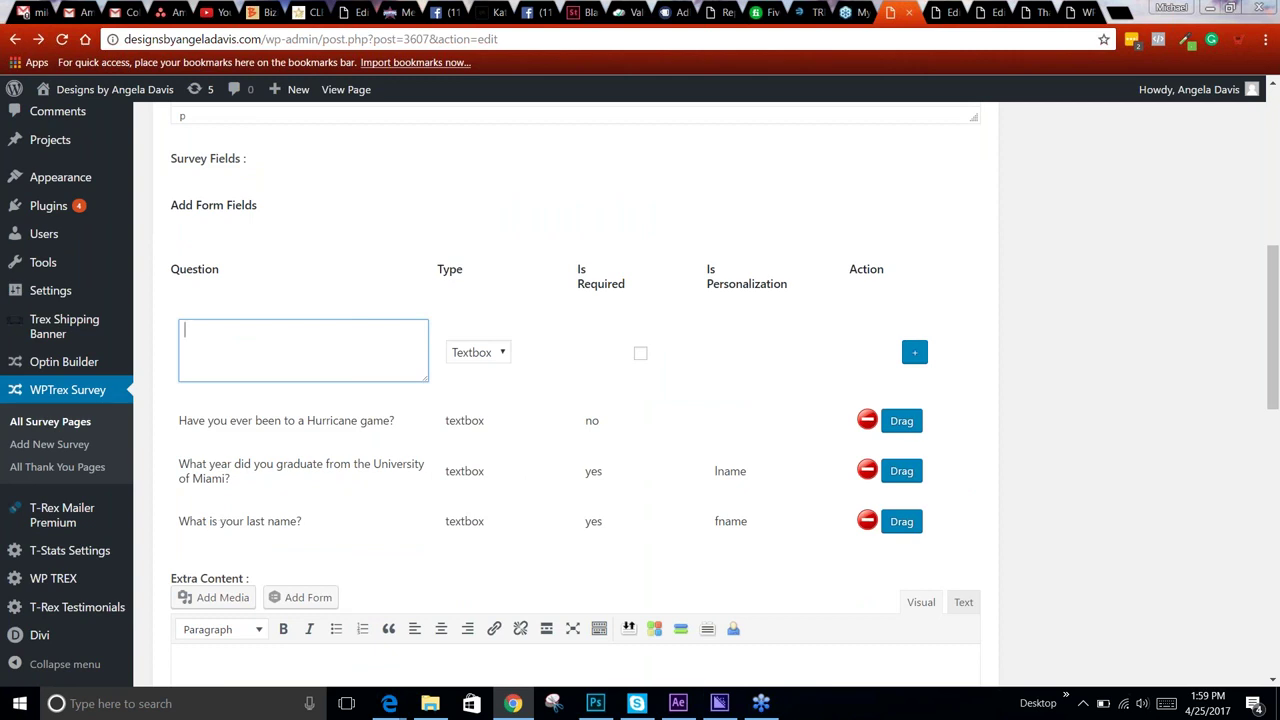
click(1030, 12)
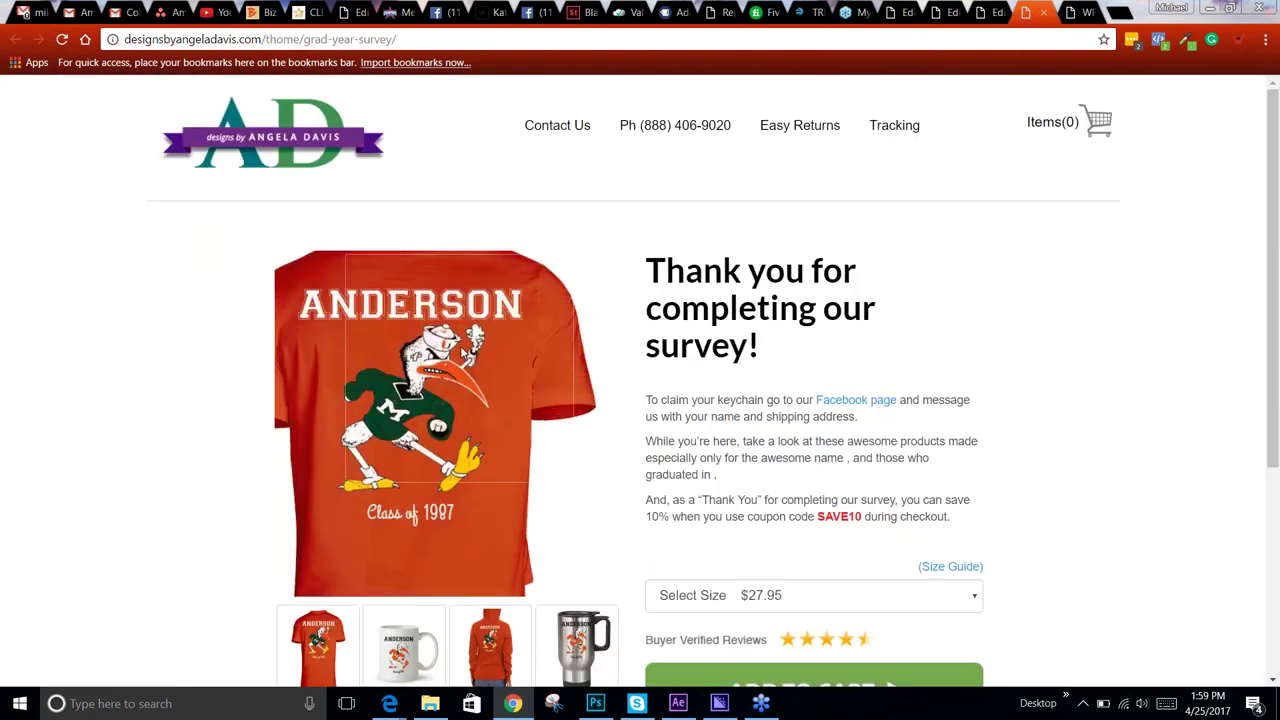
- Check the survey's thank-you redirect, and review the Miami Hurricane Fans questions, personalization fields and assigned Thank You Page
click(895, 12)
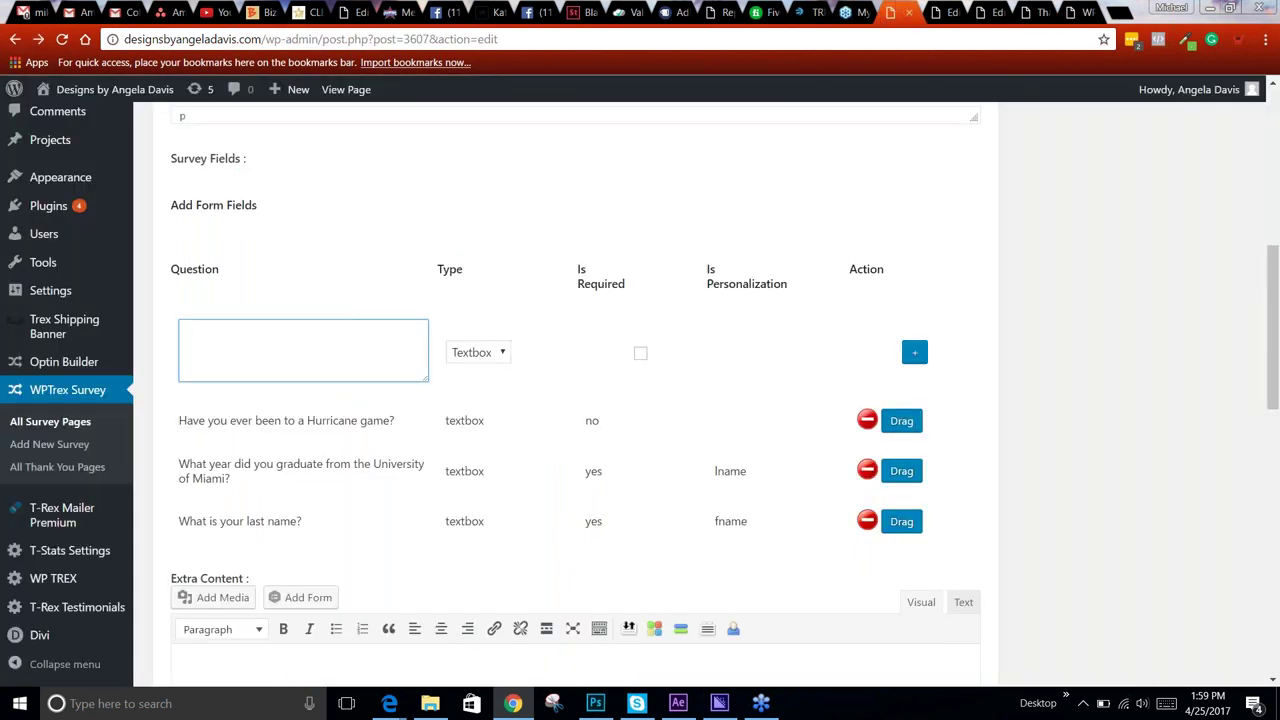
click(940, 12)
scroll(1016, 433, down, 10)
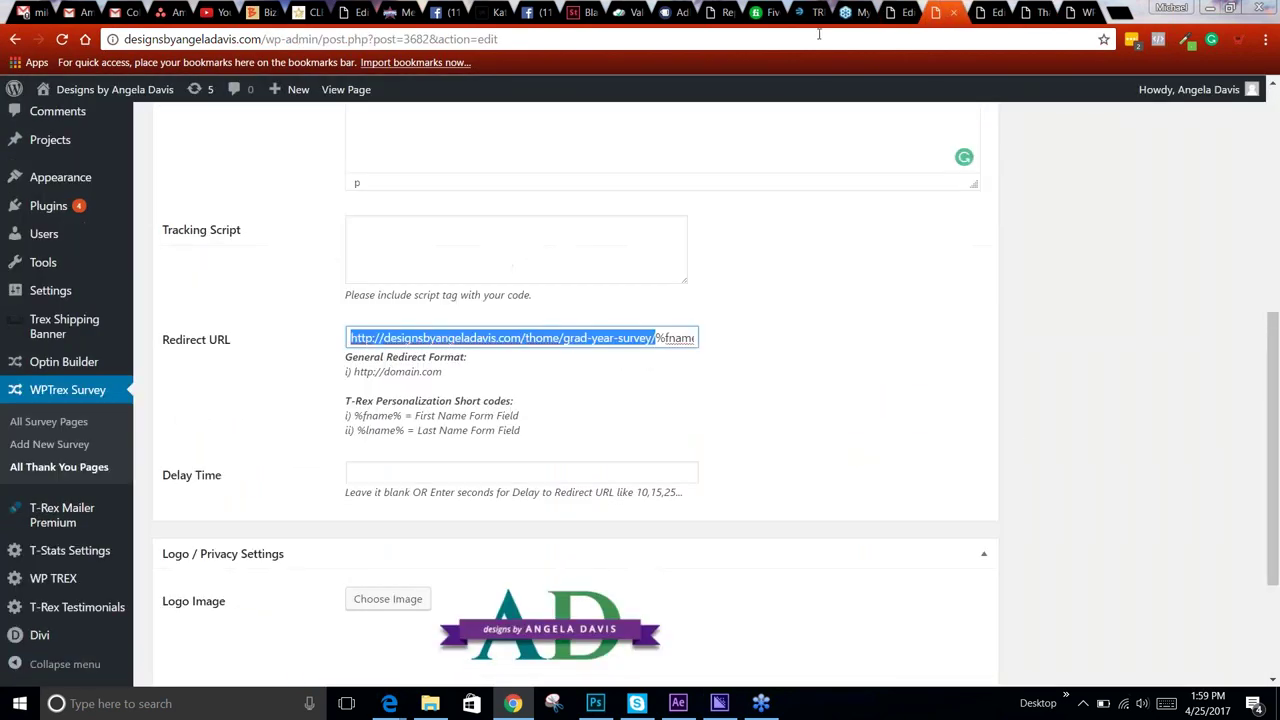
click(895, 12)
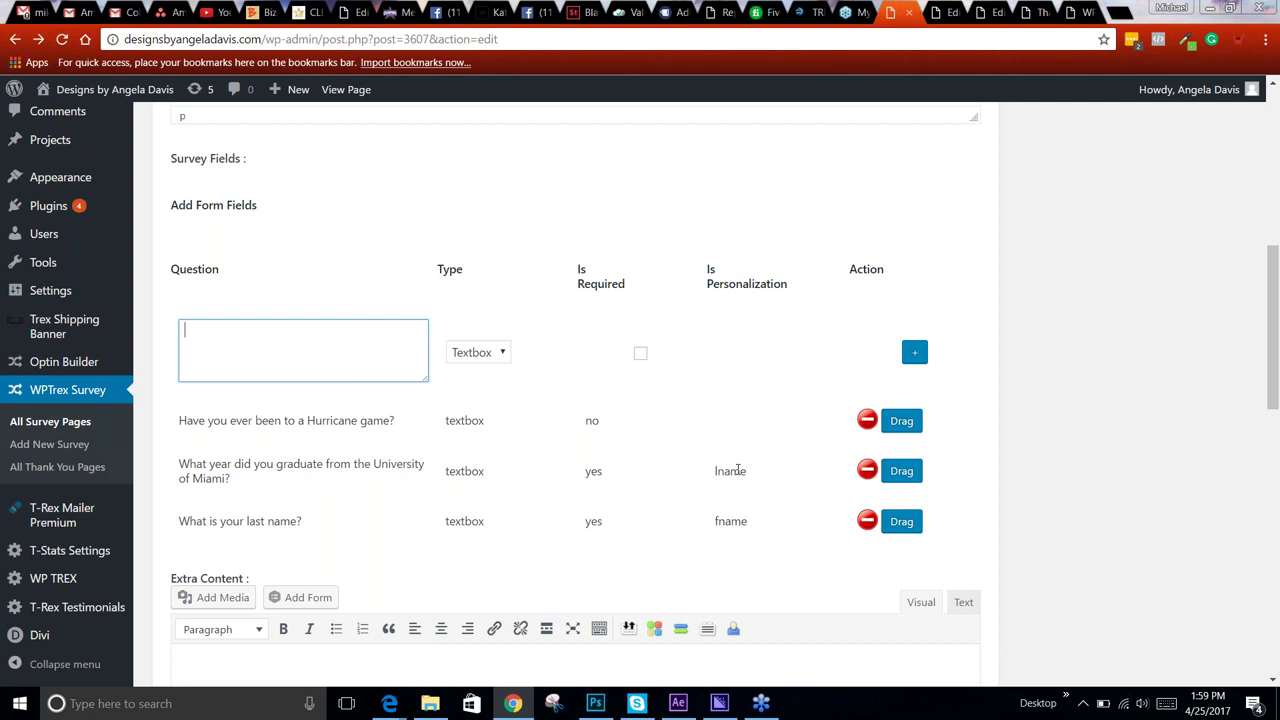
scroll(737, 462, down, 1)
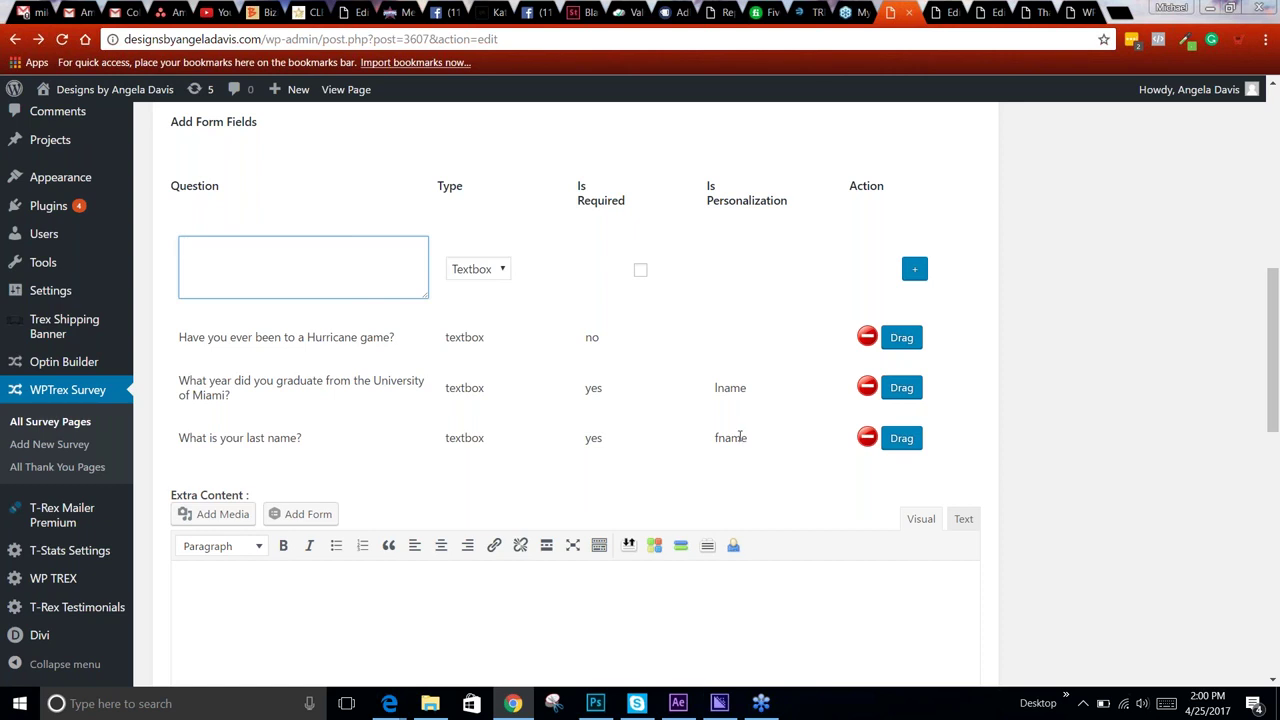
scroll(1108, 413, down, 2)
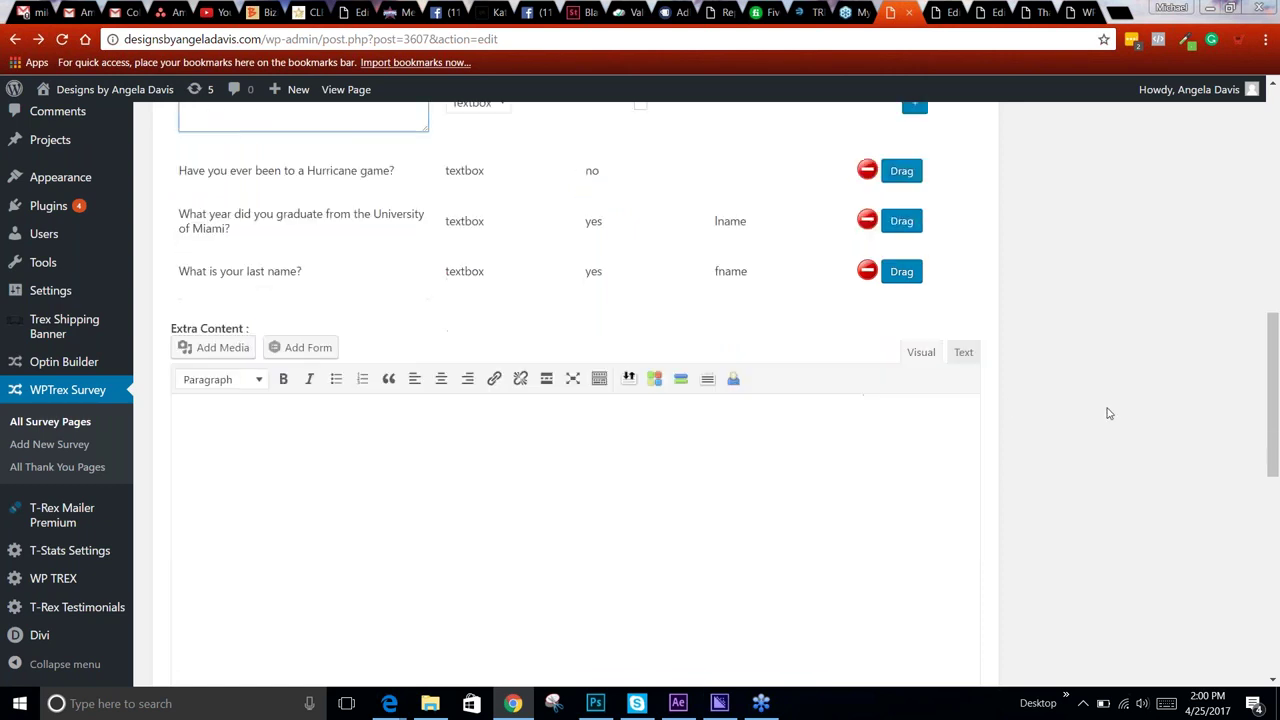
scroll(1108, 413, down, 7)
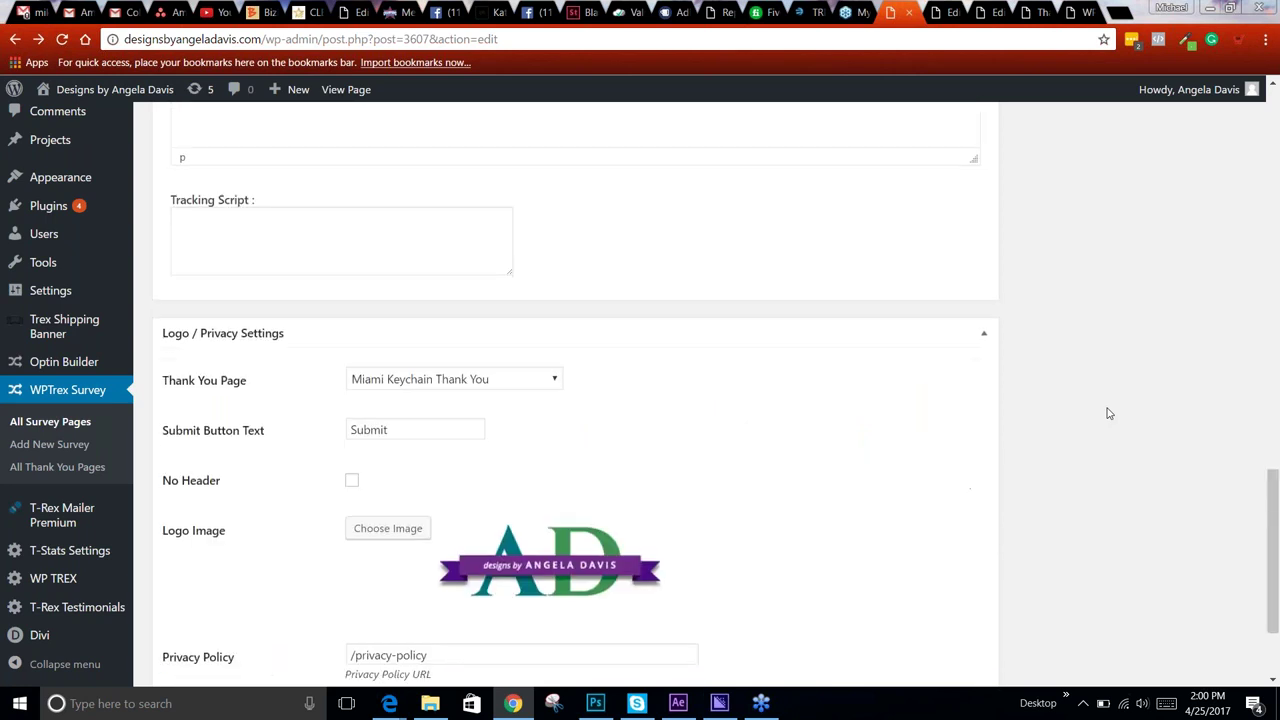
- Review the survey's thank-you page text and highlight its full Redirect URL, including the %fname% and %lname% short codes
click(940, 10)
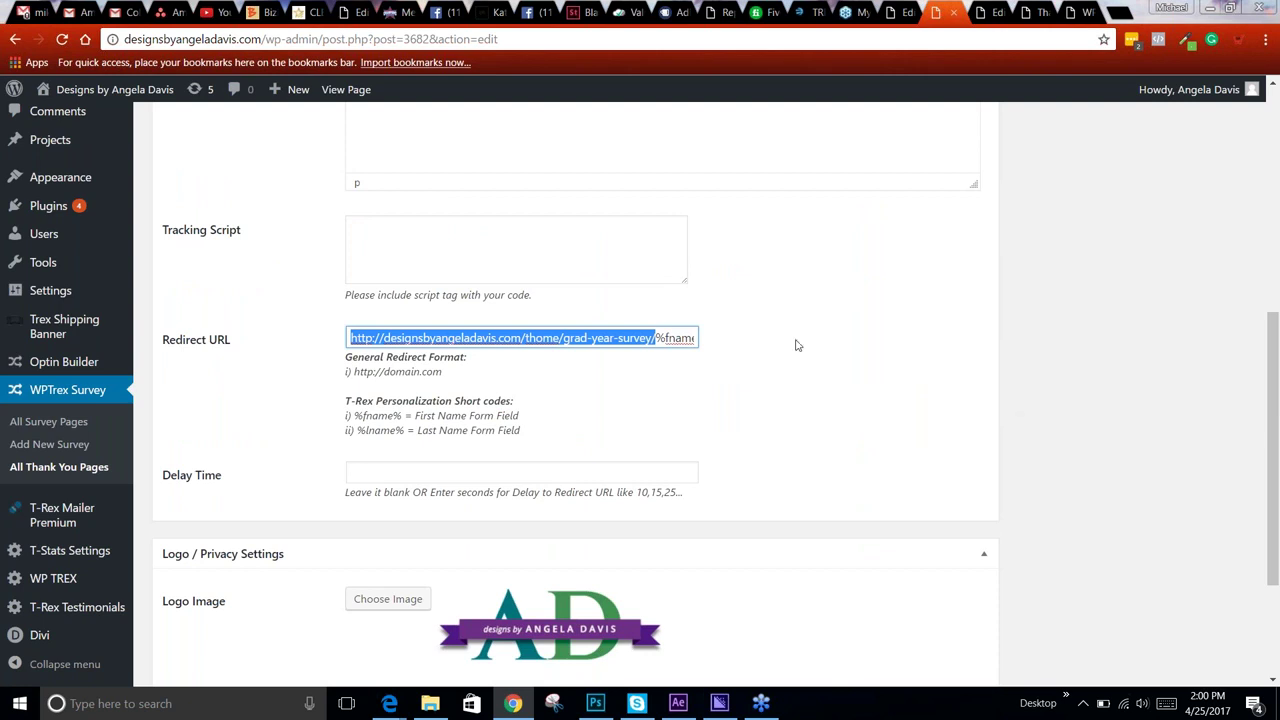
scroll(890, 339, up, 3)
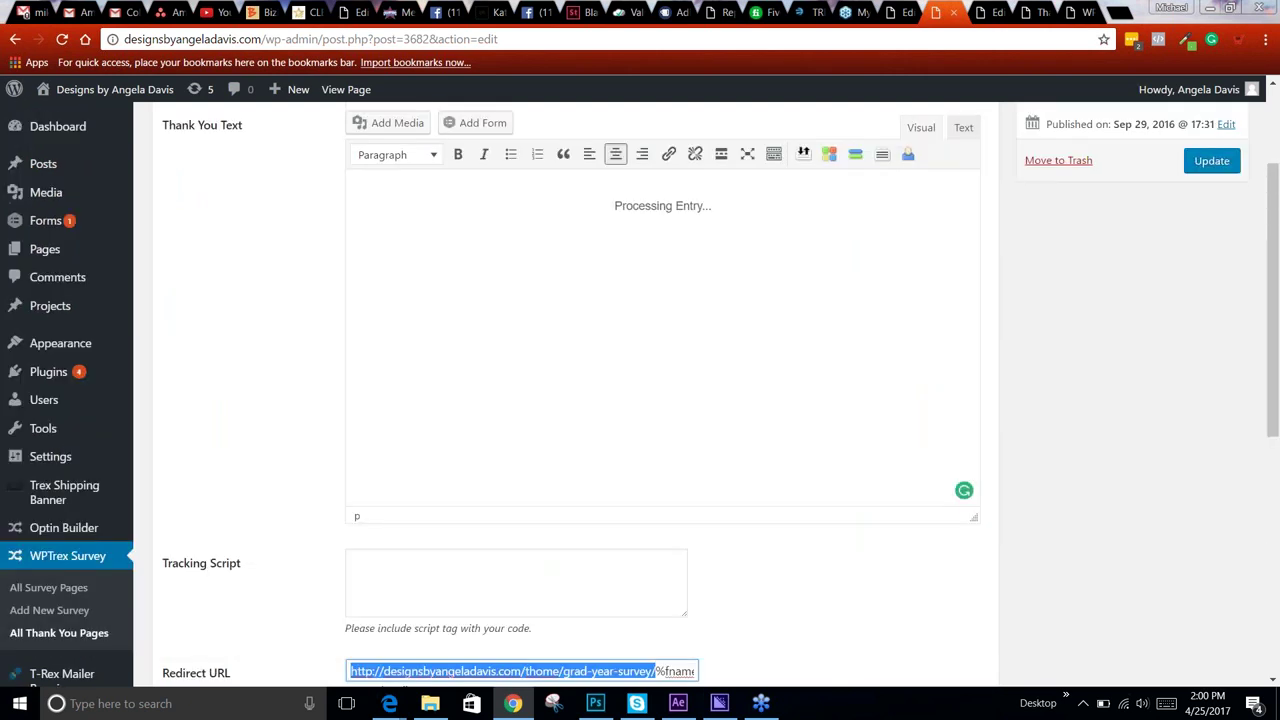
scroll(348, 340, down, 3)
drag(348, 338, 840, 366)
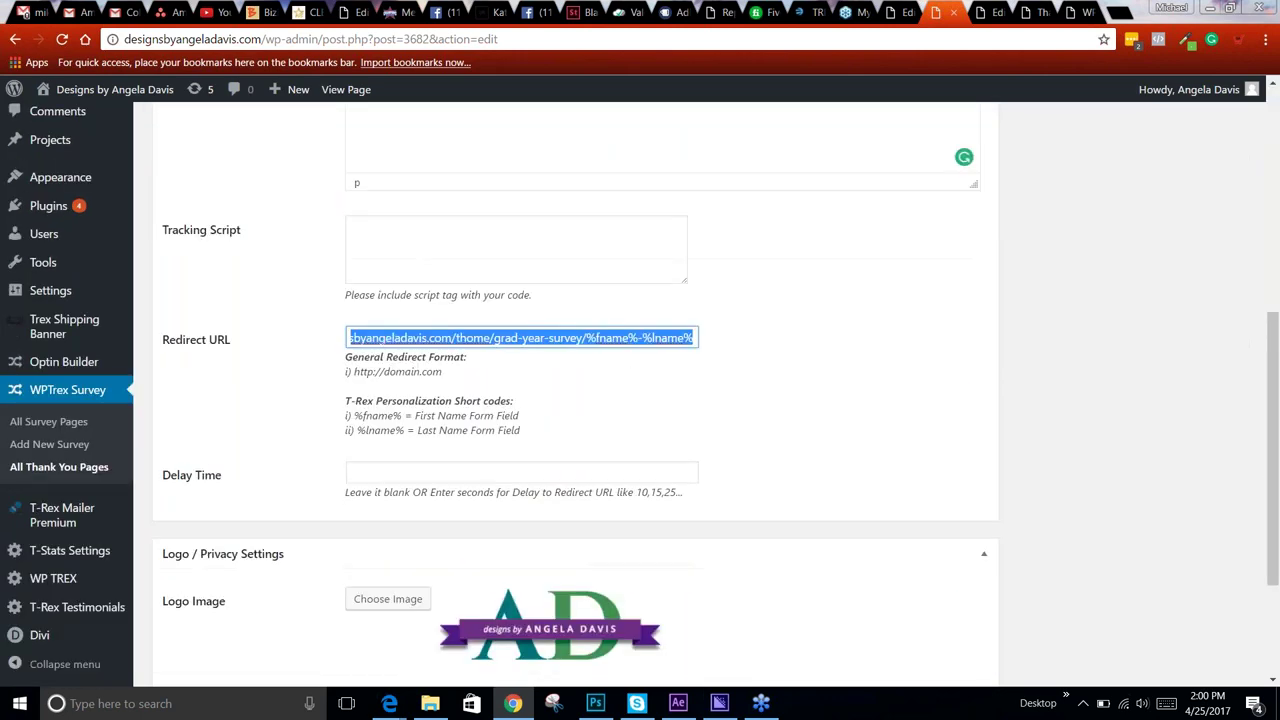
scroll(575, 400, down, 1)
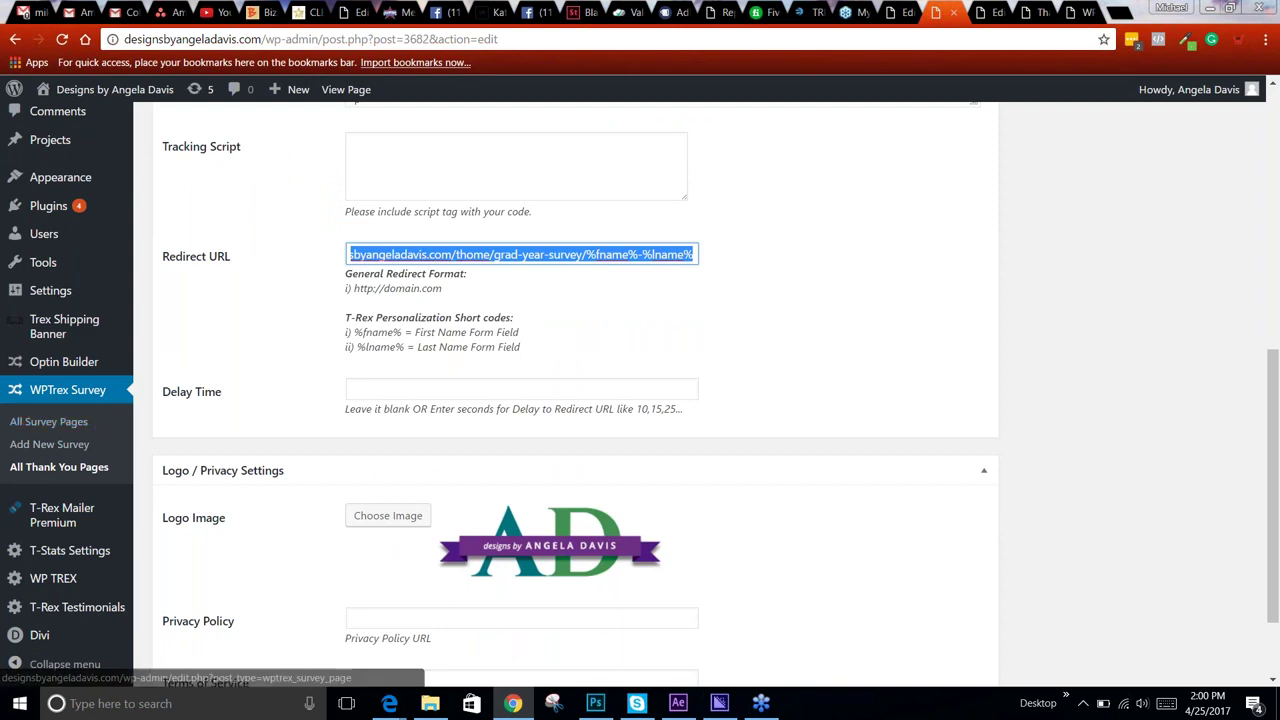
- Review the grad-year-survey page's editor and live product page, and check the survey's Thank You Page setting and Redirect URL again
click(986, 12)
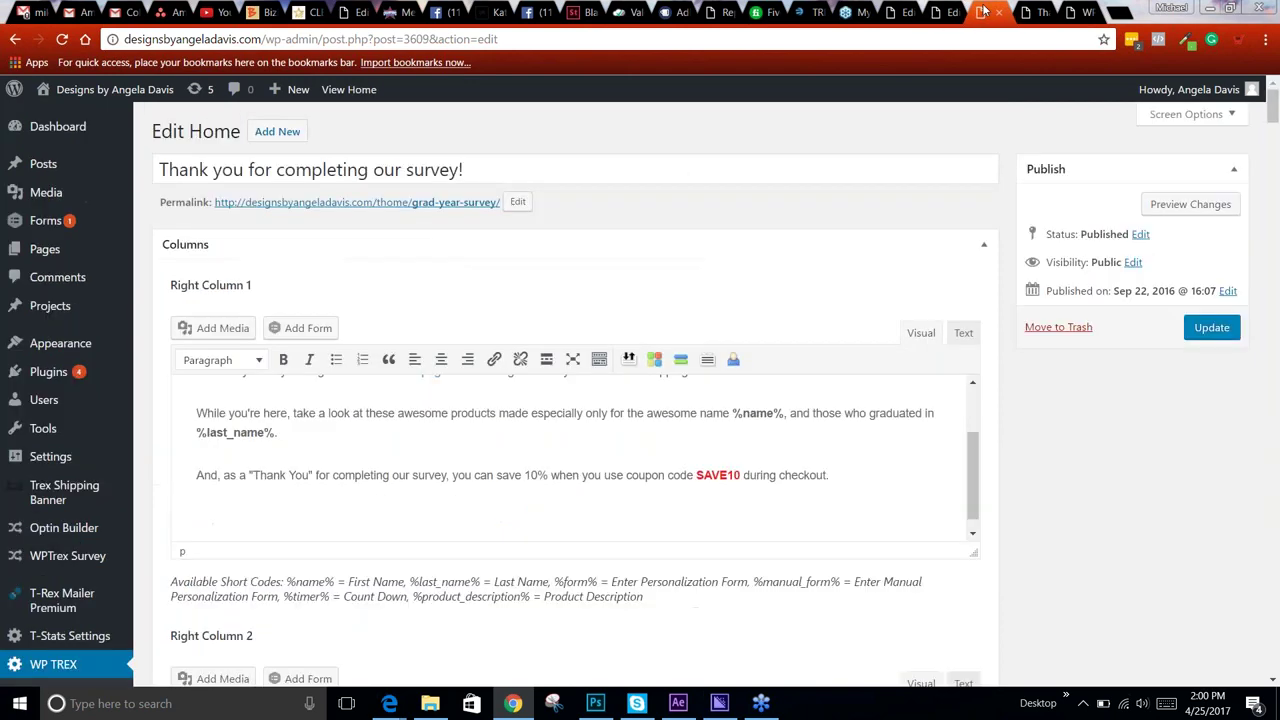
click(1022, 12)
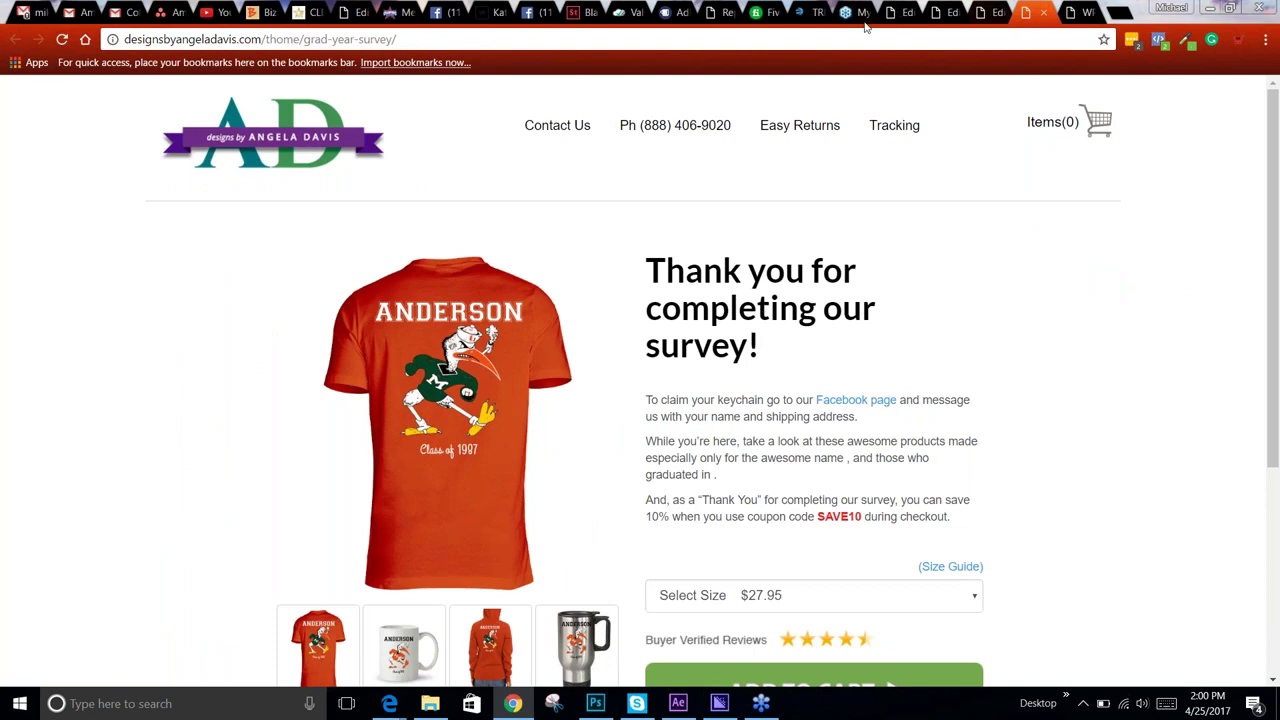
click(900, 12)
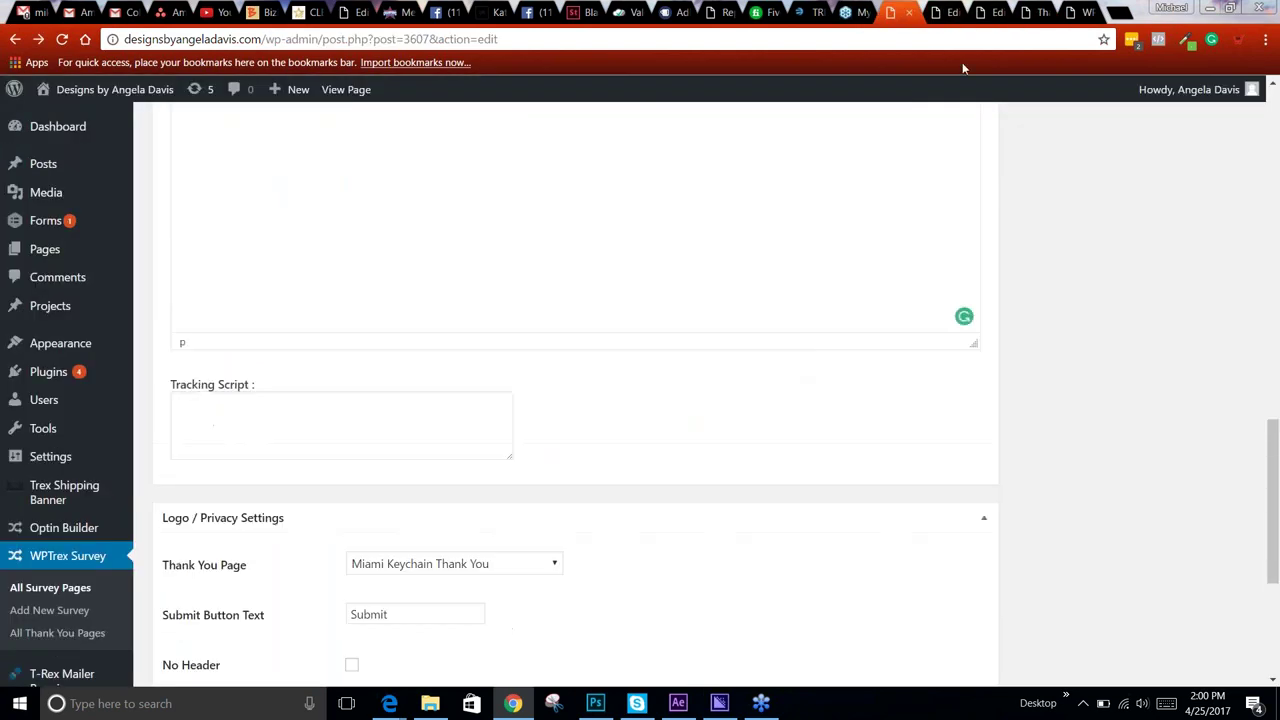
click(942, 12)
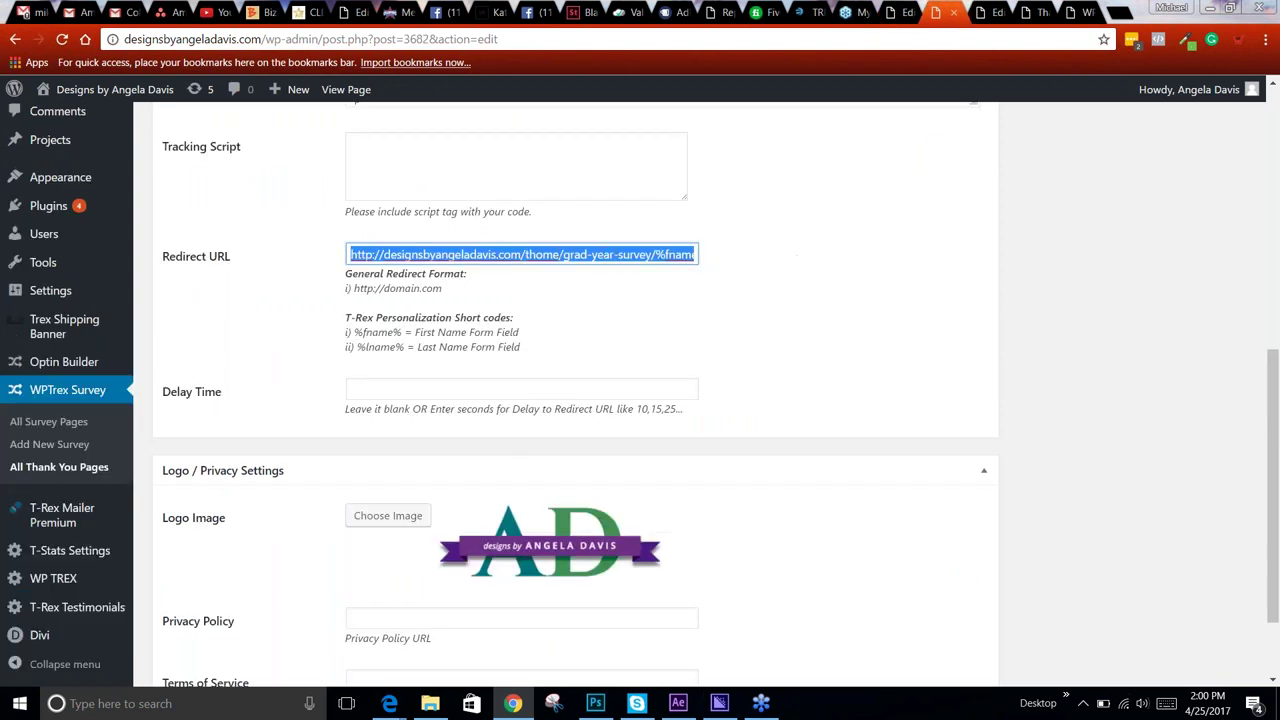
- Examine the thank-you page's Redirect URL, highlighting its grad-year-survey slug and the %fname% and %lname% personalization short codes
click(694, 254)
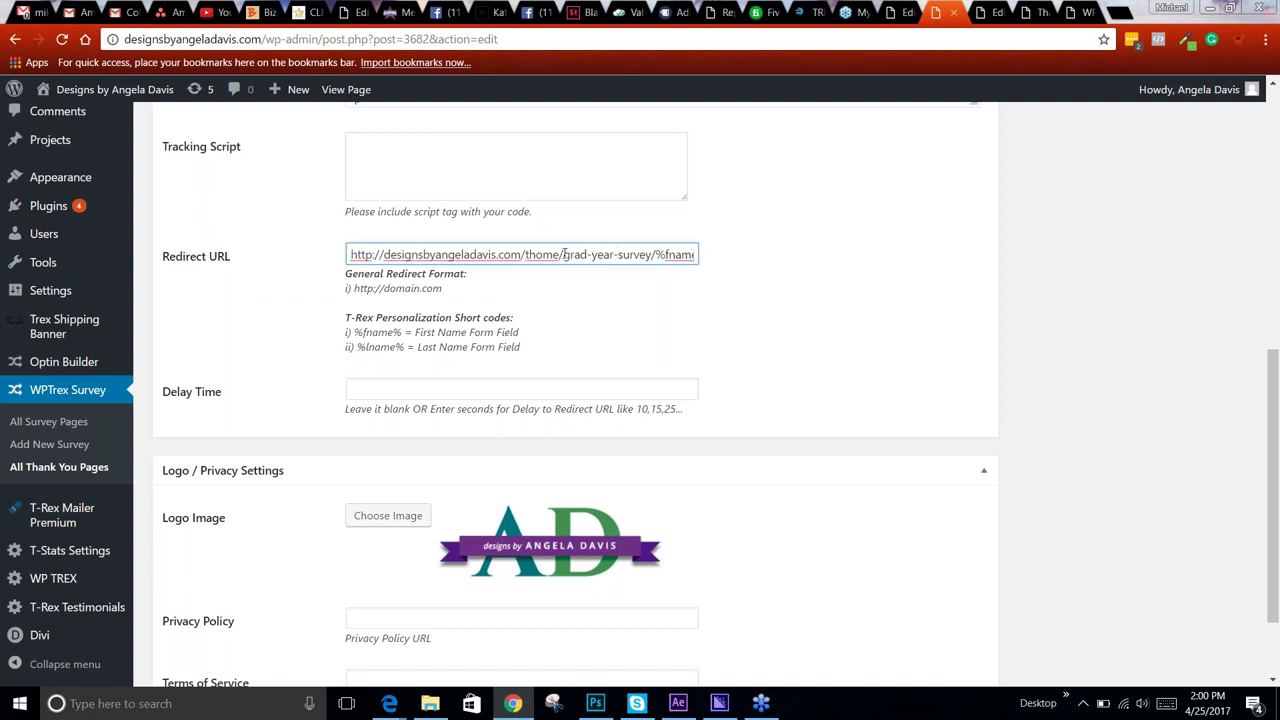
drag(563, 254, 837, 270)
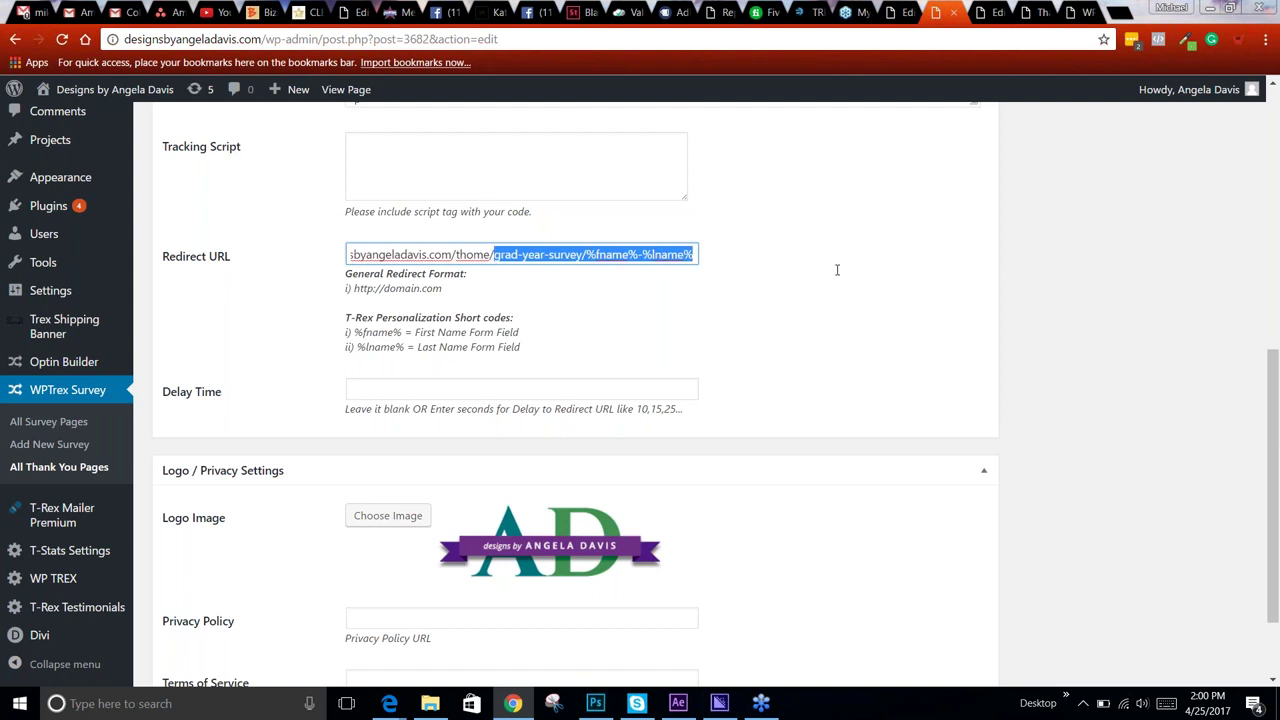
click(709, 292)
click(657, 254)
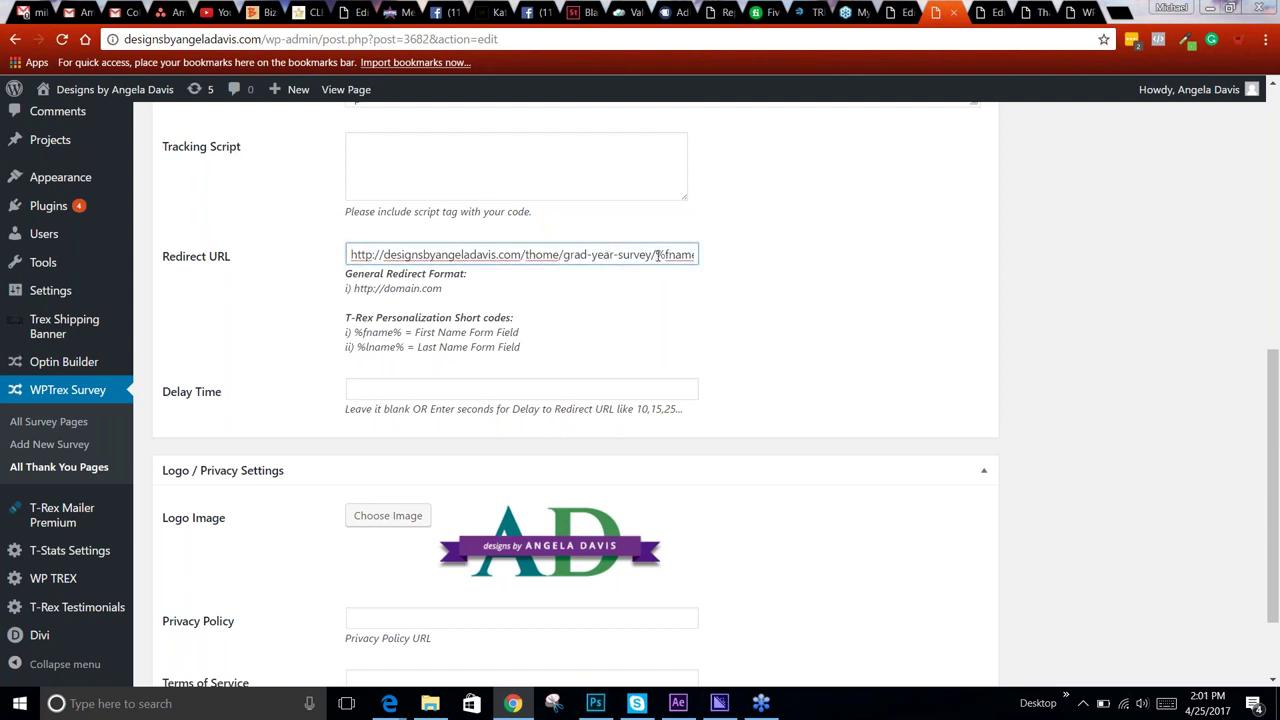
text(%-%lname%)
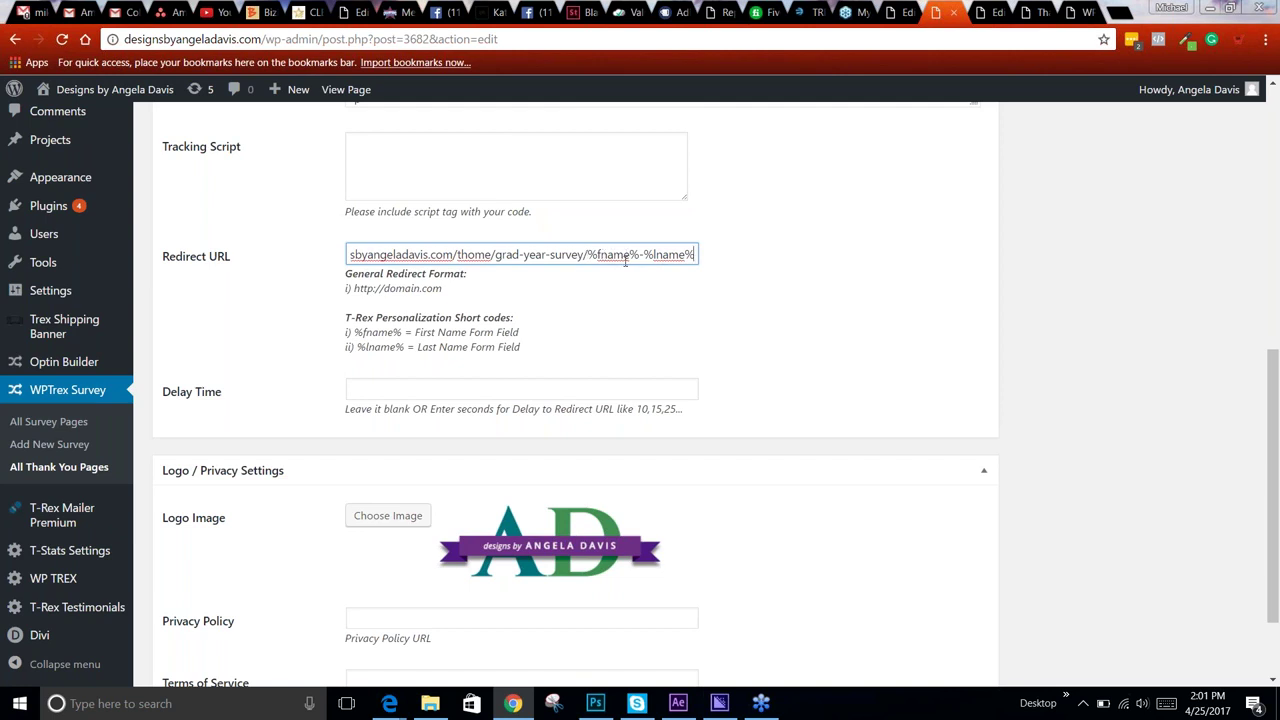
drag(404, 333, 351, 332)
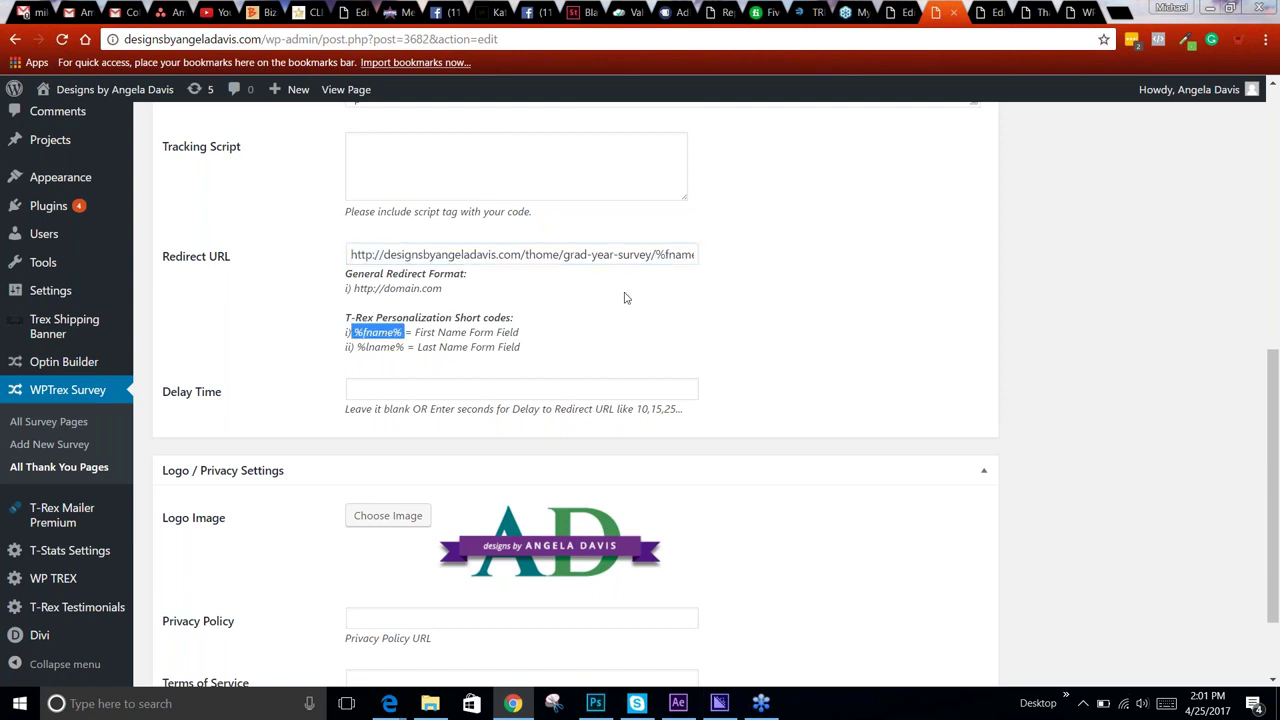
drag(645, 257, 780, 262)
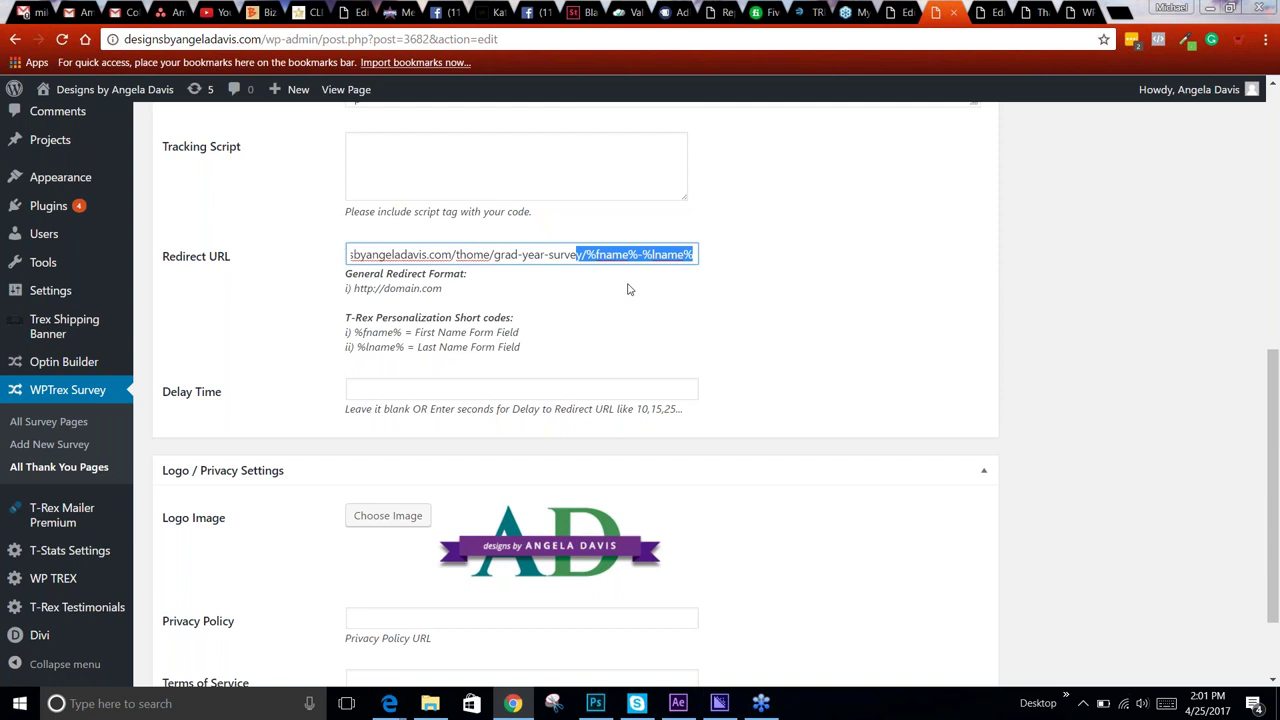
scroll(629, 289, down, 1)
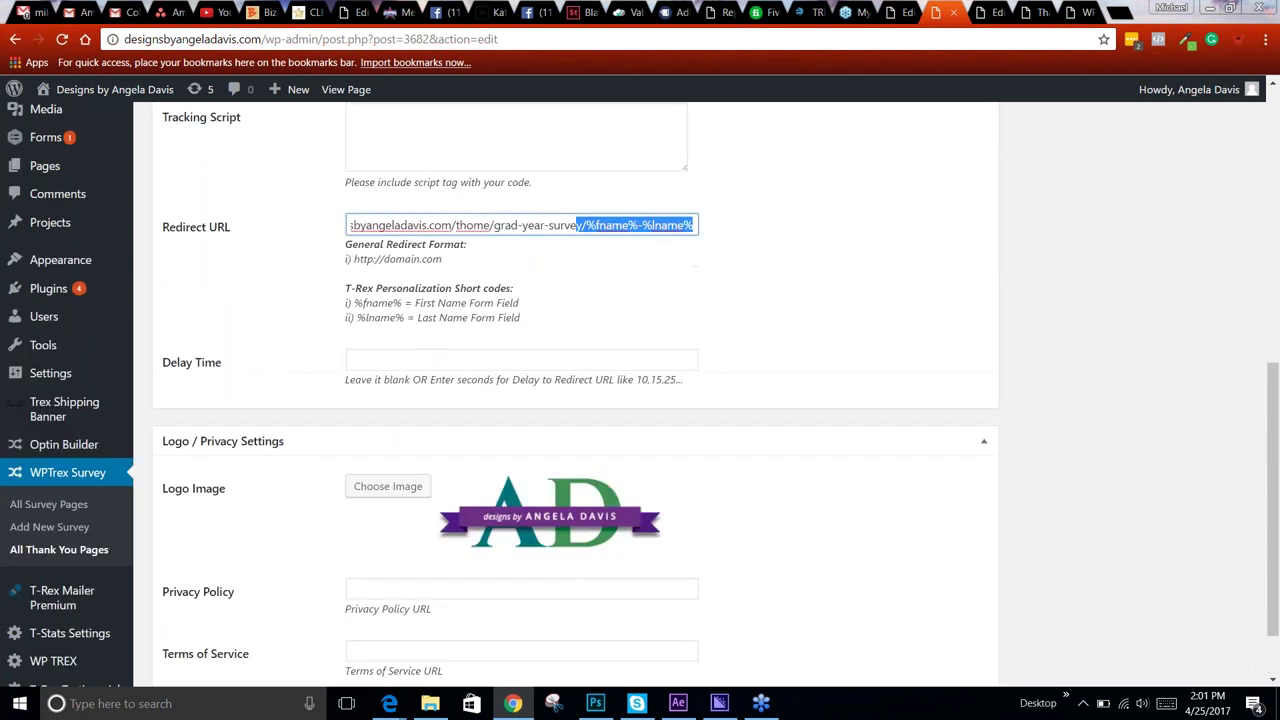
- Open the live Miami Hurricane Fans survey page from its survey editor
click(897, 13)
scroll(783, 206, up, 15)
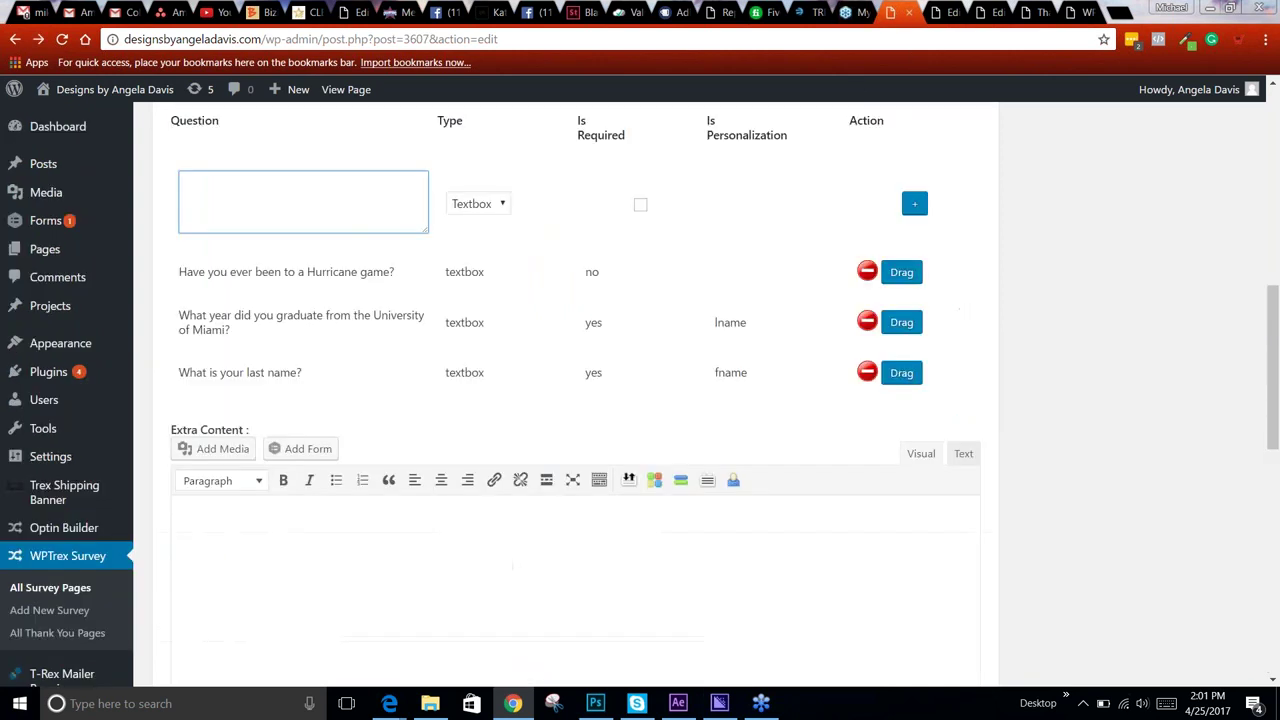
click(494, 202)
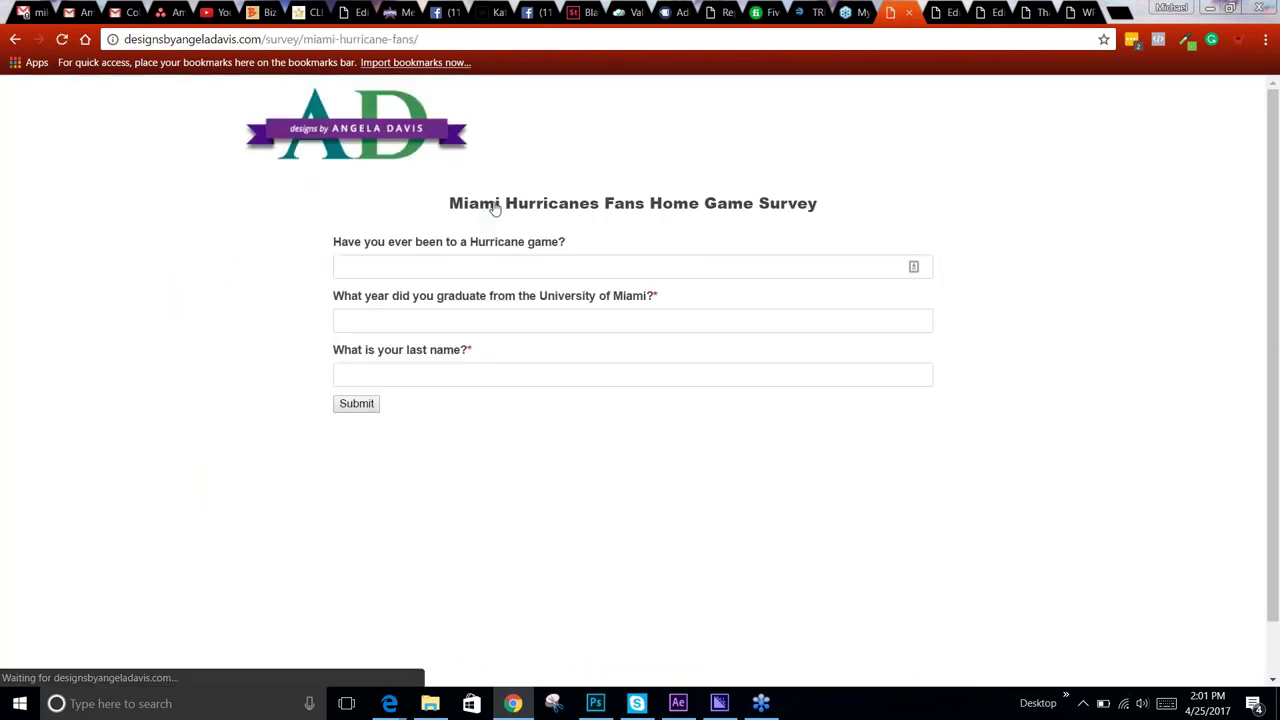
- Answer "yes" to the question about ever having been to a Hurricane game
click(437, 263)
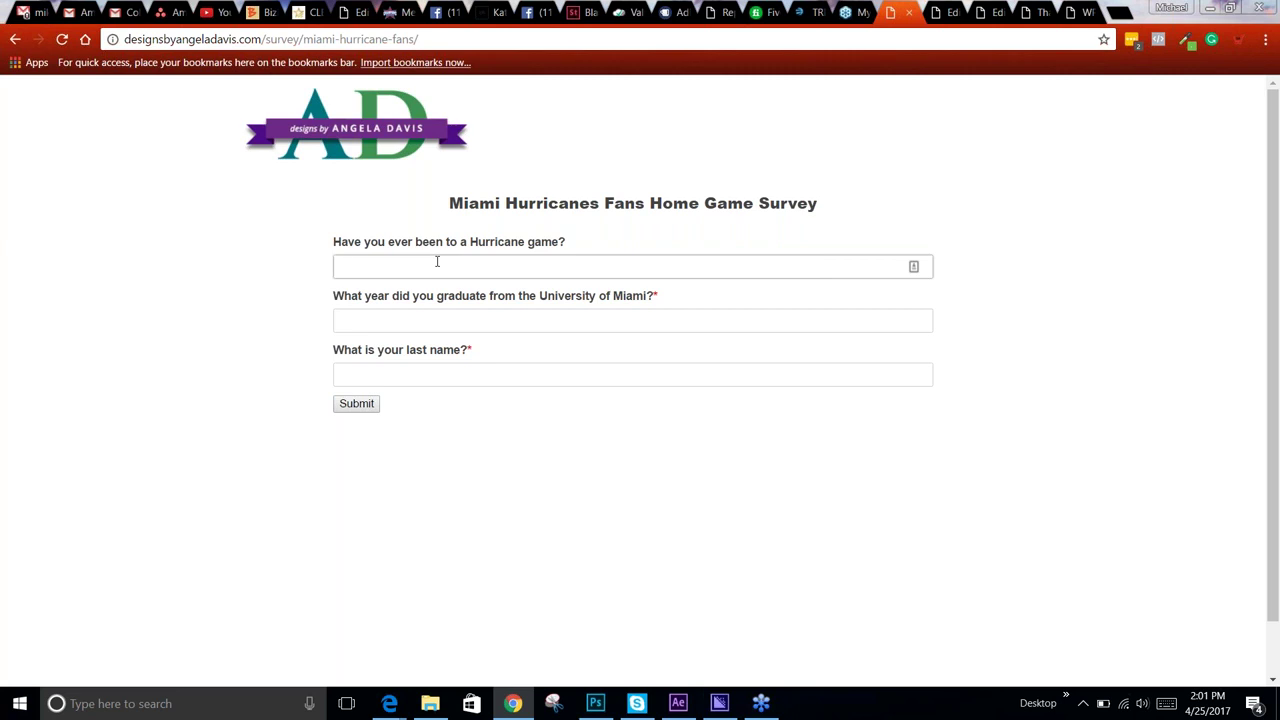
text(yrs)
key(Return)
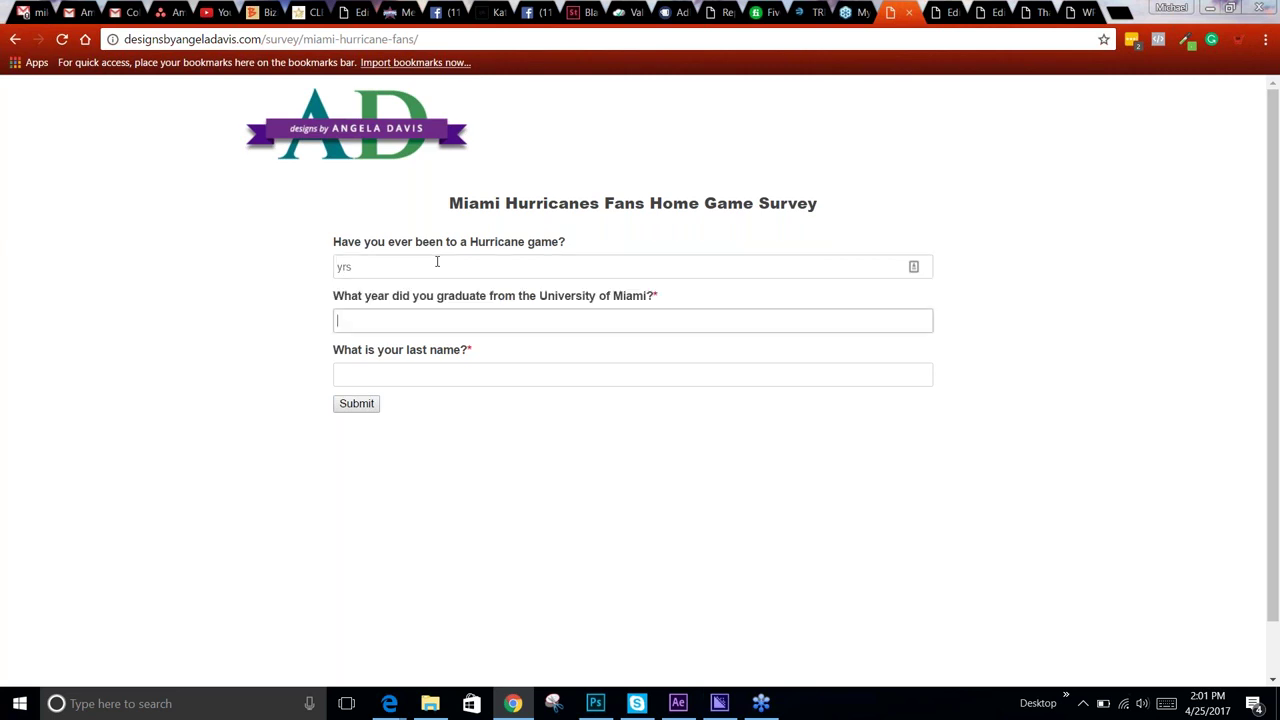
click(360, 264)
drag(360, 264, 338, 264)
text(yes)
- Enter 1992 as the graduation year, fill in the respondent's last name, and submit the survey
click(377, 312)
text(1992)
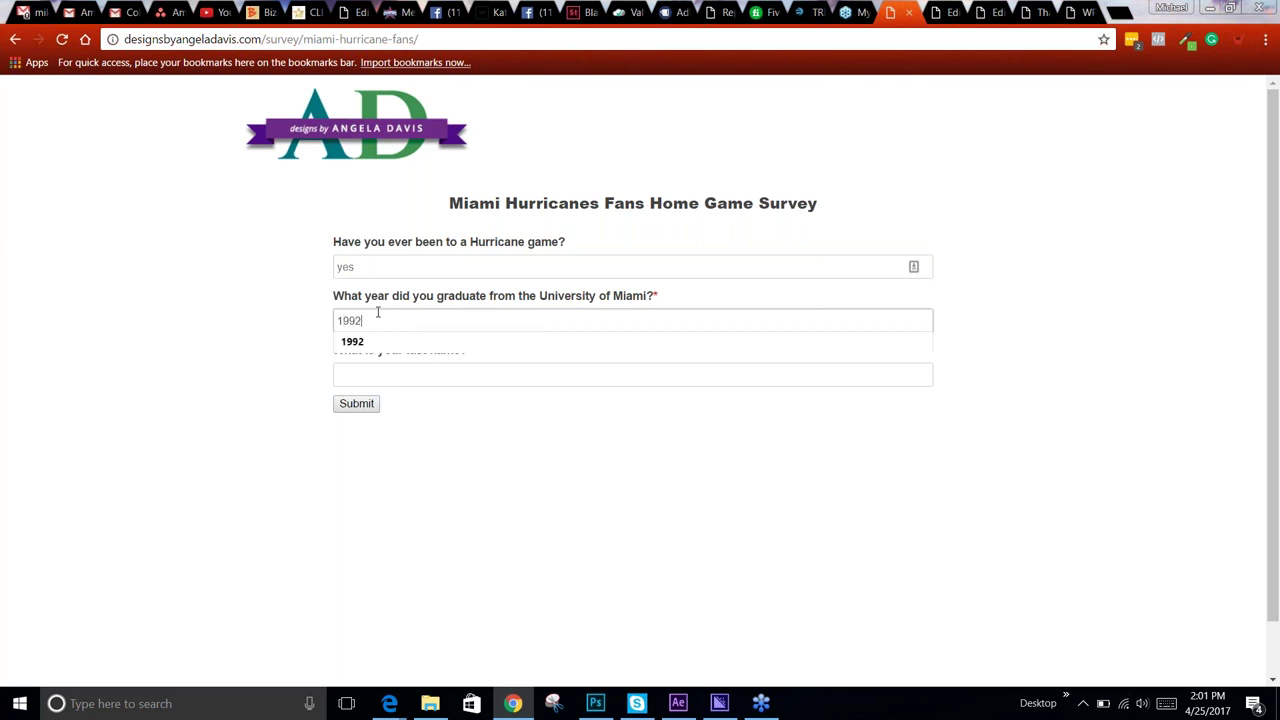
click(394, 346)
click(360, 378)
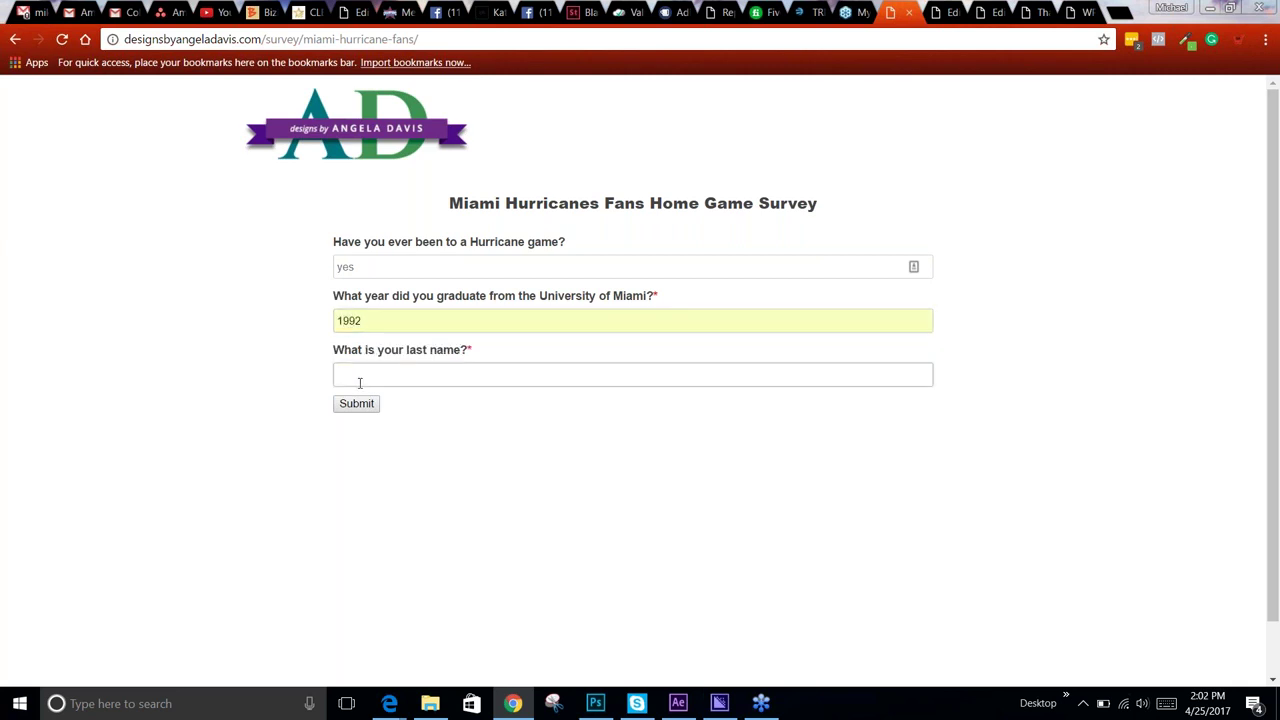
text(tr)
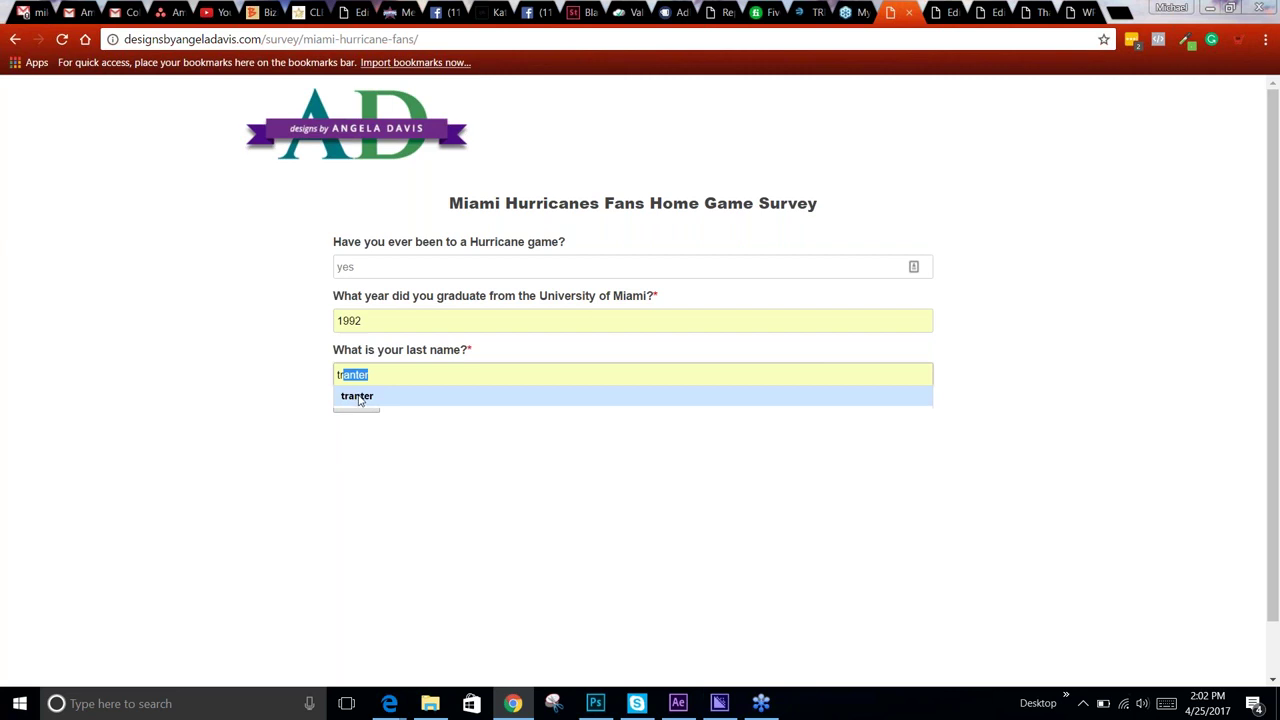
click(361, 398)
click(372, 406)
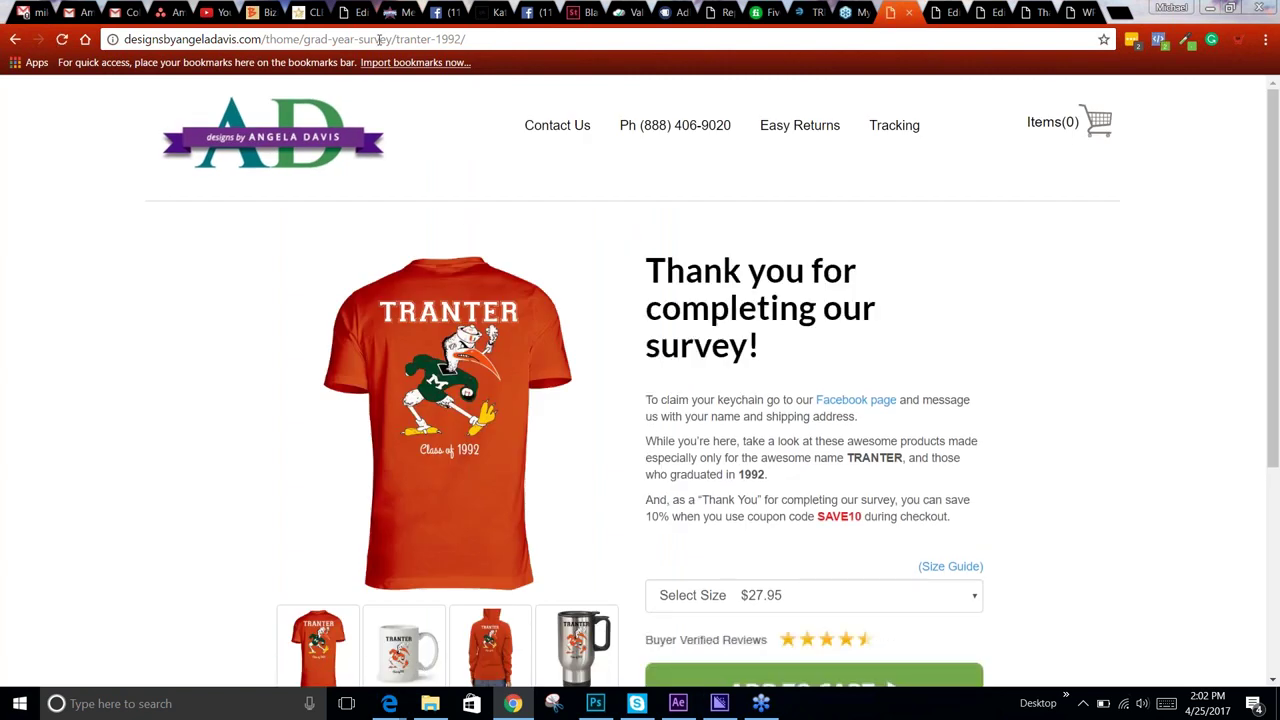
- Examine the name-and-year ending of the redirected page's URL and the personalized name and graduation year in its thank-you text
drag(480, 39, 396, 39)
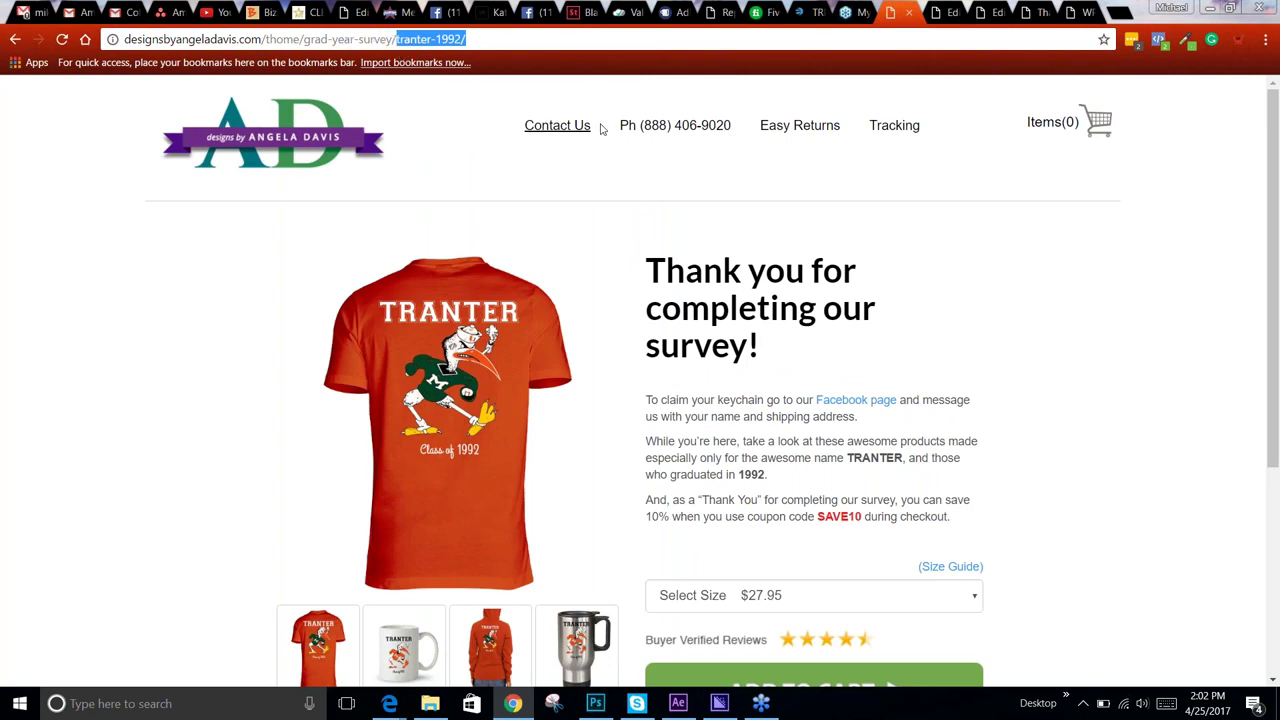
scroll(740, 193, down, 1)
scroll(738, 193, down, 3)
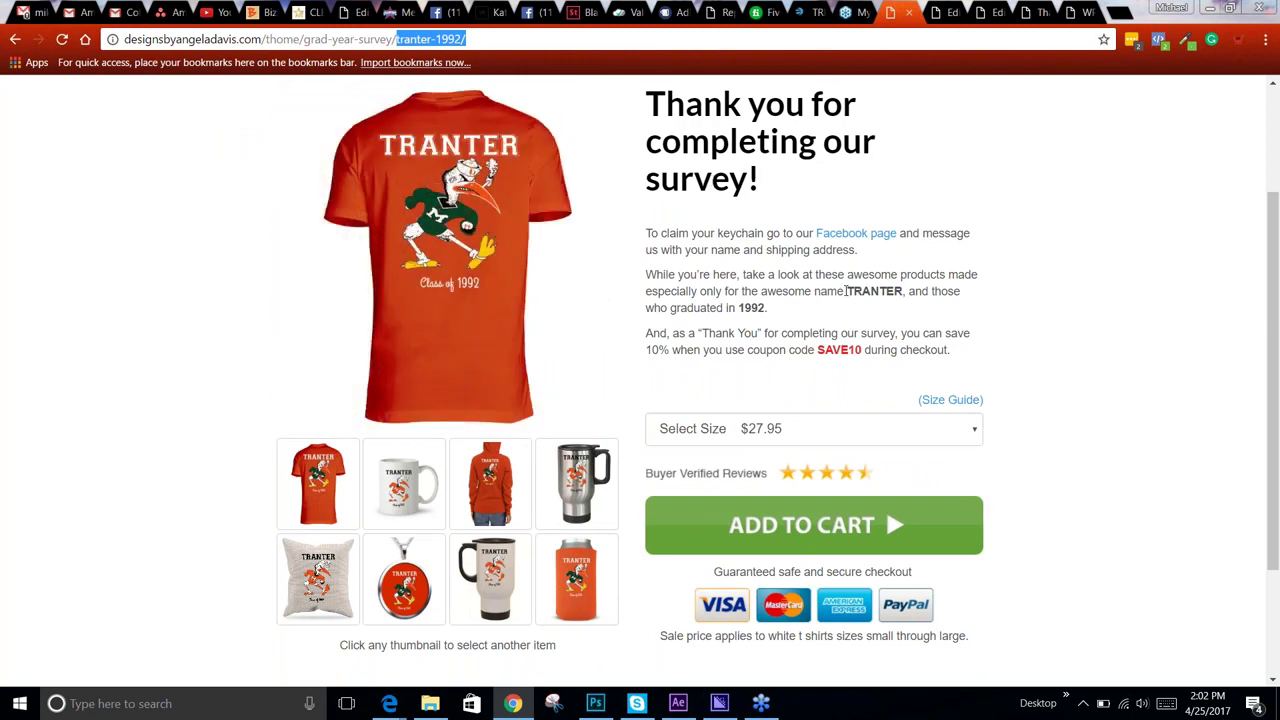
click(739, 306)
double_click(739, 306)
click(830, 315)
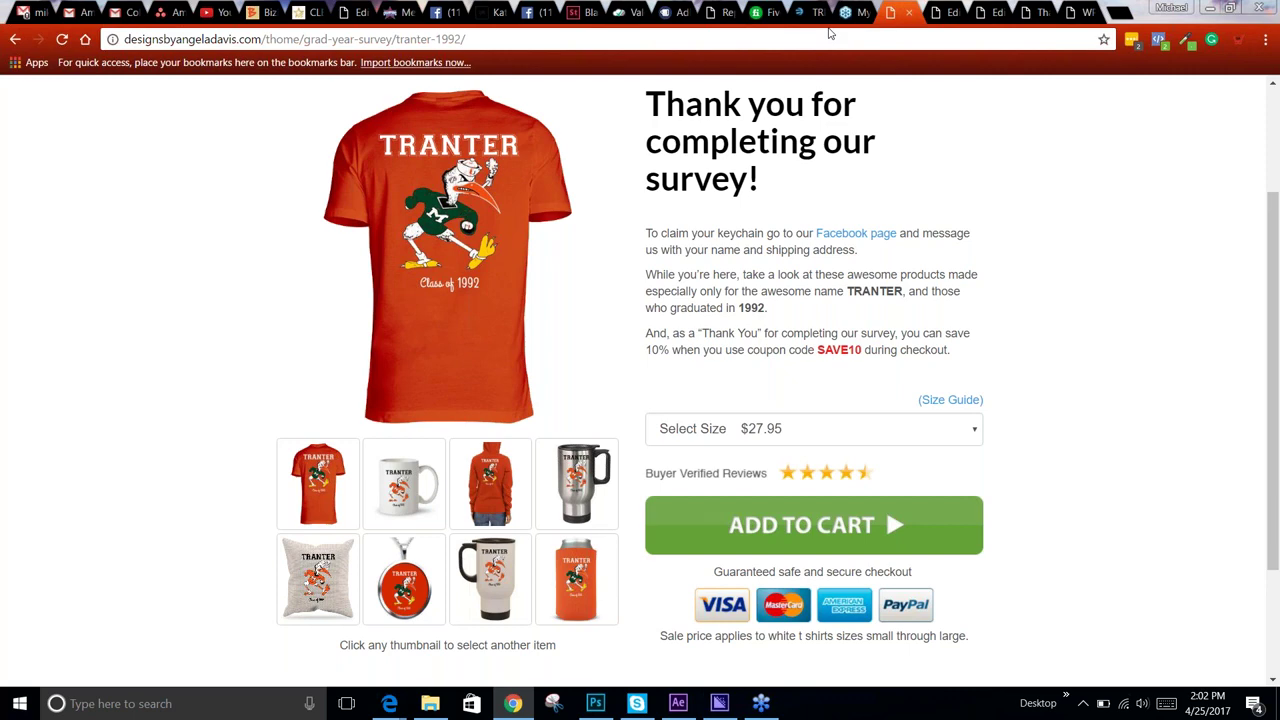
- Compare the Redirect URL and the grad-year-survey page's %name% and %last_name% short codes with the unpersonalized live page
click(945, 12)
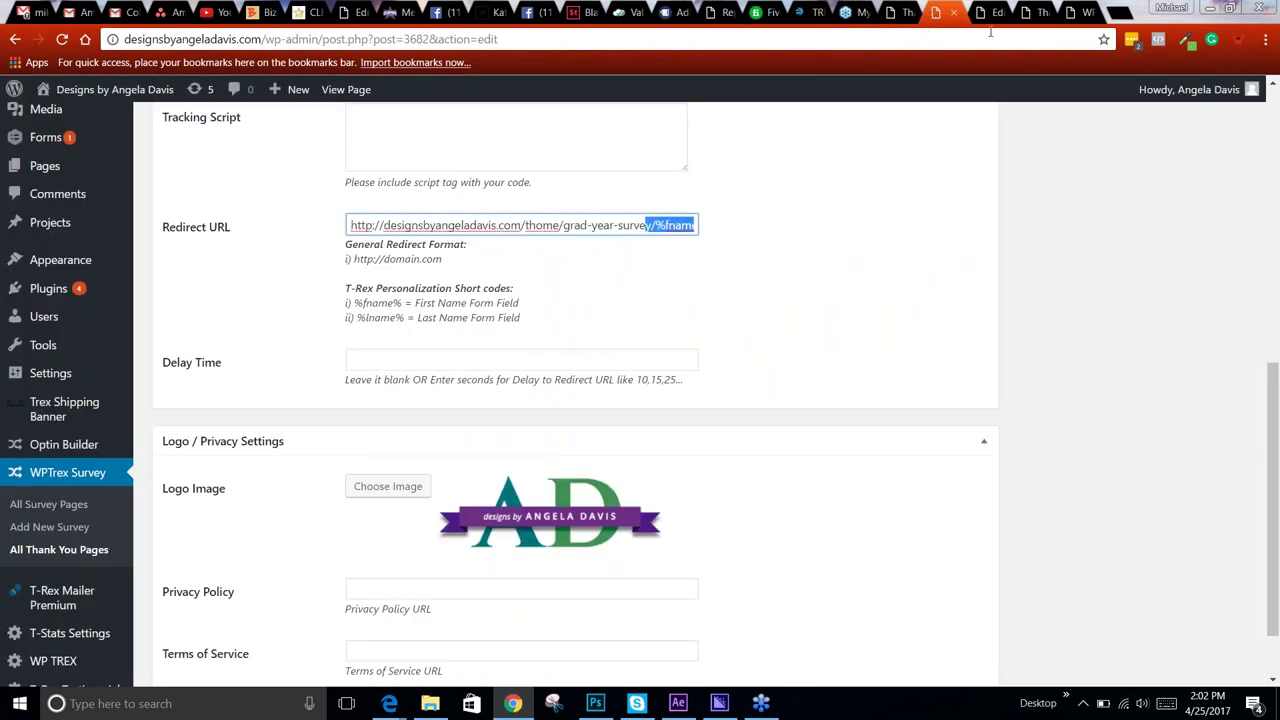
click(988, 13)
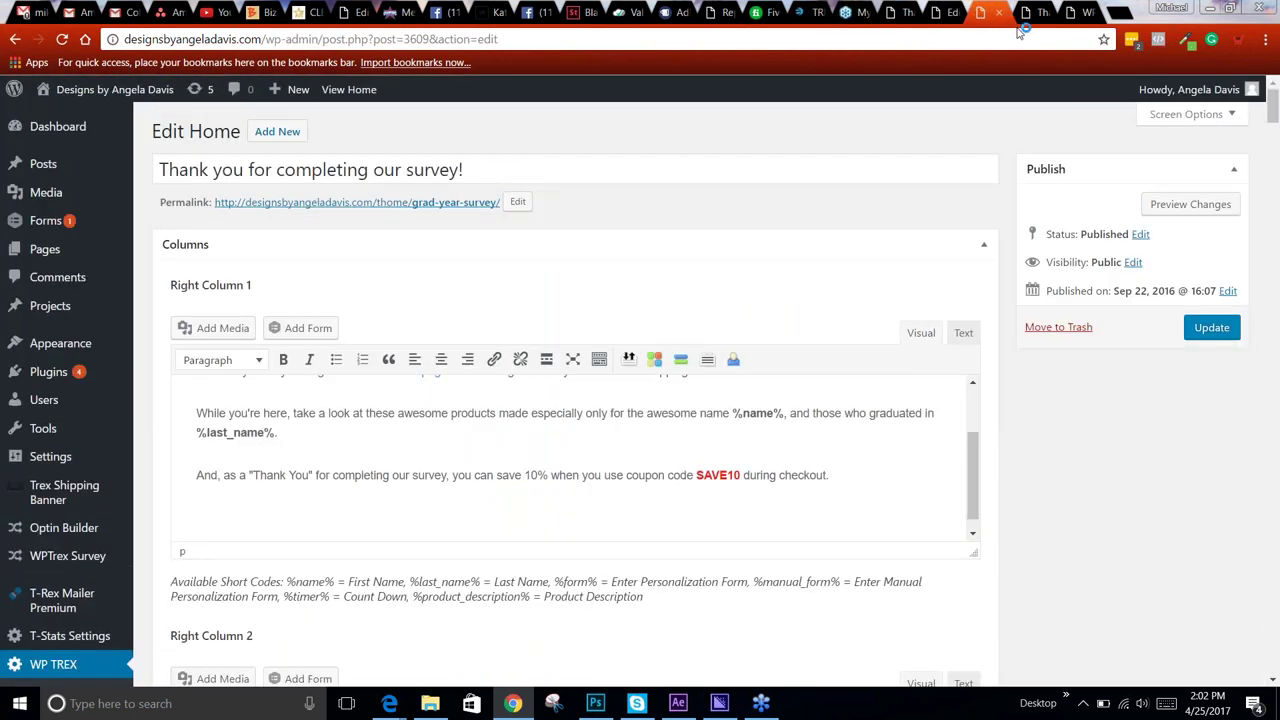
scroll(752, 270, down, 1)
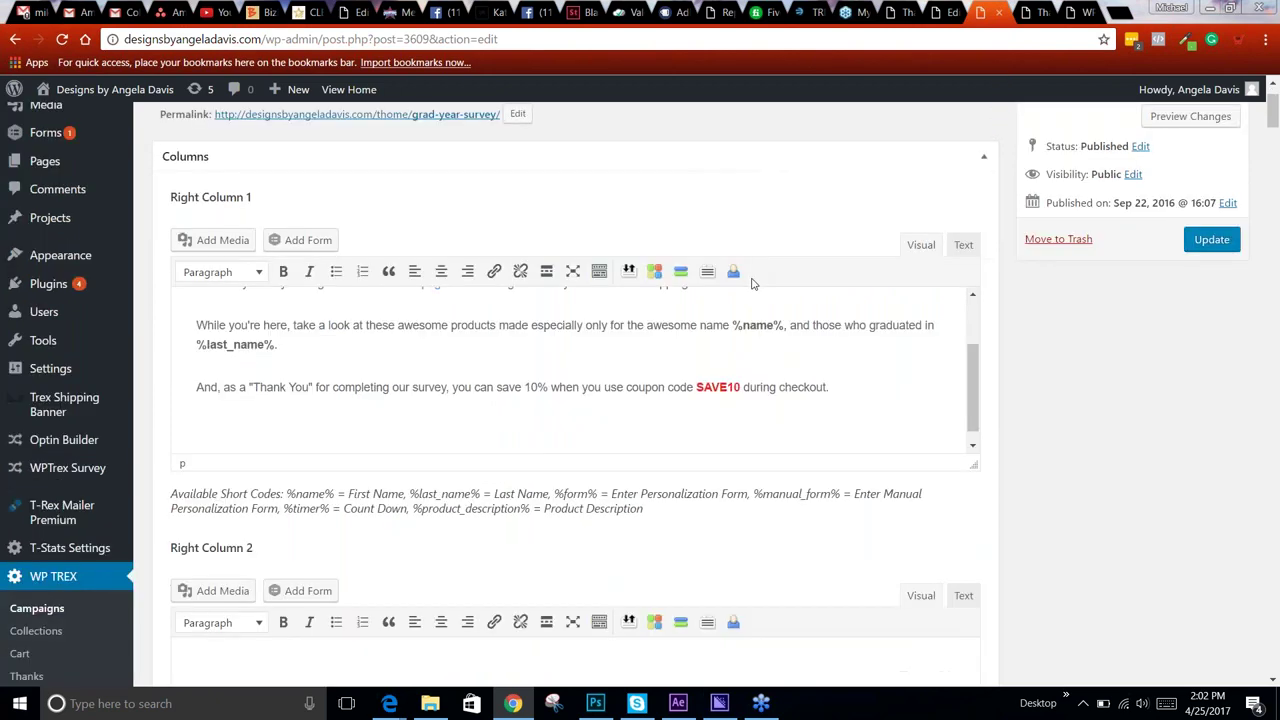
scroll(752, 284, down, 1)
scroll(487, 310, up, 2)
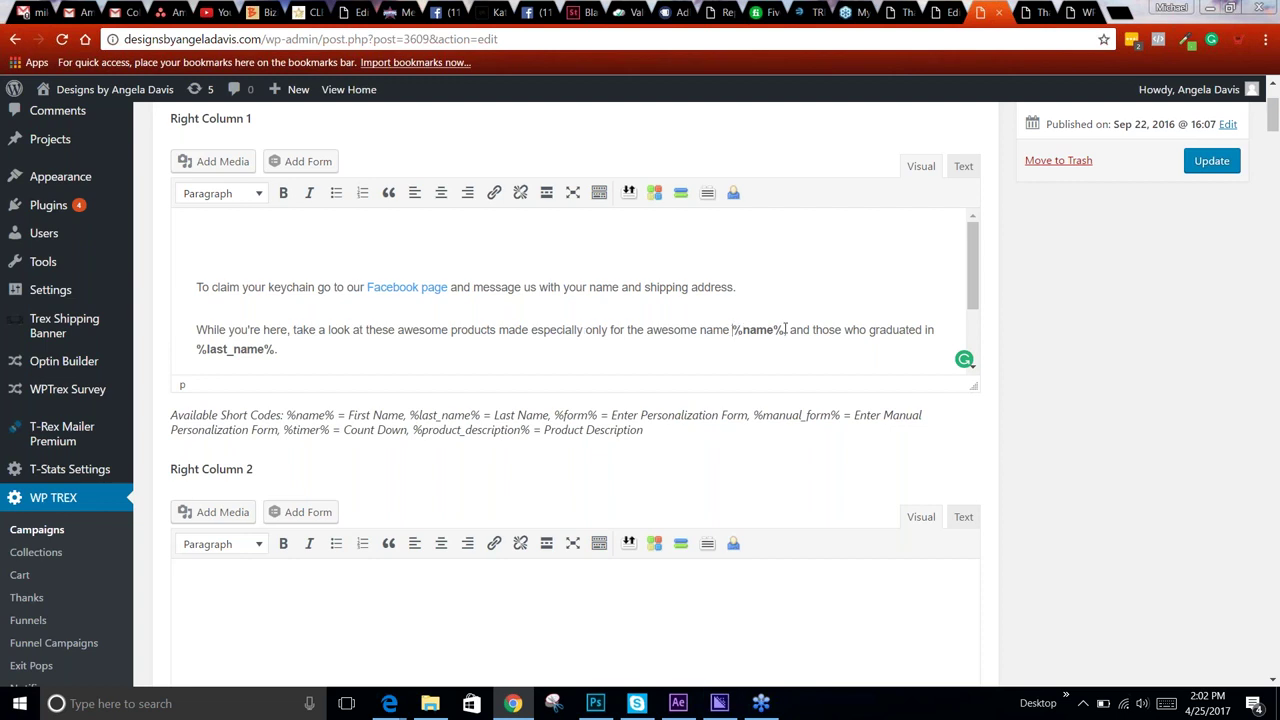
drag(785, 329, 732, 329)
drag(195, 349, 295, 349)
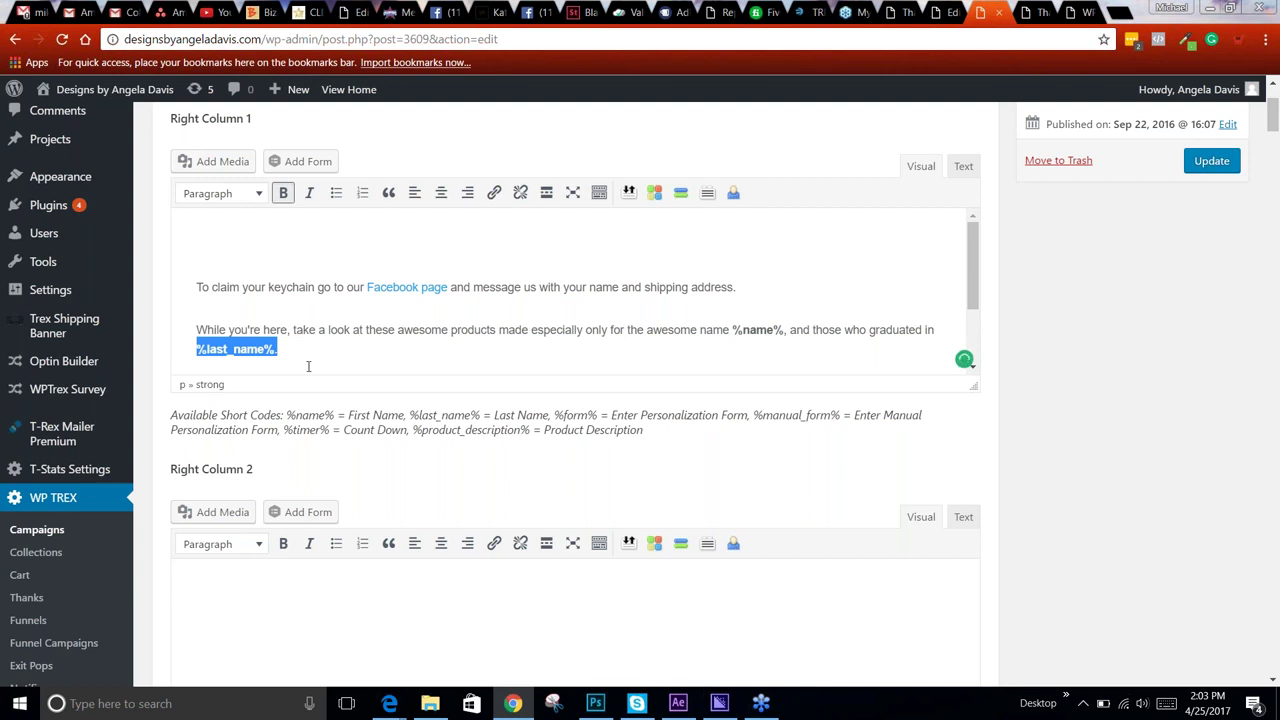
click(1032, 12)
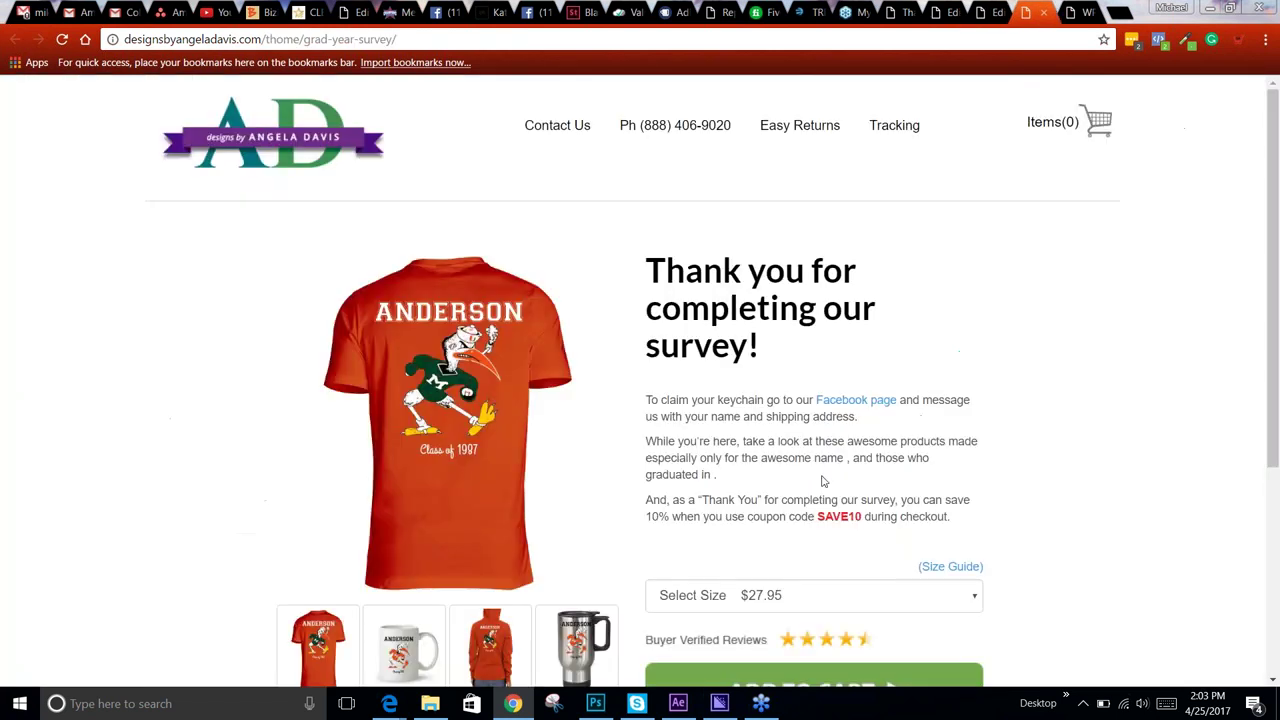
- Preview the personalized mug, hoodie, travel mug, pillow, can cooler and T-shirt, and return to the thank-you page's redirect settings
click(888, 12)
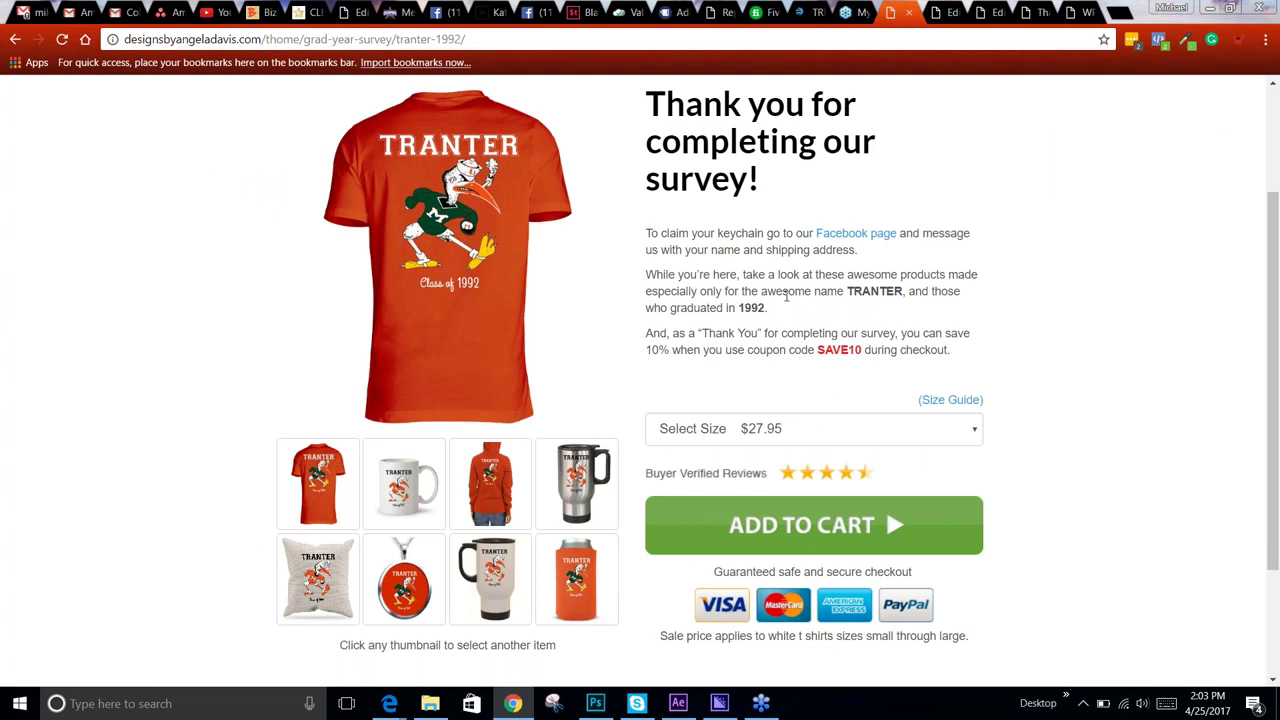
click(393, 495)
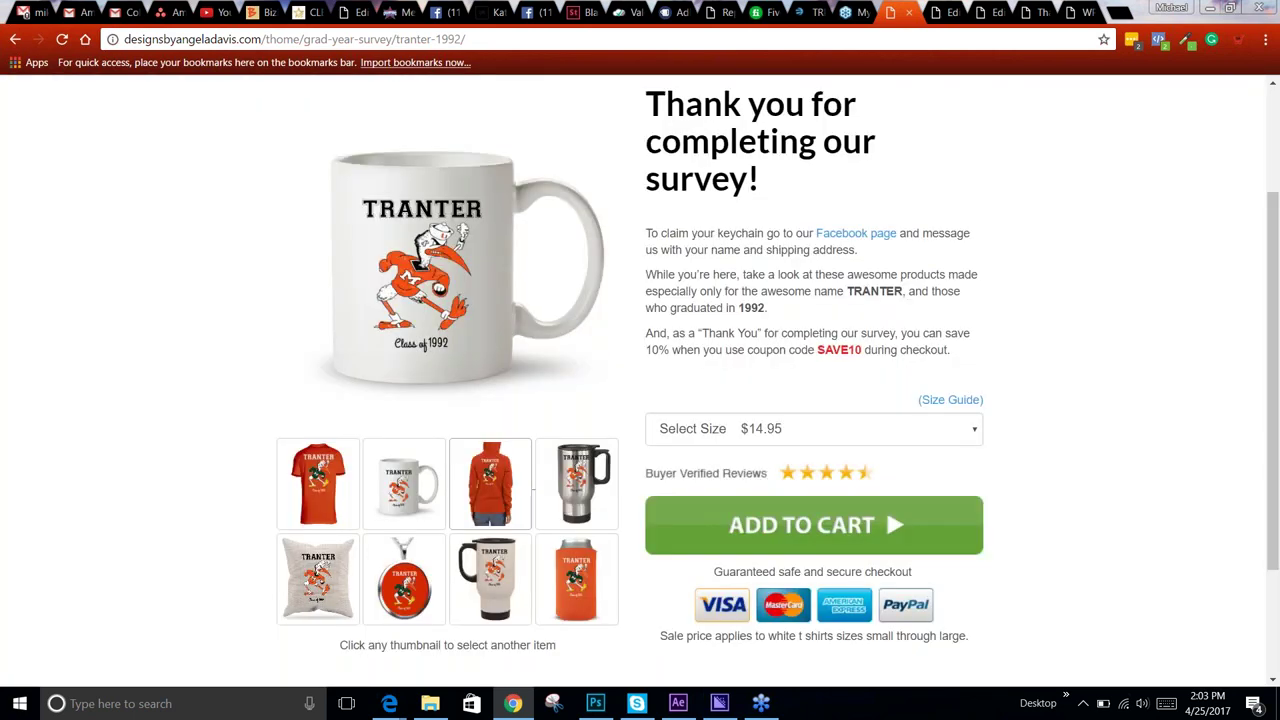
click(490, 487)
click(577, 486)
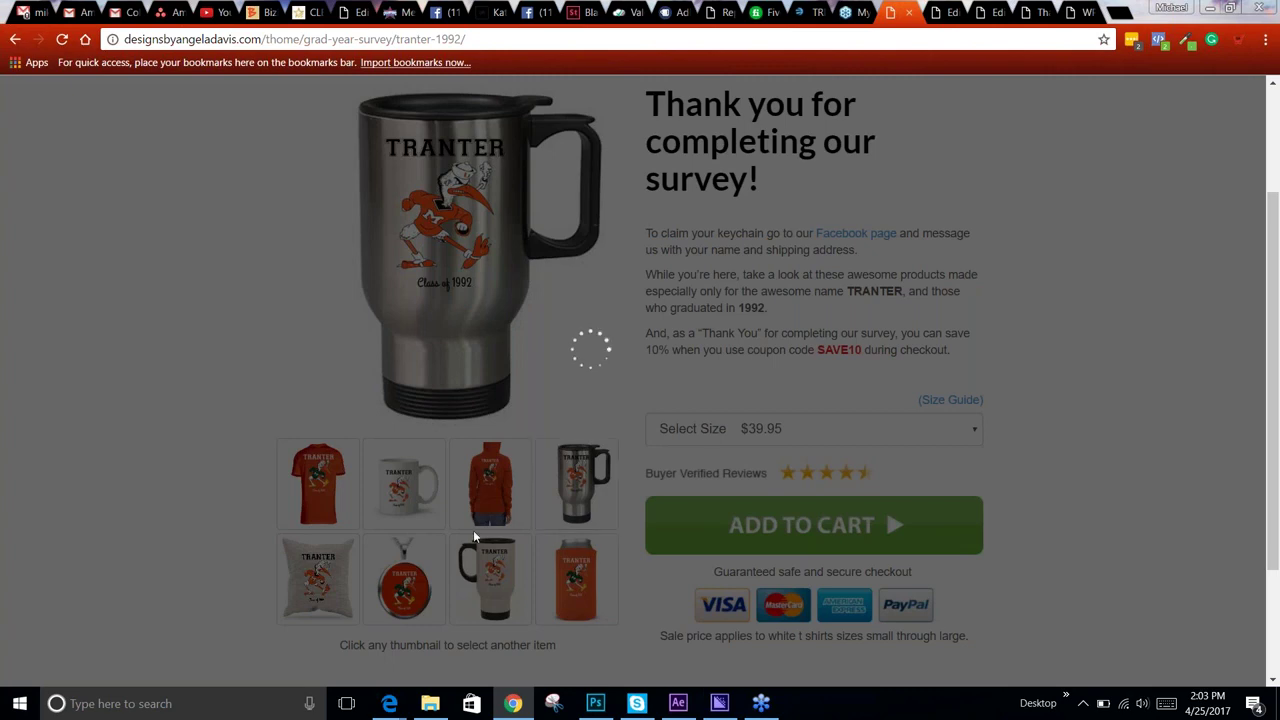
click(325, 572)
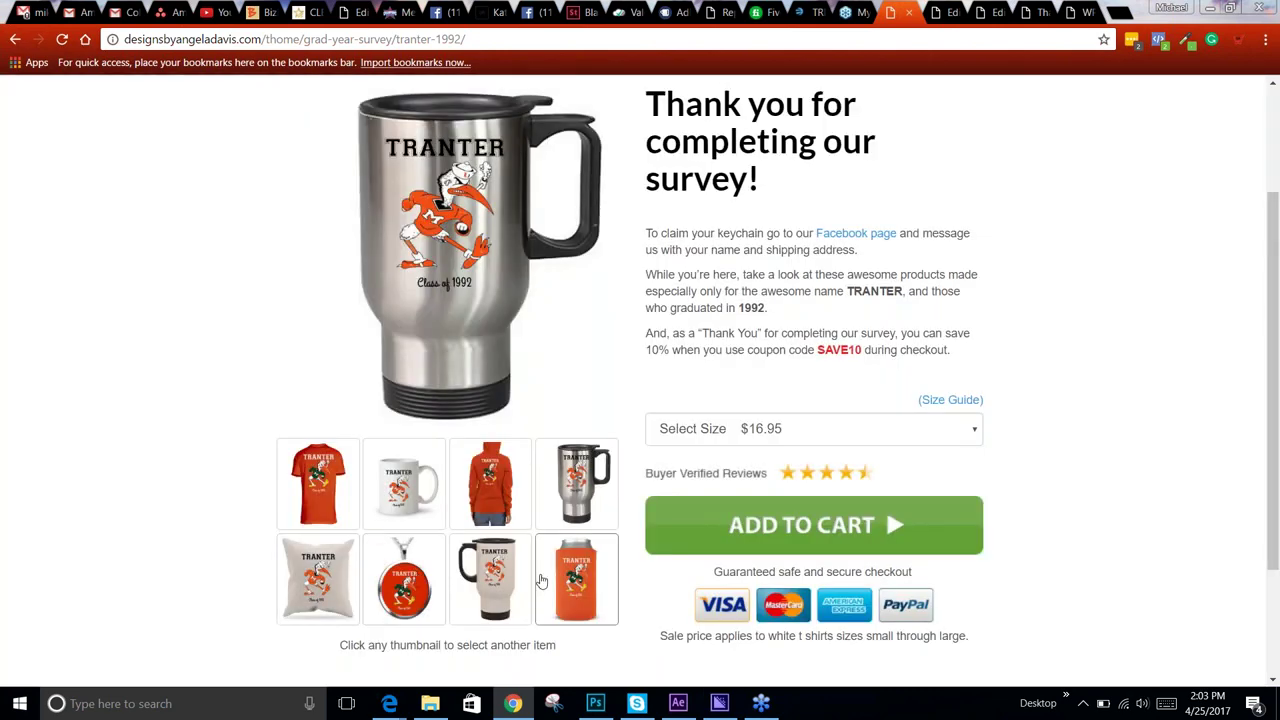
click(578, 582)
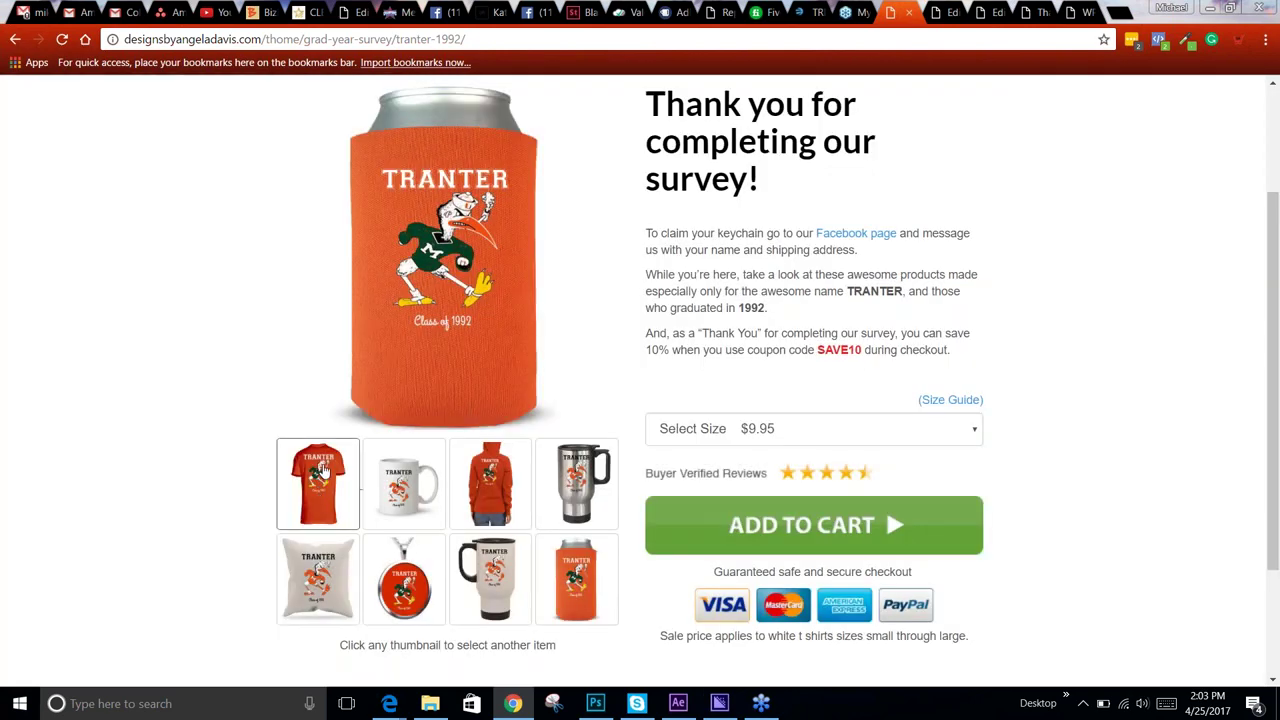
click(316, 492)
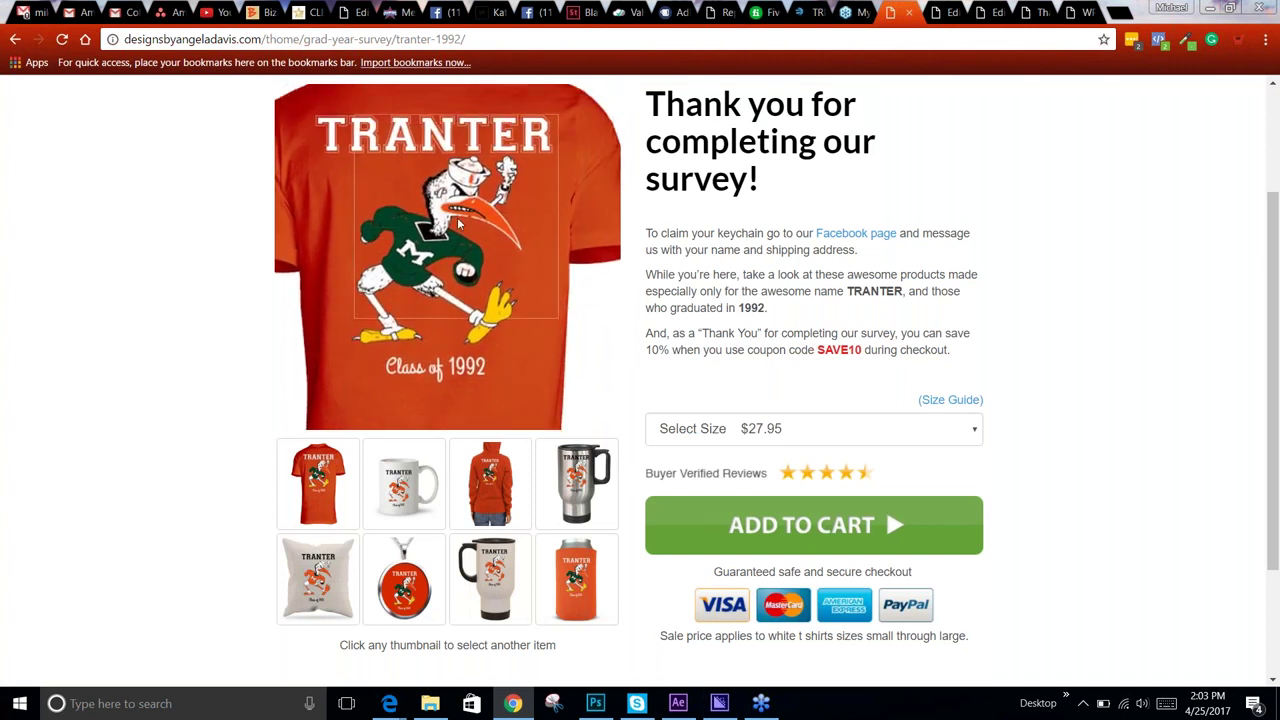
click(418, 488)
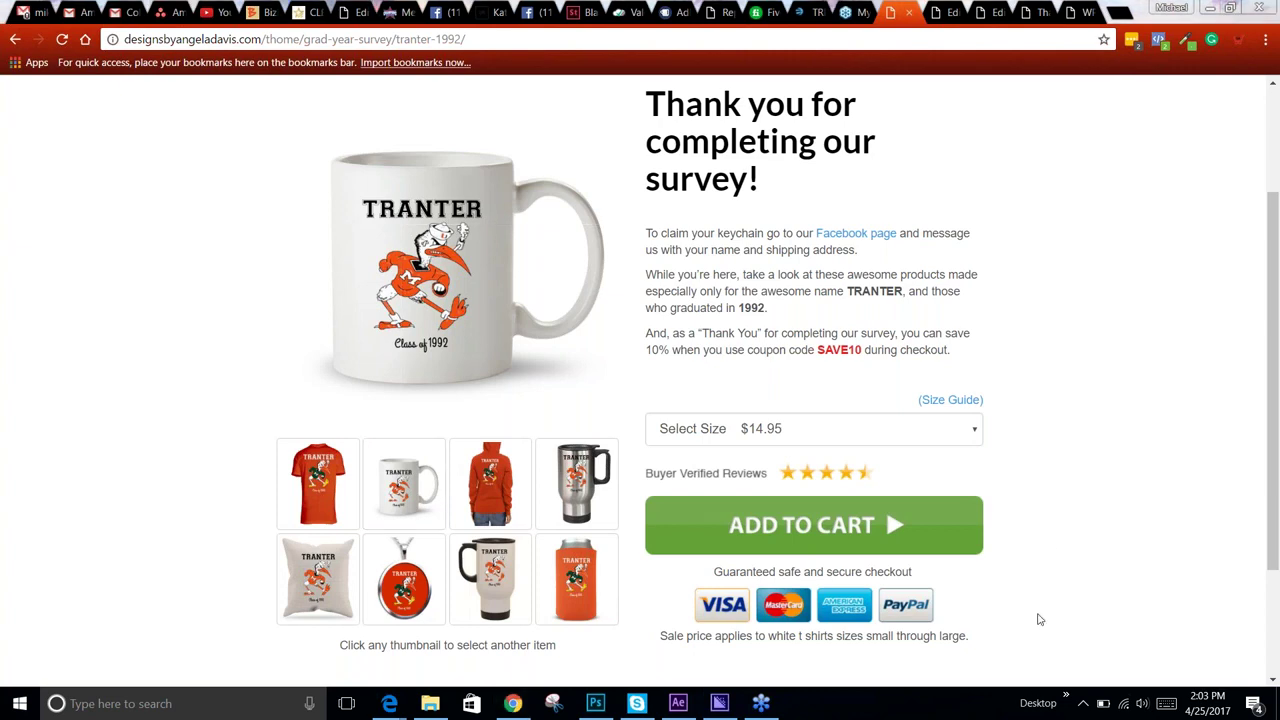
click(942, 12)
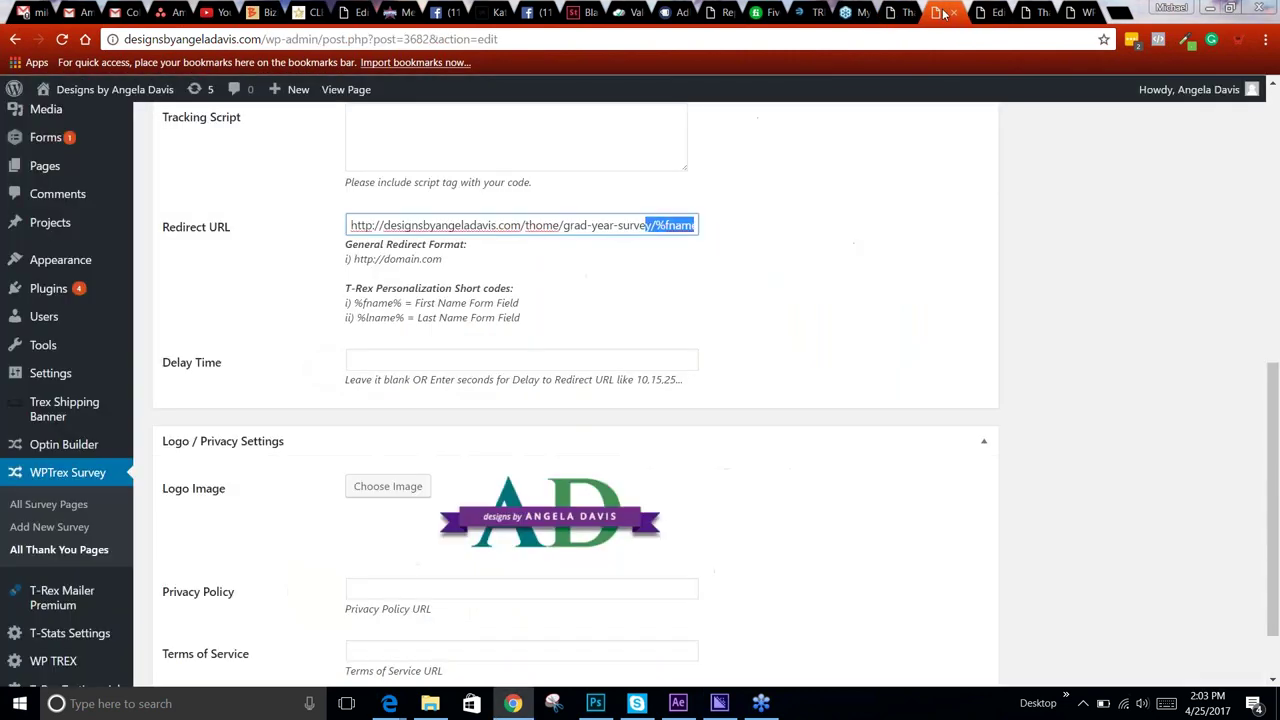